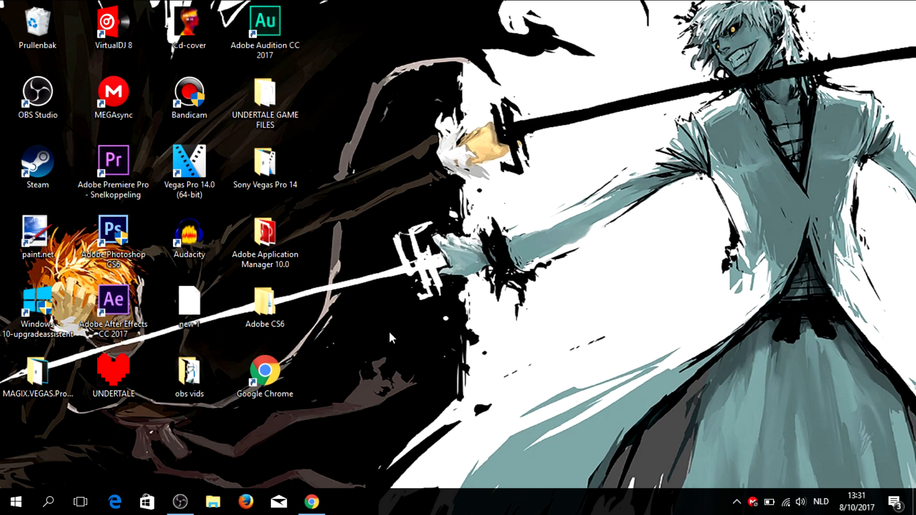
Launch Adobe Audition CC 2017 and open "Kid Ink ft Fetty Wap - Promise (lyrics)" from the music for nightcore folder.
{"action": "double_click", "coordinate": [279, 27]}
{"action": "left_click", "coordinate": [11, 22]}
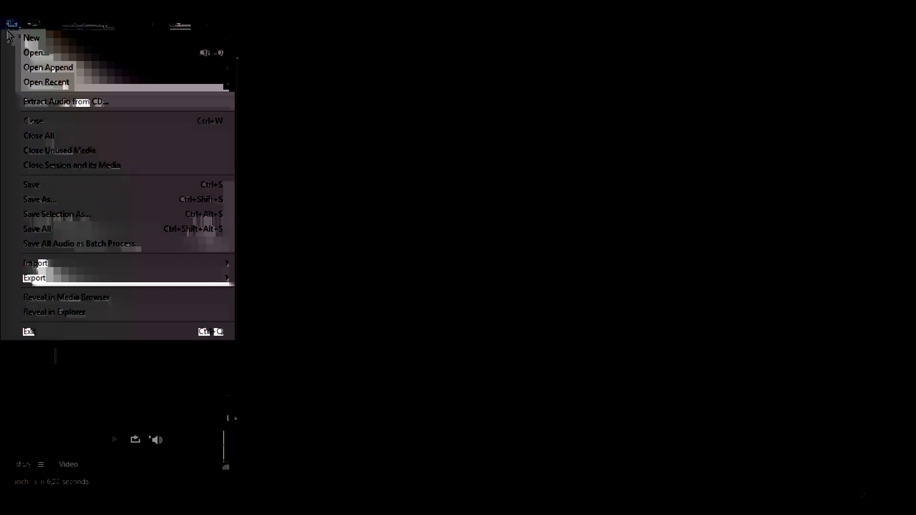
{"action": "left_click", "coordinate": [36, 52]}
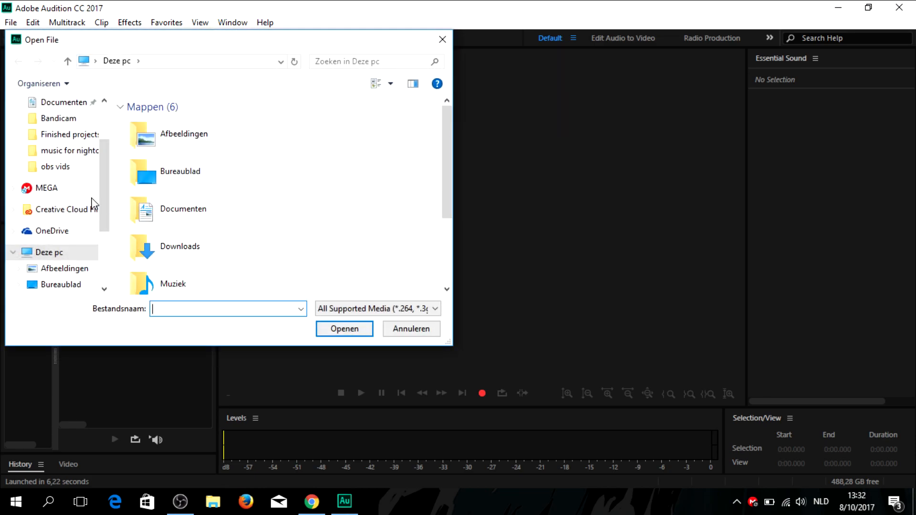
{"action": "left_click", "coordinate": [67, 151]}
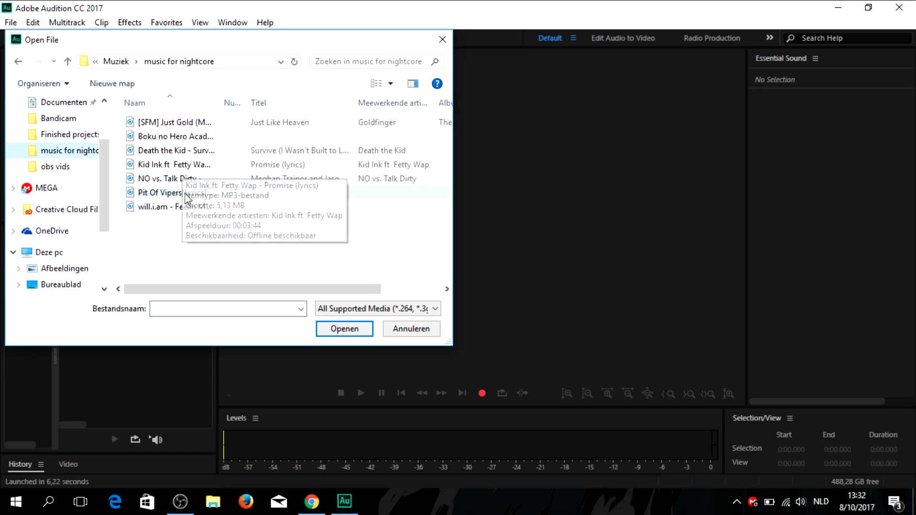
{"action": "left_click", "coordinate": [174, 165]}
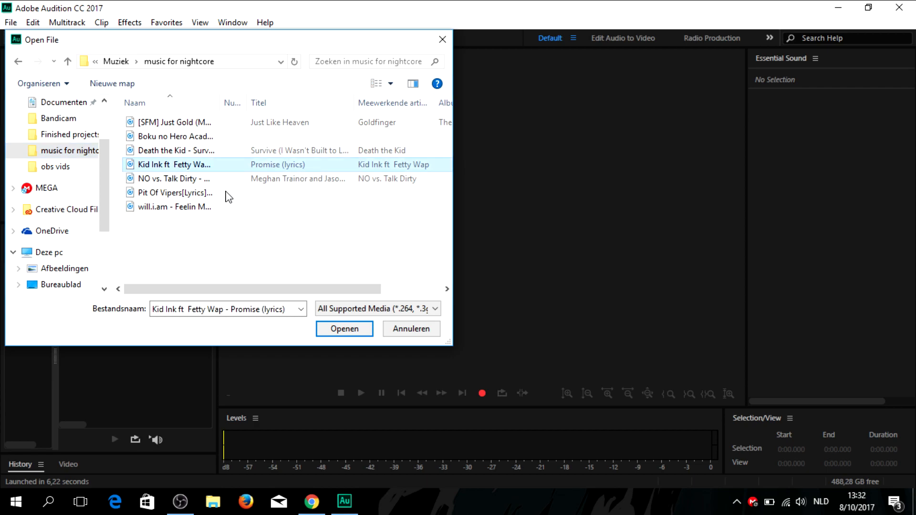
{"action": "left_click", "coordinate": [331, 330]}
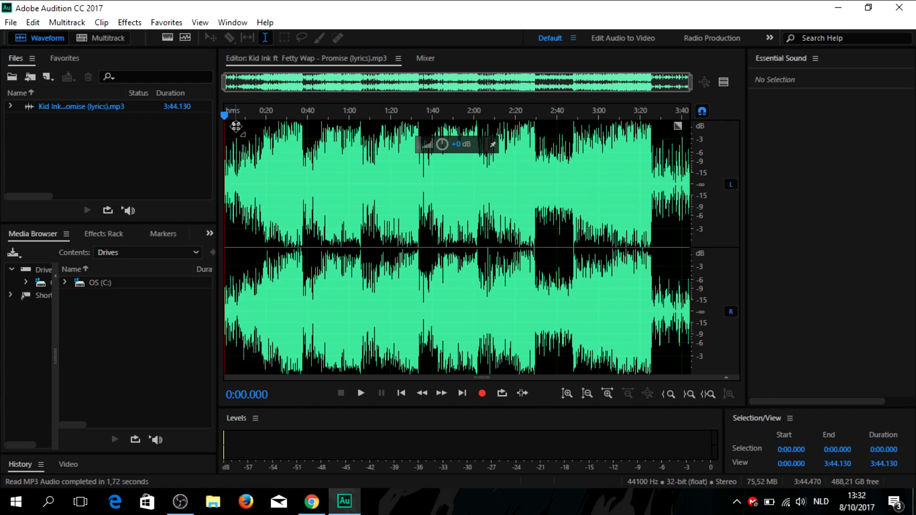
Open the Stretch and Pitch effect for the track and move its dialog clear of the waveform.
{"action": "left_click", "coordinate": [129, 23]}
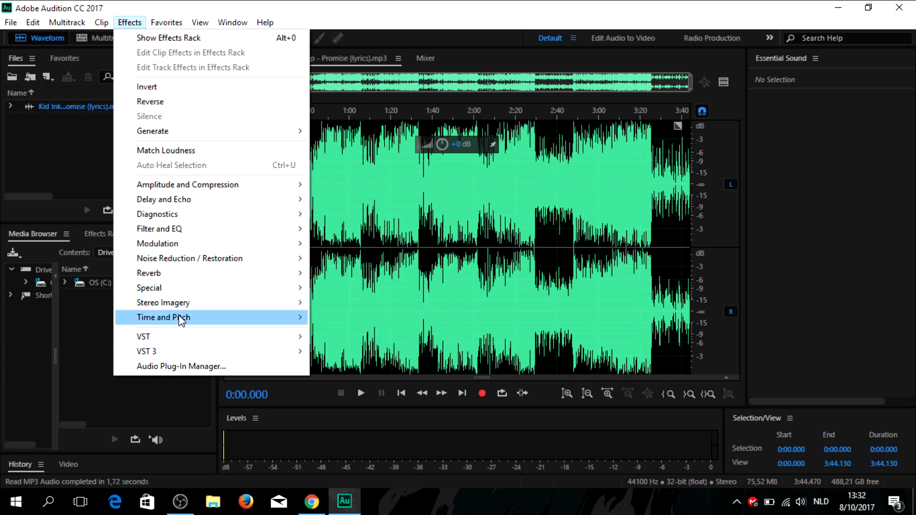
{"action": "mouse_move", "coordinate": [183, 319]}
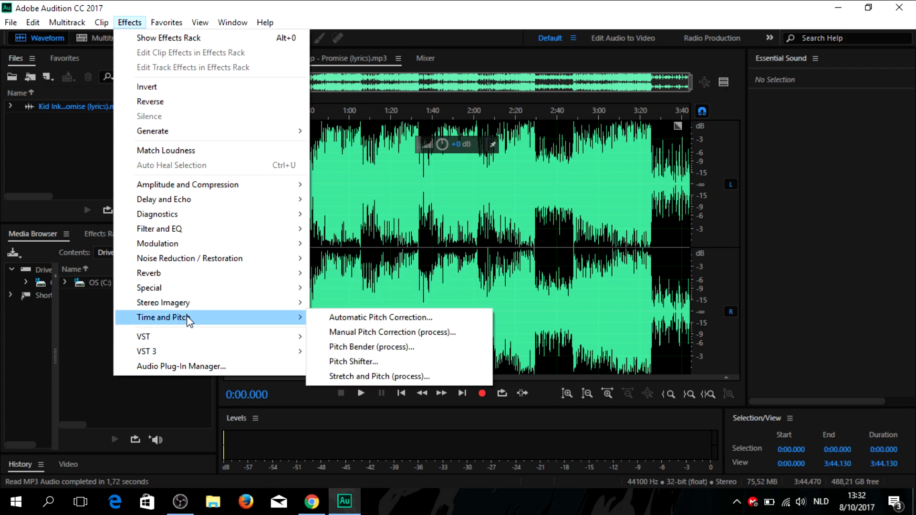
{"action": "left_click", "coordinate": [403, 377]}
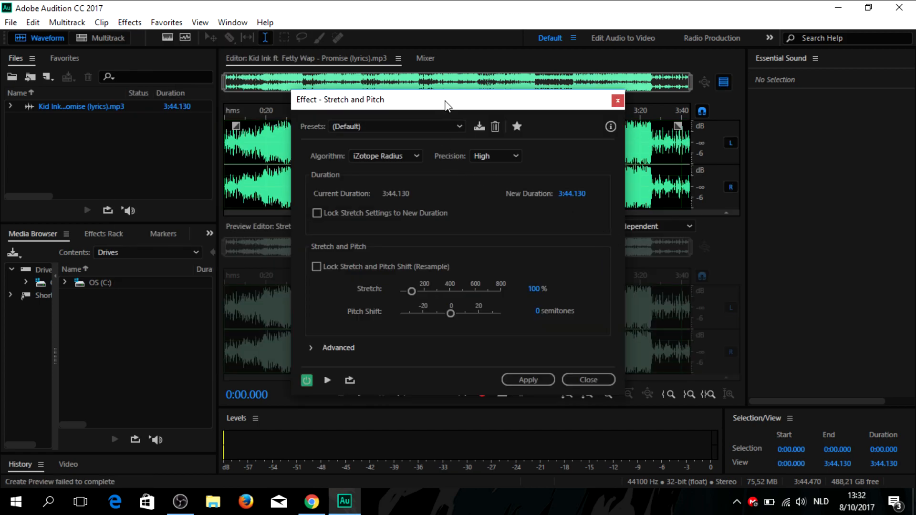
{"action": "left_click_drag", "start_coordinate": [505, 109], "coordinate": [720, 82]}
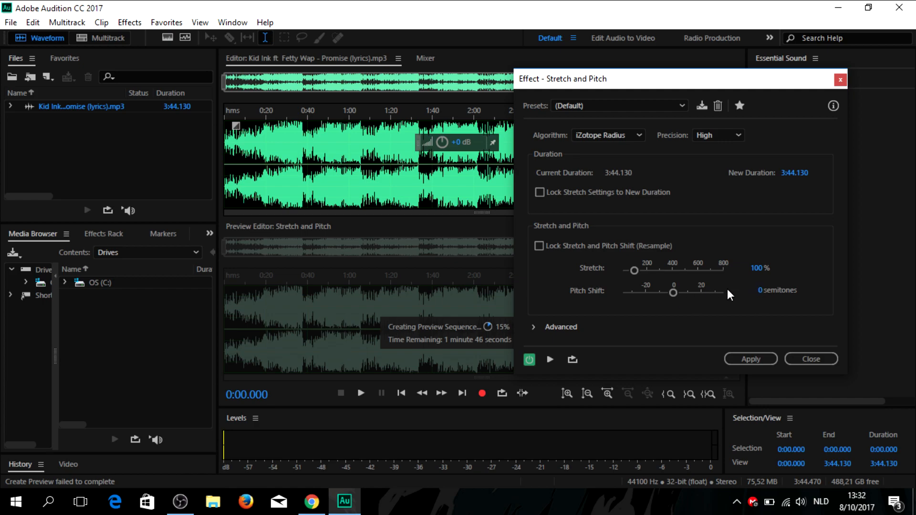
{"action": "left_click", "coordinate": [760, 292]}
{"action": "key", "text": "Return"}
{"action": "left_click", "coordinate": [545, 359]}
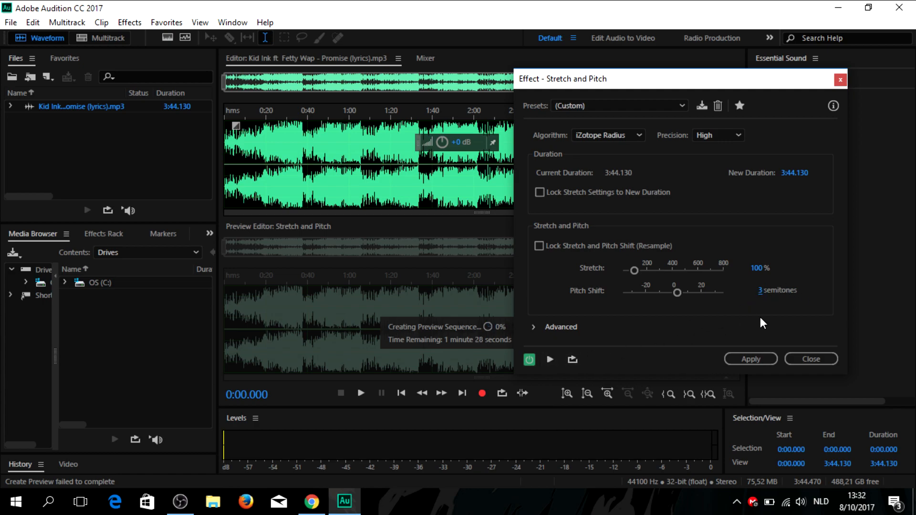
{"action": "left_click", "coordinate": [760, 291]}
{"action": "type", "text": "0"}
{"action": "key", "text": "Return"}
Preview the track briefly at 0 semitones and 100 % stretch, then stop the playback.
{"action": "left_click", "coordinate": [306, 167]}
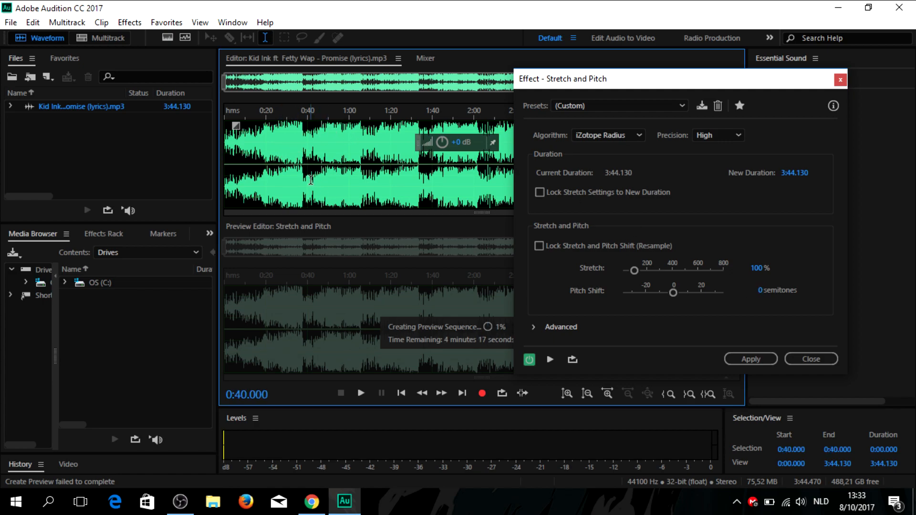
{"action": "left_click", "coordinate": [552, 363]}
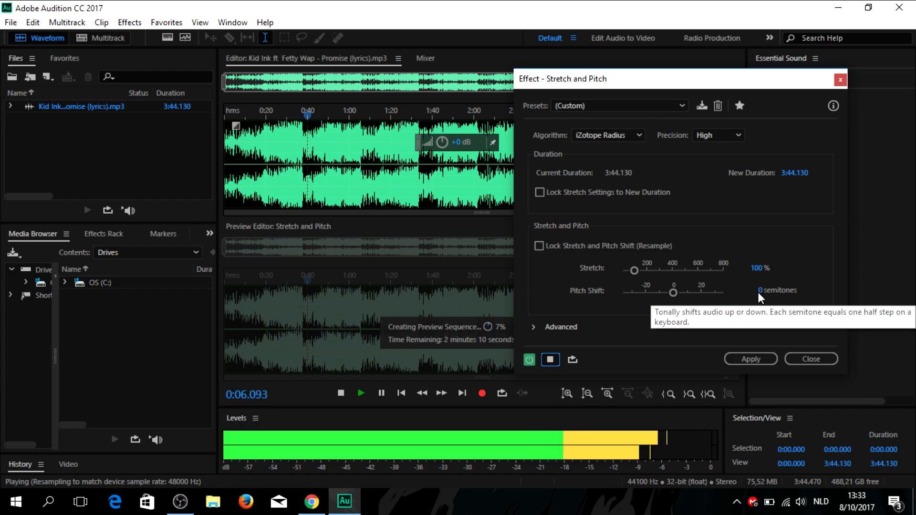
{"action": "left_click", "coordinate": [550, 361]}
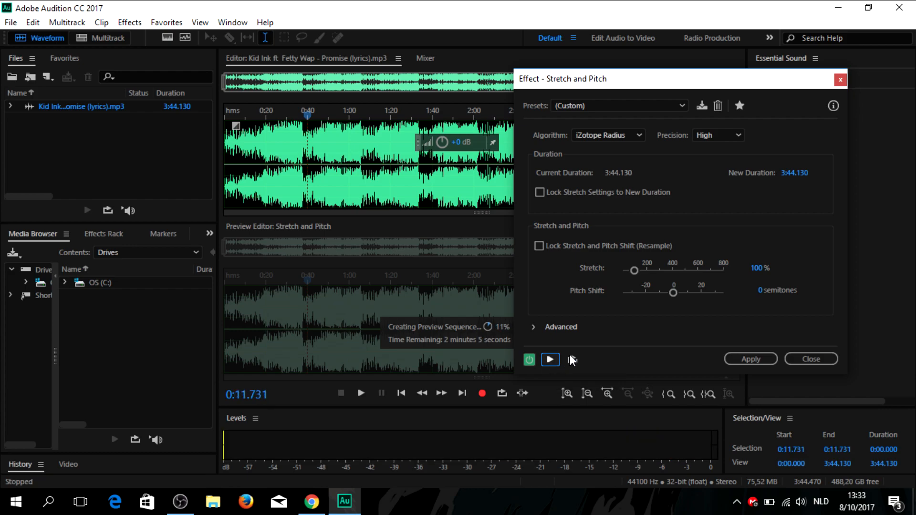
Set the pitch shift to 3 semitones and preview the higher-pitched track.
{"action": "left_click", "coordinate": [759, 290]}
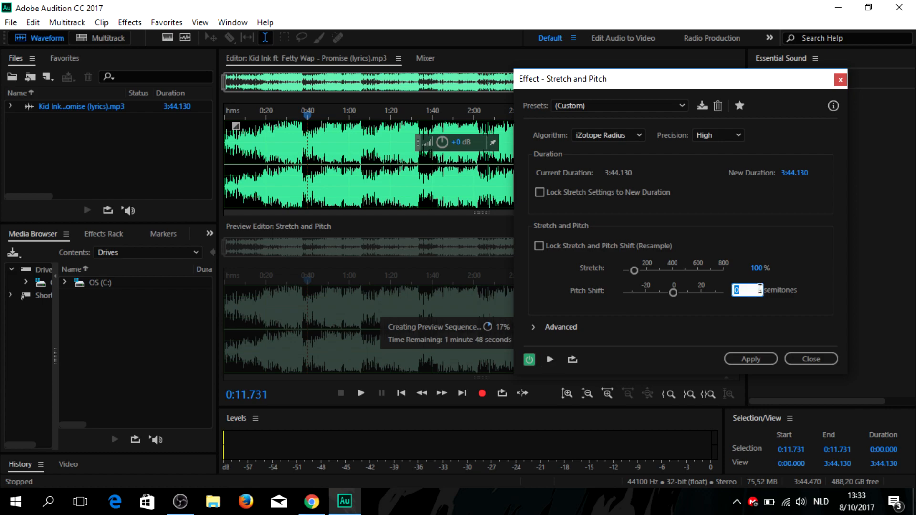
{"action": "key", "text": "Return"}
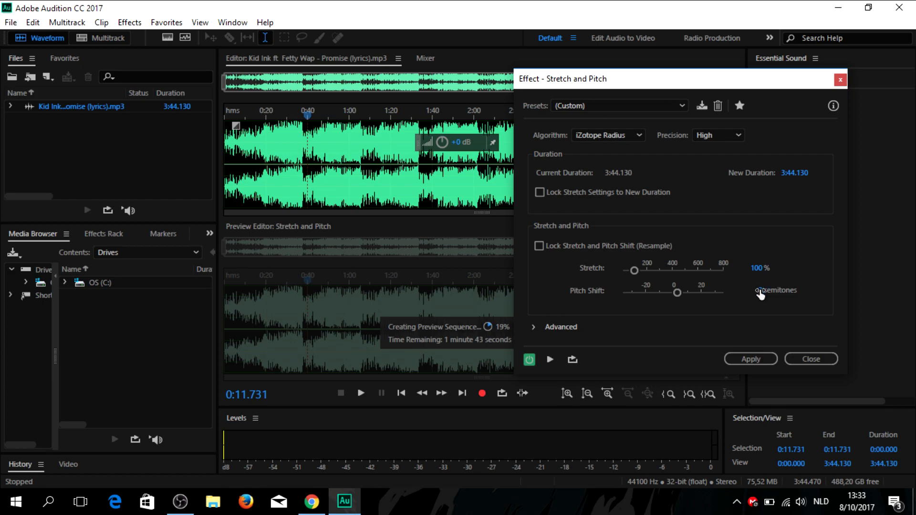
{"action": "left_click", "coordinate": [550, 359]}
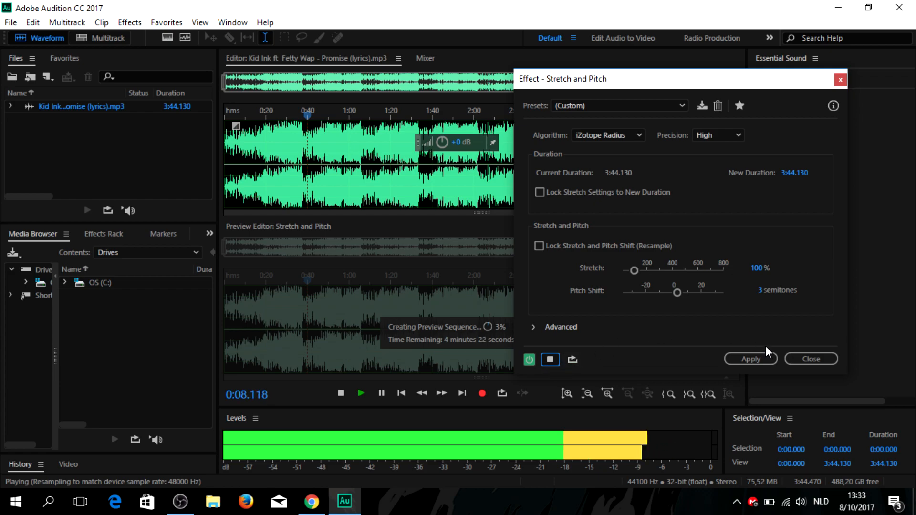
{"action": "left_click", "coordinate": [550, 360]}
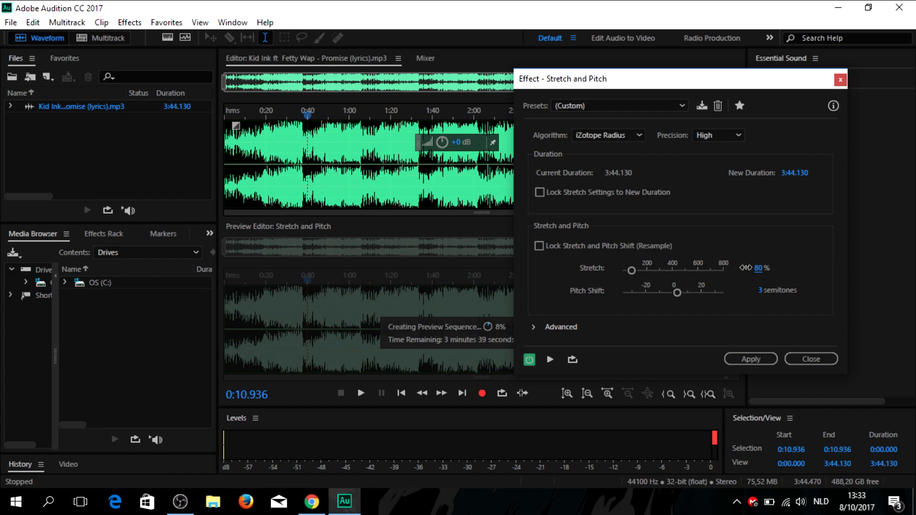
Set the stretch to 80 % and, after a short preview, apply the Stretch and Pitch effect to the track.
{"action": "mouse_move", "coordinate": [742, 268]}
{"action": "left_mouse_down"}
{"action": "mouse_move", "coordinate": [733, 270]}
{"action": "mouse_move", "coordinate": [760, 269]}
{"action": "left_mouse_up"}
{"action": "left_click", "coordinate": [761, 267]}
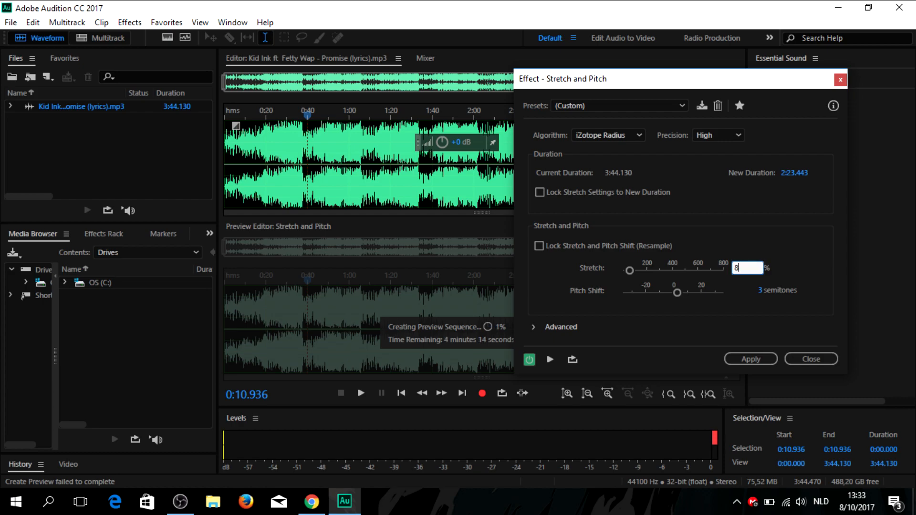
{"action": "type", "text": "80"}
{"action": "key", "text": "Return"}
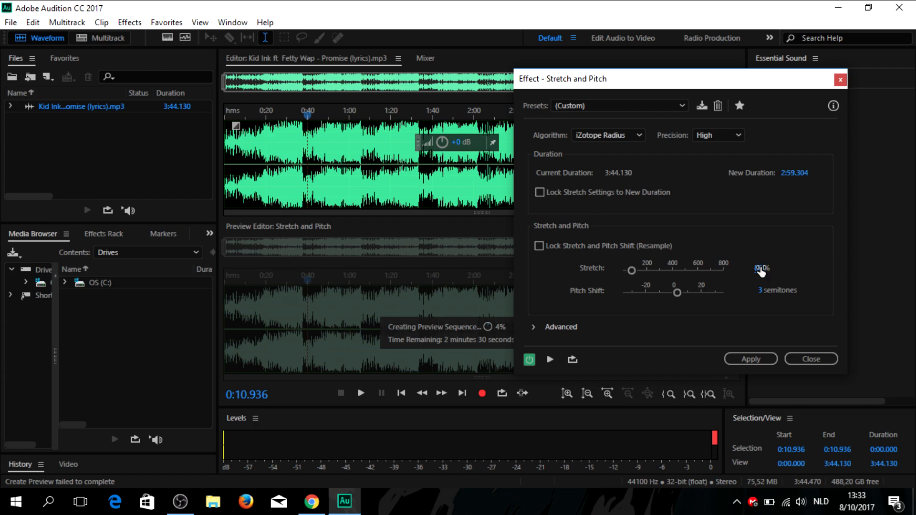
{"action": "left_click", "coordinate": [552, 357]}
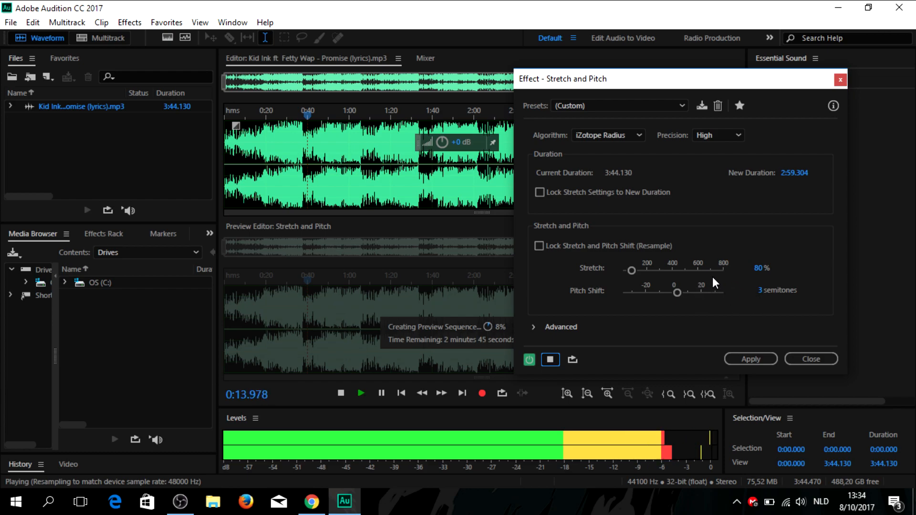
{"action": "left_click", "coordinate": [551, 360]}
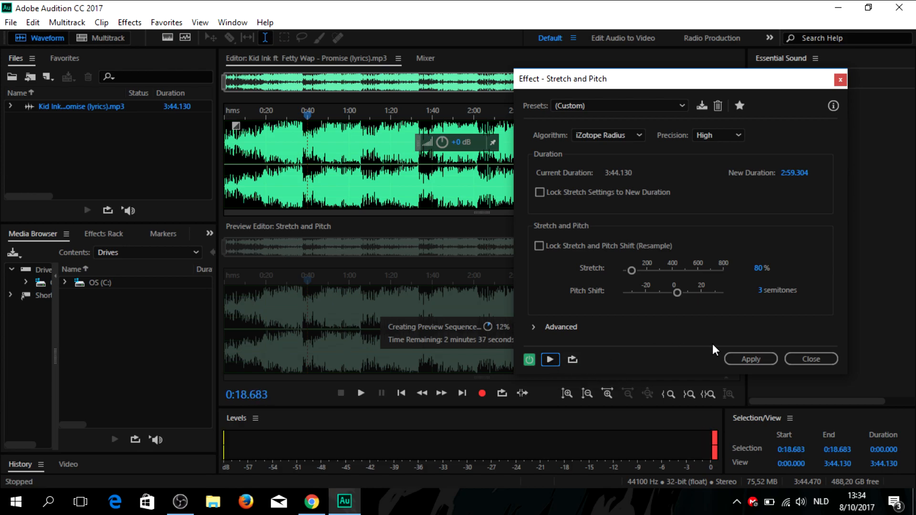
{"action": "left_click", "coordinate": [746, 360]}
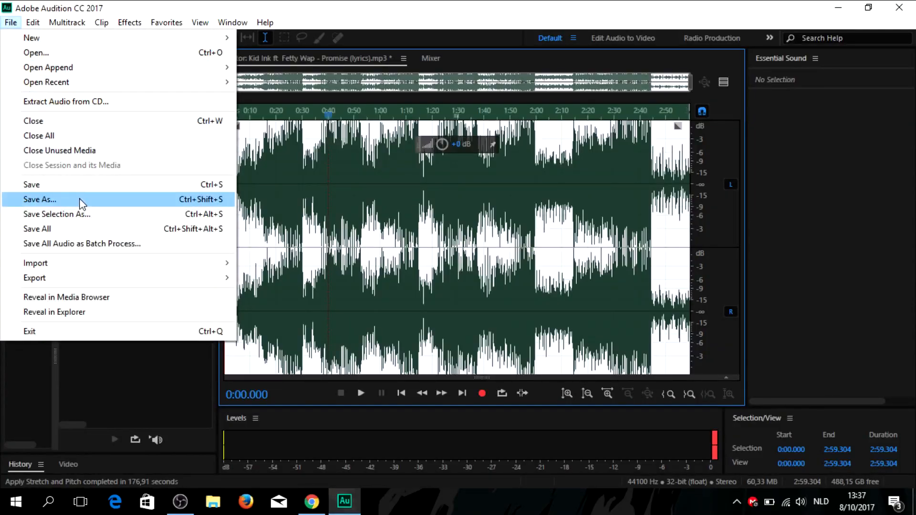
Start saving the track as a new file, adding "nightcore" after "Promise" in the file name.
{"action": "left_click", "coordinate": [79, 203]}
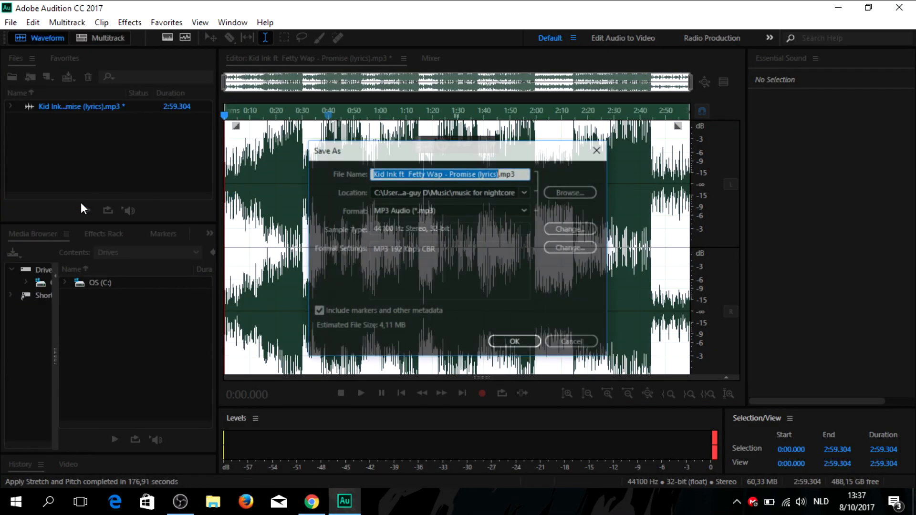
{"action": "left_click", "coordinate": [474, 173]}
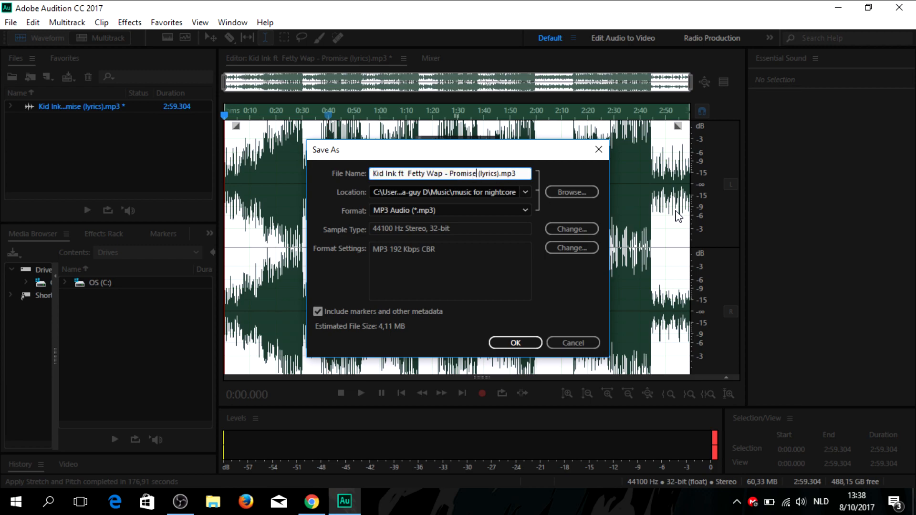
{"action": "type", "text": "nigthc"}
{"action": "key", "text": "BackSpace"}
{"action": "key", "text": "BackSpace"}
{"action": "key", "text": "BackSpace"}
{"action": "type", "text": "htcr"}
{"action": "type", "text": "ore"}
Set the save location to the Nightcore music folder inside Muziek, keeping the MP3 format.
{"action": "left_click", "coordinate": [525, 192]}
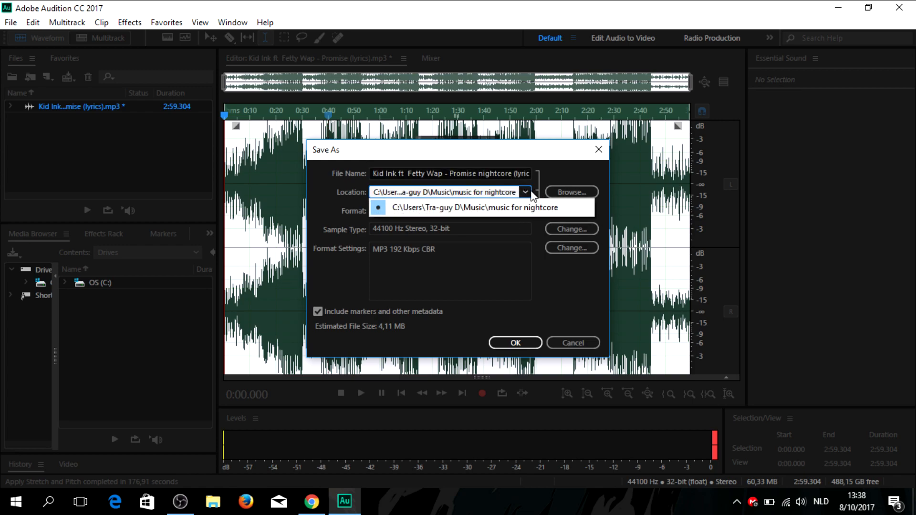
{"action": "left_click", "coordinate": [533, 192]}
{"action": "left_click", "coordinate": [567, 190]}
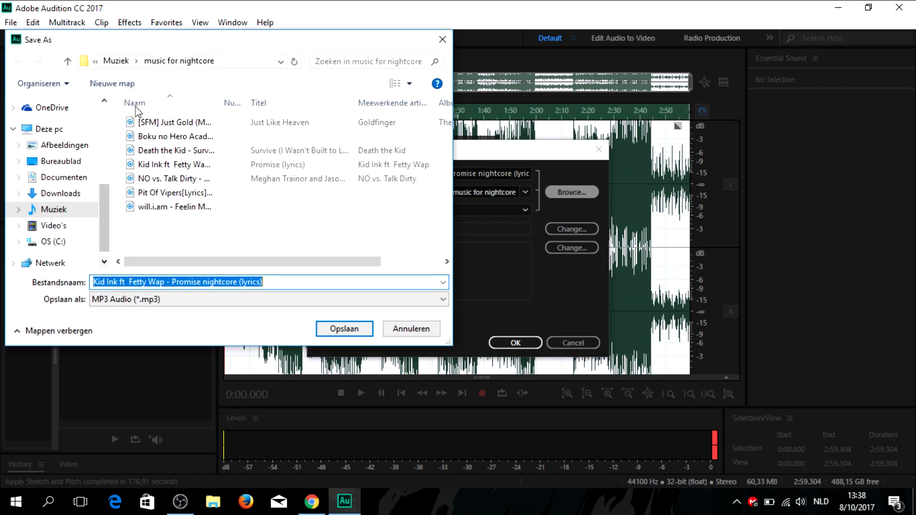
{"action": "left_click", "coordinate": [116, 61]}
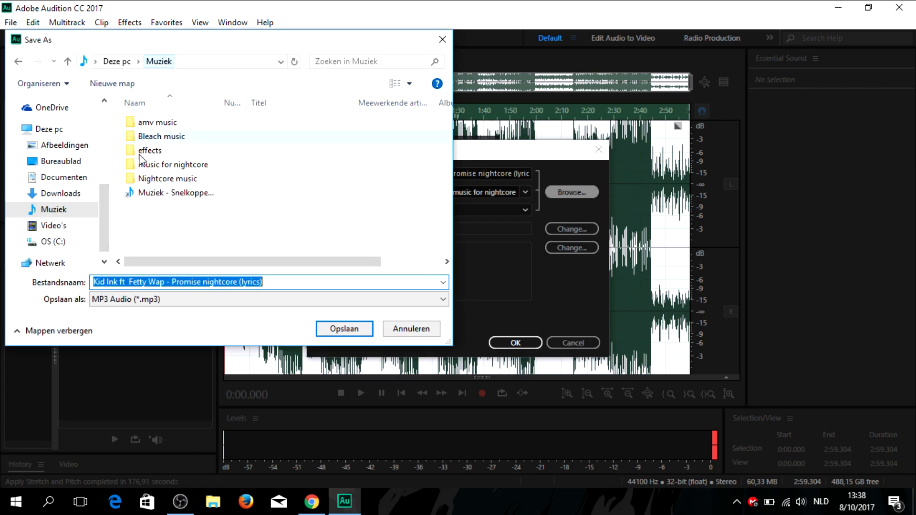
{"action": "double_click", "coordinate": [174, 179]}
{"action": "left_click", "coordinate": [341, 334]}
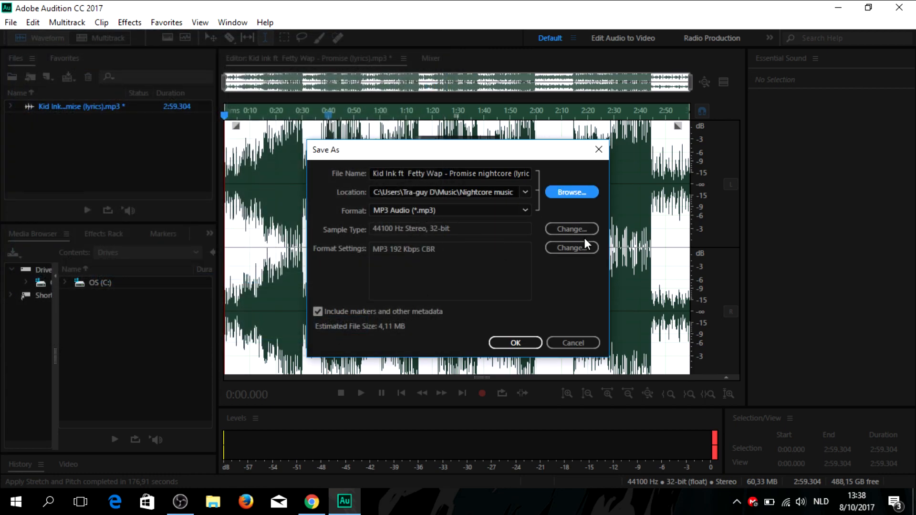
Save the MP3, accepting the compressed format and turning off that alert, and close Audition.
{"action": "left_click", "coordinate": [525, 343]}
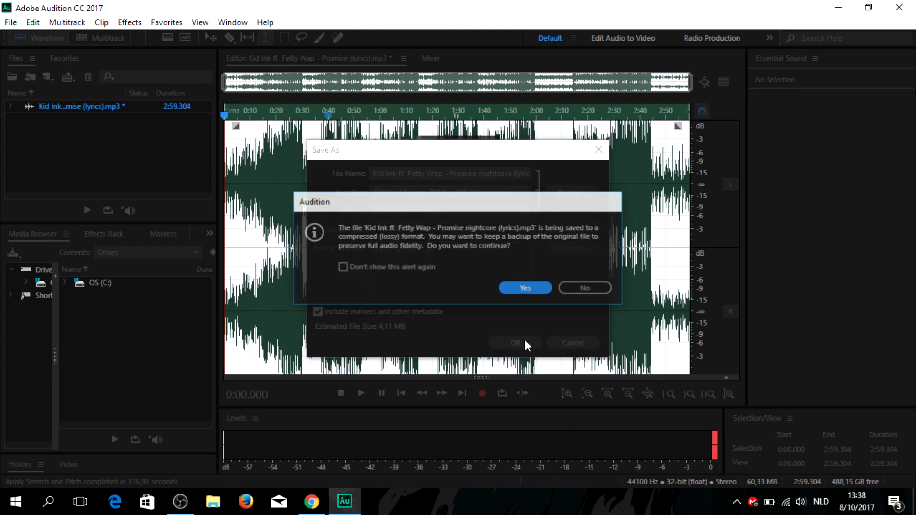
{"action": "left_click", "coordinate": [340, 268]}
{"action": "left_click", "coordinate": [544, 288]}
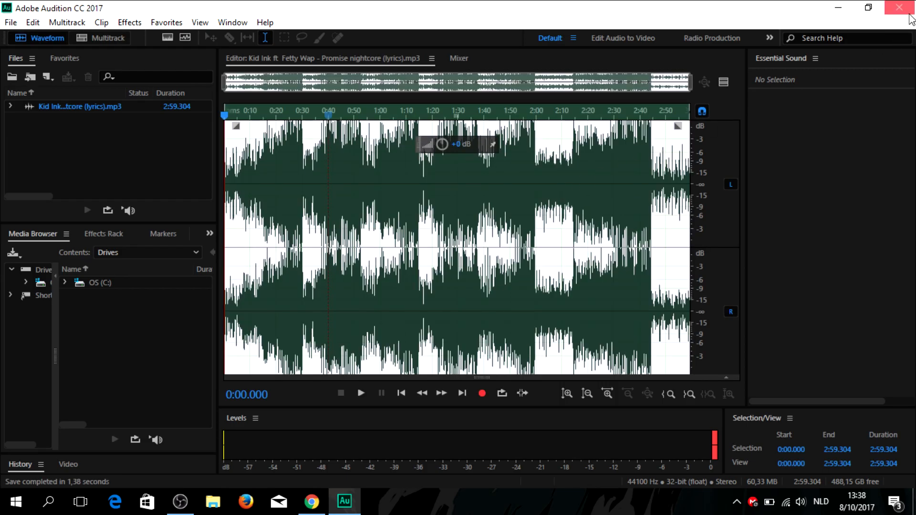
{"action": "left_click", "coordinate": [899, 8]}
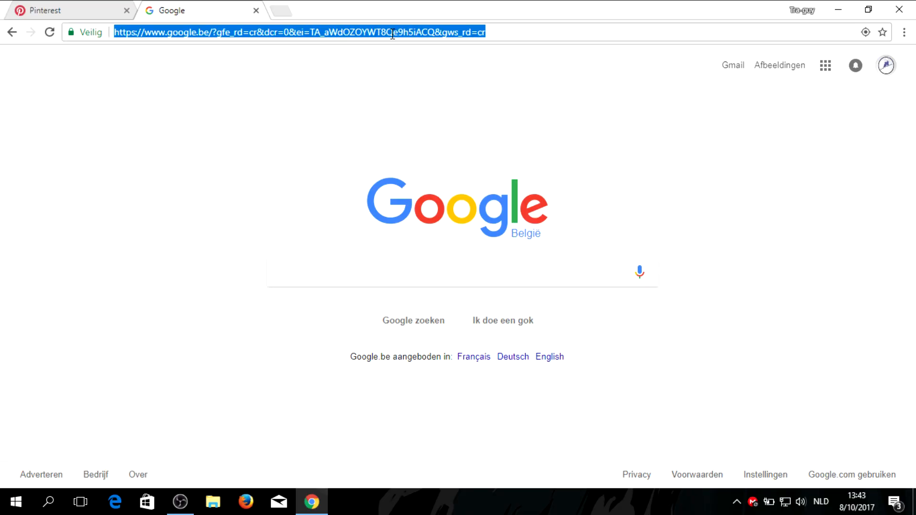
In Chrome, open Pinterest through a Google search for "pinterest" and search its pins for "my hero academia".
{"action": "type", "text": "pinterest"}
{"action": "key", "text": "Return"}
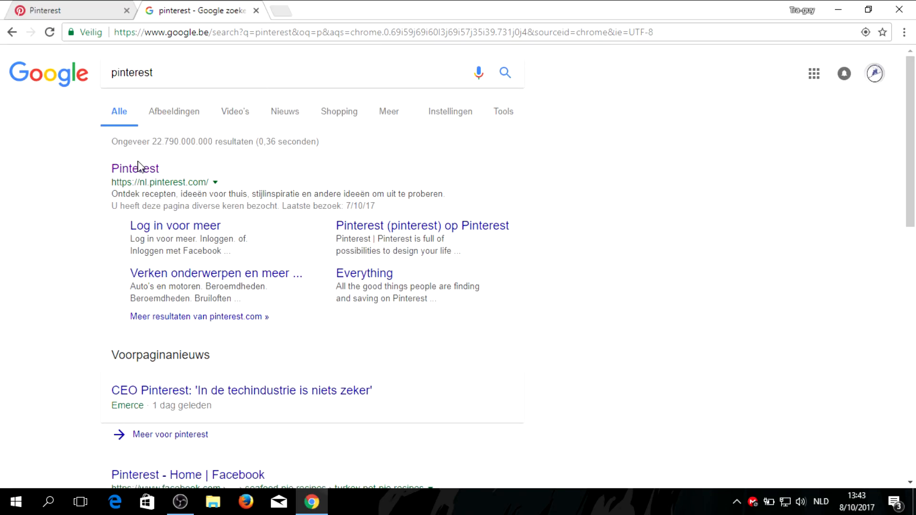
{"action": "left_click", "coordinate": [140, 170]}
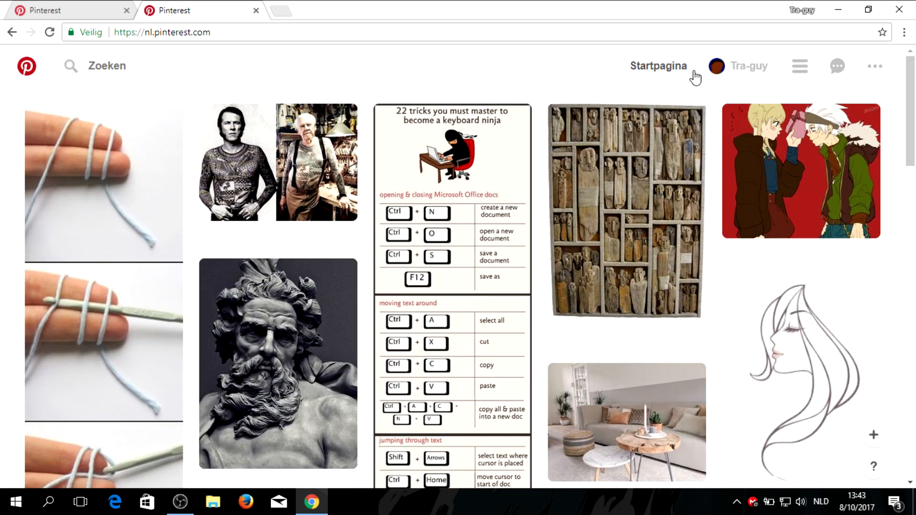
{"action": "left_click", "coordinate": [157, 64]}
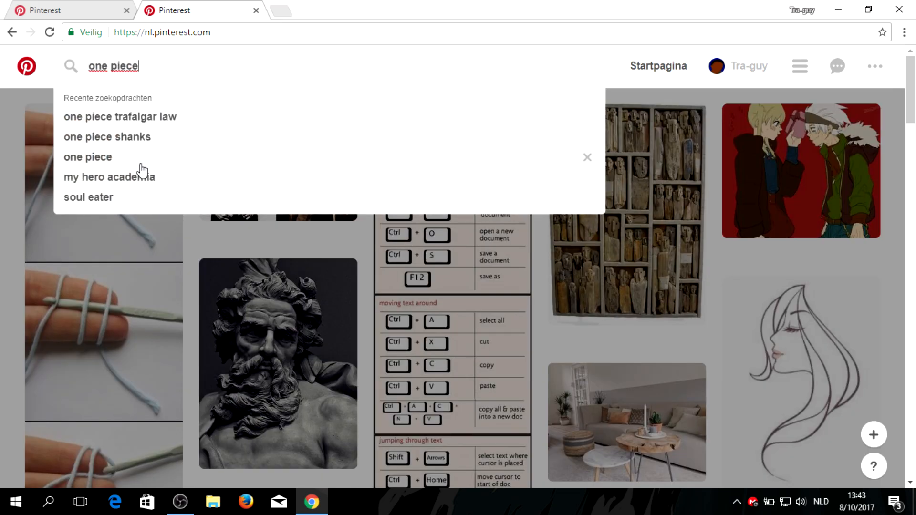
{"action": "left_click", "coordinate": [129, 177]}
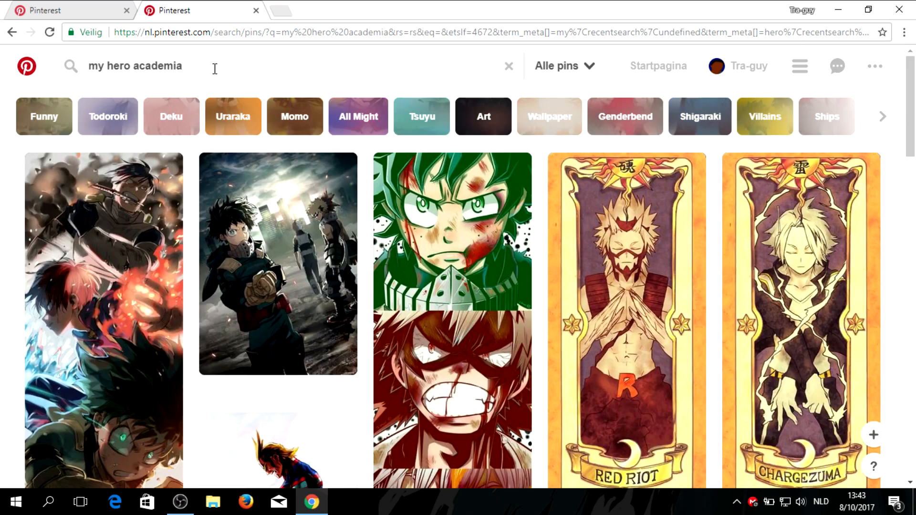
Browse the "my hero academia" pins for character artwork that suits the nightcore cover.
{"action": "scroll", "coordinate": [482, 240], "scroll_direction": "down", "scroll_amount": 5}
{"action": "scroll", "coordinate": [463, 241], "scroll_direction": "up", "scroll_amount": 3}
{"action": "scroll", "coordinate": [462, 241], "scroll_direction": "up", "scroll_amount": 2}
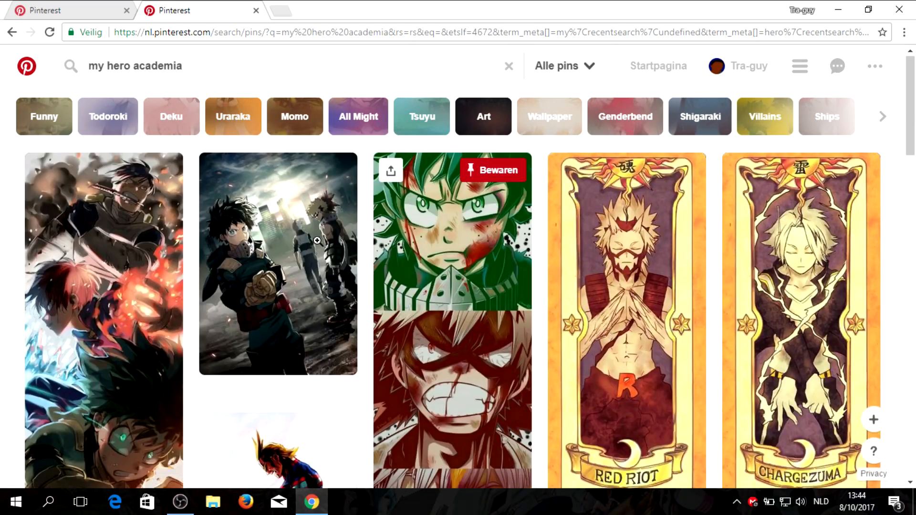
{"action": "scroll", "coordinate": [324, 243], "scroll_direction": "down", "scroll_amount": 5}
{"action": "scroll", "coordinate": [687, 272], "scroll_direction": "down", "scroll_amount": 5}
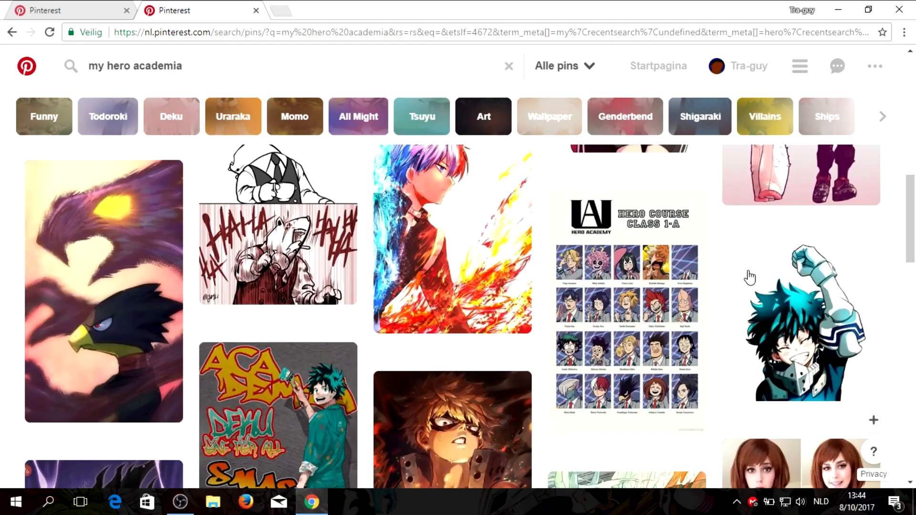
{"action": "scroll", "coordinate": [760, 270], "scroll_direction": "up", "scroll_amount": 8}
{"action": "scroll", "coordinate": [709, 309], "scroll_direction": "up", "scroll_amount": 3}
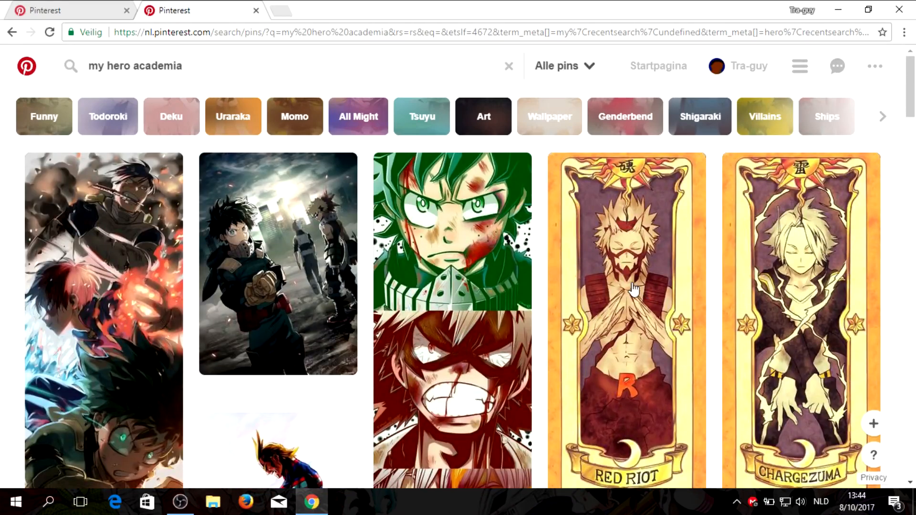
{"action": "scroll", "coordinate": [730, 229], "scroll_direction": "down", "scroll_amount": 8}
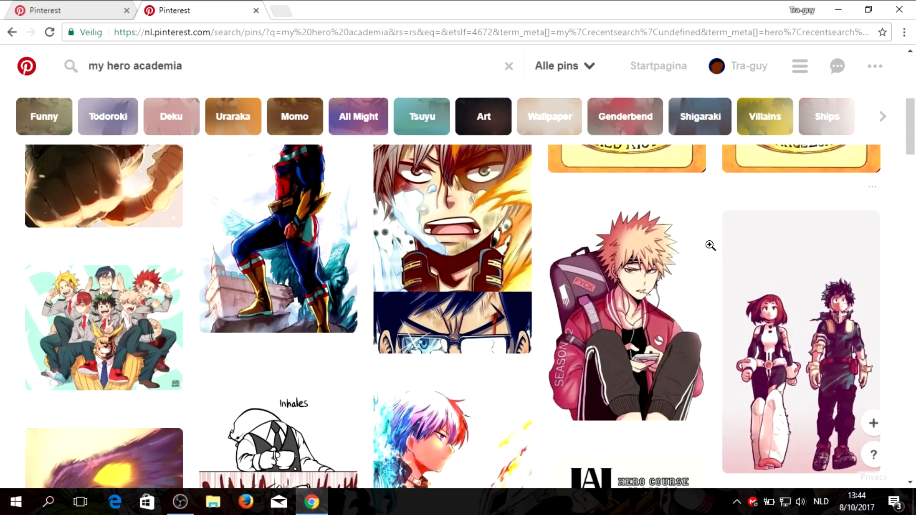
{"action": "scroll", "coordinate": [731, 272], "scroll_direction": "up", "scroll_amount": 8}
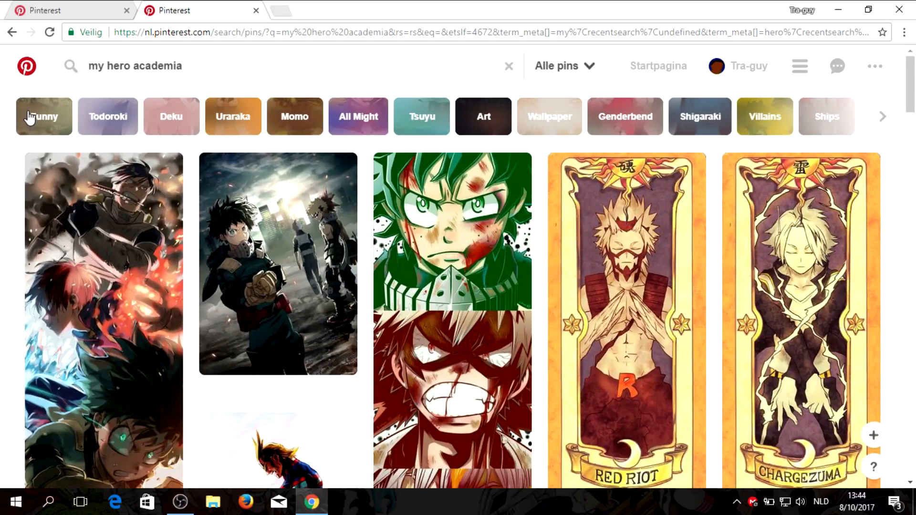
{"action": "left_click", "coordinate": [220, 66]}
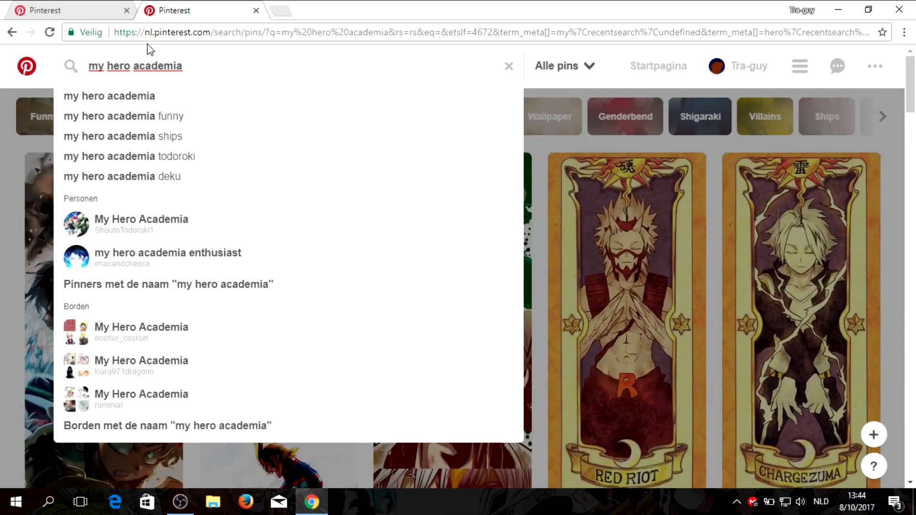
Switch to the "one piece trafalgar law" search results and open the pin of Law in a white doctor's coat.
{"action": "left_click", "coordinate": [73, 6]}
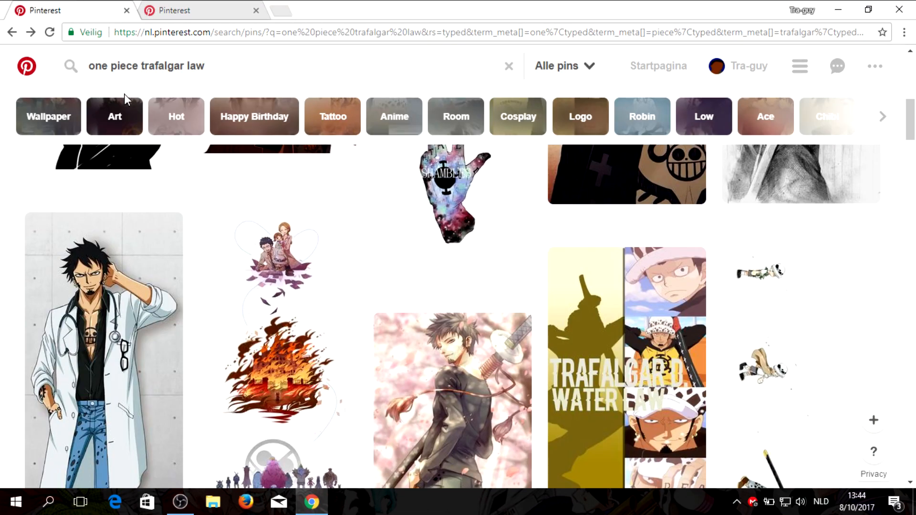
{"action": "scroll", "coordinate": [180, 283], "scroll_direction": "down", "scroll_amount": 3}
{"action": "left_click", "coordinate": [118, 275]}
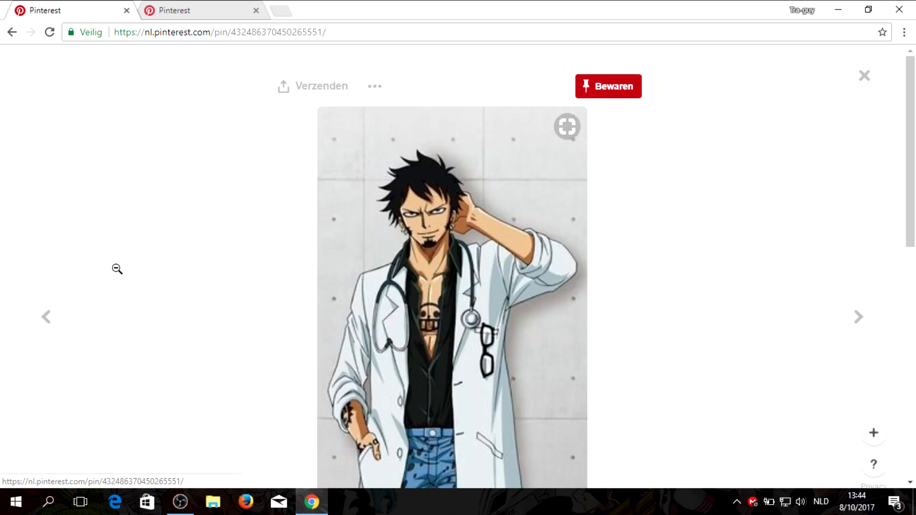
{"action": "scroll", "coordinate": [644, 252], "scroll_direction": "down", "scroll_amount": 4}
{"action": "scroll", "coordinate": [526, 255], "scroll_direction": "up", "scroll_amount": 4}
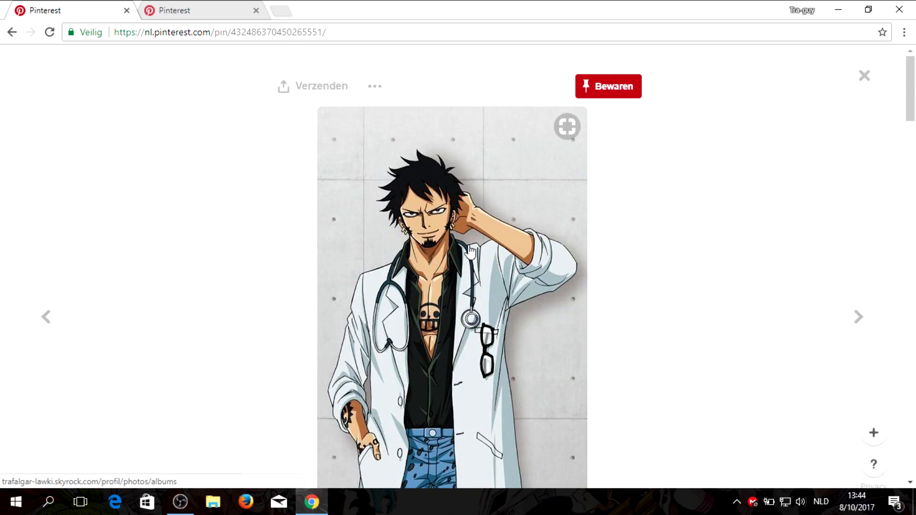
{"action": "right_click", "coordinate": [469, 242]}
{"action": "left_click", "coordinate": [549, 309]}
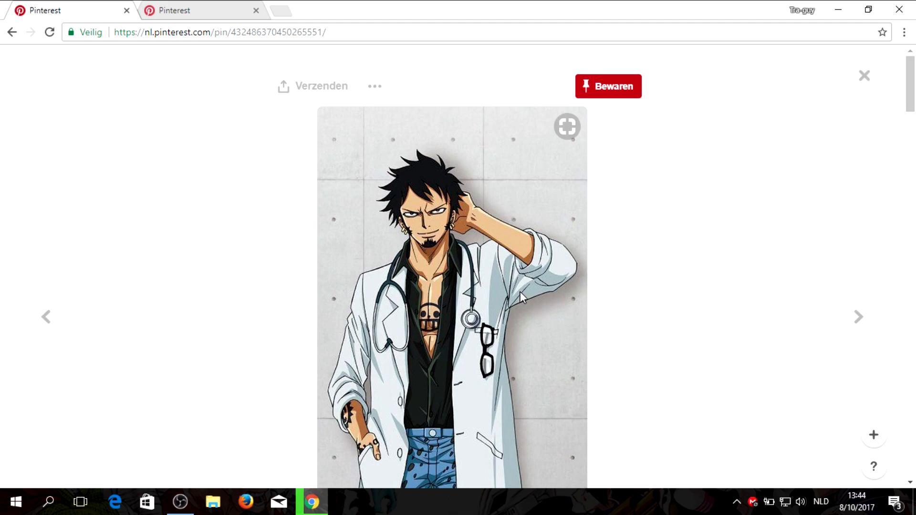
{"action": "left_click", "coordinate": [400, 300]}
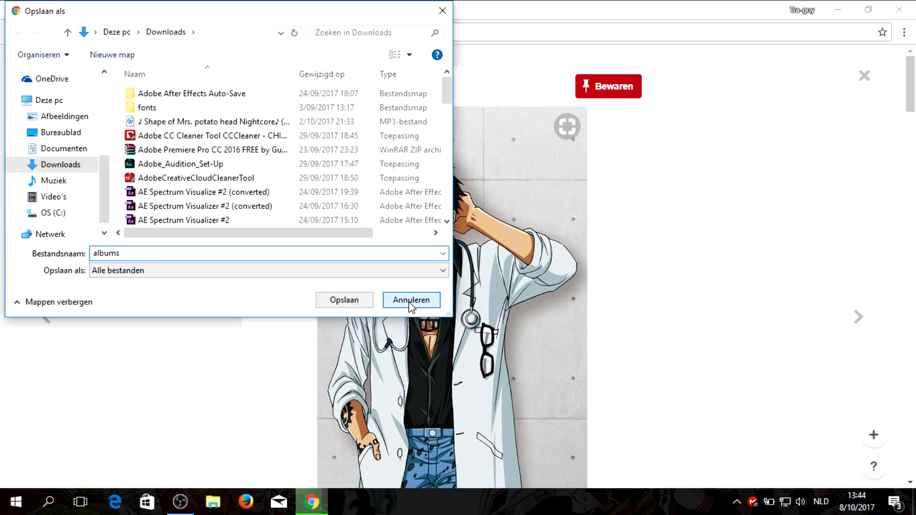
Start saving the pin's image, naming the file "law nightcore".
{"action": "right_click", "coordinate": [525, 197]}
{"action": "left_click", "coordinate": [591, 319]}
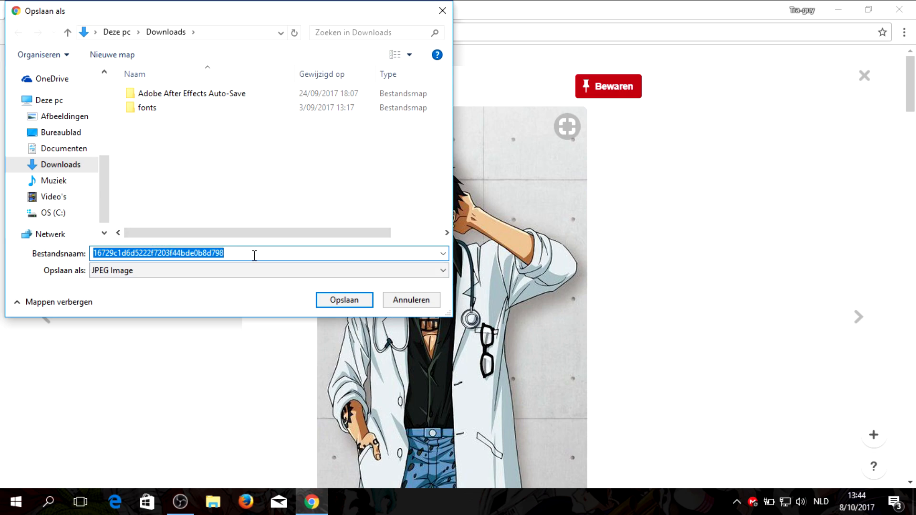
{"action": "type", "text": "law"}
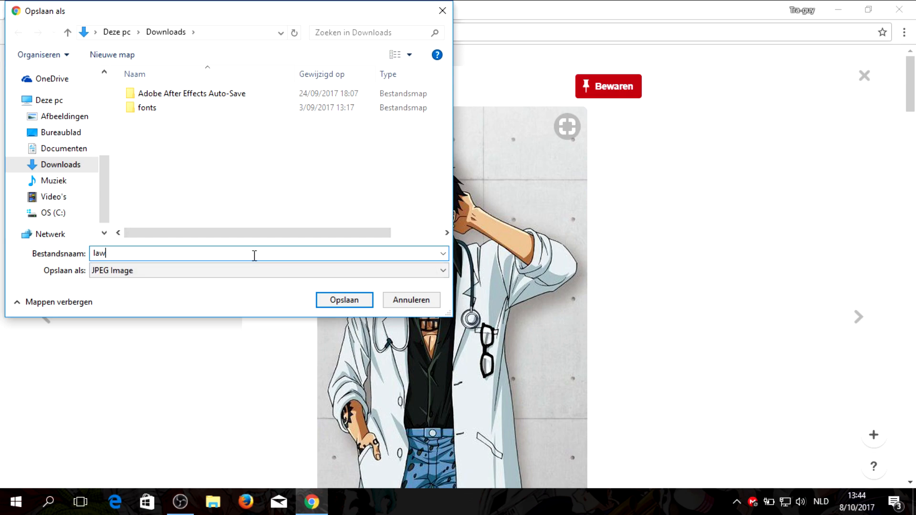
{"action": "key", "text": "BackSpace"}
{"action": "key", "text": "BackSpace"}
{"action": "key", "text": "BackSpace"}
{"action": "type", "text": "law"}
Save the JPEG in the nightcore characters folder inside Afbeeldingen.
{"action": "left_click", "coordinate": [62, 116]}
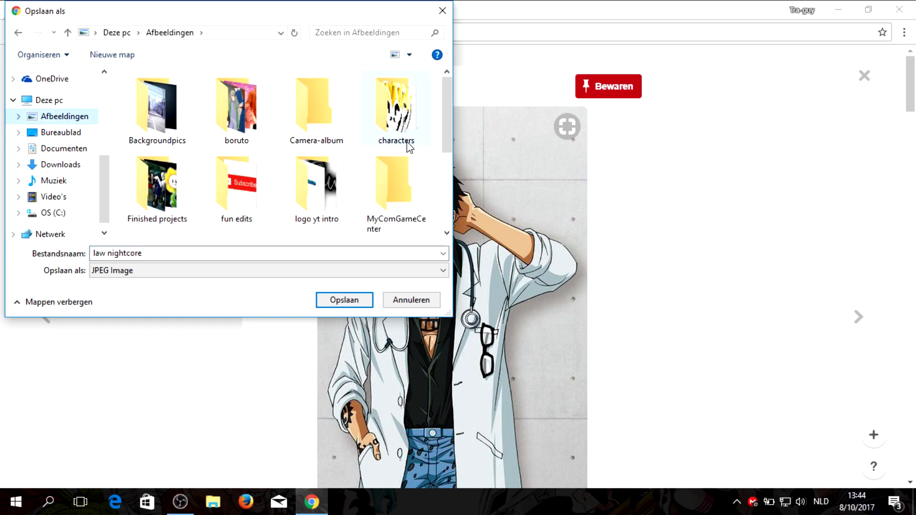
{"action": "scroll", "coordinate": [281, 165], "scroll_direction": "down", "scroll_amount": 5}
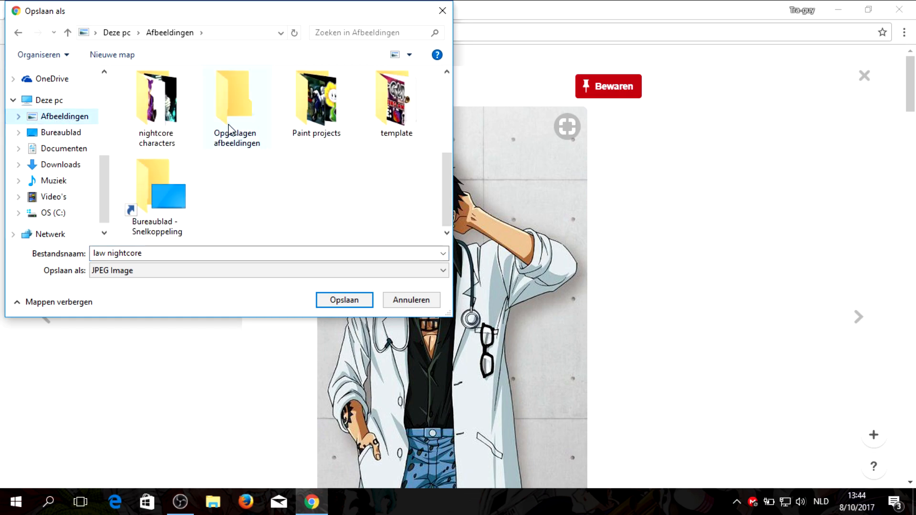
{"action": "double_click", "coordinate": [162, 114]}
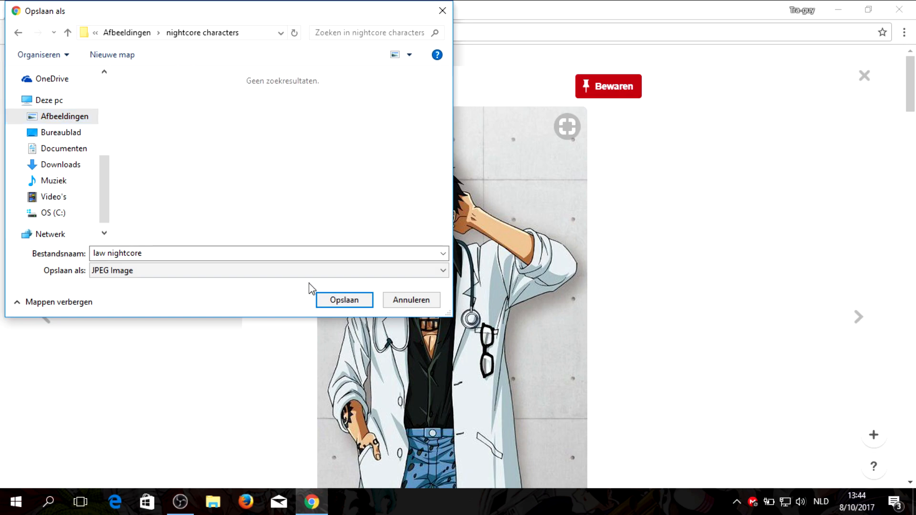
{"action": "left_click", "coordinate": [328, 299]}
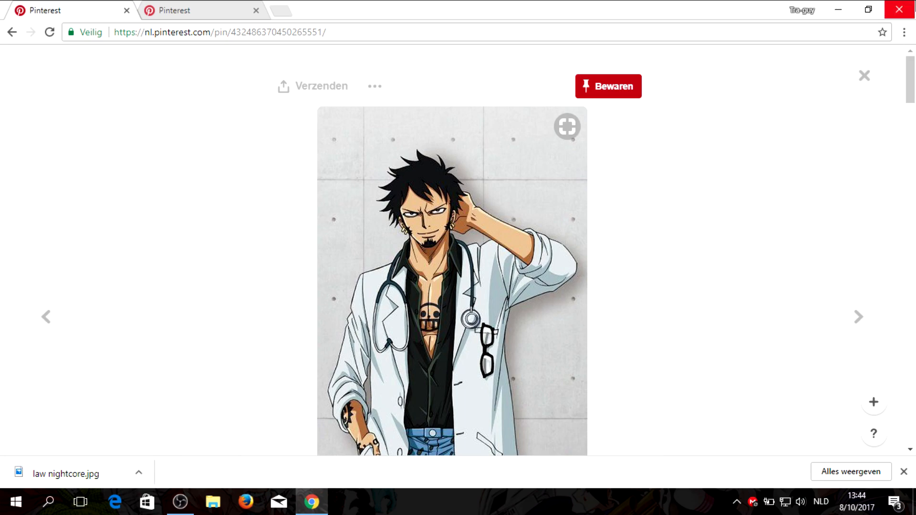
Launch paint.net from the desktop, and copy the full Law image from its Pinterest pin in Chrome.
{"action": "left_click", "coordinate": [838, 6]}
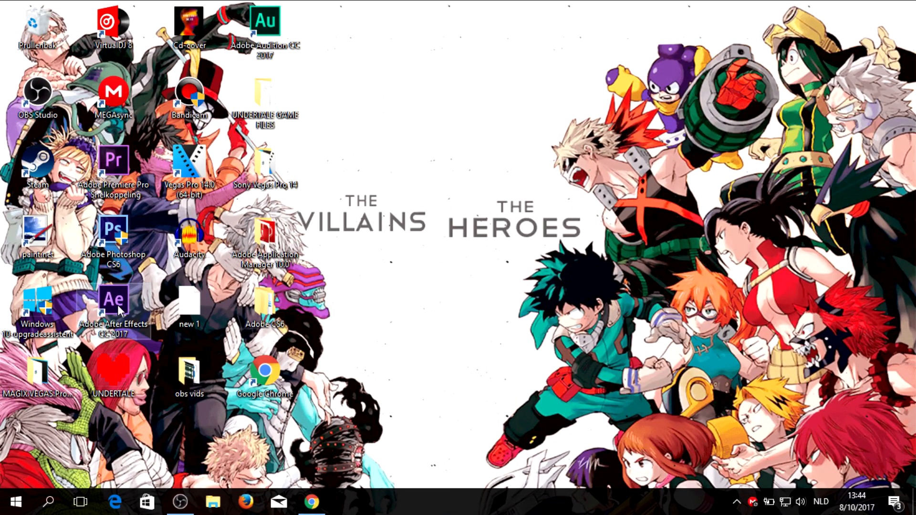
{"action": "double_click", "coordinate": [46, 246]}
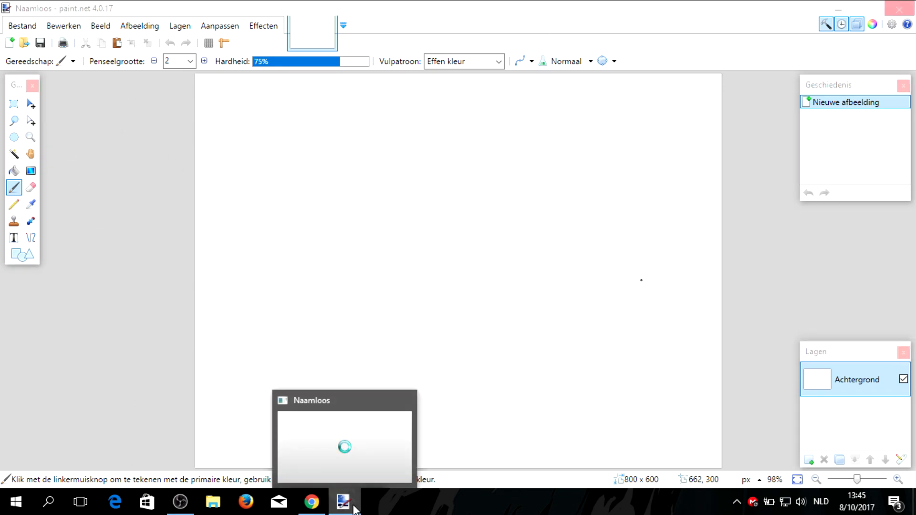
{"action": "left_click", "coordinate": [316, 508]}
{"action": "scroll", "coordinate": [477, 248], "scroll_direction": "down", "scroll_amount": 10}
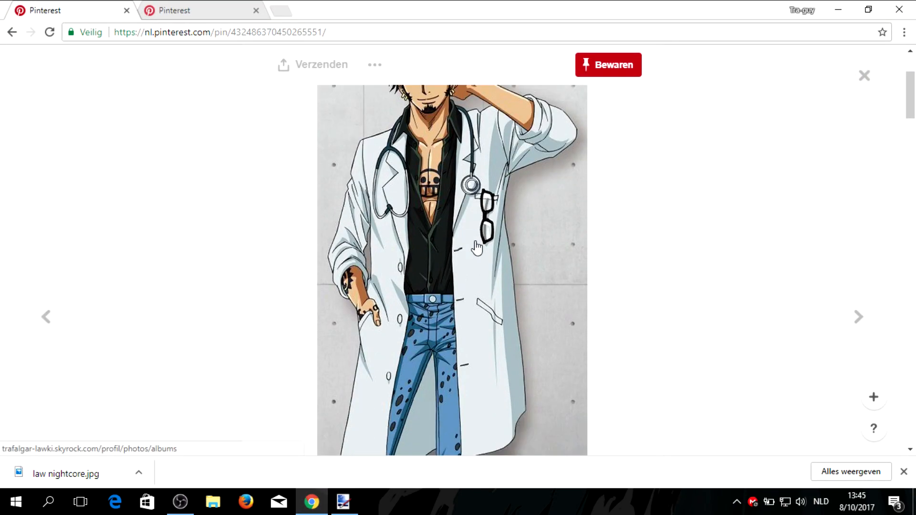
{"action": "scroll", "coordinate": [505, 260], "scroll_direction": "up", "scroll_amount": 4}
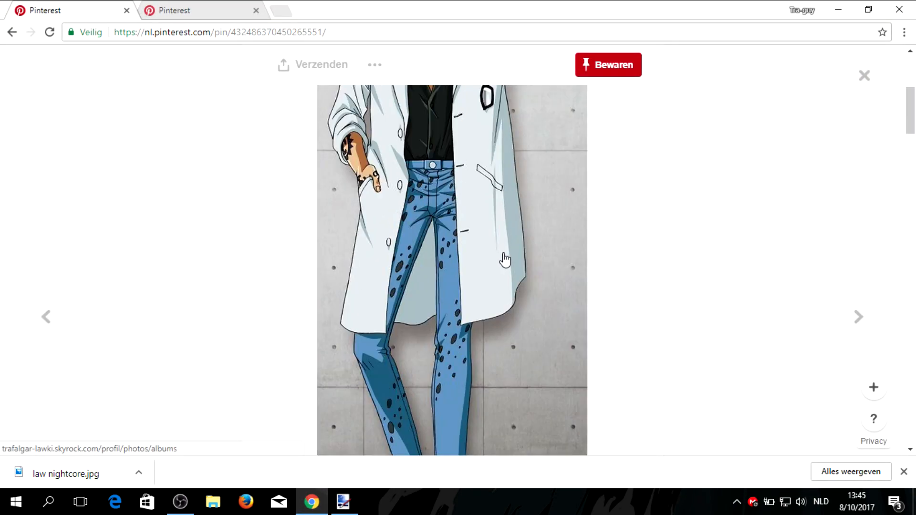
{"action": "scroll", "coordinate": [476, 239], "scroll_direction": "down", "scroll_amount": 3}
{"action": "right_click", "coordinate": [461, 193]}
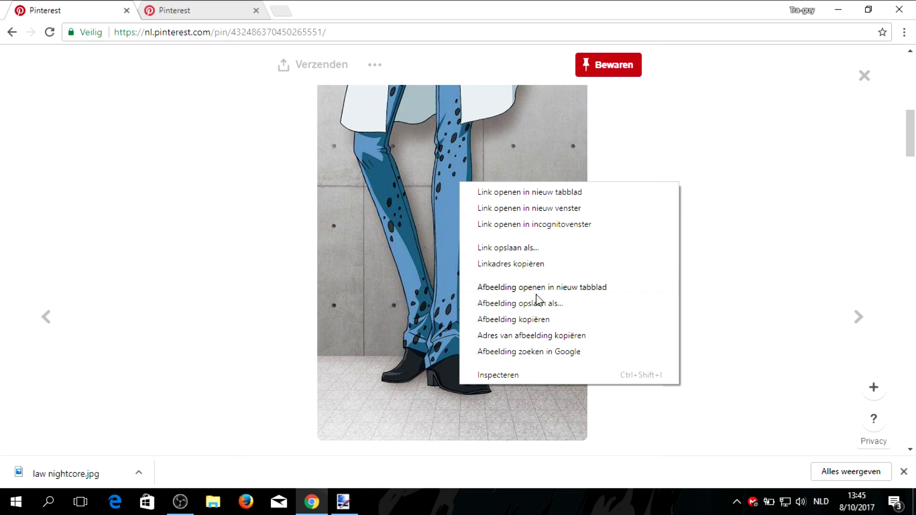
{"action": "left_click", "coordinate": [539, 320]}
In paint.net, create a new 403 × 1199 pixel image and paste the copied Law picture into it.
{"action": "left_click", "coordinate": [343, 501]}
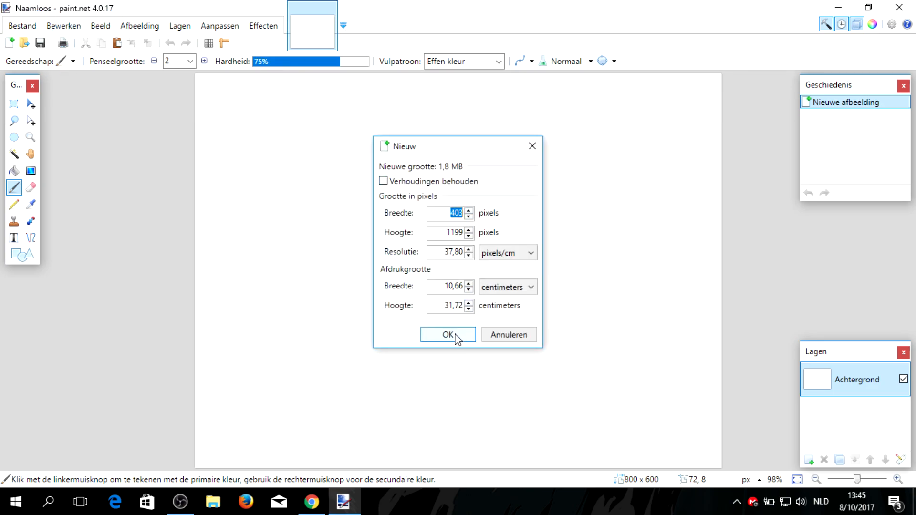
{"action": "left_click", "coordinate": [449, 335]}
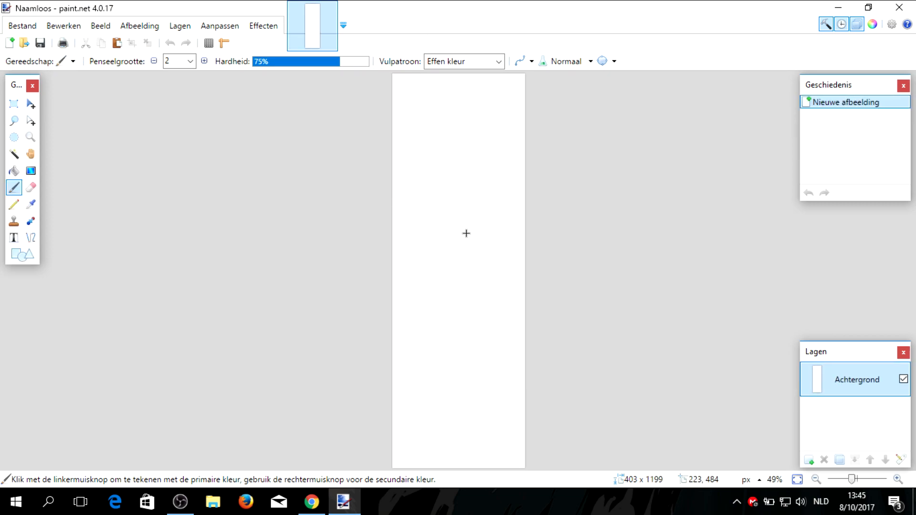
{"action": "key", "text": "m"}
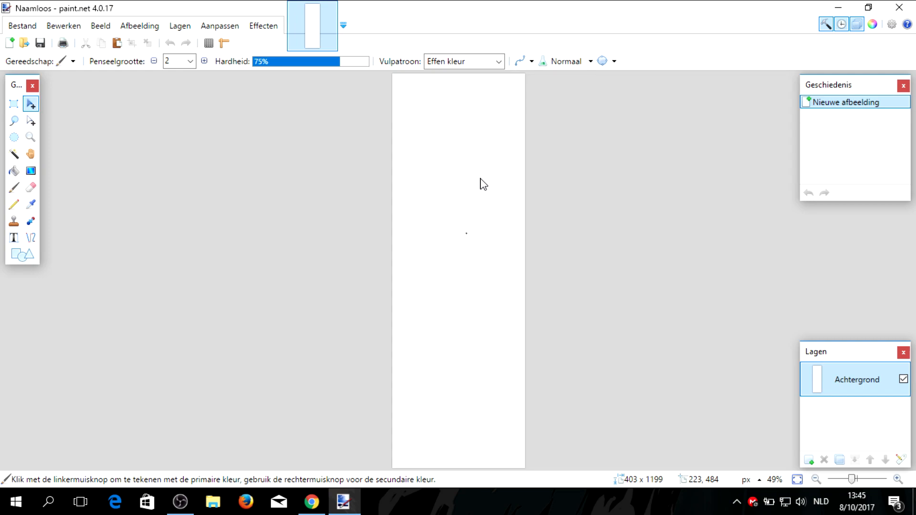
{"action": "key", "text": "ctrl+v"}
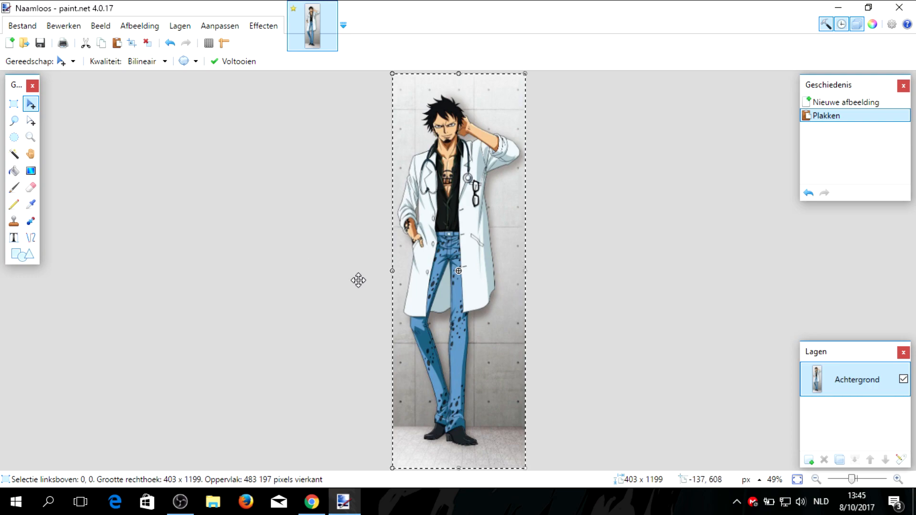
Use the Magic Wand at 50% tolerance to select the wall areas around the character.
{"action": "left_click", "coordinate": [16, 155]}
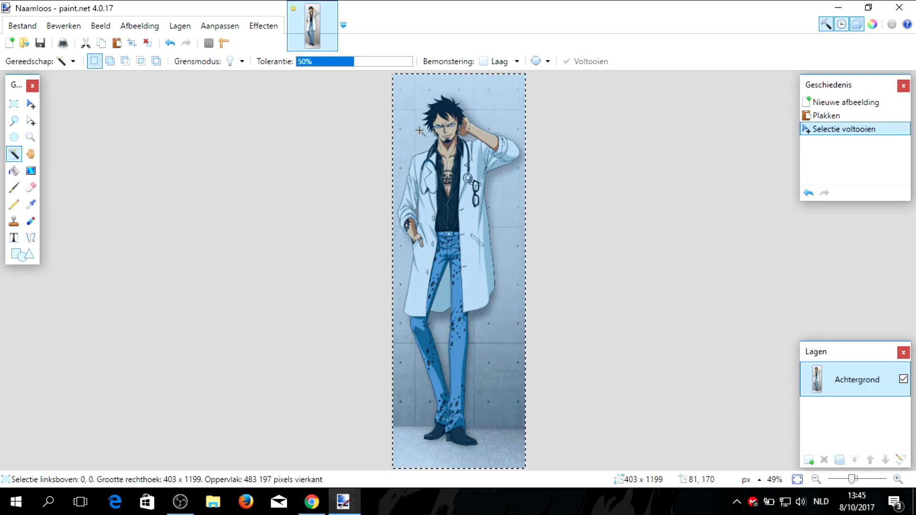
{"action": "left_click", "coordinate": [419, 130]}
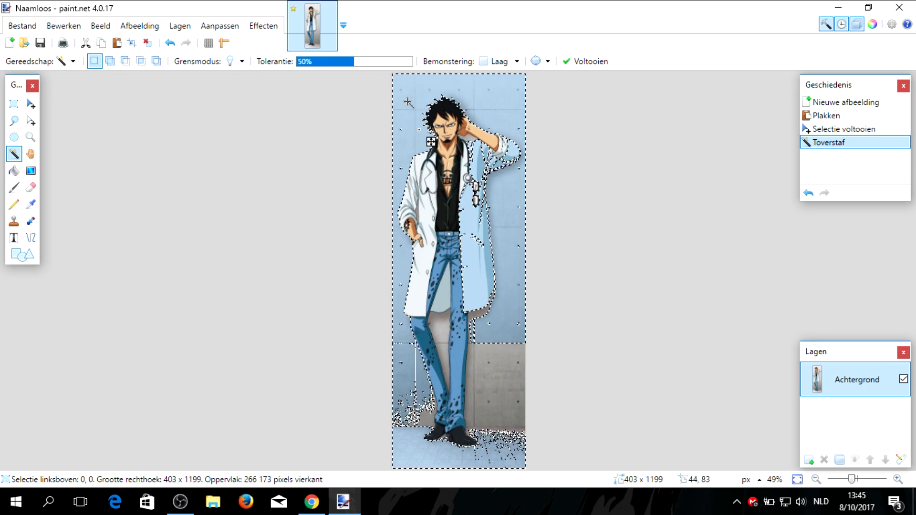
{"action": "left_click", "coordinate": [494, 384]}
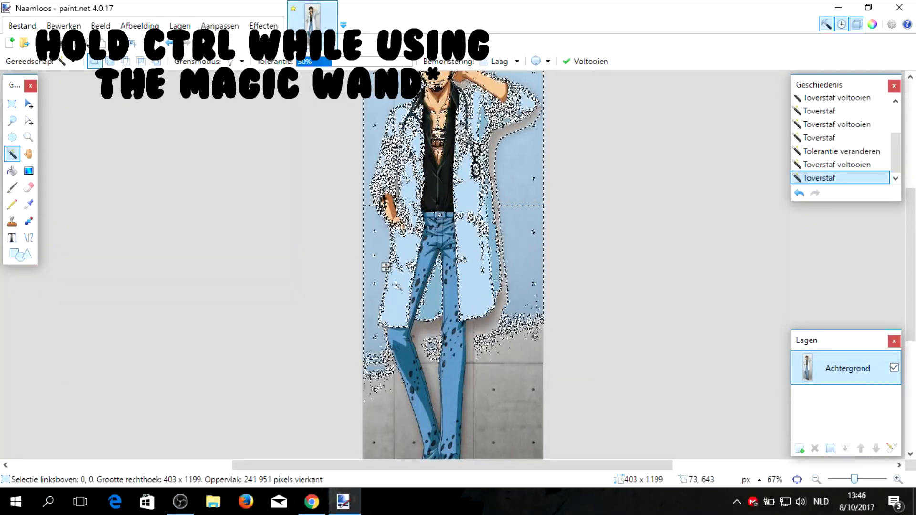
{"action": "left_click", "coordinate": [507, 406]}
{"action": "left_click", "coordinate": [519, 215]}
{"action": "scroll", "coordinate": [479, 268], "scroll_direction": "up", "scroll_amount": 2}
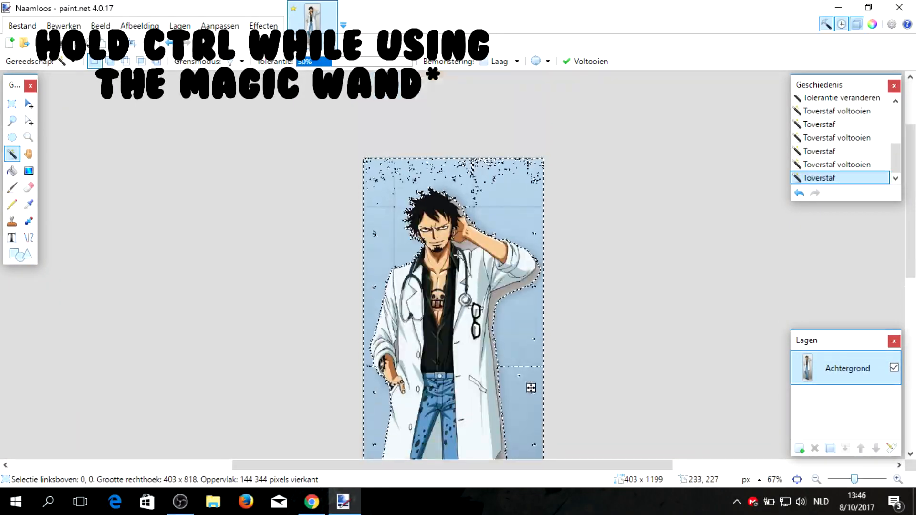
{"action": "scroll", "coordinate": [479, 268], "scroll_direction": "down", "scroll_amount": 2}
Try a Magic Wand tolerance of 23% and add the wall area beside the character's legs to the selection.
{"action": "left_click", "coordinate": [342, 62]}
{"action": "left_click", "coordinate": [353, 61]}
{"action": "scroll", "coordinate": [484, 294], "scroll_direction": "down", "scroll_amount": 2}
{"action": "left_click", "coordinate": [485, 346], "text": "ctrl"}
{"action": "key", "text": "Down"}
{"action": "key", "text": "Down"}
{"action": "key", "text": "Down"}
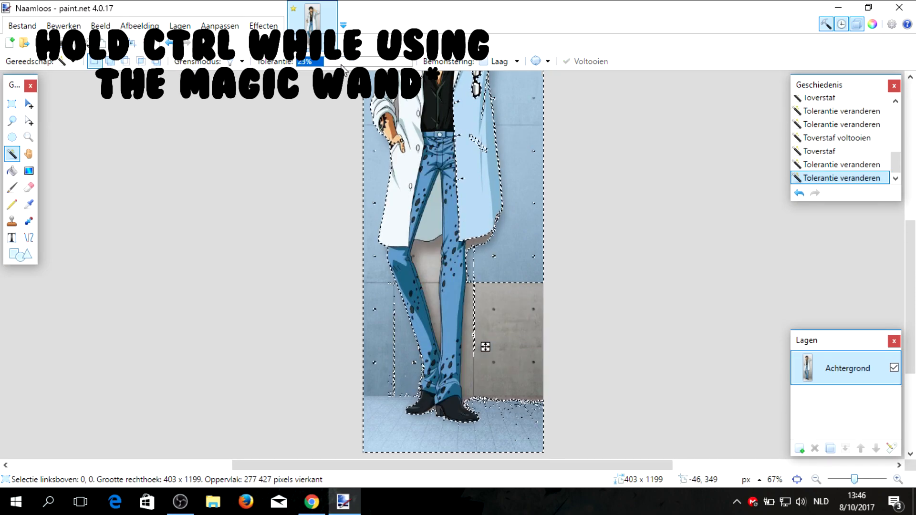
{"action": "left_click", "coordinate": [484, 287], "text": "ctrl"}
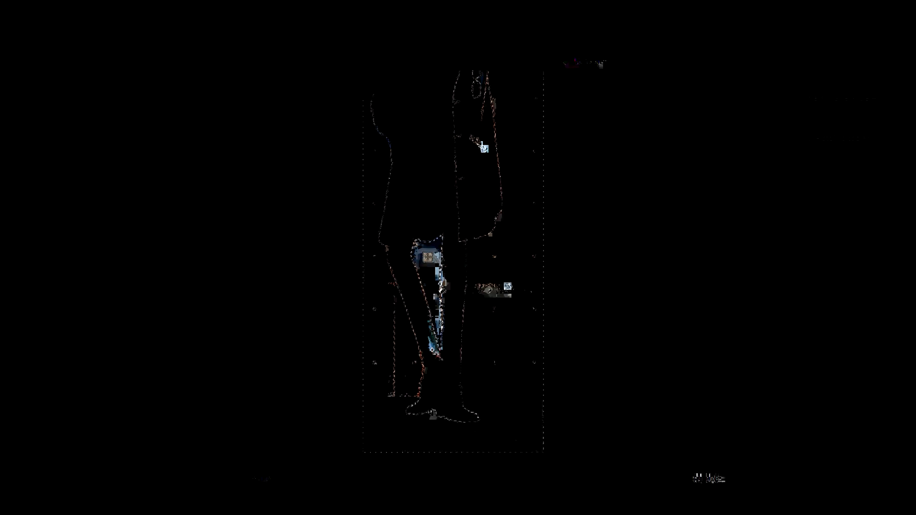
Set the Magic Wand tolerance to 32% and select the wall areas around the character's coat and legs.
{"action": "scroll", "coordinate": [504, 366], "scroll_direction": "up", "scroll_amount": 1}
{"action": "left_click_drag", "start_coordinate": [329, 62], "coordinate": [303, 62]}
{"action": "left_click", "coordinate": [539, 169], "text": "ctrl"}
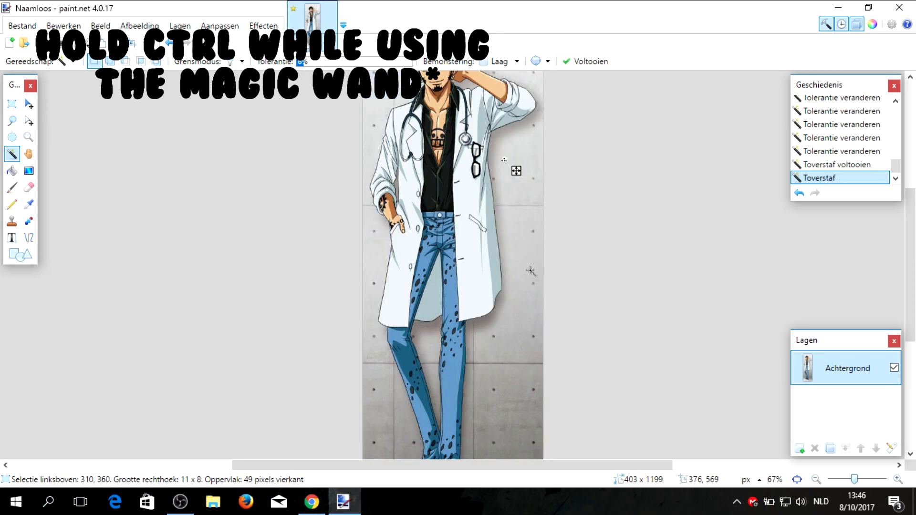
{"action": "left_click", "coordinate": [538, 169], "text": "ctrl"}
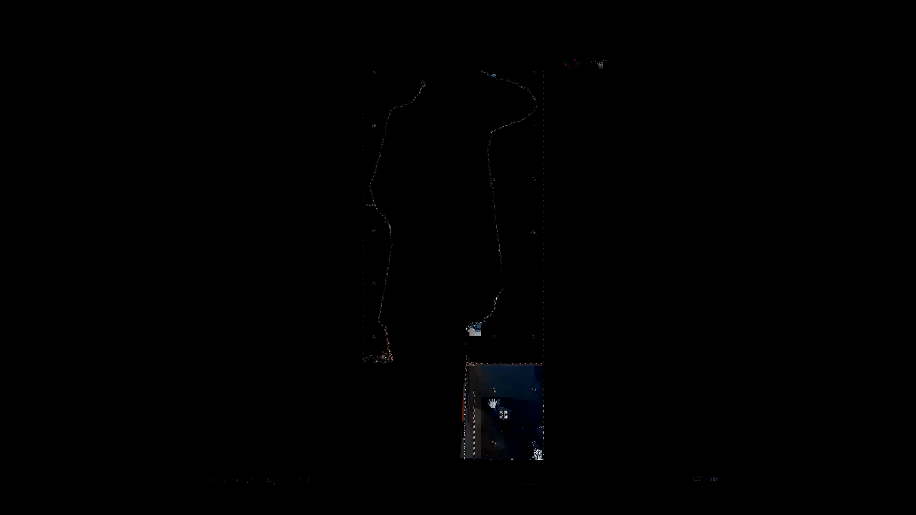
{"action": "left_click", "coordinate": [482, 437], "text": "ctrl"}
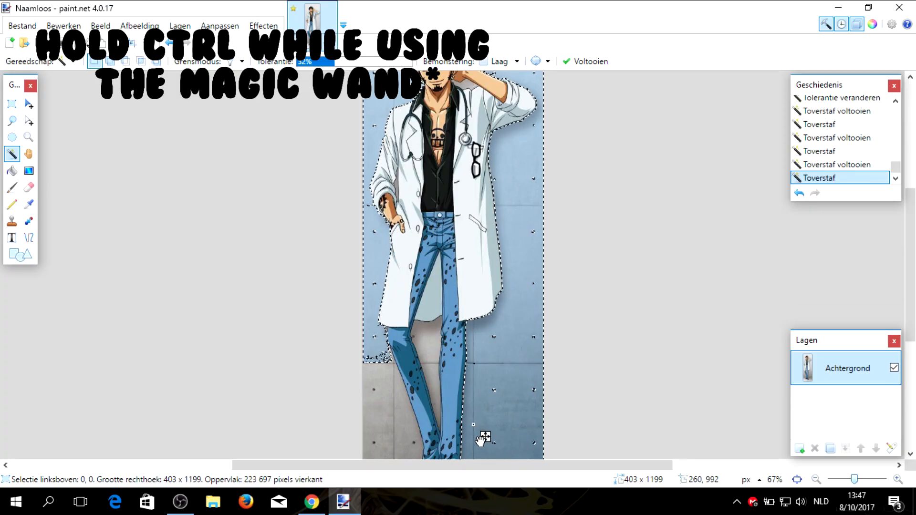
{"action": "left_click", "coordinate": [428, 379], "text": "ctrl"}
{"action": "left_click", "coordinate": [394, 443], "text": "ctrl"}
Add the small wall gaps beside the character's raised hand to the selection, and undo the extra selection near the neck.
{"action": "scroll", "coordinate": [449, 338], "scroll_direction": "up", "scroll_amount": 2}
{"action": "left_click", "coordinate": [468, 247], "text": "ctrl"}
{"action": "left_click", "coordinate": [460, 206], "text": "ctrl"}
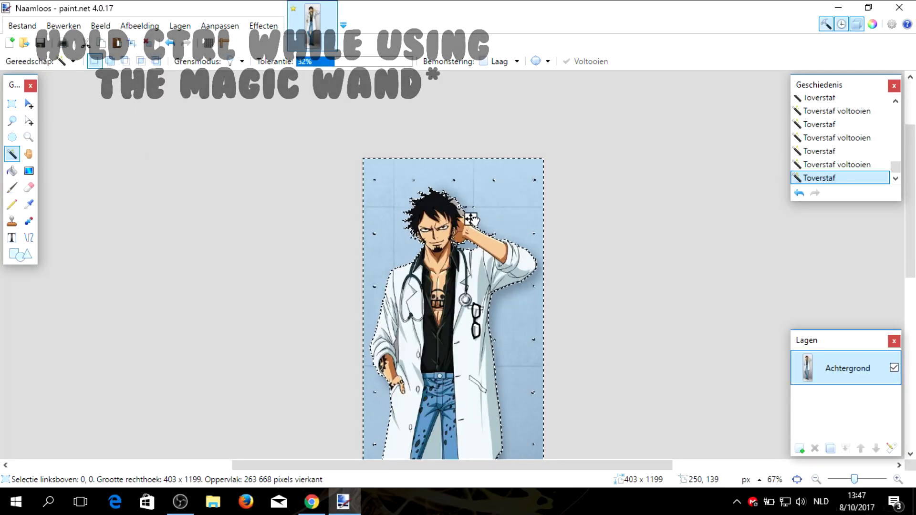
{"action": "left_click_drag", "start_coordinate": [472, 218], "coordinate": [467, 211]}
{"action": "left_click", "coordinate": [455, 243]}
{"action": "key", "text": "ctrl+z"}
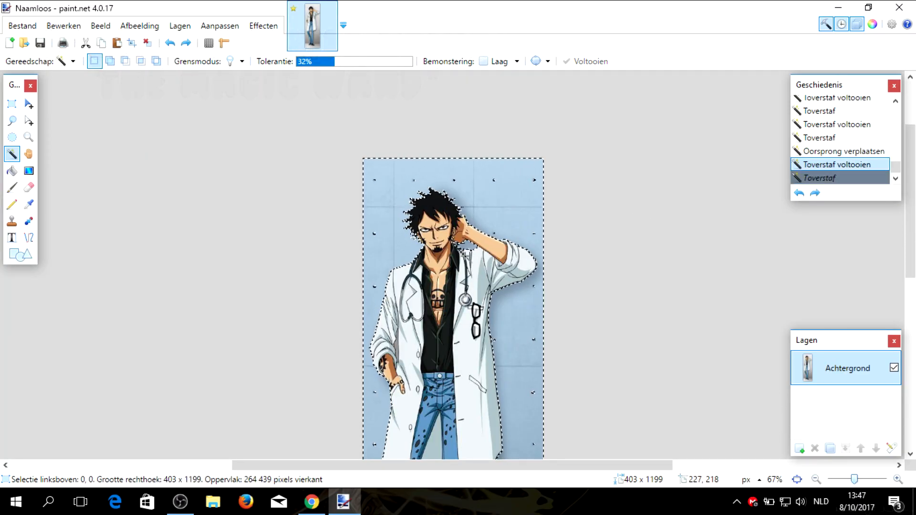
Add the remaining background around the feet to the selection and erase all selected background.
{"action": "scroll", "coordinate": [522, 266], "scroll_direction": "down", "scroll_amount": 5}
{"action": "left_click", "coordinate": [395, 430], "text": "ctrl"}
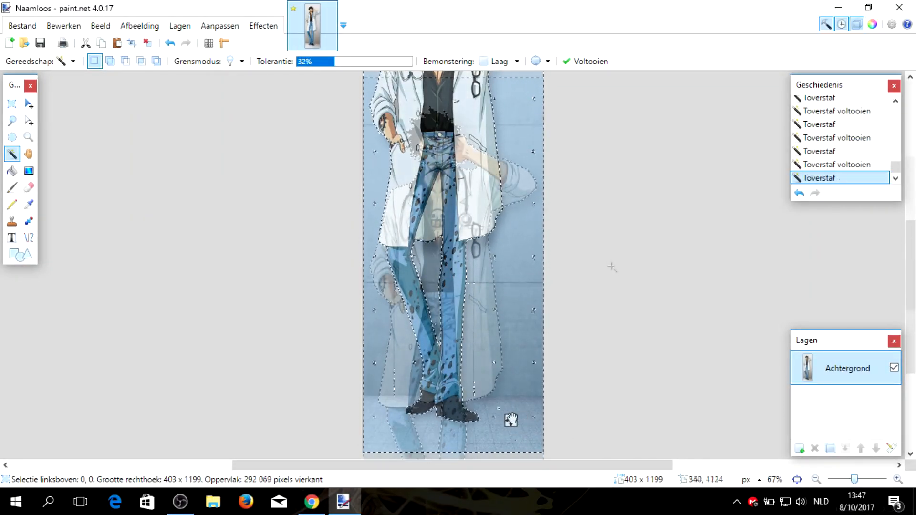
{"action": "left_click", "coordinate": [610, 265]}
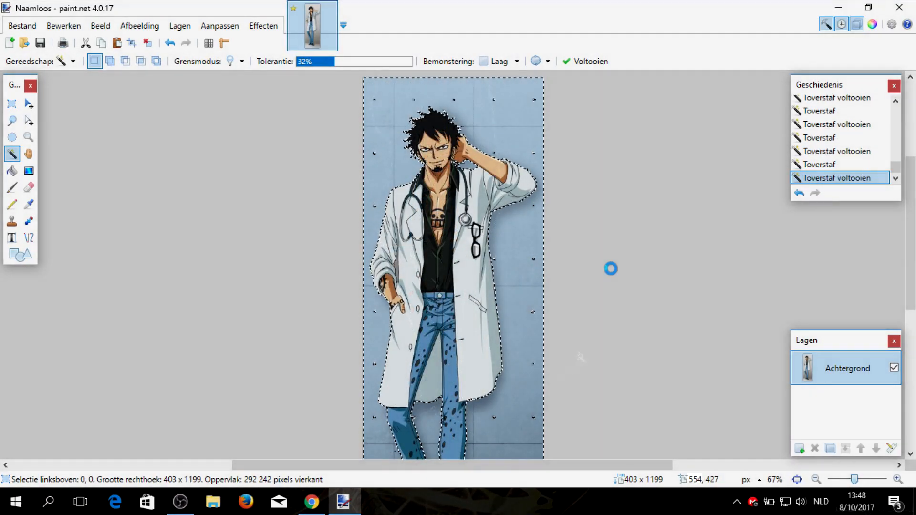
{"action": "scroll", "coordinate": [551, 296], "scroll_direction": "down", "scroll_amount": 3}
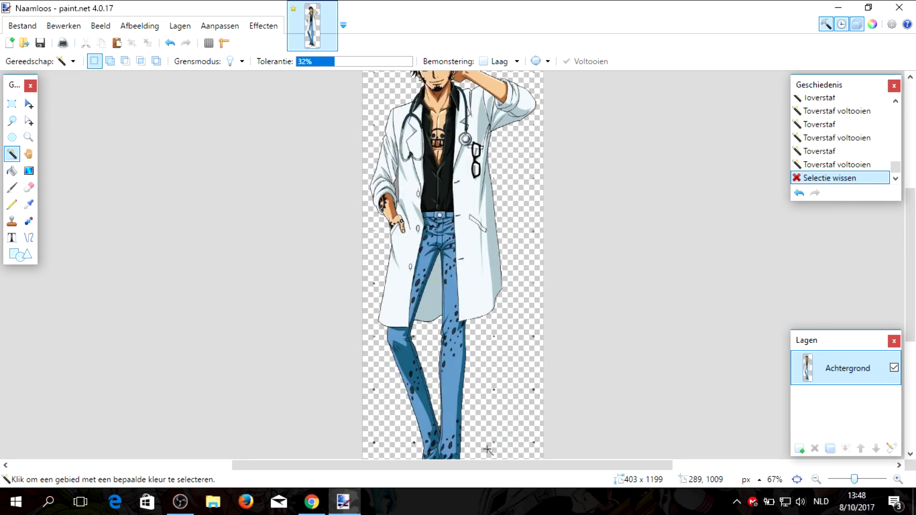
With the Eraser at brush size 35, remove the leftover wall dots beside the lower coat and legs.
{"action": "left_click", "coordinate": [29, 188]}
{"action": "left_click", "coordinate": [190, 61]}
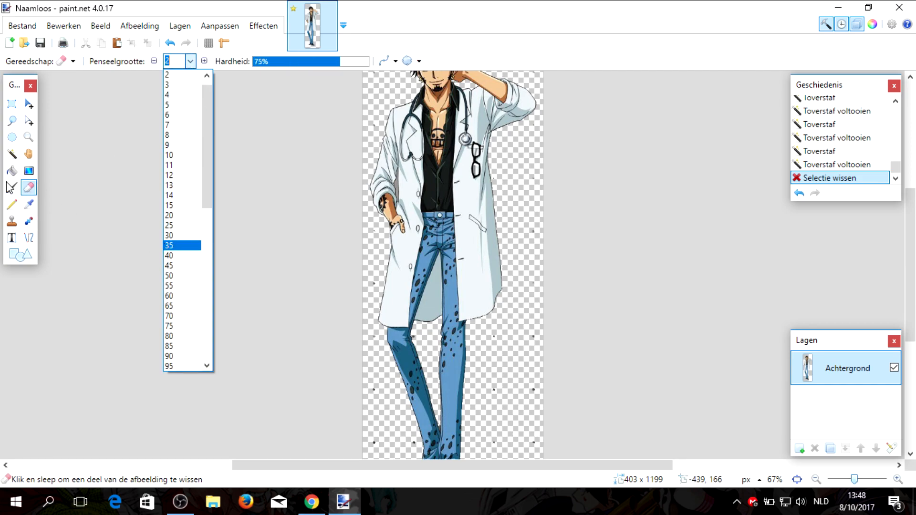
{"action": "left_click", "coordinate": [26, 190]}
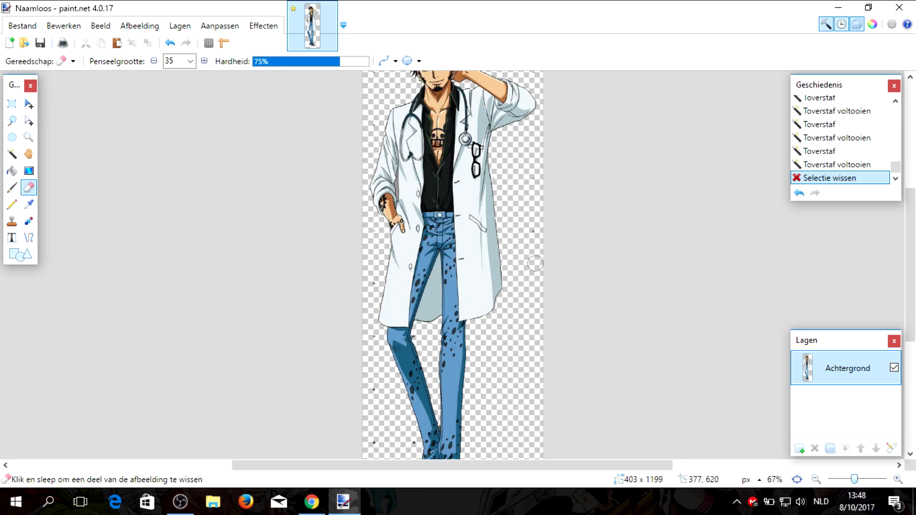
{"action": "left_click_drag", "start_coordinate": [534, 229], "coordinate": [532, 240]}
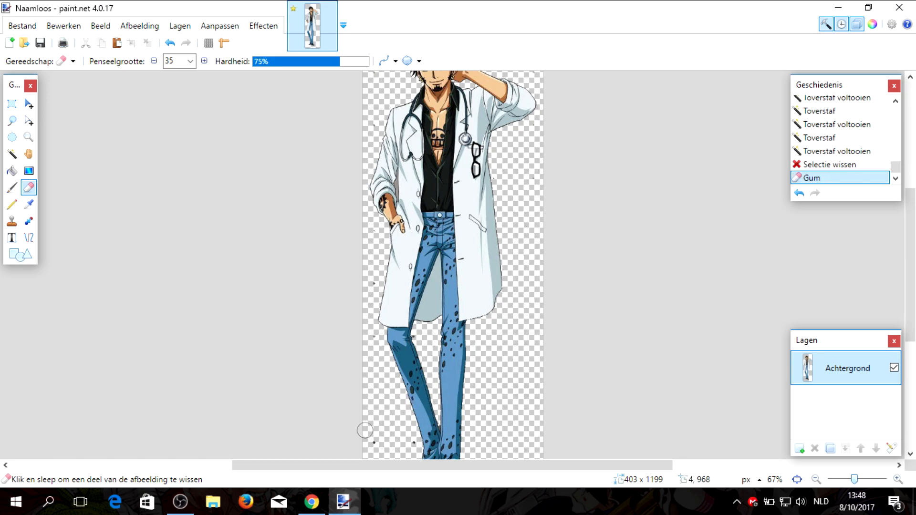
{"action": "left_click", "coordinate": [367, 360]}
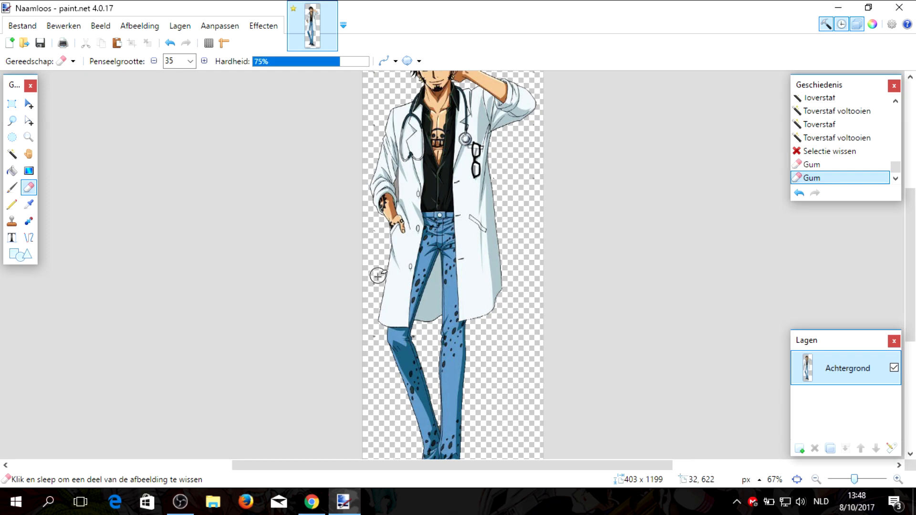
{"action": "left_click", "coordinate": [373, 341]}
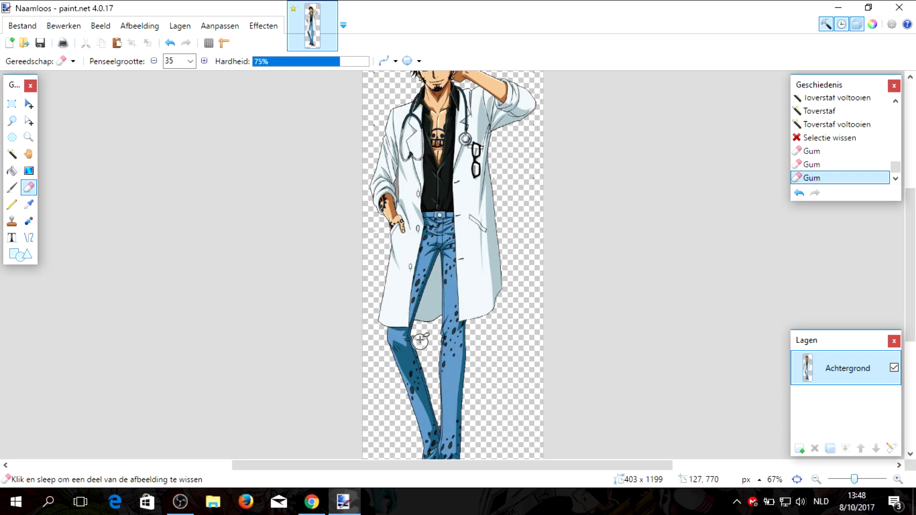
{"action": "left_click", "coordinate": [419, 335]}
Erase the leftover wall specks around the upper body, undoing the stroke that touches the coat's edge.
{"action": "scroll", "coordinate": [493, 305], "scroll_direction": "up", "scroll_amount": 3}
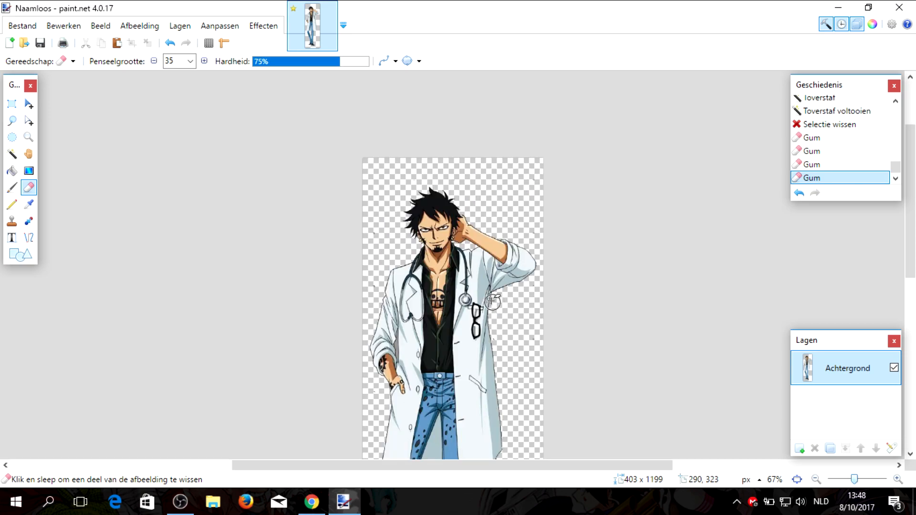
{"action": "left_click", "coordinate": [525, 202]}
{"action": "left_click", "coordinate": [500, 334]}
{"action": "key", "text": "ctrl+z"}
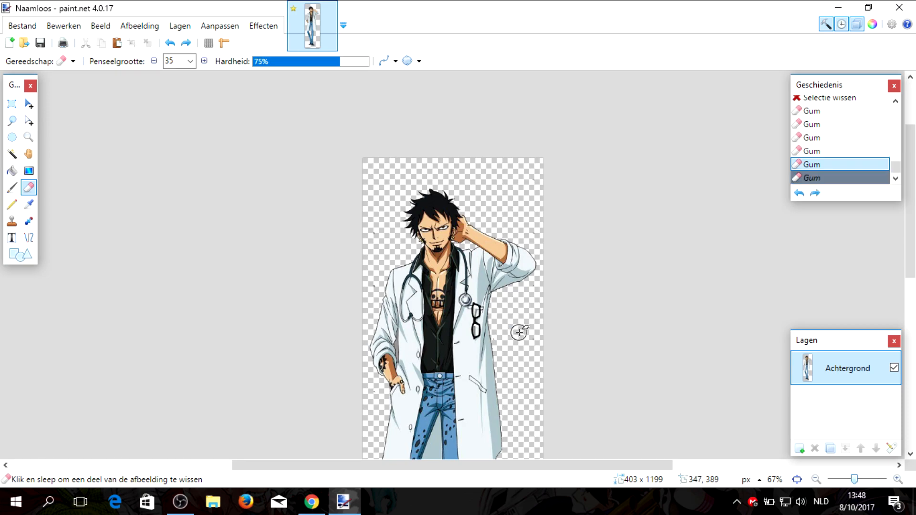
{"action": "left_click", "coordinate": [498, 336]}
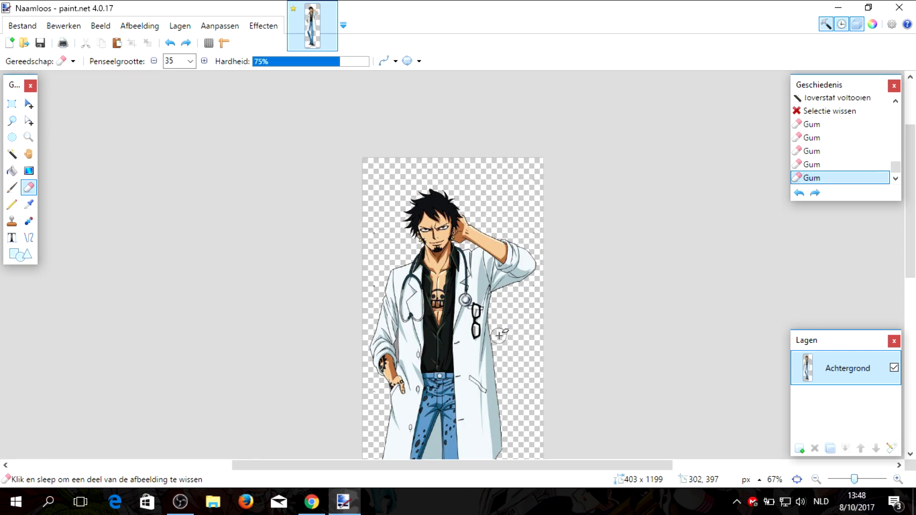
{"action": "left_click", "coordinate": [375, 281]}
Check the cut-out for leftover specks, set the eraser brush size to 40, and add a new empty layer.
{"action": "scroll", "coordinate": [381, 287], "scroll_direction": "down", "scroll_amount": 3}
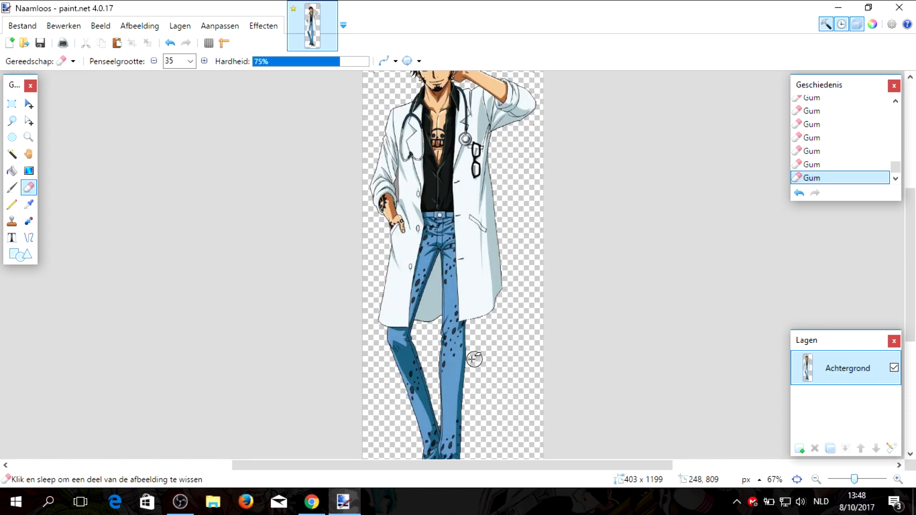
{"action": "scroll", "coordinate": [490, 331], "scroll_direction": "down", "scroll_amount": 5}
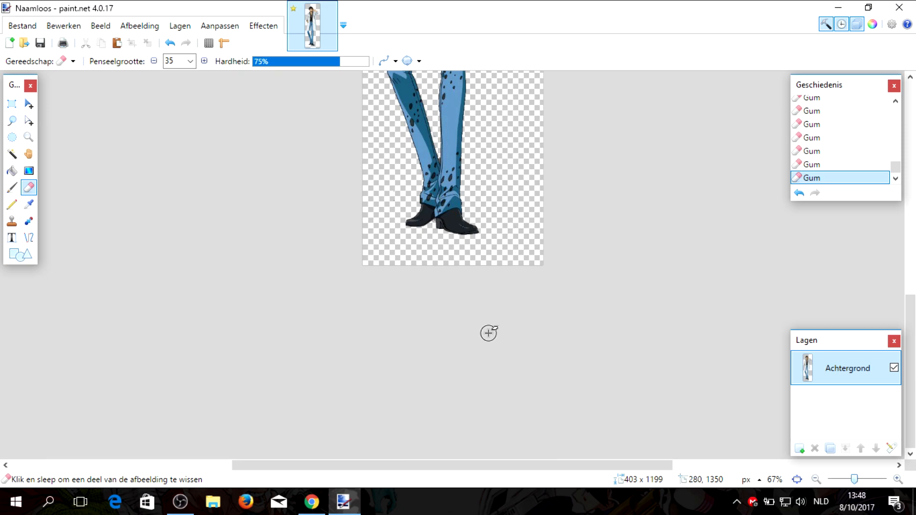
{"action": "scroll", "coordinate": [488, 333], "scroll_direction": "up", "scroll_amount": 5}
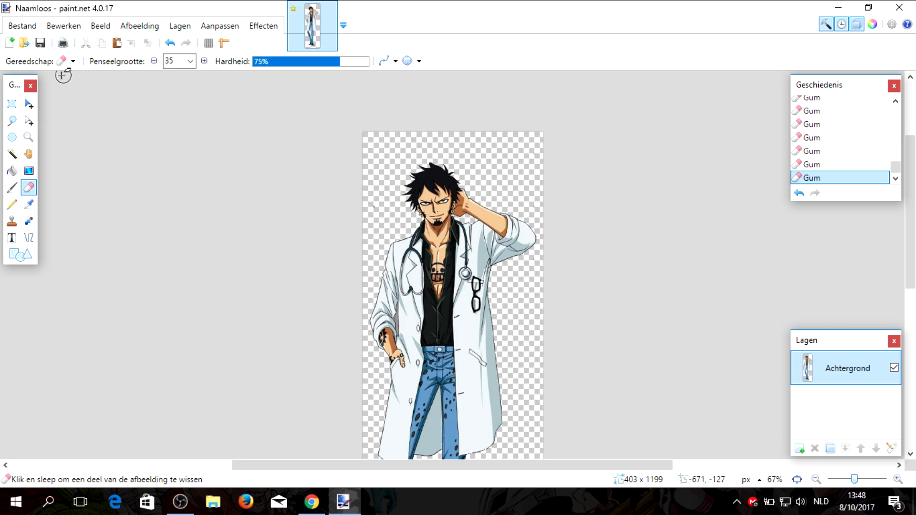
{"action": "left_click", "coordinate": [73, 62]}
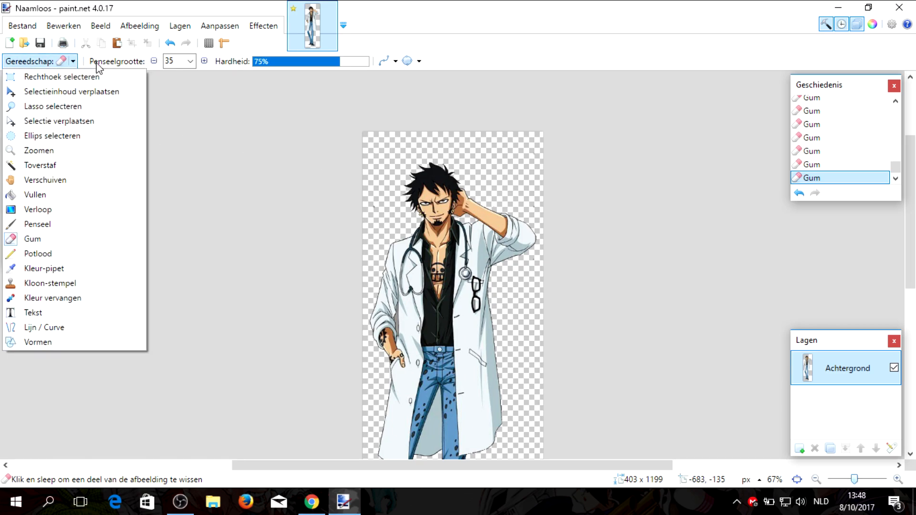
{"action": "left_click", "coordinate": [186, 68]}
{"action": "left_click", "coordinate": [190, 62]}
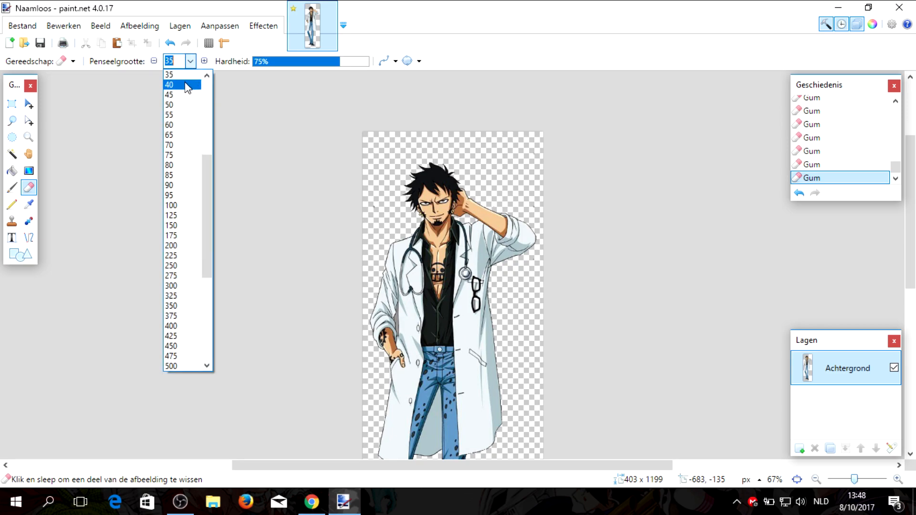
{"action": "left_click", "coordinate": [186, 85]}
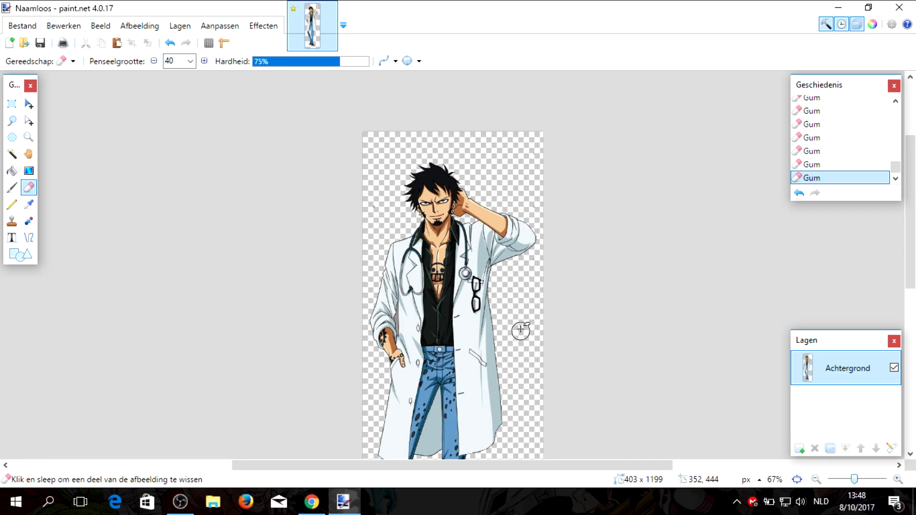
{"action": "scroll", "coordinate": [531, 297], "scroll_direction": "down", "scroll_amount": 8}
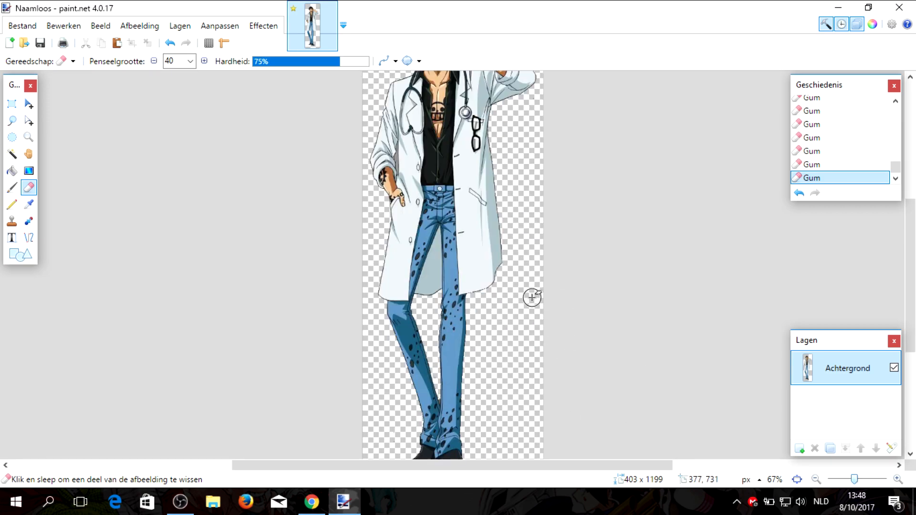
{"action": "scroll", "coordinate": [559, 279], "scroll_direction": "up", "scroll_amount": 2}
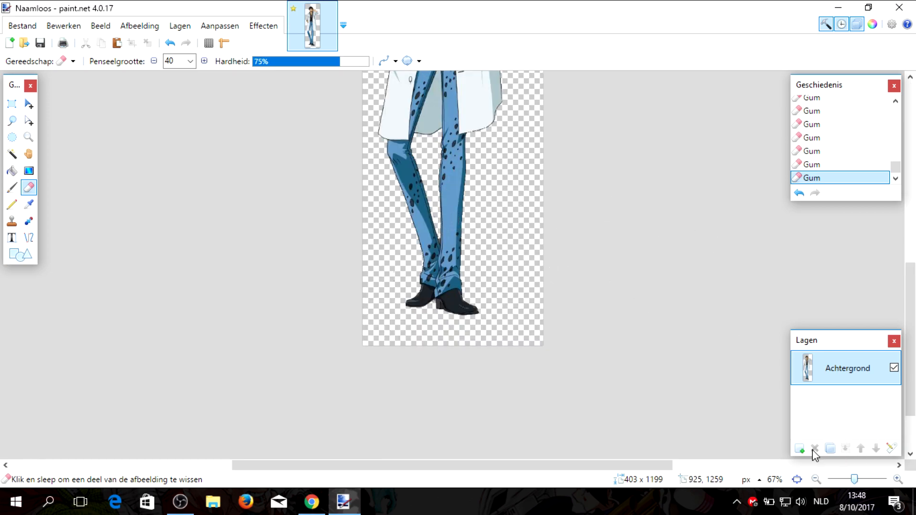
{"action": "left_click", "coordinate": [800, 447]}
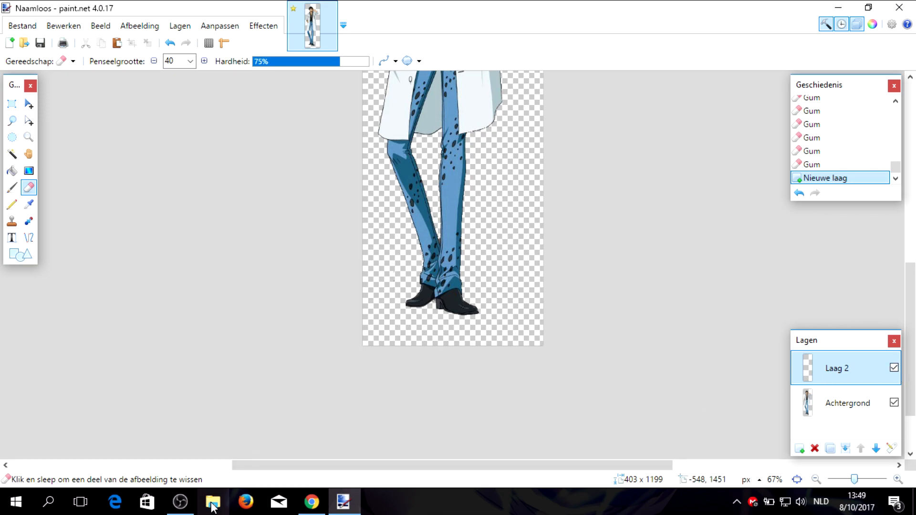
Switch to Chrome and search Google for "white background".
{"action": "left_click", "coordinate": [314, 501]}
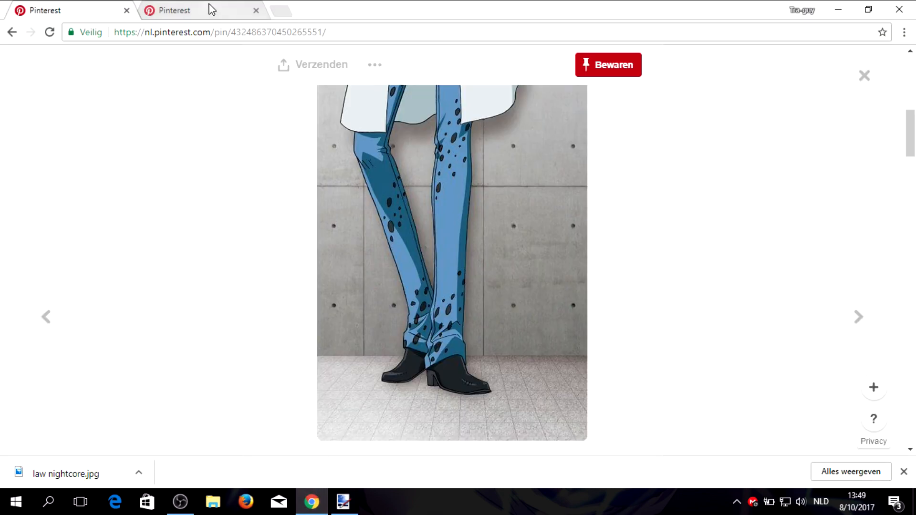
{"action": "left_click", "coordinate": [178, 30]}
{"action": "type", "text": "wik"}
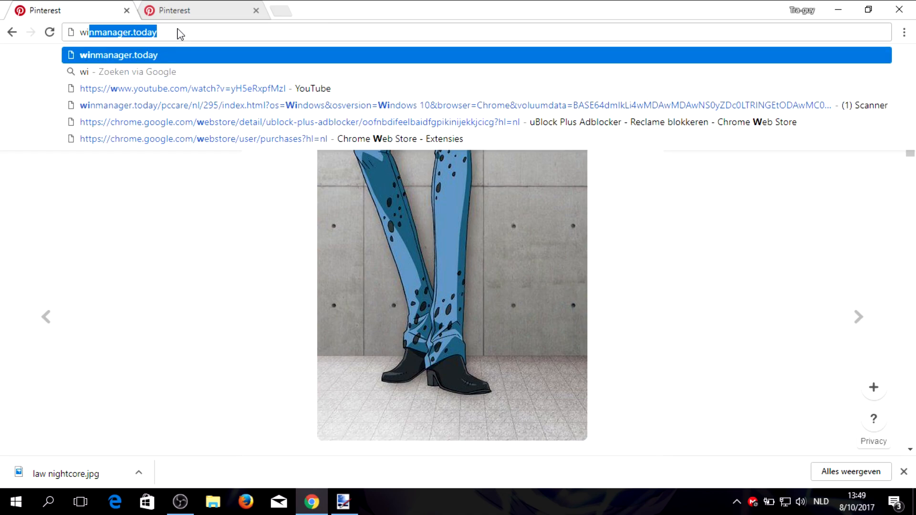
{"action": "key", "text": "BackSpace"}
{"action": "key", "text": "BackSpace"}
{"action": "type", "text": "hite va"}
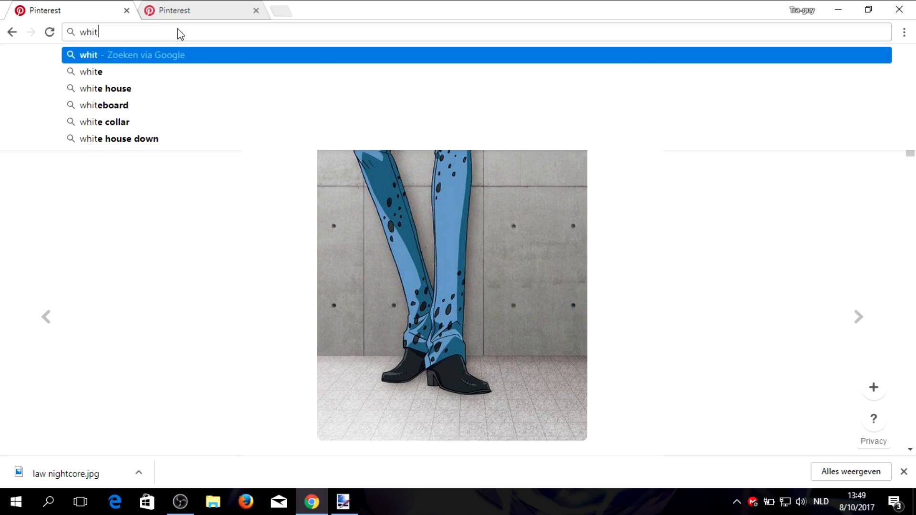
{"action": "key", "text": "BackSpace"}
{"action": "key", "text": "BackSpace"}
{"action": "type", "text": "back"}
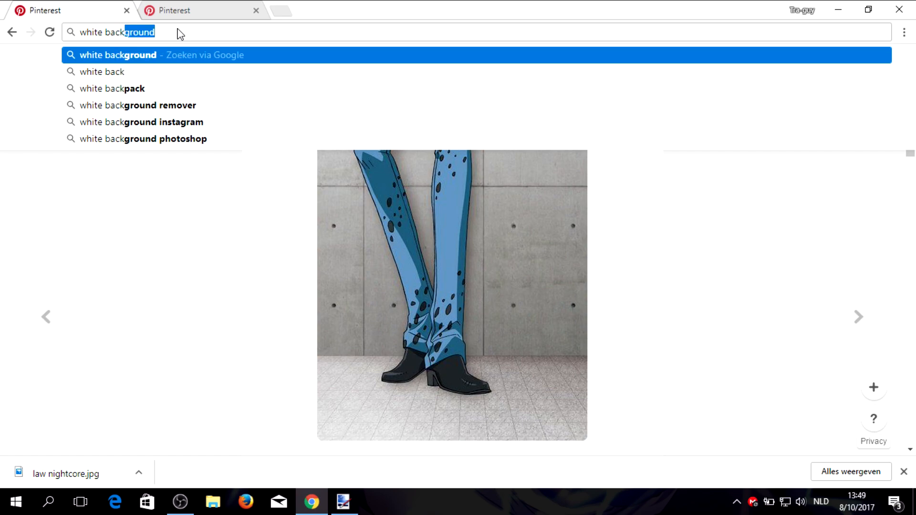
{"action": "key", "text": "Return"}
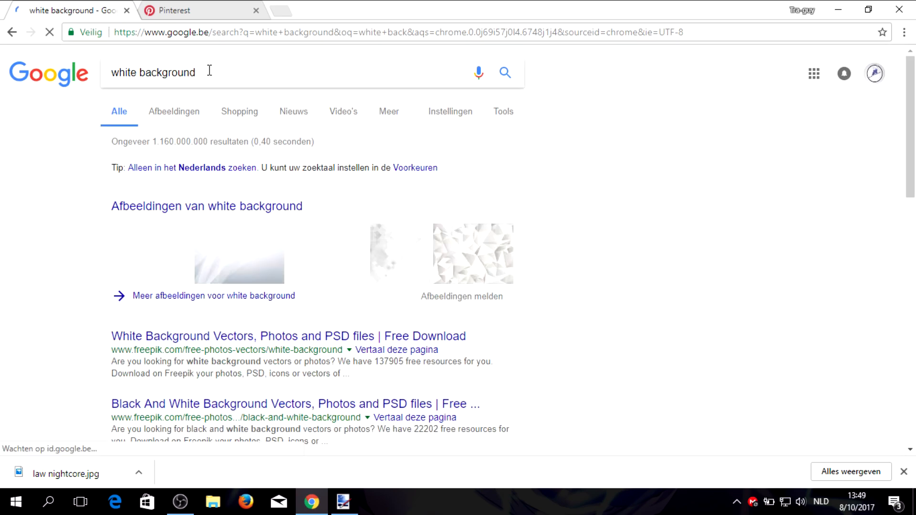
Open the plain white 2560 × 1440 picture from the image results and copy it.
{"action": "left_click", "coordinate": [137, 257]}
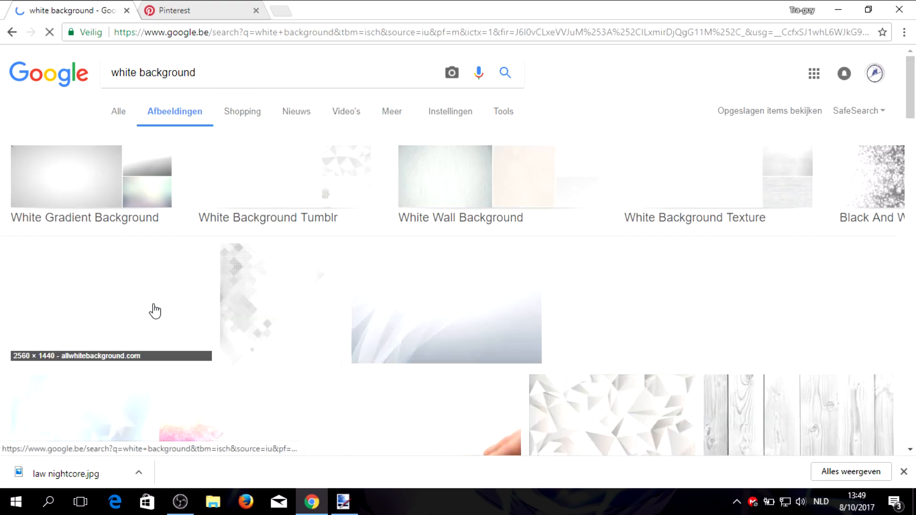
{"action": "scroll", "coordinate": [244, 252], "scroll_direction": "up", "scroll_amount": 3}
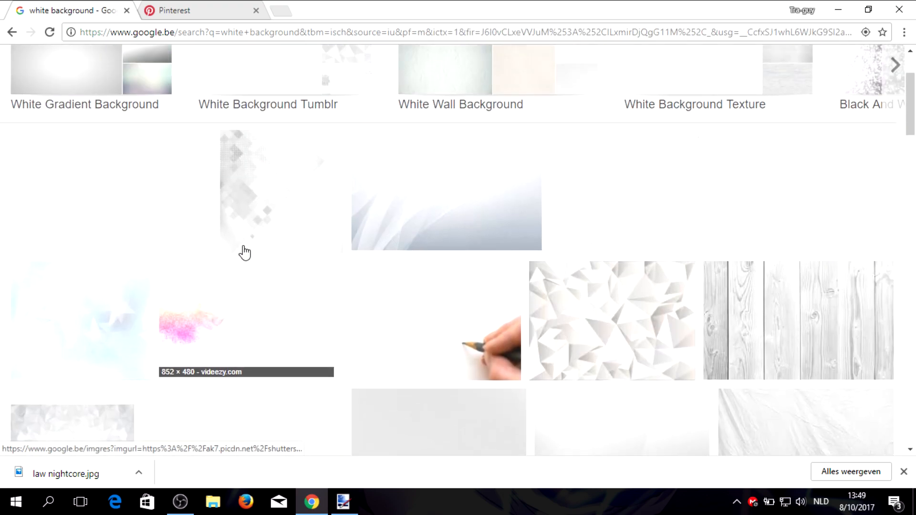
{"action": "left_click", "coordinate": [164, 266]}
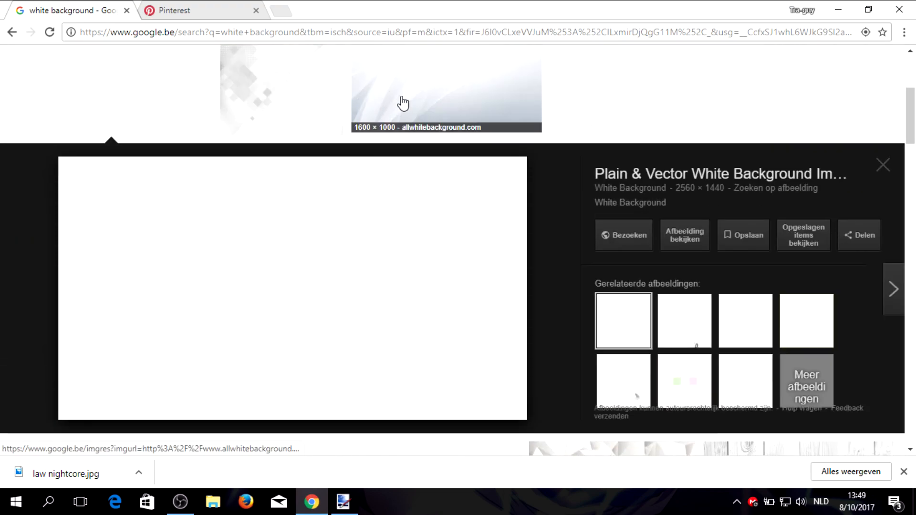
{"action": "scroll", "coordinate": [572, 286], "scroll_direction": "down", "scroll_amount": 5}
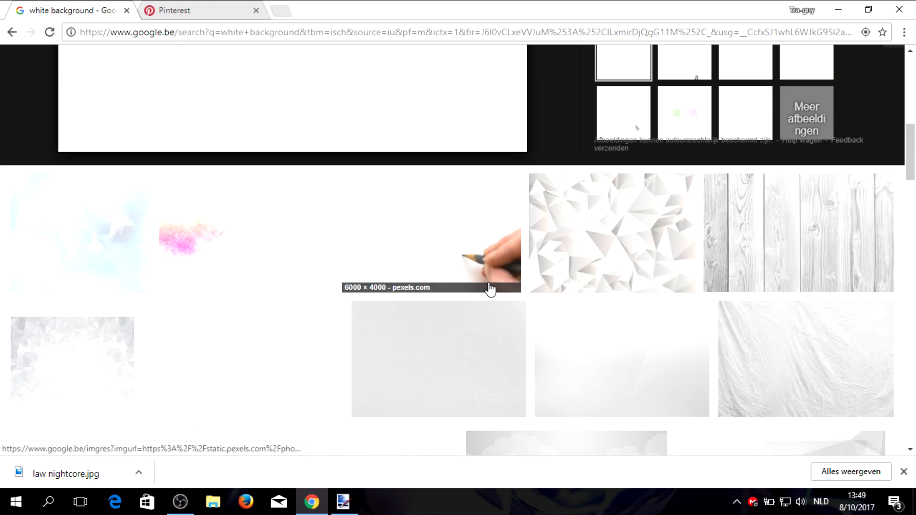
{"action": "scroll", "coordinate": [465, 279], "scroll_direction": "up", "scroll_amount": 4}
{"action": "right_click", "coordinate": [440, 263]}
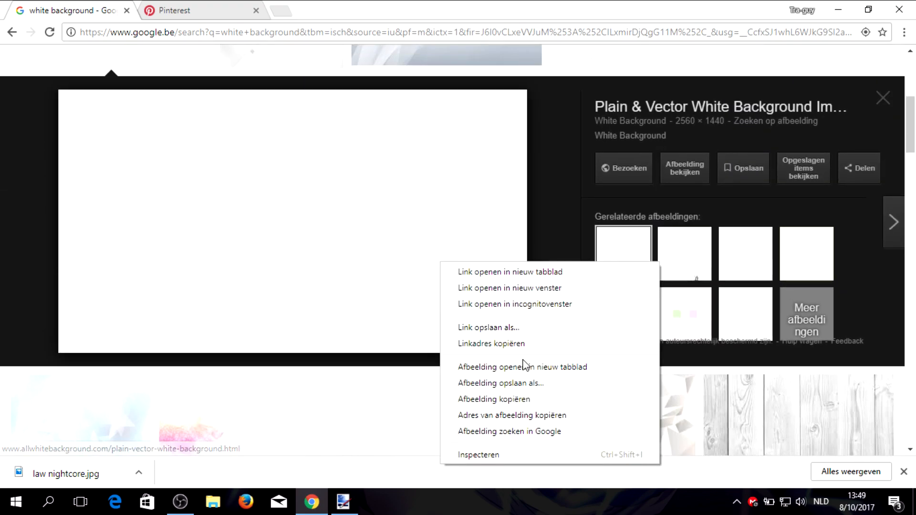
{"action": "left_click", "coordinate": [527, 404]}
Switch to paint.net, paste the white image into Laag 2 keeping the canvas size, and place that layer beneath Achtergrond.
{"action": "left_click", "coordinate": [356, 503]}
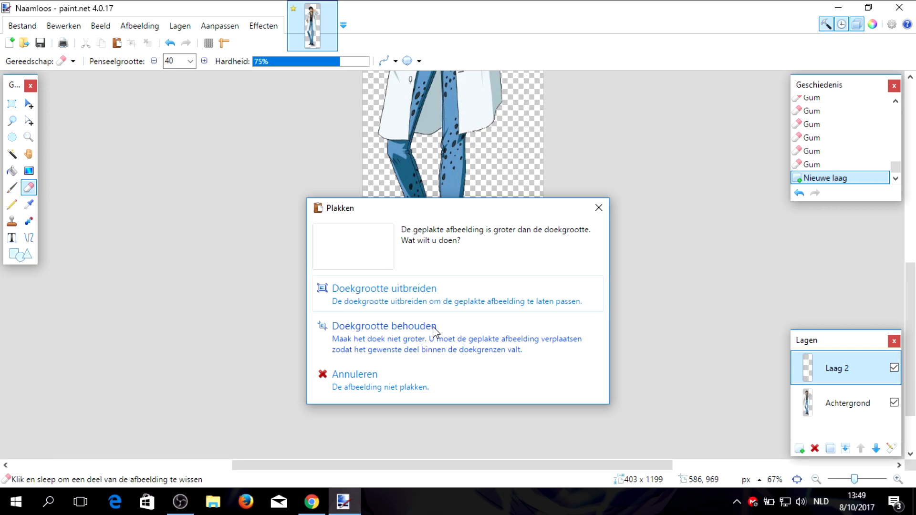
{"action": "left_click", "coordinate": [470, 343]}
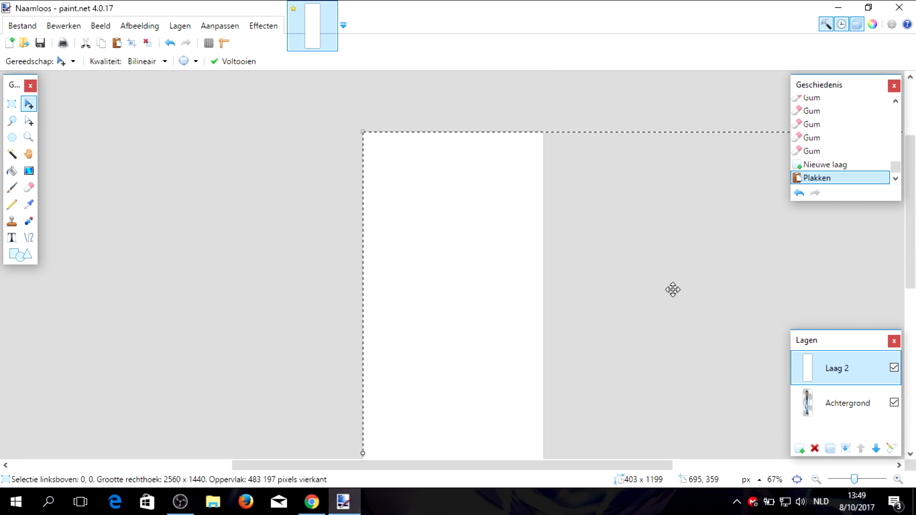
{"action": "left_click_drag", "start_coordinate": [859, 369], "coordinate": [855, 415]}
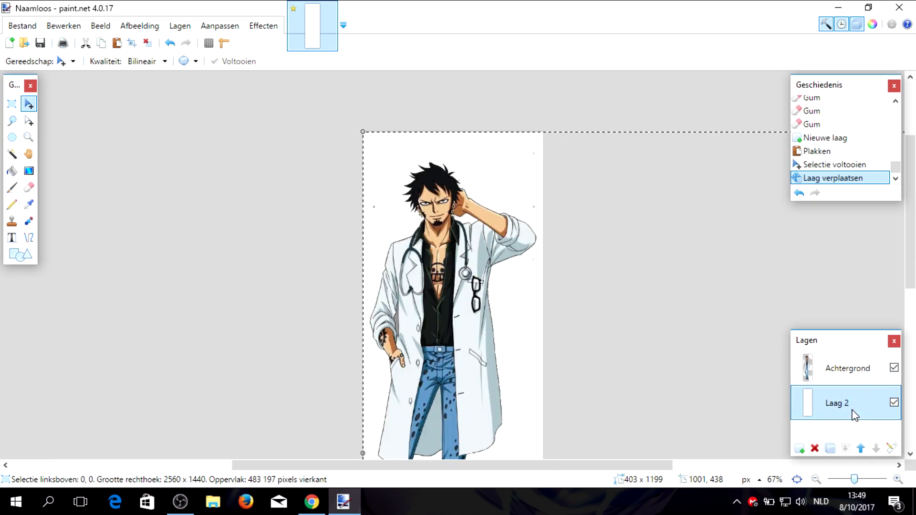
{"action": "left_click_drag", "start_coordinate": [827, 368], "coordinate": [838, 410]}
{"action": "scroll", "coordinate": [599, 323], "scroll_direction": "down", "scroll_amount": 3}
{"action": "left_click_drag", "start_coordinate": [856, 374], "coordinate": [858, 403]}
{"action": "scroll", "coordinate": [561, 262], "scroll_direction": "up", "scroll_amount": 4}
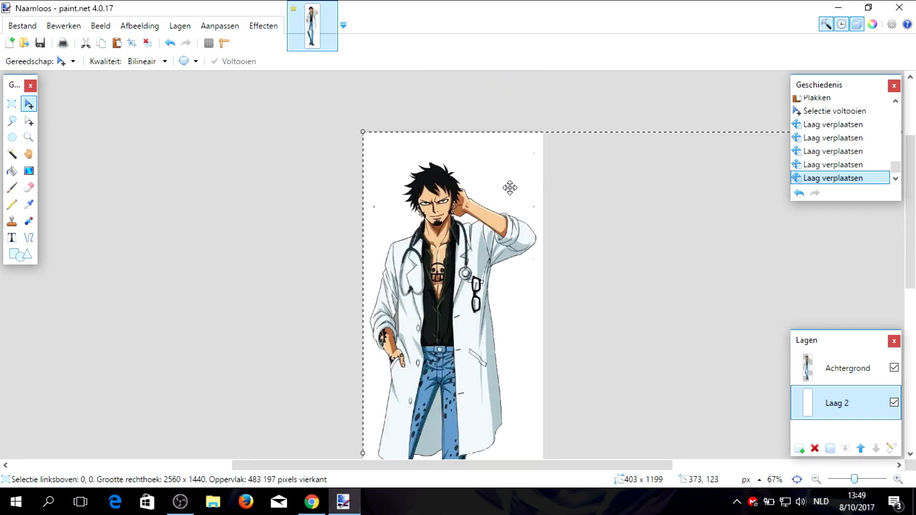
Deselect the pasted area and erase the remaining specks around the figure on the Achtergrond layer.
{"action": "left_click", "coordinate": [837, 377]}
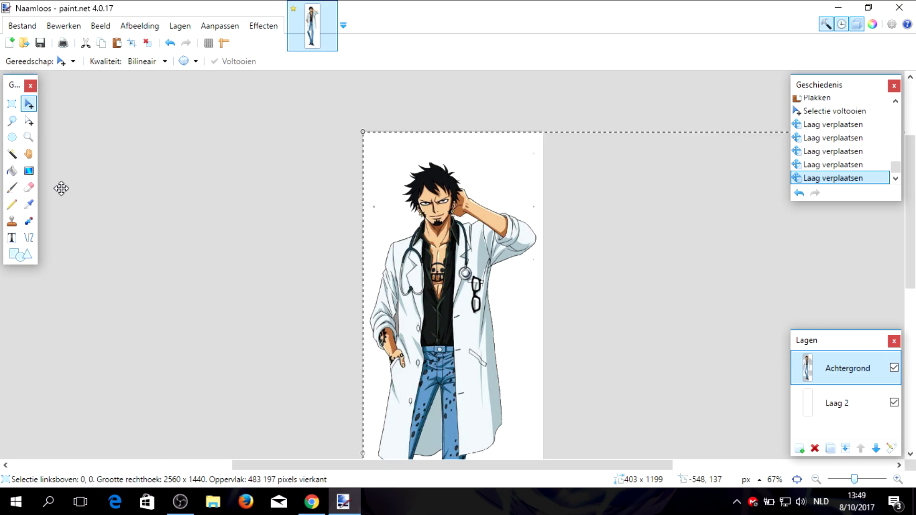
{"action": "left_click", "coordinate": [147, 43]}
{"action": "left_click", "coordinate": [28, 187]}
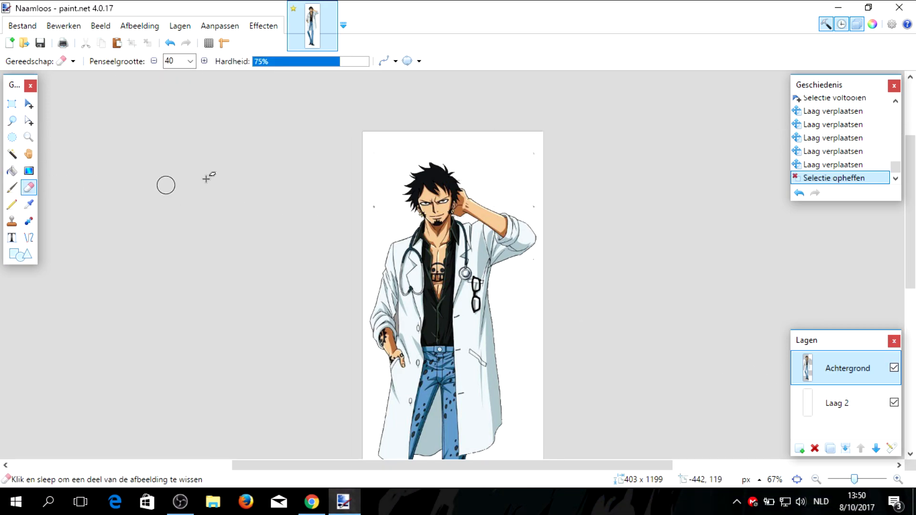
{"action": "left_click", "coordinate": [373, 217]}
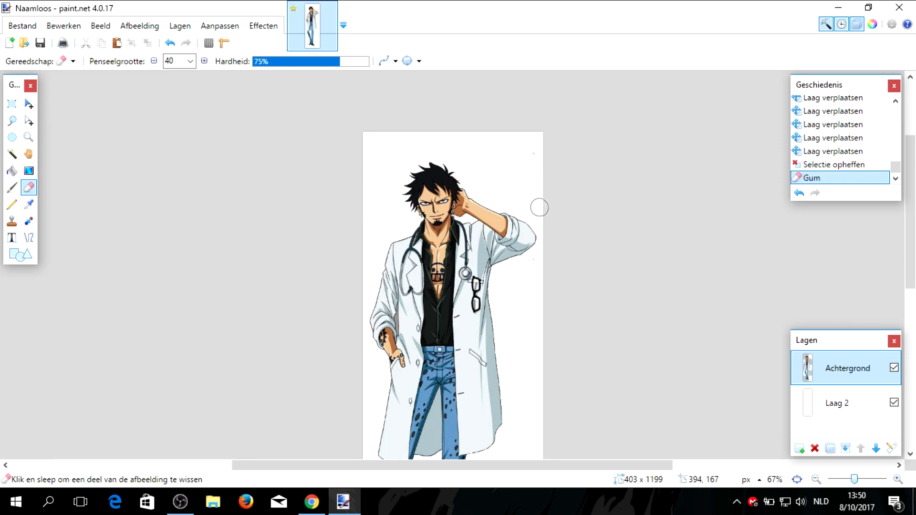
{"action": "left_click", "coordinate": [534, 151]}
{"action": "left_click", "coordinate": [536, 261]}
{"action": "scroll", "coordinate": [568, 279], "scroll_direction": "down", "scroll_amount": 3}
{"action": "scroll", "coordinate": [568, 272], "scroll_direction": "up", "scroll_amount": 3}
{"action": "scroll", "coordinate": [568, 263], "scroll_direction": "down", "scroll_amount": 4}
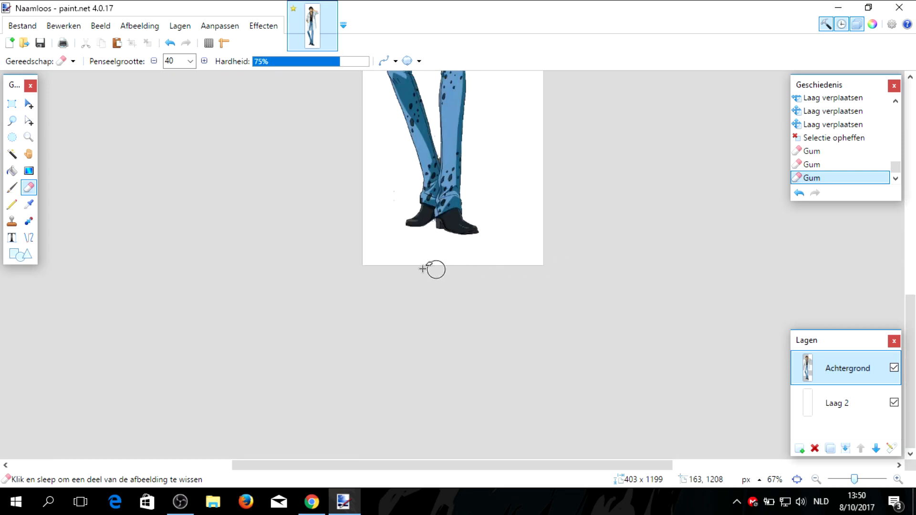
{"action": "left_click", "coordinate": [393, 201]}
{"action": "scroll", "coordinate": [511, 159], "scroll_direction": "up", "scroll_amount": 4}
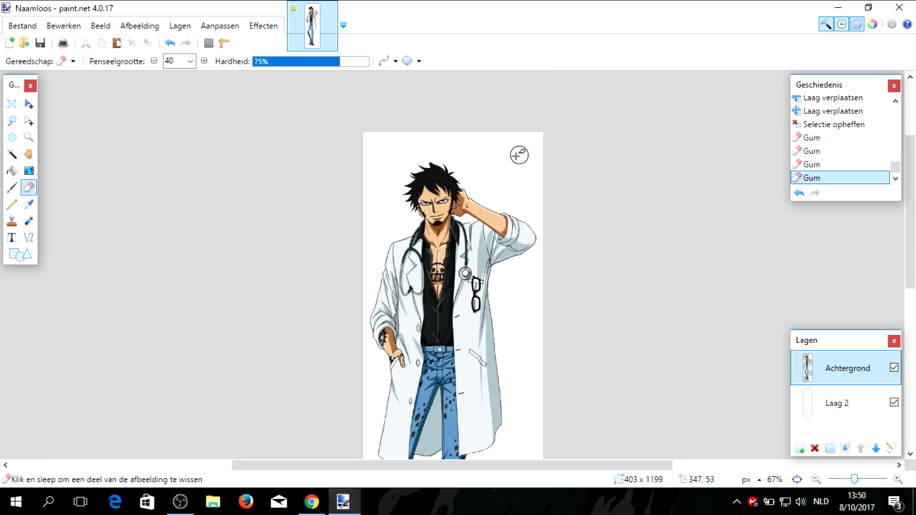
{"action": "left_click", "coordinate": [846, 403]}
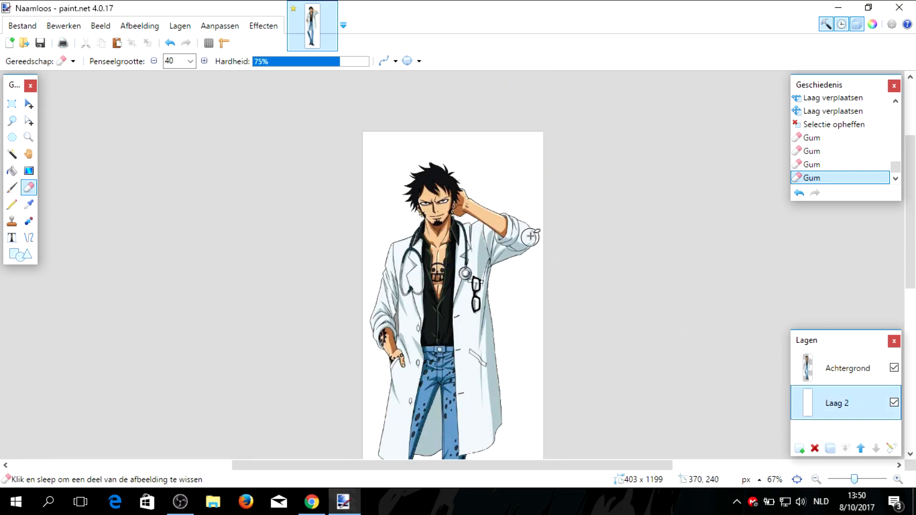
{"action": "scroll", "coordinate": [567, 233], "scroll_direction": "down", "scroll_amount": 3}
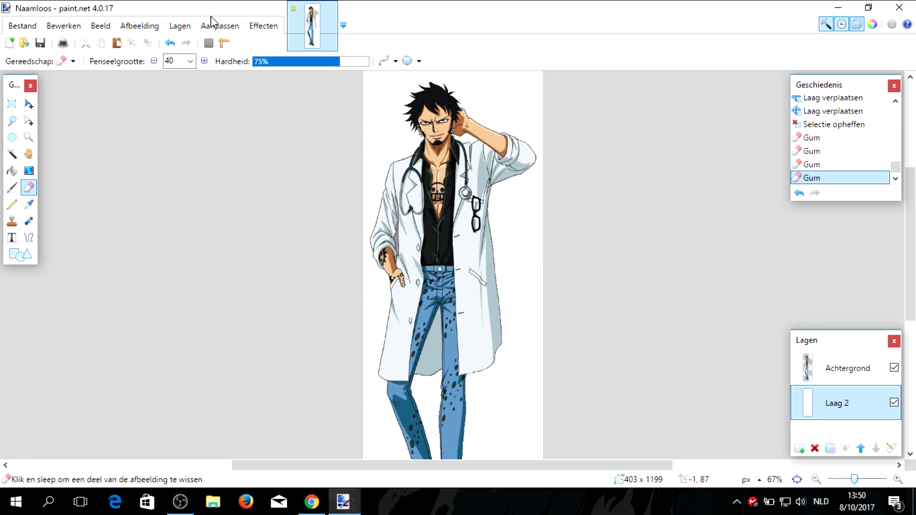
{"action": "left_click", "coordinate": [263, 26]}
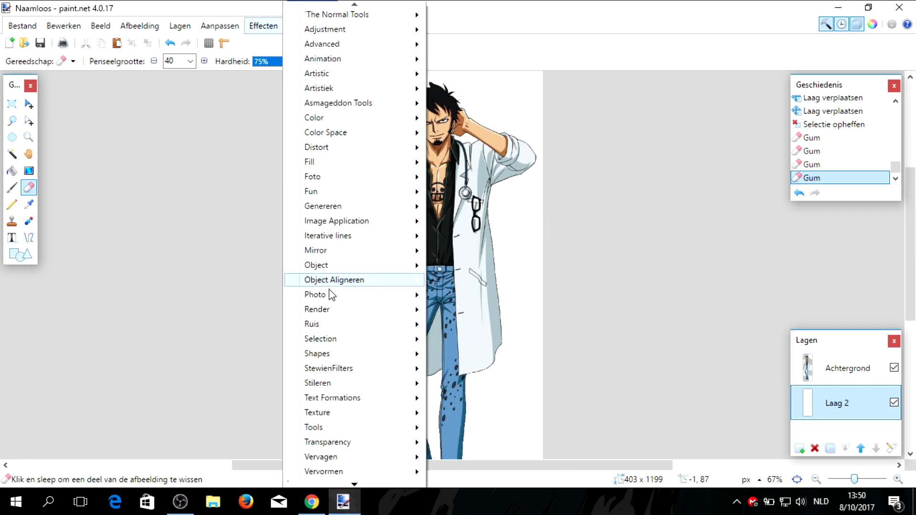
{"action": "mouse_move", "coordinate": [356, 270]}
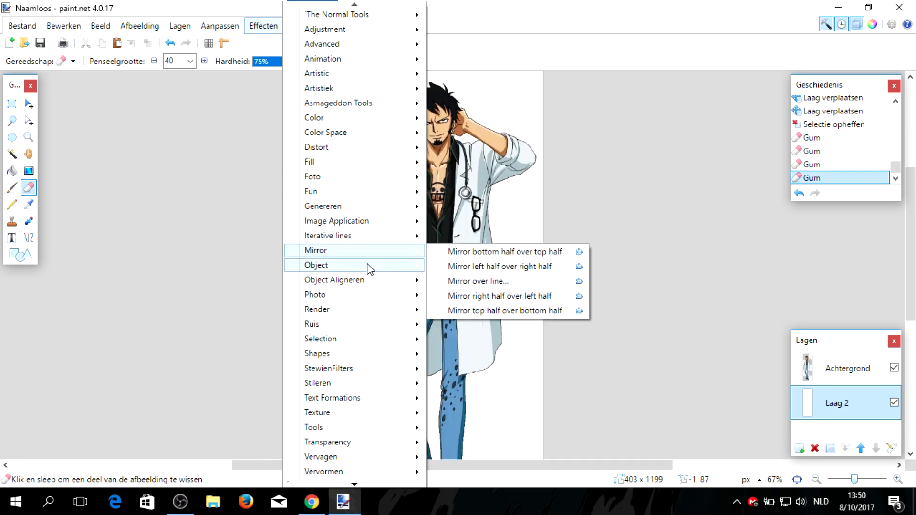
{"action": "mouse_move", "coordinate": [386, 270]}
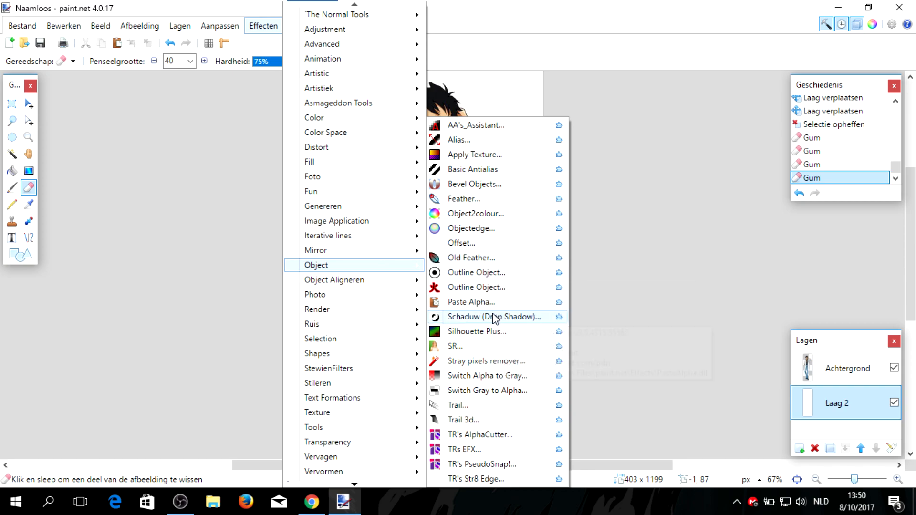
{"action": "left_click", "coordinate": [492, 317]}
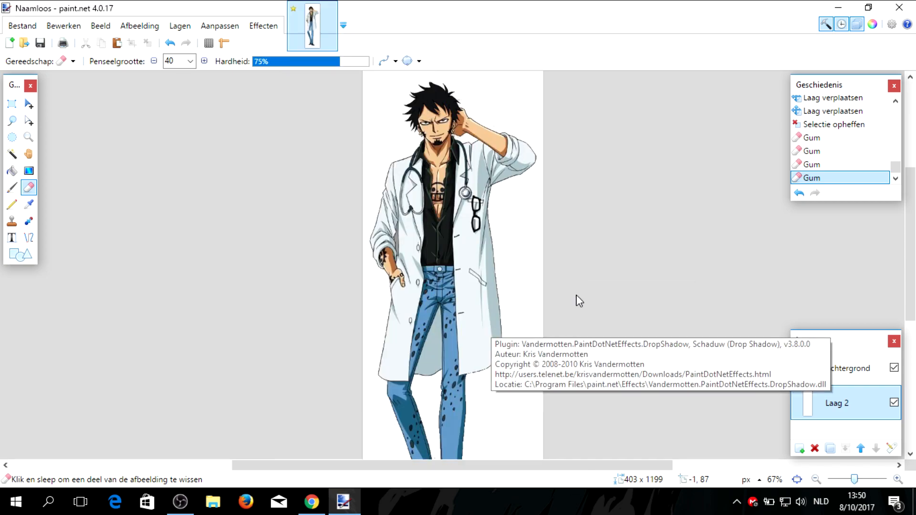
{"action": "left_click_drag", "start_coordinate": [466, 96], "coordinate": [636, 106]}
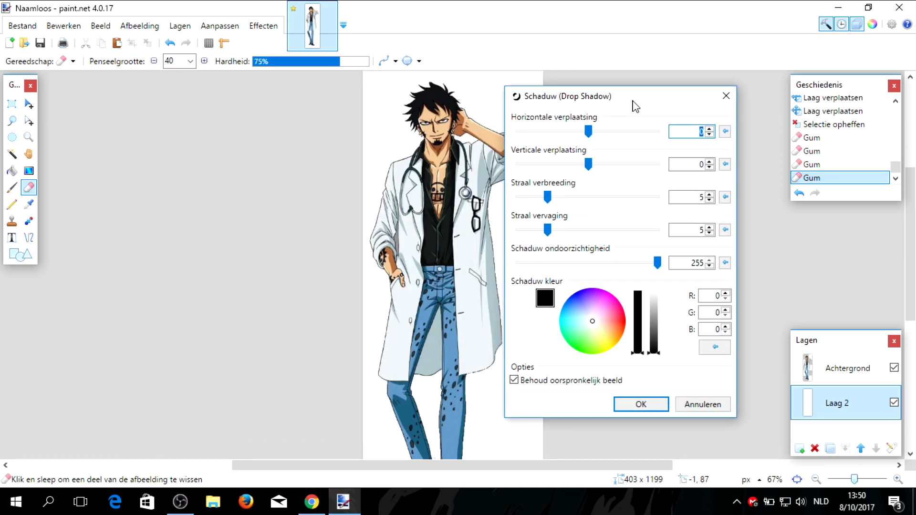
{"action": "left_click", "coordinate": [725, 97]}
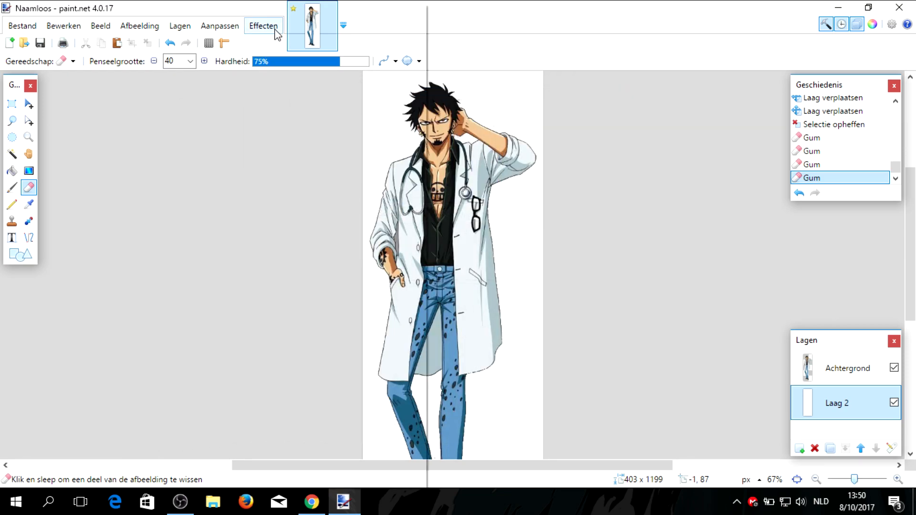
Apply the Gloeien effect to Laag 2 with radius 20, brightness -100 and contrast 100.
{"action": "left_click", "coordinate": [263, 27]}
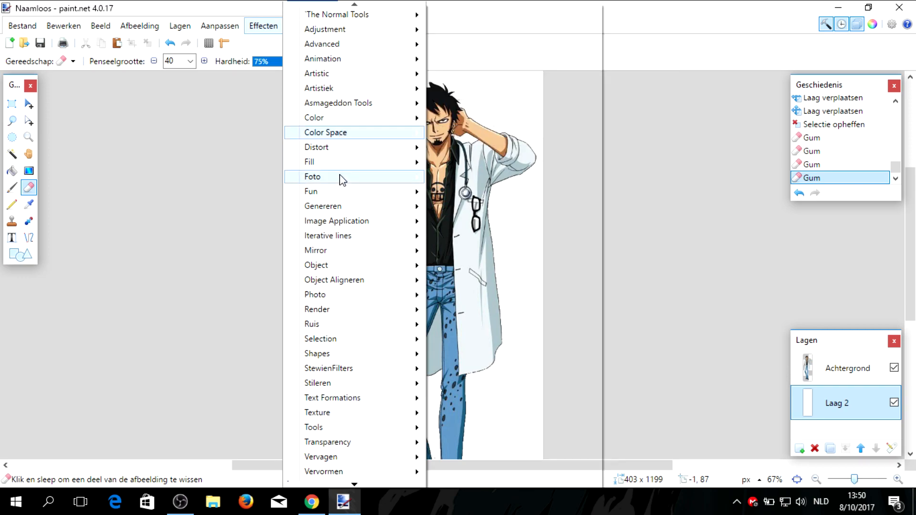
{"action": "mouse_move", "coordinate": [339, 177]}
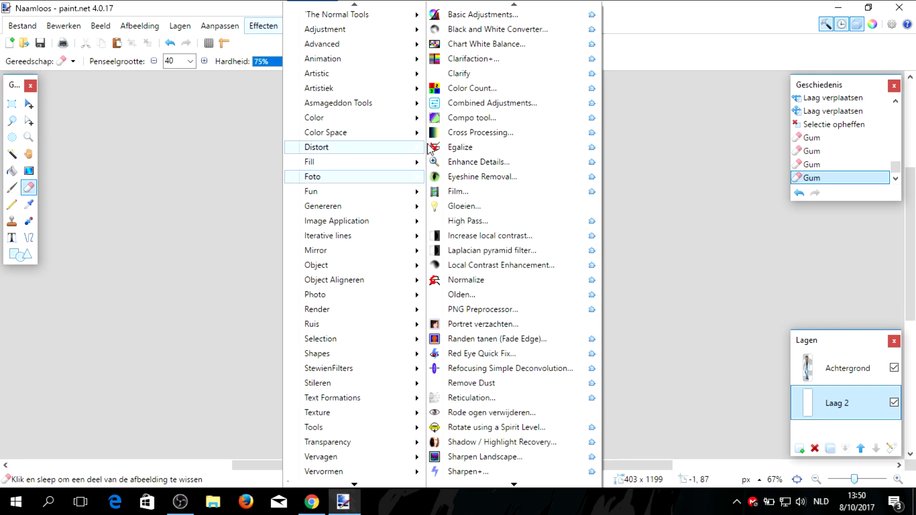
{"action": "left_click", "coordinate": [479, 205]}
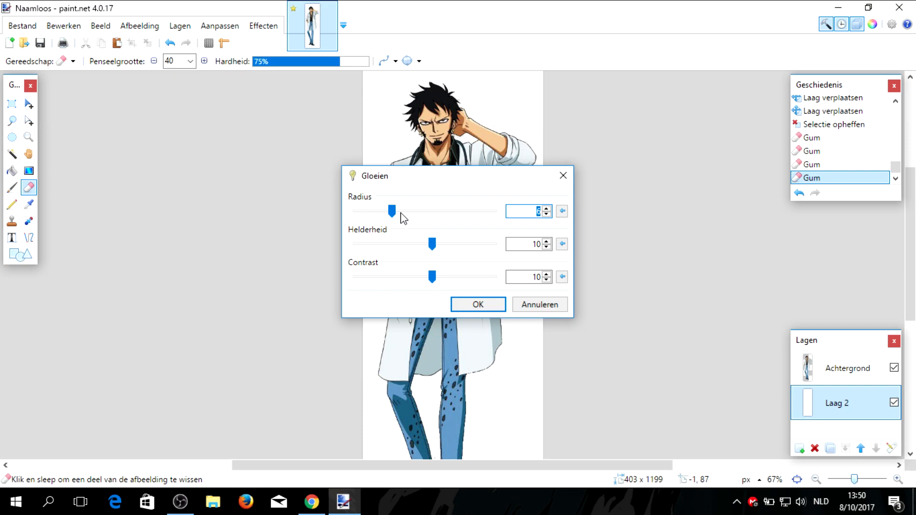
{"action": "left_click_drag", "start_coordinate": [469, 221], "coordinate": [527, 234]}
{"action": "left_click_drag", "start_coordinate": [432, 245], "coordinate": [375, 248]}
{"action": "left_click_drag", "start_coordinate": [426, 276], "coordinate": [539, 279]}
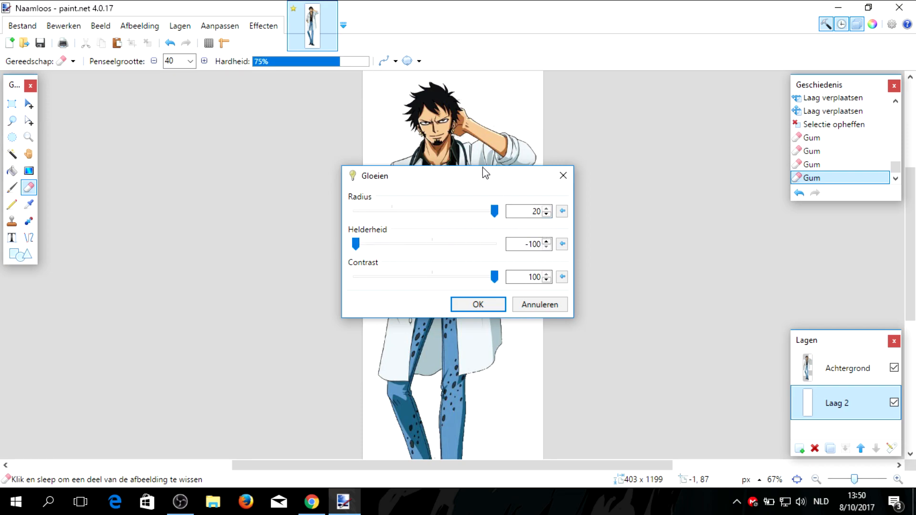
{"action": "left_click", "coordinate": [481, 302]}
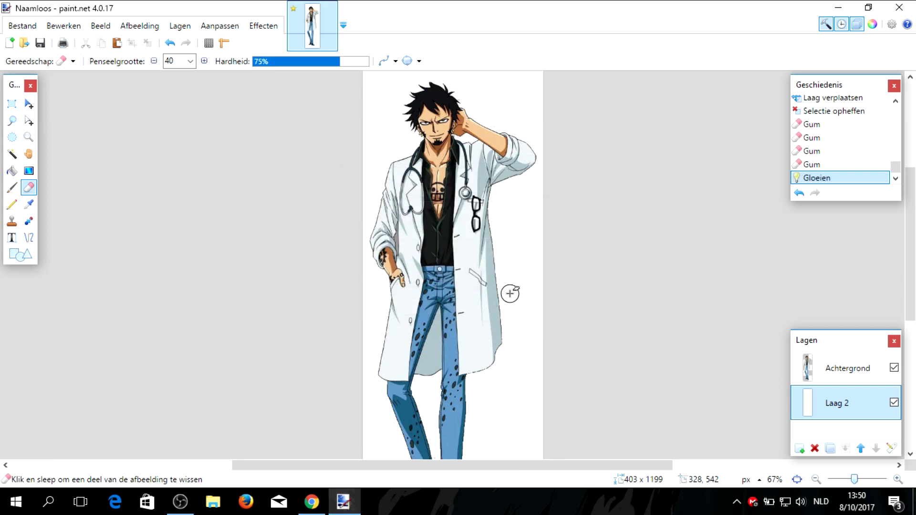
Repeat the Gloeien effect twice on Laag 2, and undo all three glow applications.
{"action": "left_click", "coordinate": [261, 26]}
{"action": "left_click", "coordinate": [334, 16]}
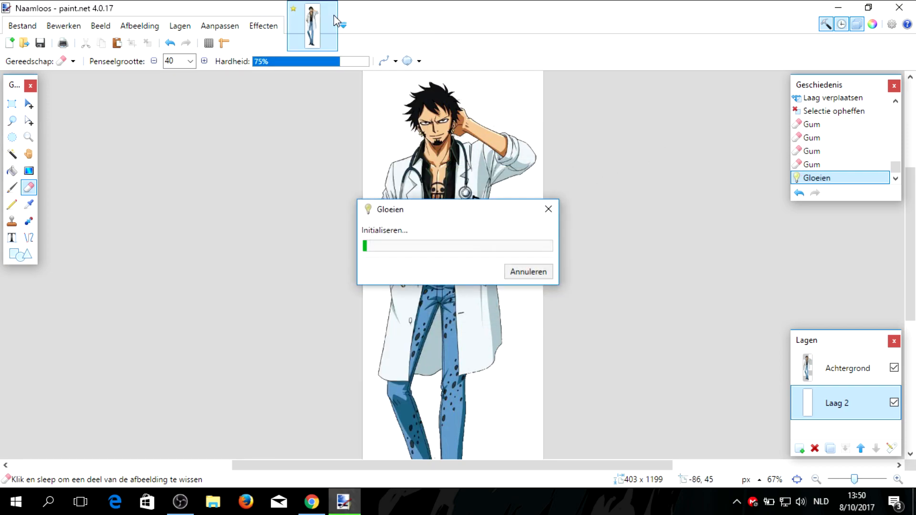
{"action": "left_click", "coordinate": [275, 26]}
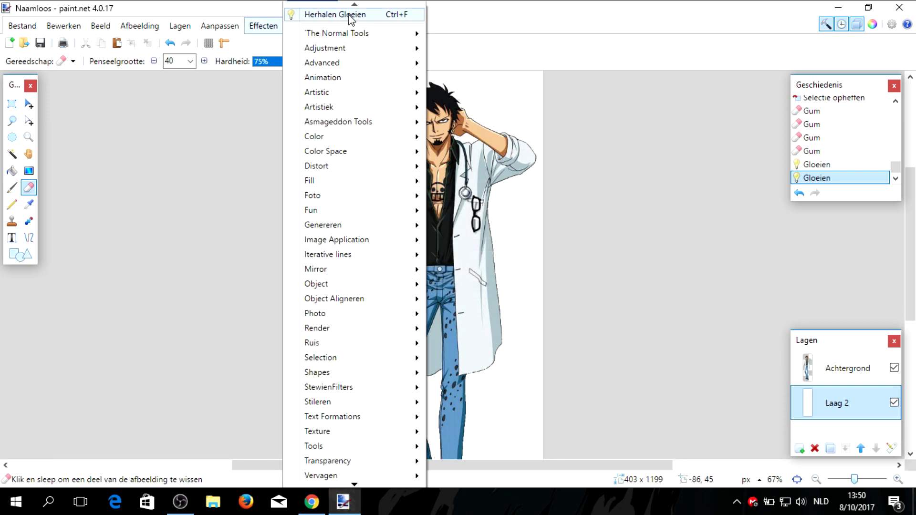
{"action": "left_click", "coordinate": [347, 16]}
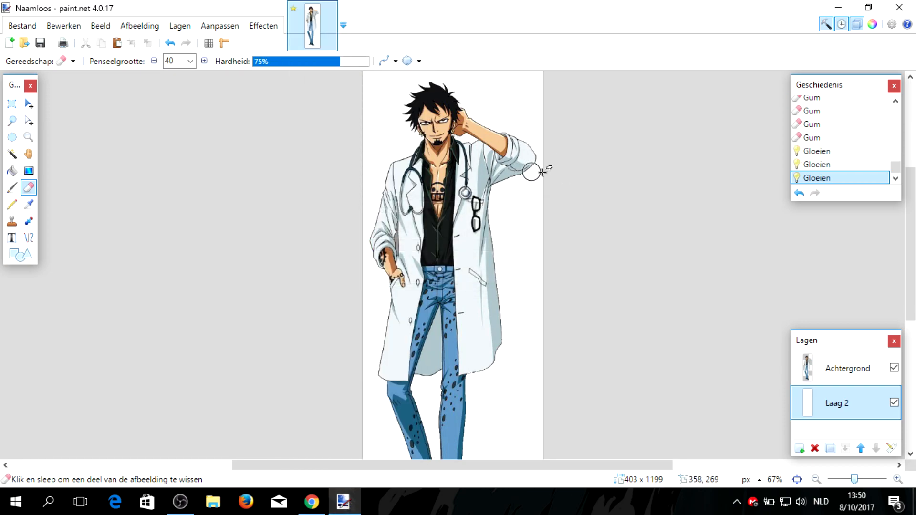
{"action": "key", "text": "ctrl+z"}
{"action": "key", "text": "ctrl+z"}
{"action": "key", "text": "ctrl+z"}
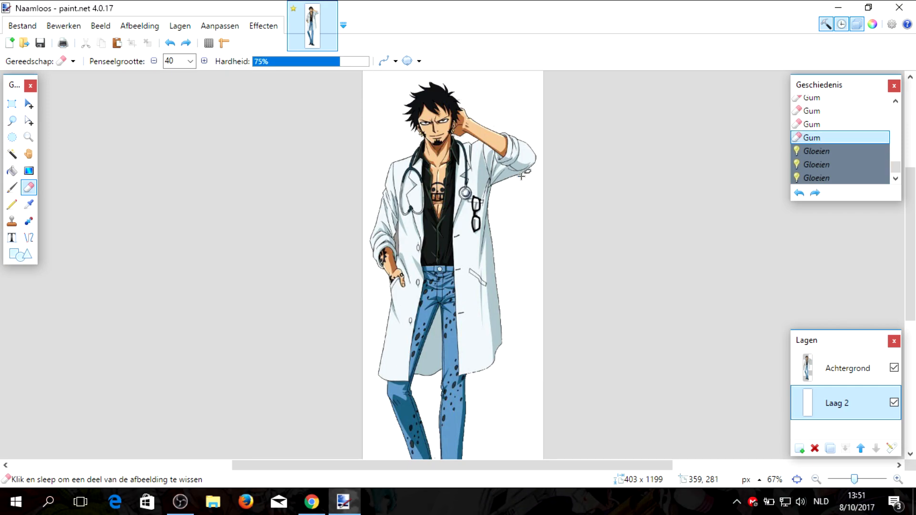
{"action": "left_click", "coordinate": [251, 26]}
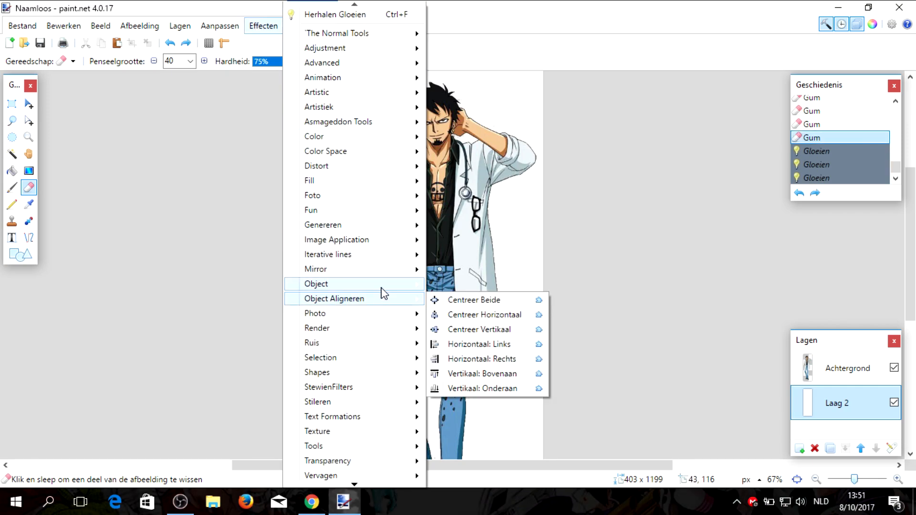
{"action": "mouse_move", "coordinate": [377, 285]}
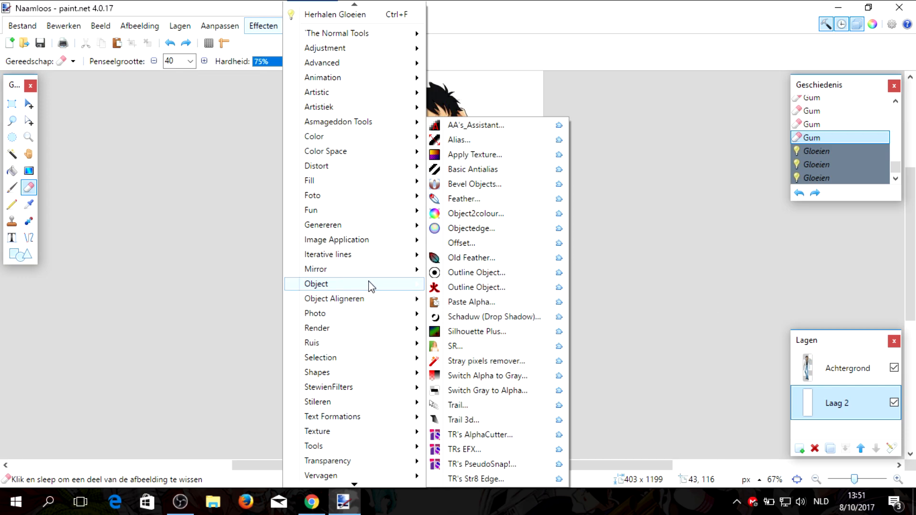
{"action": "mouse_move", "coordinate": [410, 289]}
{"action": "left_click", "coordinate": [501, 320]}
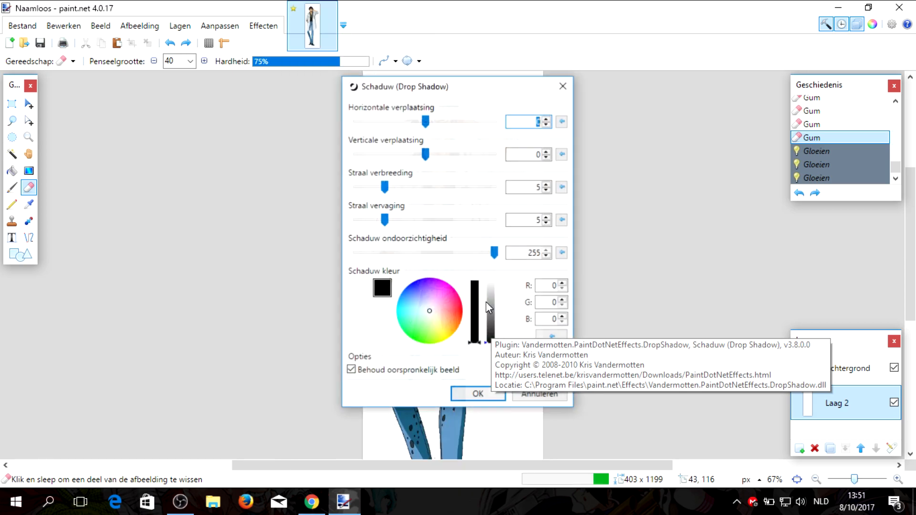
{"action": "left_click_drag", "start_coordinate": [393, 92], "coordinate": [203, 94]}
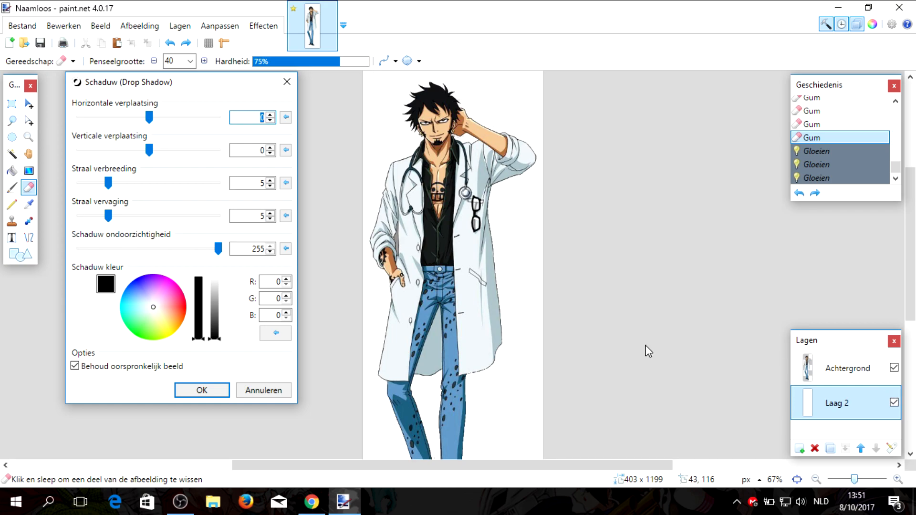
{"action": "left_click", "coordinate": [286, 82]}
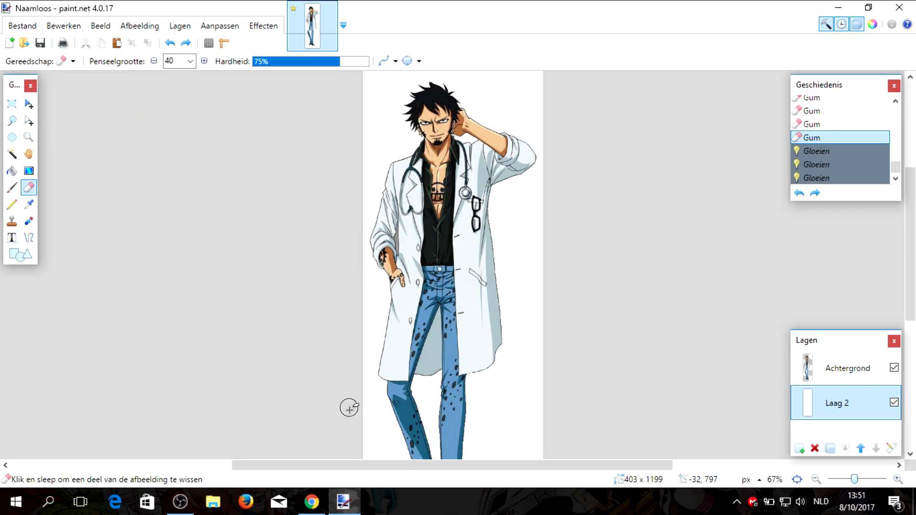
Try repeating the Gloeien effect on the Achtergrond layer, and undo it.
{"action": "left_click", "coordinate": [858, 372]}
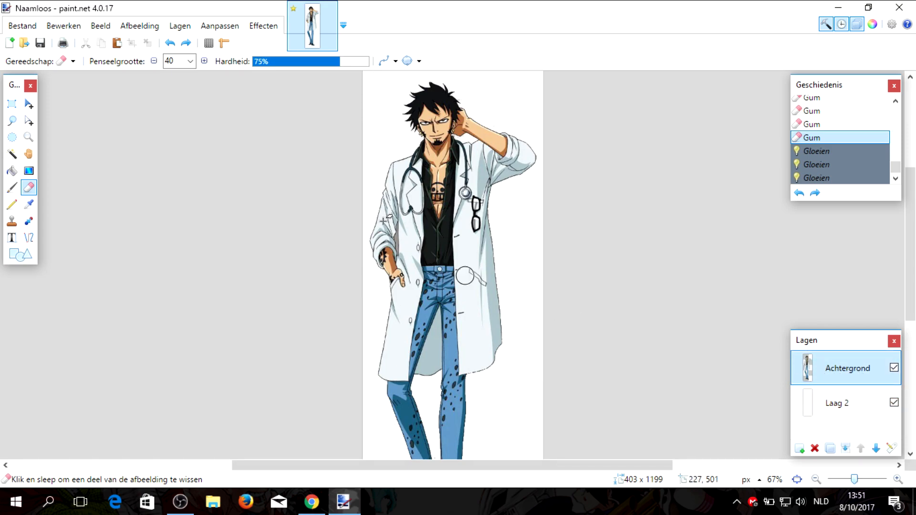
{"action": "left_click", "coordinate": [256, 25]}
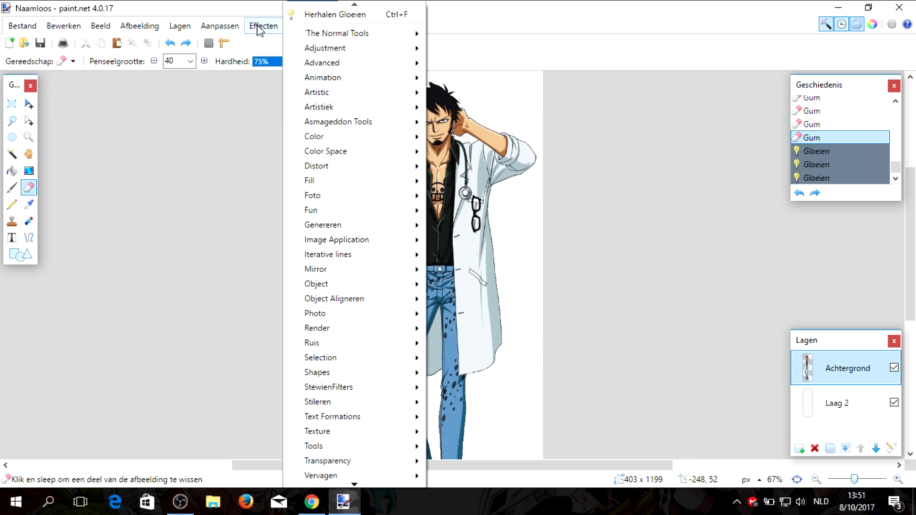
{"action": "left_click", "coordinate": [329, 18]}
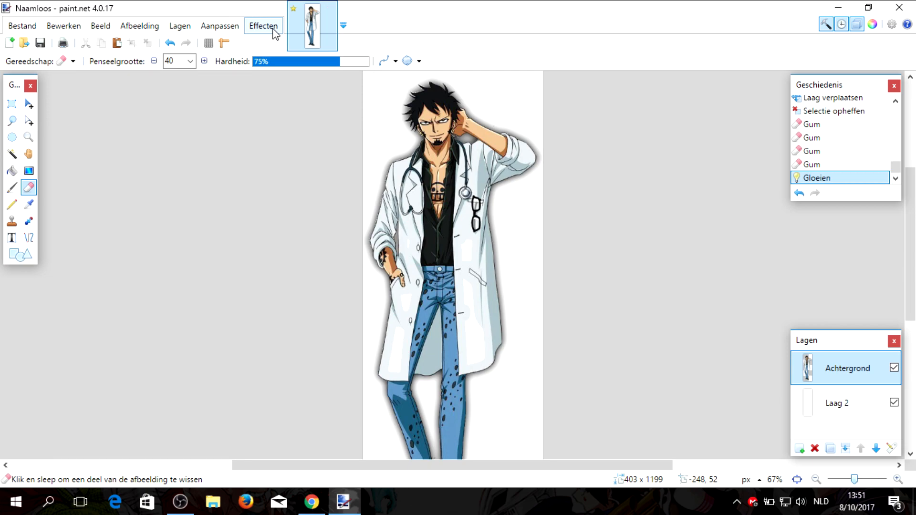
{"action": "key", "text": "ctrl+z"}
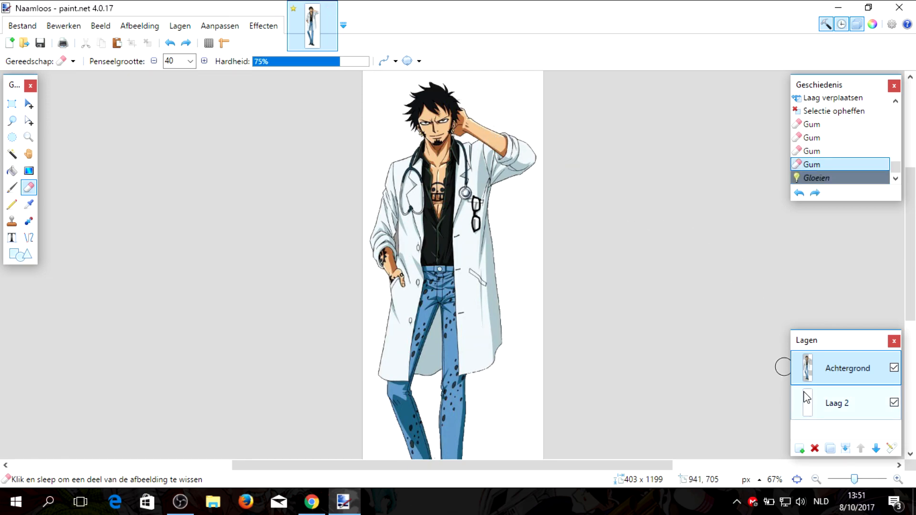
Switch to Chrome and search Google Images for dark grey background 1920x1080.
{"action": "left_click", "coordinate": [340, 505]}
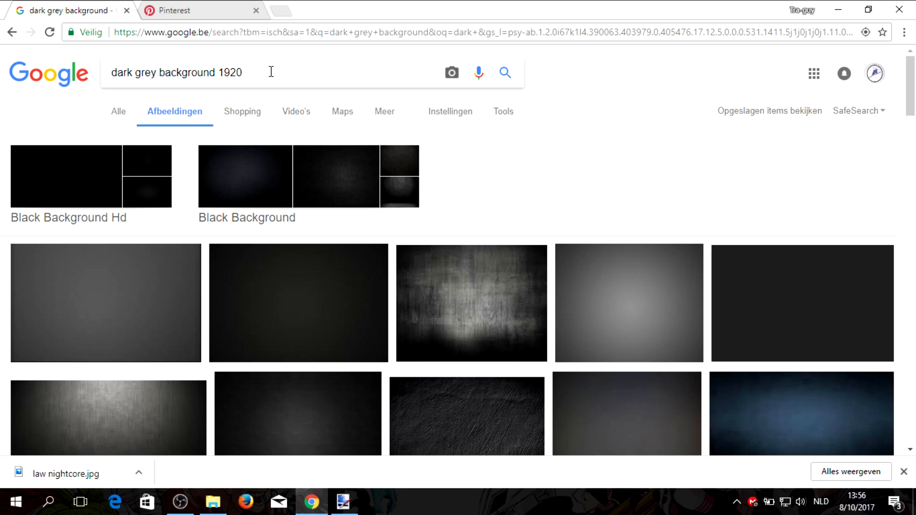
{"action": "left_click", "coordinate": [271, 72]}
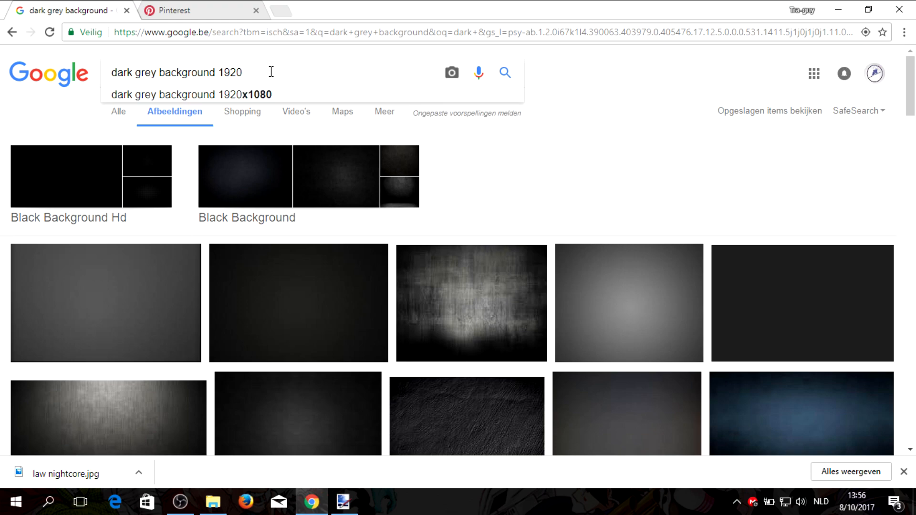
{"action": "left_click", "coordinate": [308, 96]}
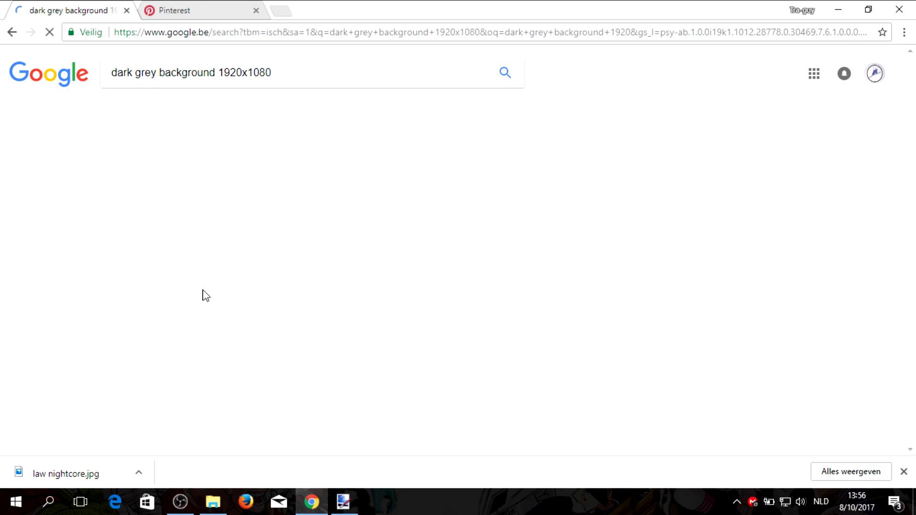
Browse the dark grey background results and preview the first wallpaper to judge it as a backdrop for the artwork.
{"action": "scroll", "coordinate": [353, 309], "scroll_direction": "down", "scroll_amount": 10}
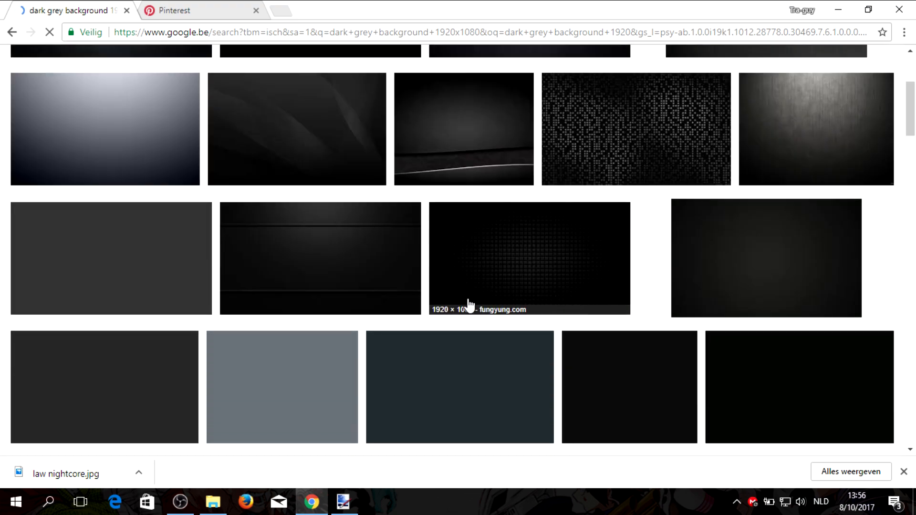
{"action": "scroll", "coordinate": [446, 308], "scroll_direction": "up", "scroll_amount": 5}
{"action": "scroll", "coordinate": [407, 291], "scroll_direction": "down", "scroll_amount": 1}
{"action": "scroll", "coordinate": [406, 291], "scroll_direction": "down", "scroll_amount": 5}
{"action": "scroll", "coordinate": [405, 292], "scroll_direction": "up", "scroll_amount": 10}
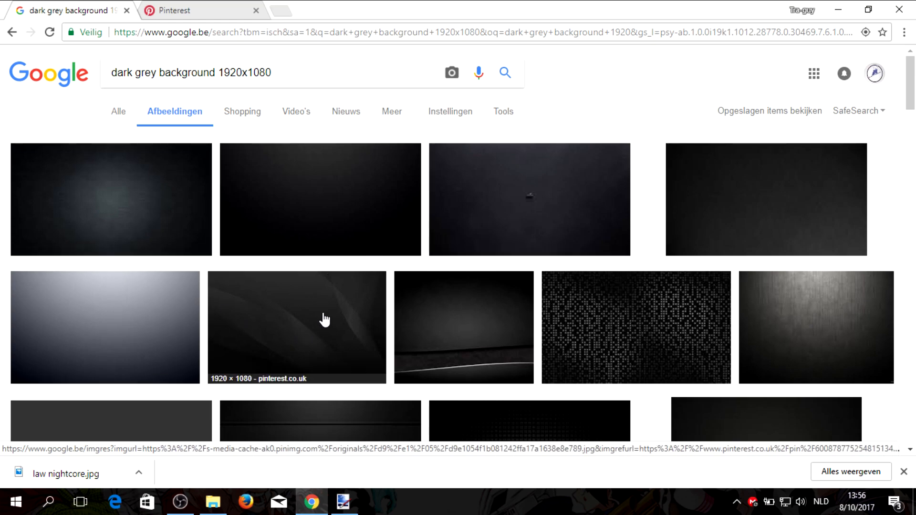
{"action": "left_click", "coordinate": [162, 227]}
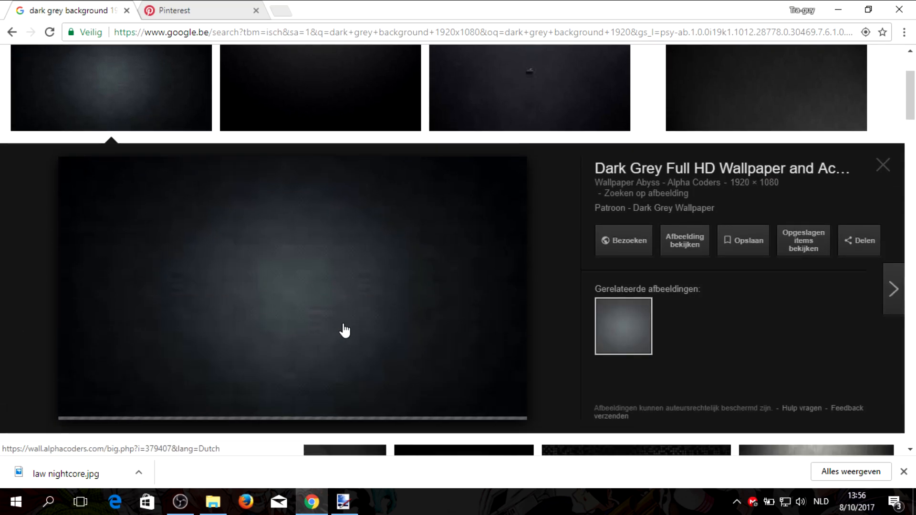
{"action": "left_click", "coordinate": [882, 164]}
{"action": "scroll", "coordinate": [661, 283], "scroll_direction": "down", "scroll_amount": 5}
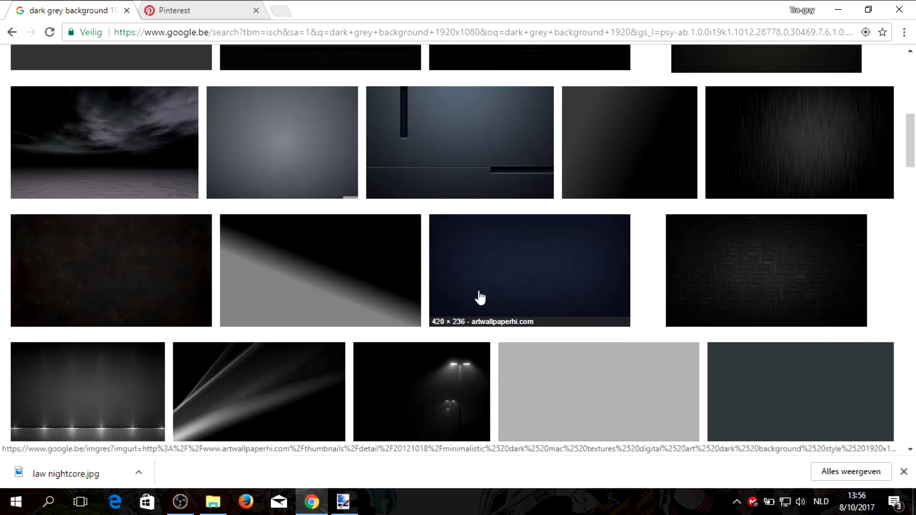
{"action": "scroll", "coordinate": [374, 286], "scroll_direction": "down", "scroll_amount": 8}
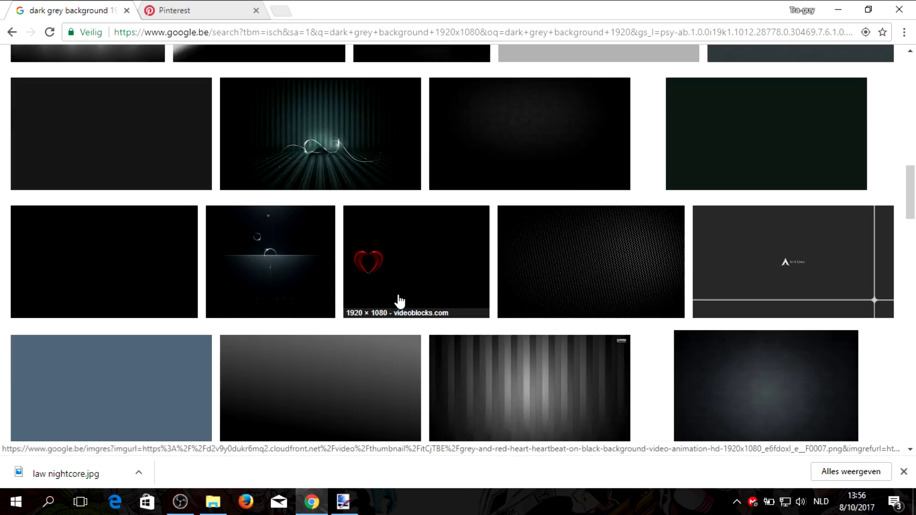
{"action": "scroll", "coordinate": [402, 304], "scroll_direction": "down", "scroll_amount": 4}
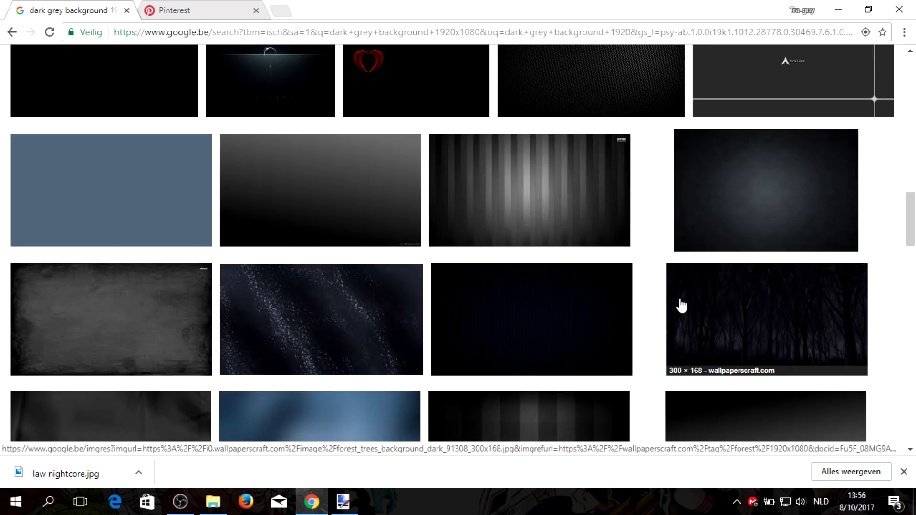
{"action": "scroll", "coordinate": [681, 306], "scroll_direction": "down", "scroll_amount": 4}
{"action": "scroll", "coordinate": [687, 301], "scroll_direction": "up", "scroll_amount": 15}
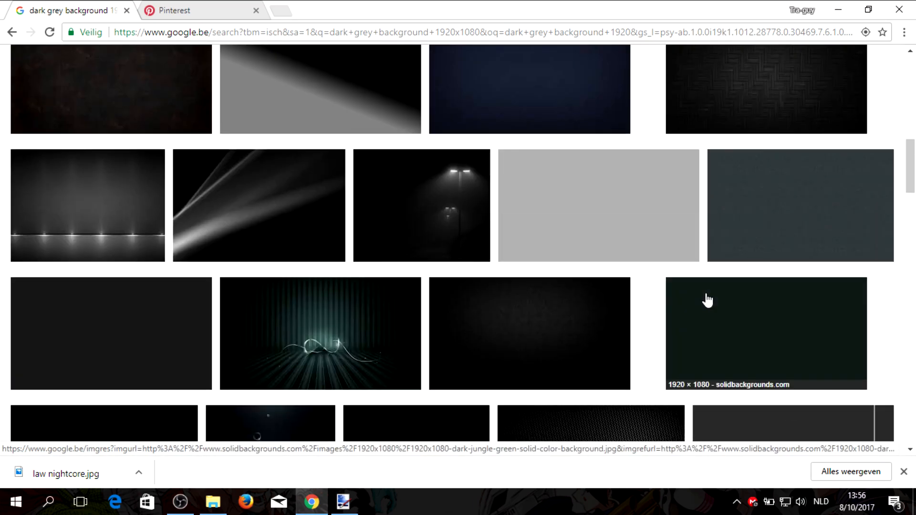
{"action": "scroll", "coordinate": [709, 299], "scroll_direction": "up", "scroll_amount": 6}
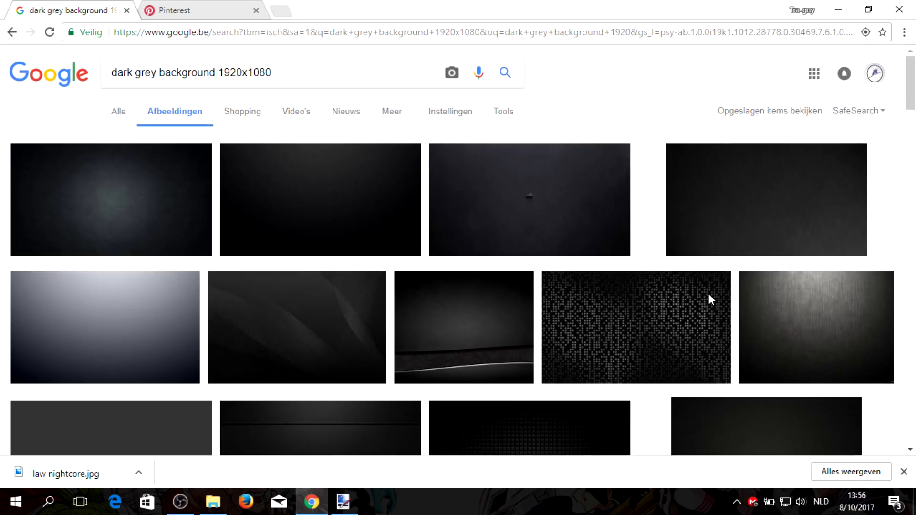
{"action": "scroll", "coordinate": [682, 310], "scroll_direction": "down", "scroll_amount": 4}
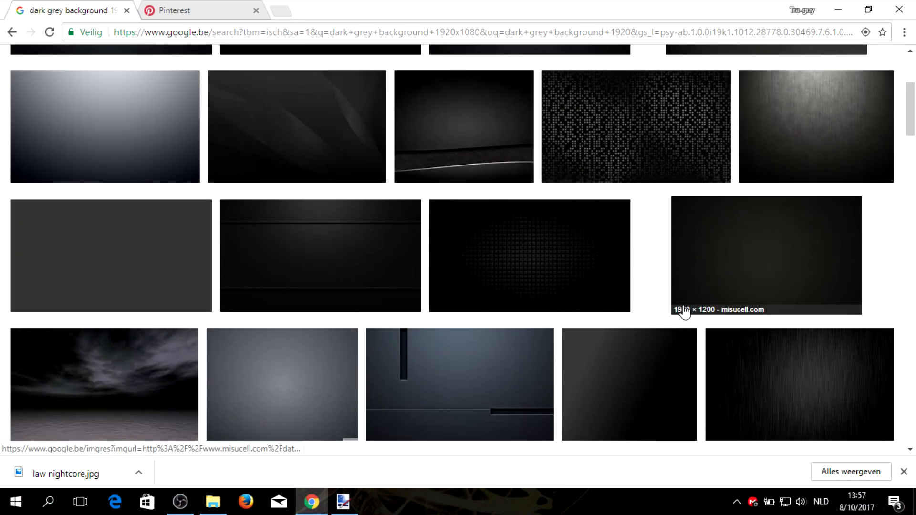
{"action": "scroll", "coordinate": [685, 313], "scroll_direction": "up", "scroll_amount": 4}
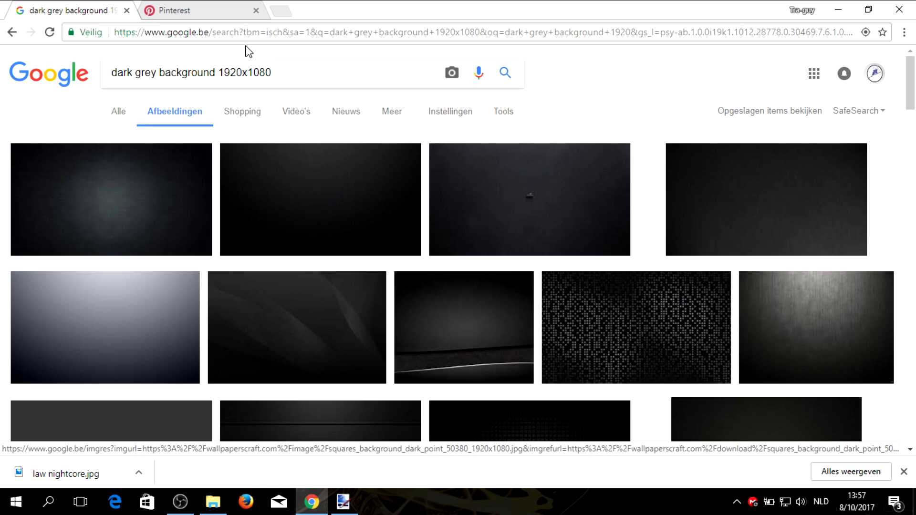
Search Google Images for light blue background, and open the related Blue Background Hd search.
{"action": "left_click_drag", "start_coordinate": [290, 76], "coordinate": [1, 115]}
{"action": "type", "text": "li"}
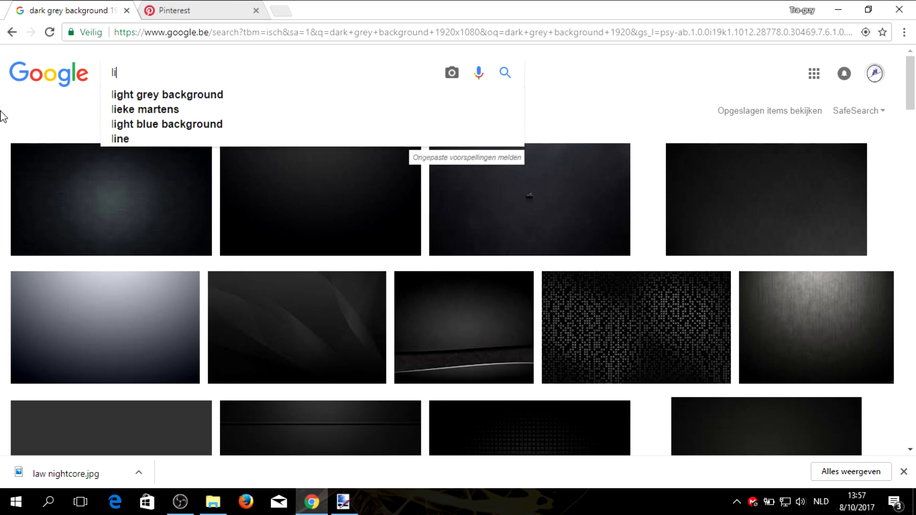
{"action": "type", "text": "ght blue"}
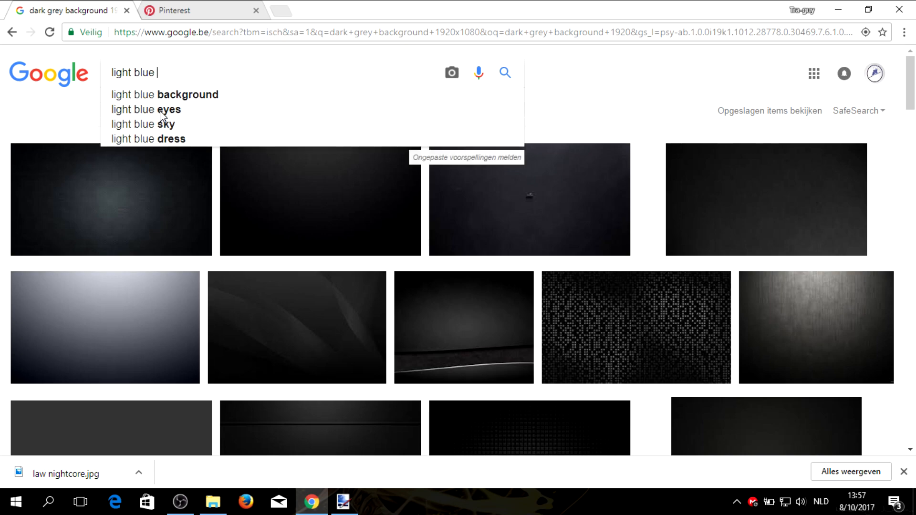
{"action": "left_click", "coordinate": [164, 96]}
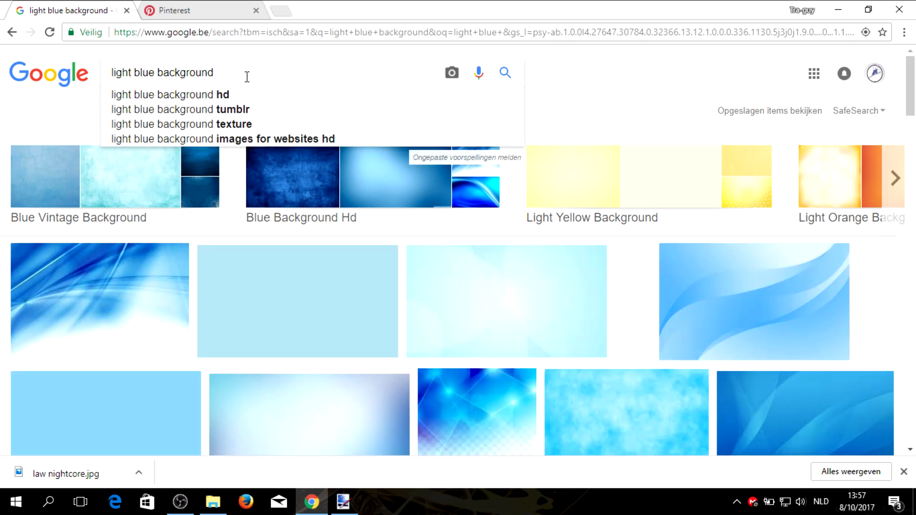
{"action": "left_click", "coordinate": [297, 187]}
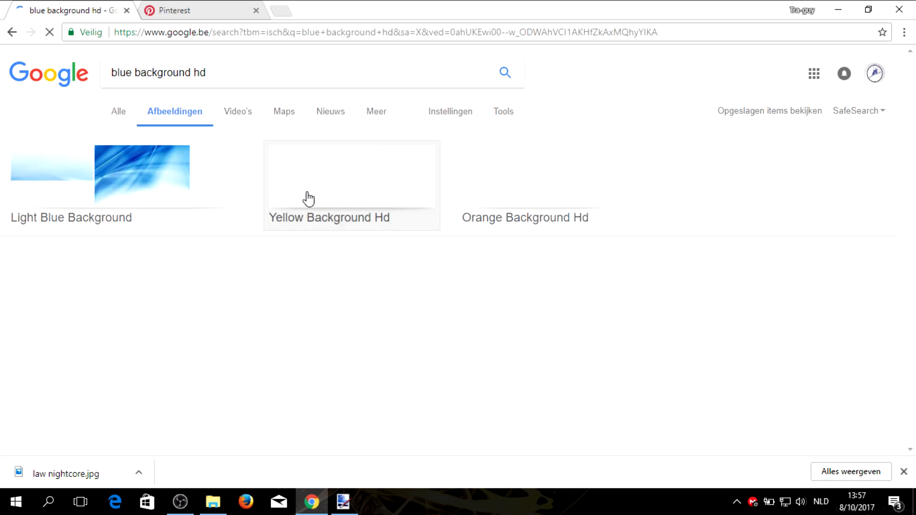
Preview the spirits-blue image with dark edges, examine its details and related images, and close the preview.
{"action": "scroll", "coordinate": [638, 307], "scroll_direction": "down", "scroll_amount": 1}
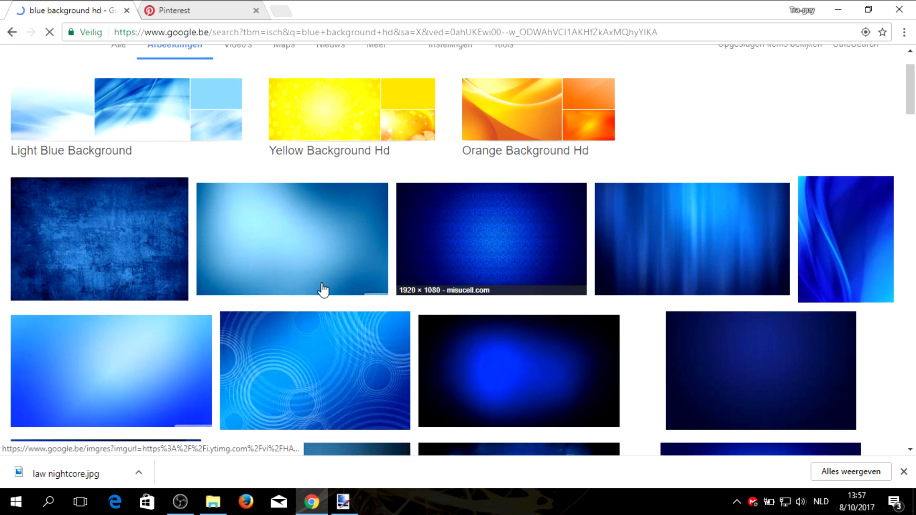
{"action": "left_click", "coordinate": [468, 351]}
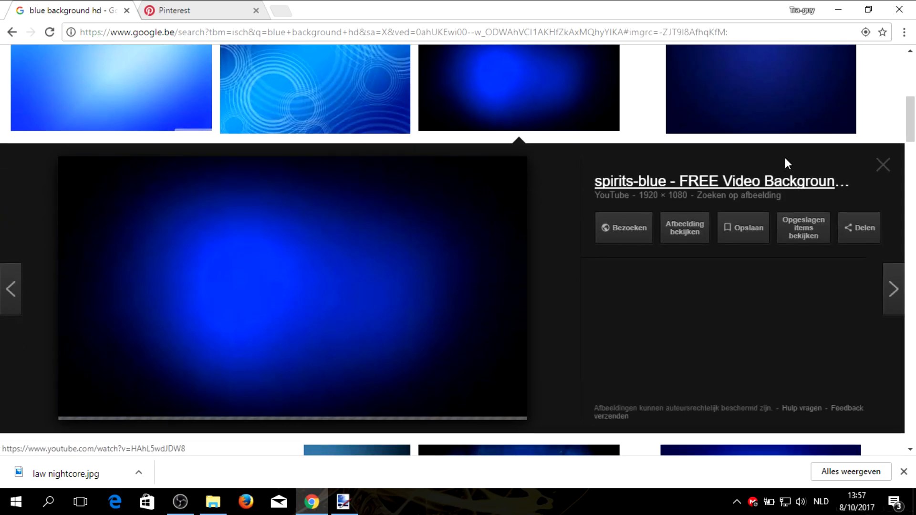
{"action": "scroll", "coordinate": [783, 169], "scroll_direction": "up", "scroll_amount": 3}
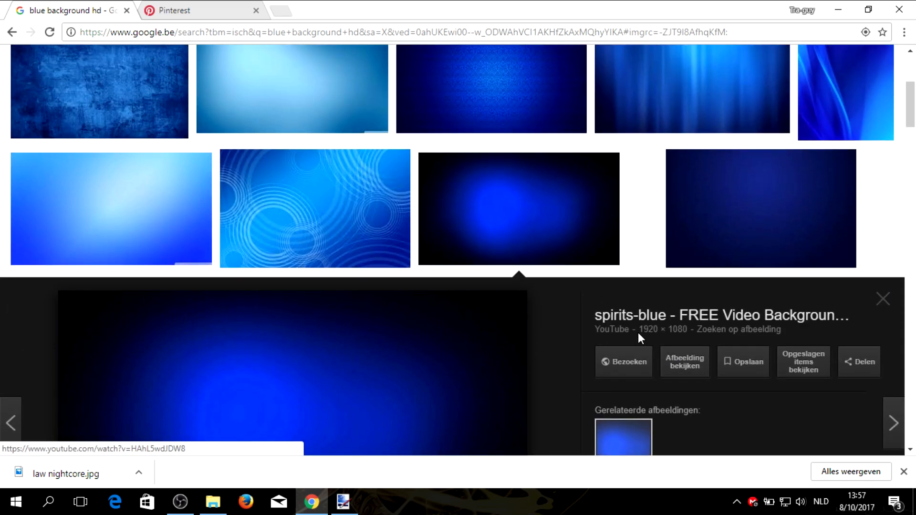
{"action": "scroll", "coordinate": [646, 286], "scroll_direction": "down", "scroll_amount": 4}
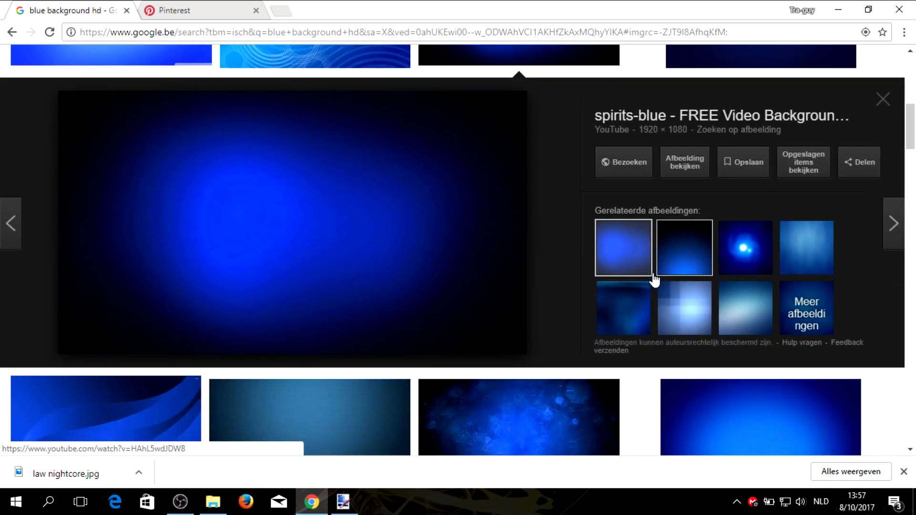
{"action": "left_click", "coordinate": [883, 99]}
{"action": "scroll", "coordinate": [219, 196], "scroll_direction": "up", "scroll_amount": 5}
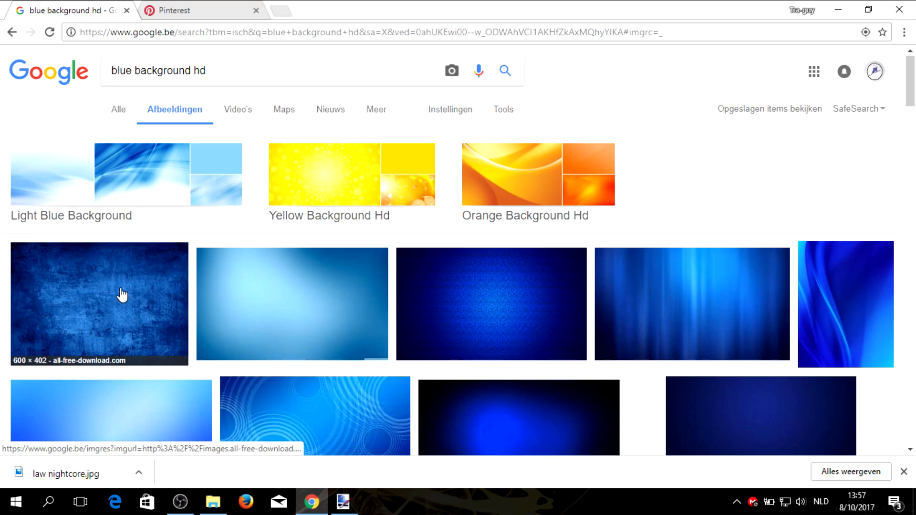
Preview the textured Sky blue background image, close it, and browse the remaining blue background results.
{"action": "left_click", "coordinate": [122, 295]}
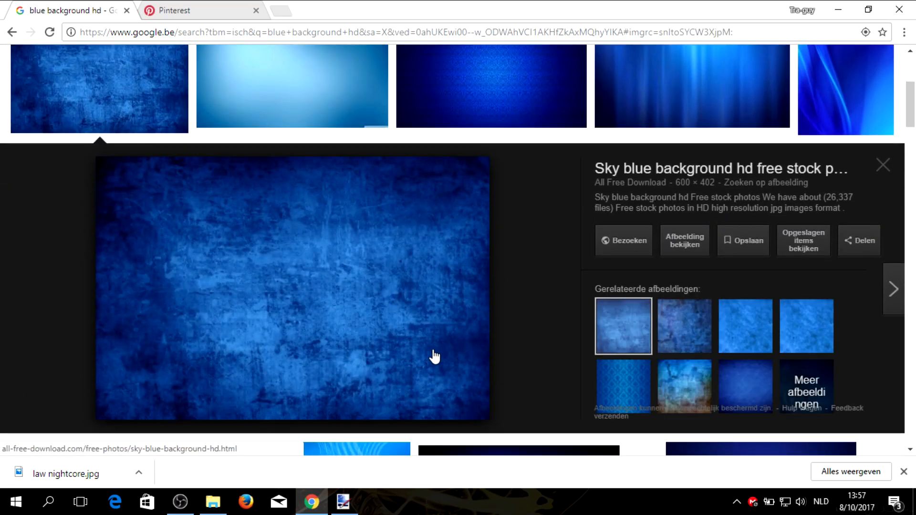
{"action": "left_click", "coordinate": [883, 165]}
{"action": "scroll", "coordinate": [763, 229], "scroll_direction": "down", "scroll_amount": 4}
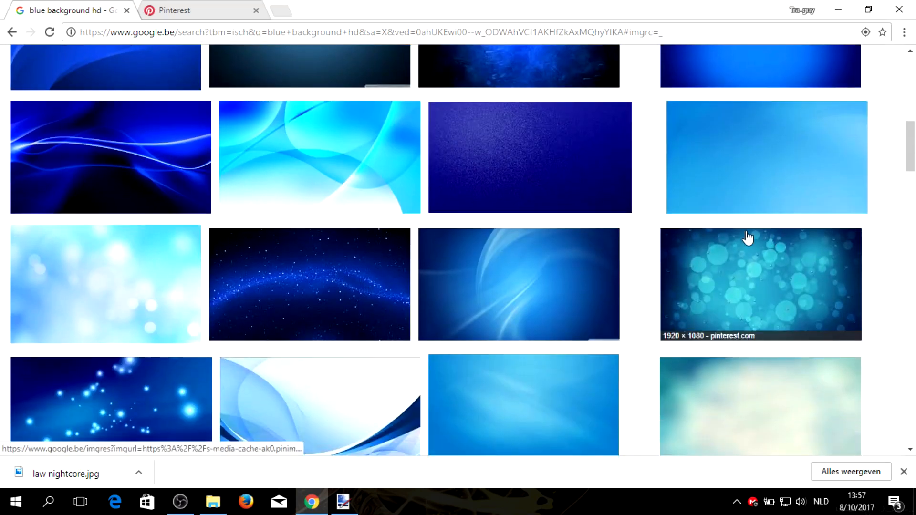
{"action": "scroll", "coordinate": [550, 214], "scroll_direction": "down", "scroll_amount": 8}
{"action": "scroll", "coordinate": [225, 184], "scroll_direction": "up", "scroll_amount": 3}
{"action": "scroll", "coordinate": [219, 226], "scroll_direction": "down", "scroll_amount": 7}
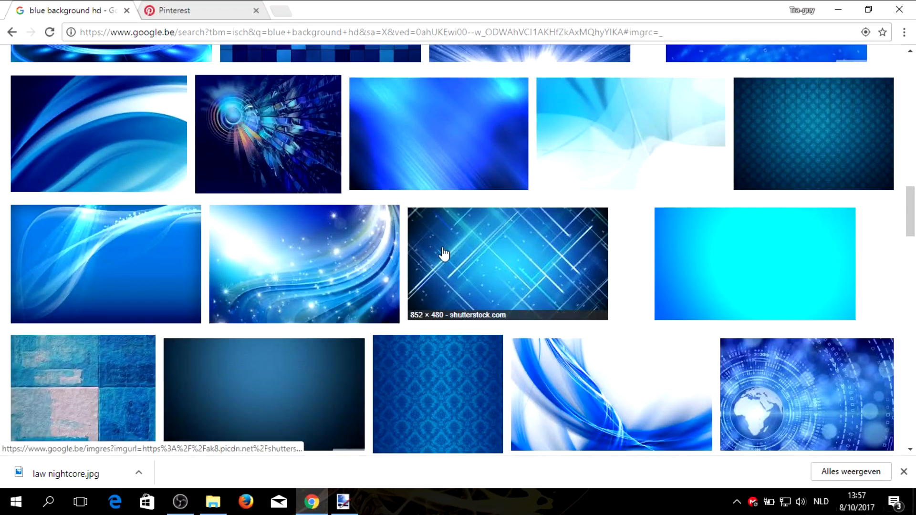
{"action": "scroll", "coordinate": [436, 253], "scroll_direction": "up", "scroll_amount": 20}
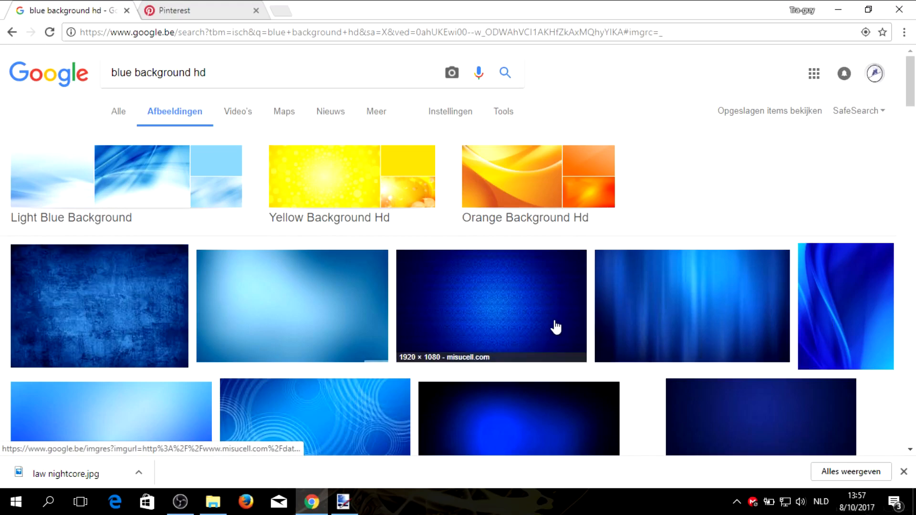
Preview the spirits-blue image with dark edges again and start saving it as a JPEG named blue background.
{"action": "scroll", "coordinate": [525, 286], "scroll_direction": "down", "scroll_amount": 4}
{"action": "left_click", "coordinate": [505, 242]}
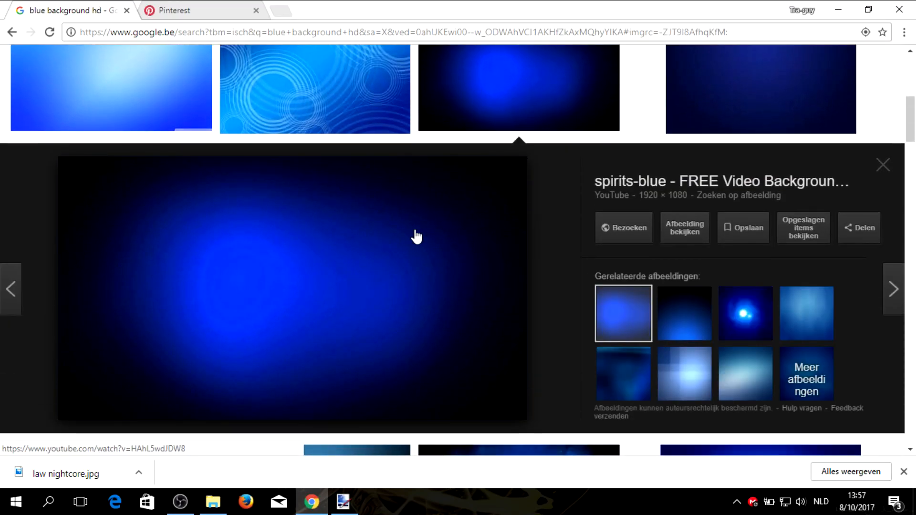
{"action": "right_click", "coordinate": [413, 238]}
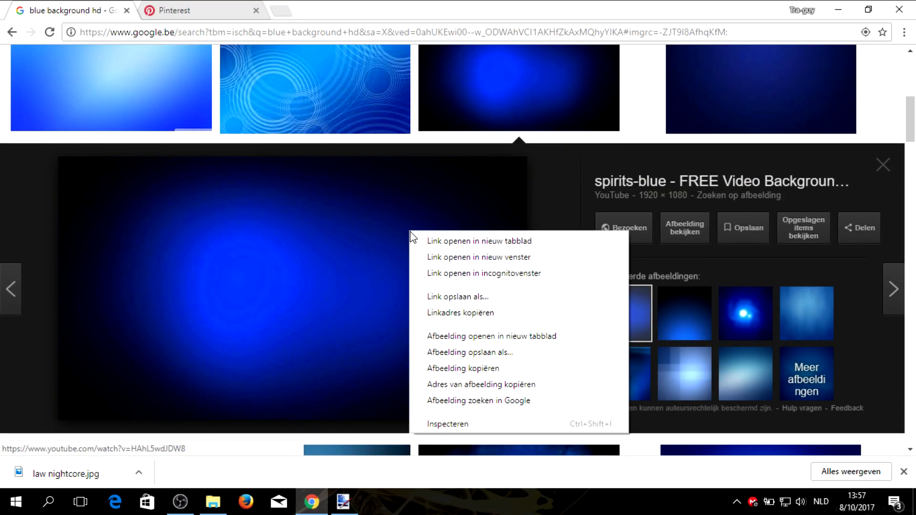
{"action": "left_click", "coordinate": [477, 354]}
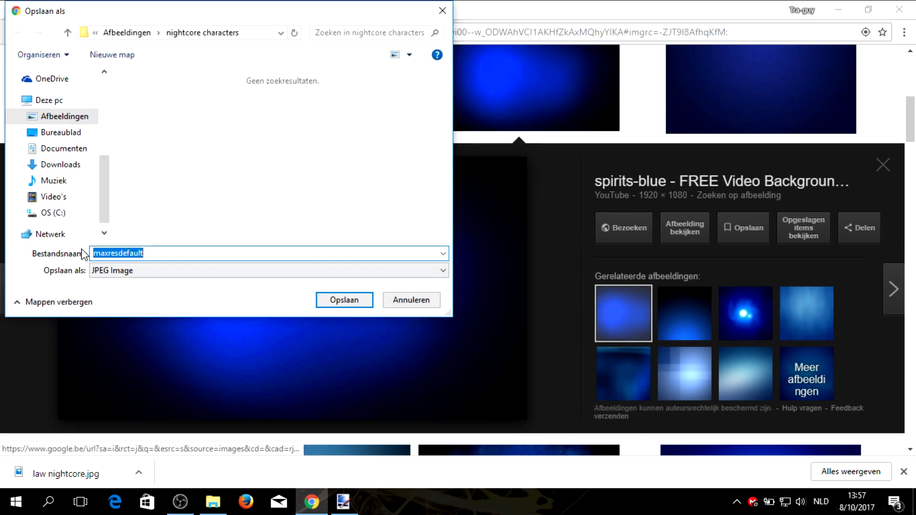
{"action": "left_click_drag", "start_coordinate": [158, 255], "coordinate": [78, 262]}
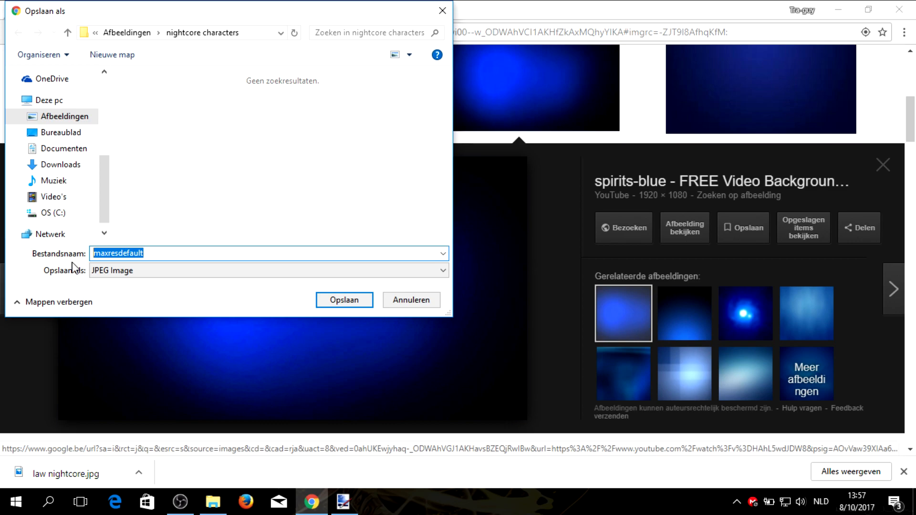
{"action": "type", "text": "si"}
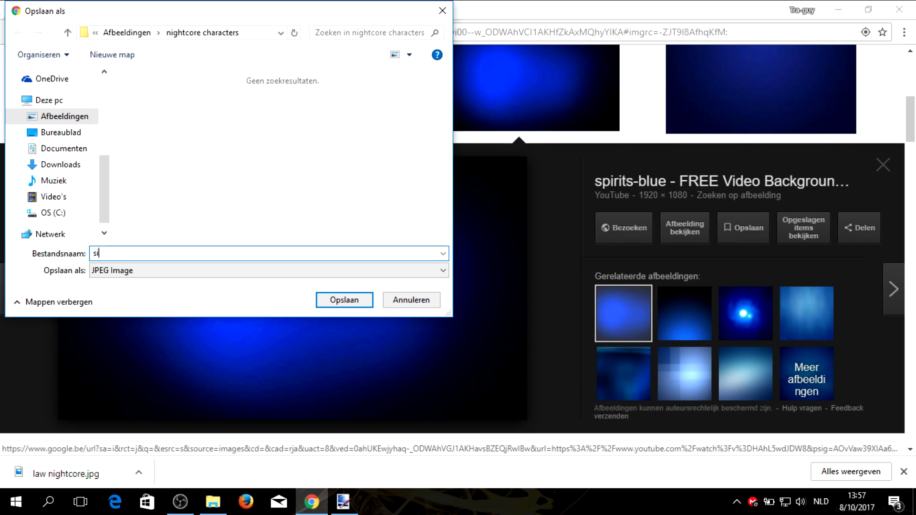
{"action": "type", "text": "blue background"}
Choose the Backgroundpics folder in Afbeeldingen, change the file name to spirits blue background, and save the image.
{"action": "left_click", "coordinate": [62, 117]}
{"action": "double_click", "coordinate": [157, 102]}
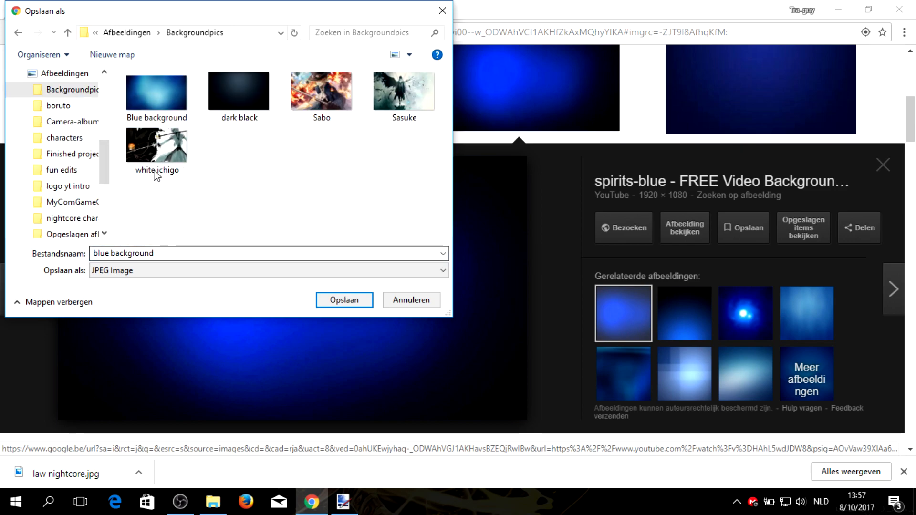
{"action": "left_click", "coordinate": [108, 253]}
{"action": "key", "text": "ctrl+a"}
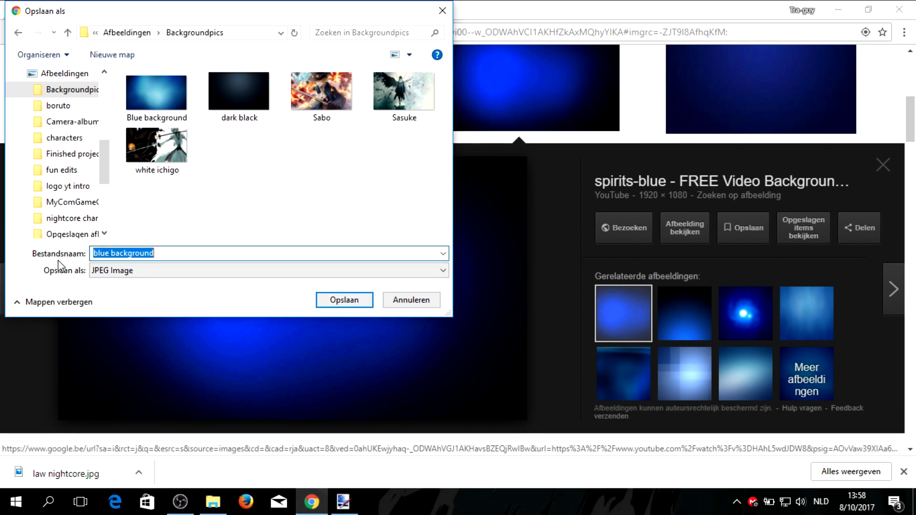
{"action": "left_click", "coordinate": [94, 254]}
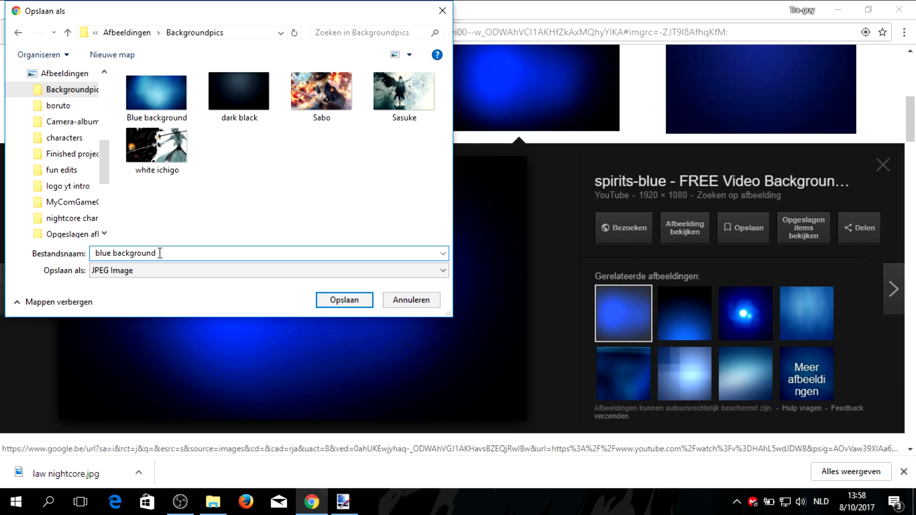
{"action": "type", "text": "spirits"}
{"action": "left_click", "coordinate": [362, 297]}
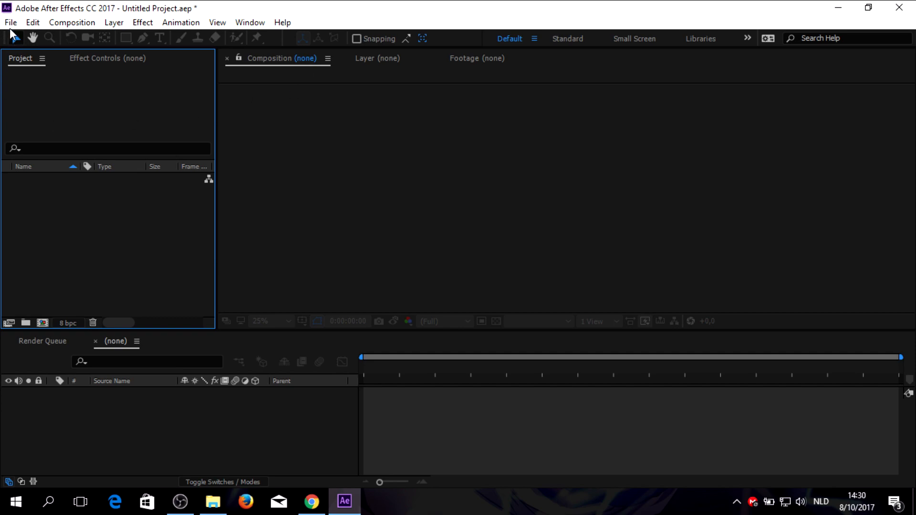
In After Effects, create the composition Comp 1 with the HDTV 1080 29.97 preset, full resolution and duration 0;02;59;28.
{"action": "left_click", "coordinate": [66, 22]}
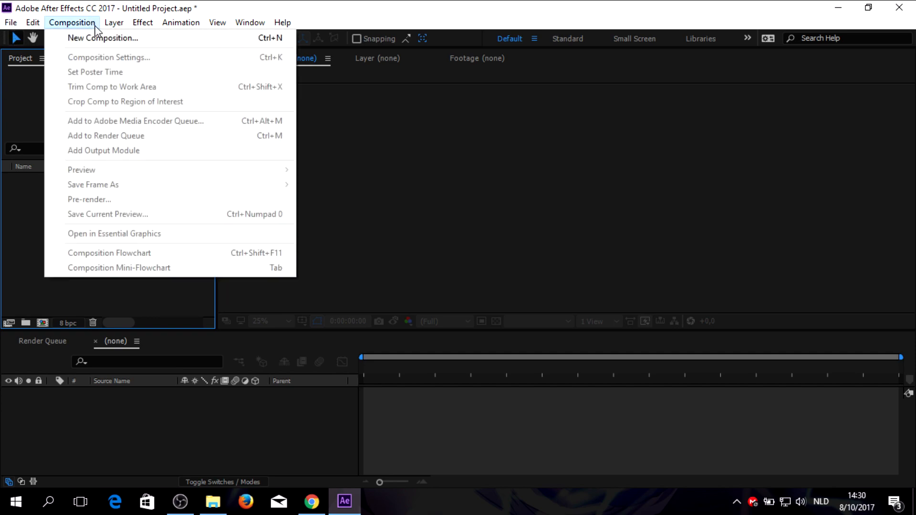
{"action": "left_click", "coordinate": [108, 36]}
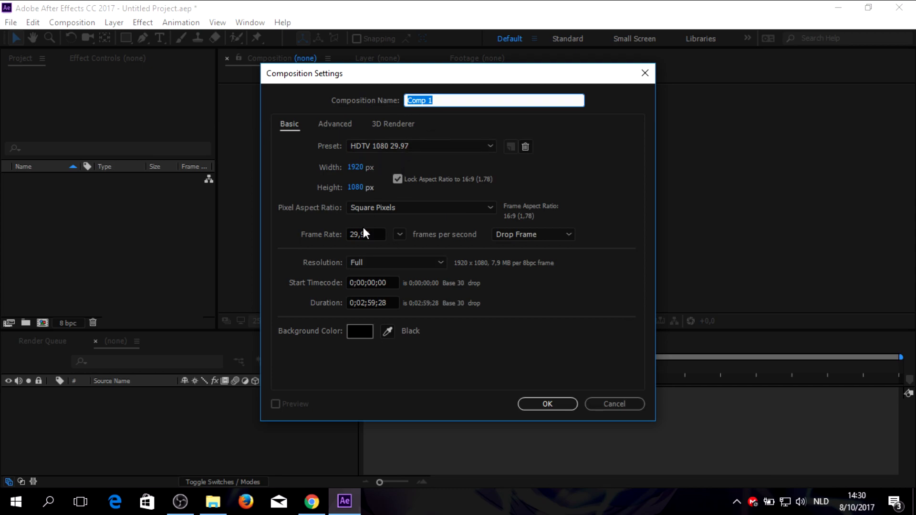
{"action": "left_click", "coordinate": [388, 308]}
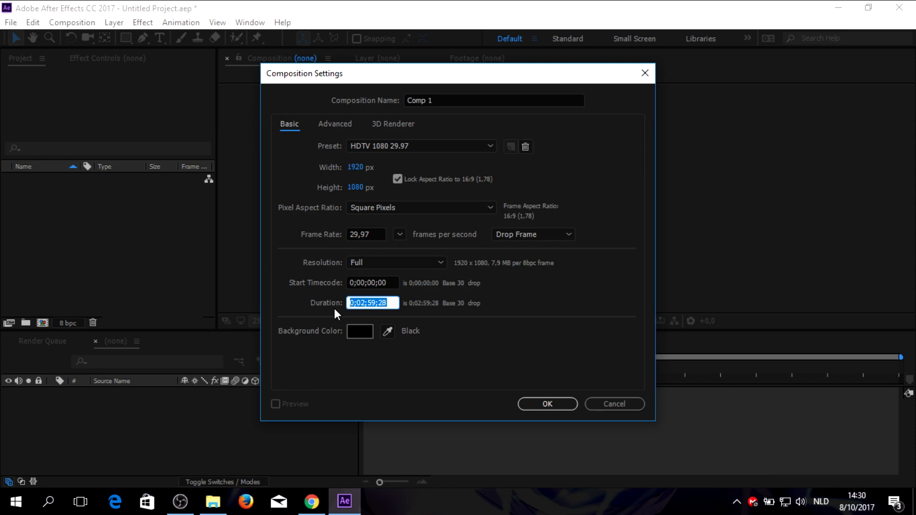
{"action": "left_click", "coordinate": [387, 305]}
{"action": "left_click", "coordinate": [417, 263]}
{"action": "left_click", "coordinate": [417, 261]}
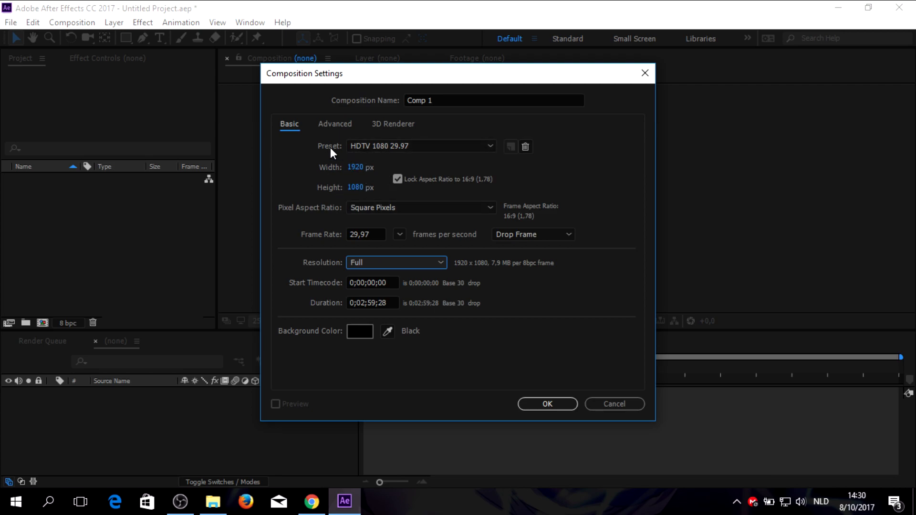
{"action": "left_click", "coordinate": [552, 406]}
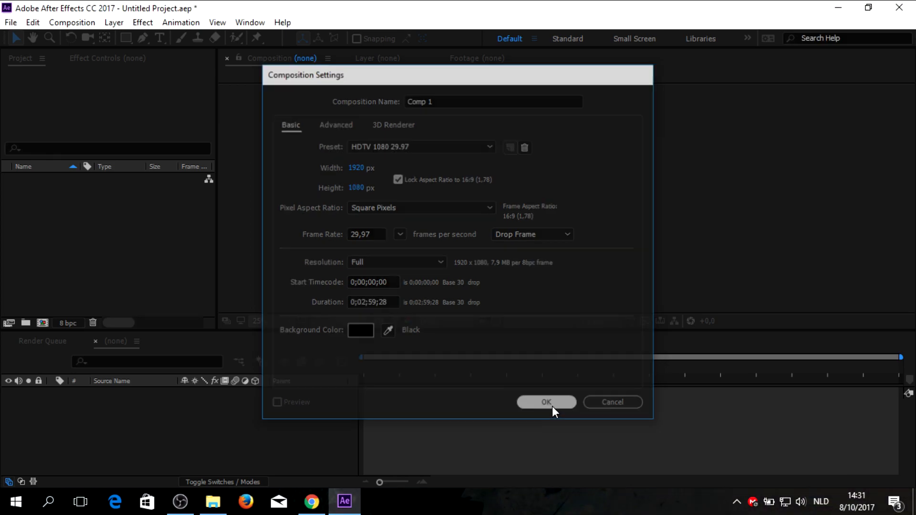
Start a multiple-file import and bring in the png law nightcore image from the nightcore characters folder.
{"action": "left_click", "coordinate": [19, 23]}
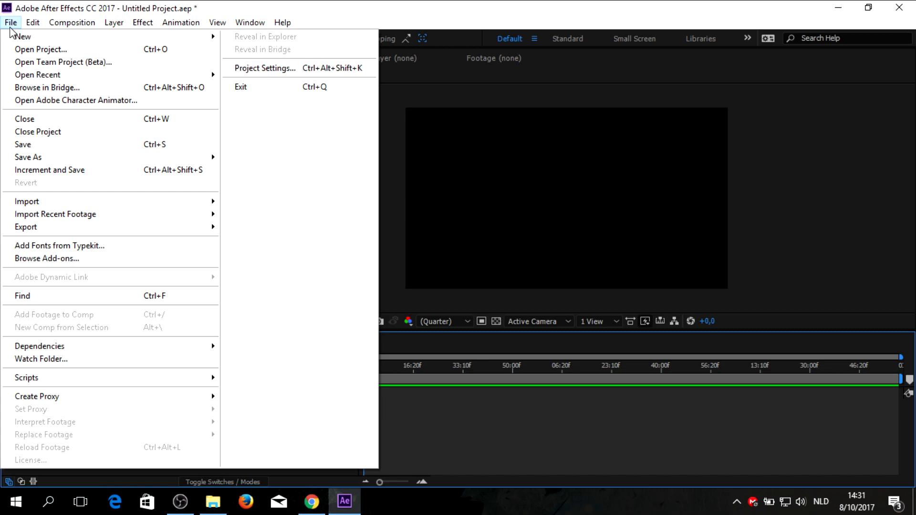
{"action": "mouse_move", "coordinate": [42, 200]}
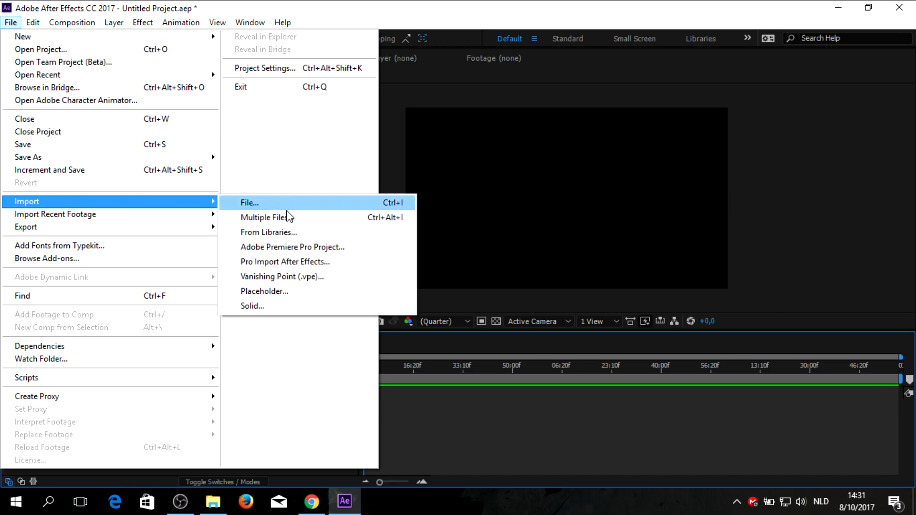
{"action": "left_click", "coordinate": [288, 218]}
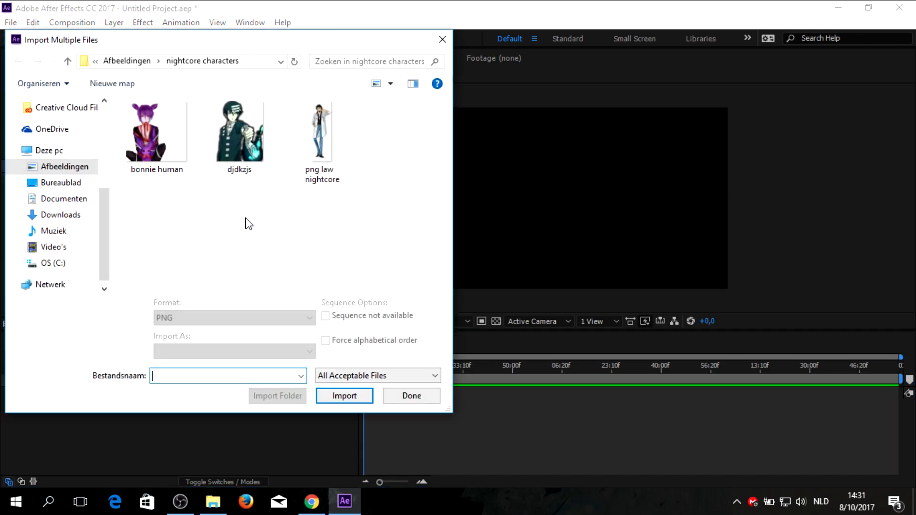
{"action": "left_click", "coordinate": [316, 128]}
{"action": "left_click", "coordinate": [344, 397]}
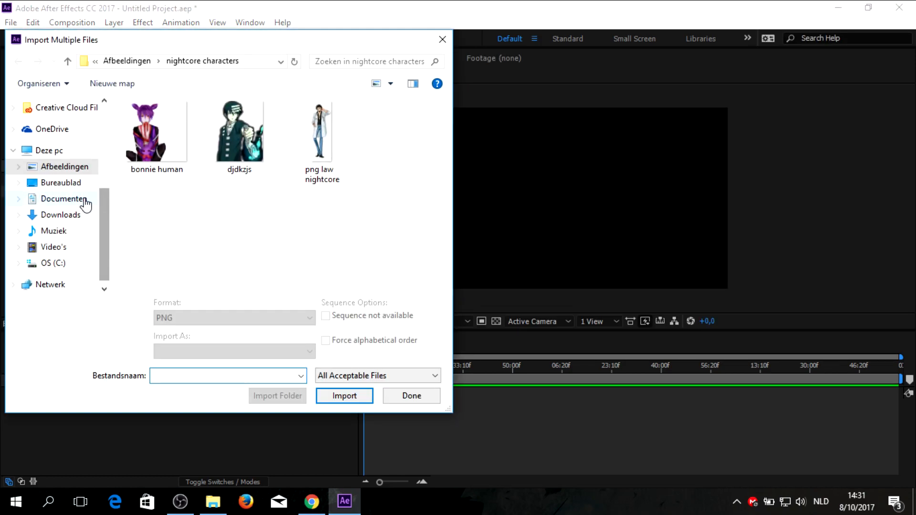
Import the dark black image from the Backgroundpics folder in Afbeeldingen as footage.
{"action": "scroll", "coordinate": [70, 196], "scroll_direction": "down", "scroll_amount": 1}
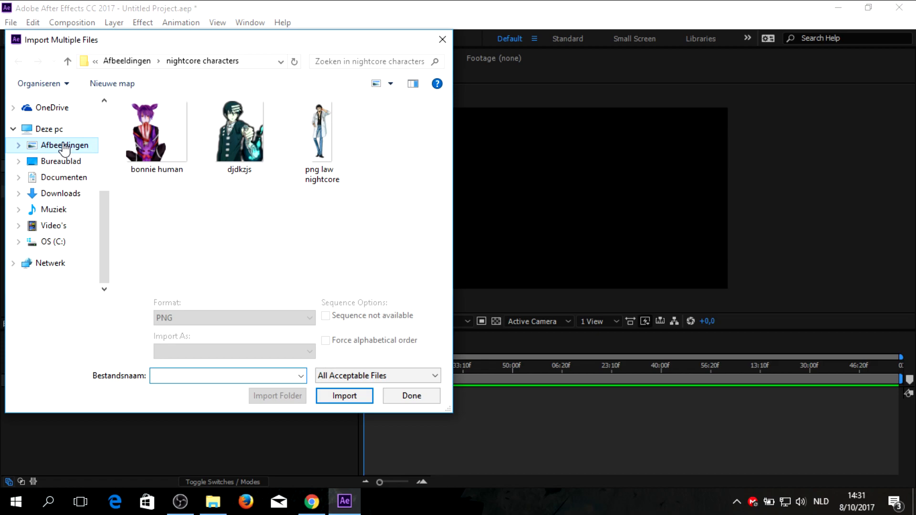
{"action": "left_click", "coordinate": [138, 62]}
{"action": "scroll", "coordinate": [164, 148], "scroll_direction": "up", "scroll_amount": 1}
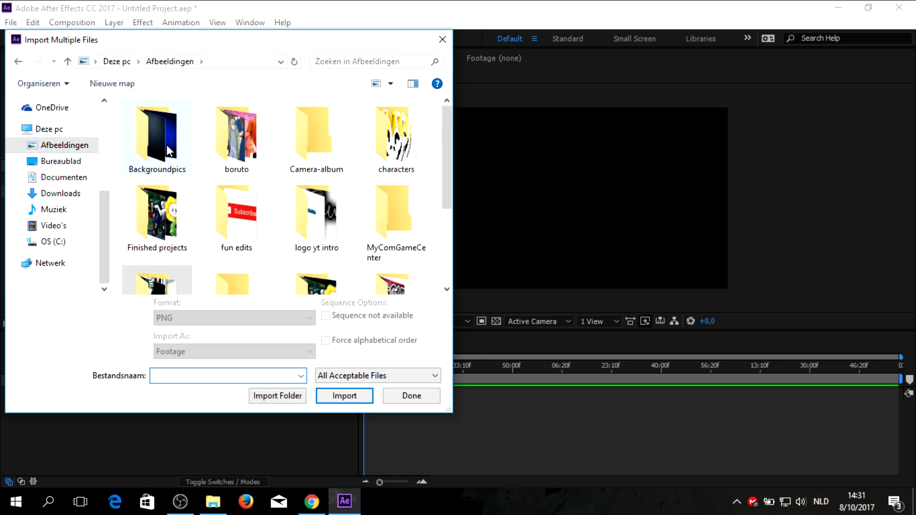
{"action": "double_click", "coordinate": [165, 150]}
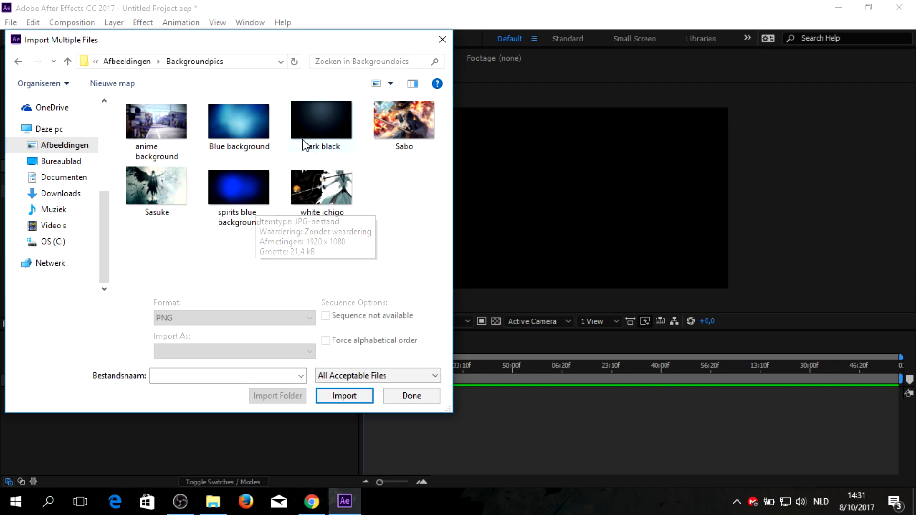
{"action": "left_click", "coordinate": [323, 120]}
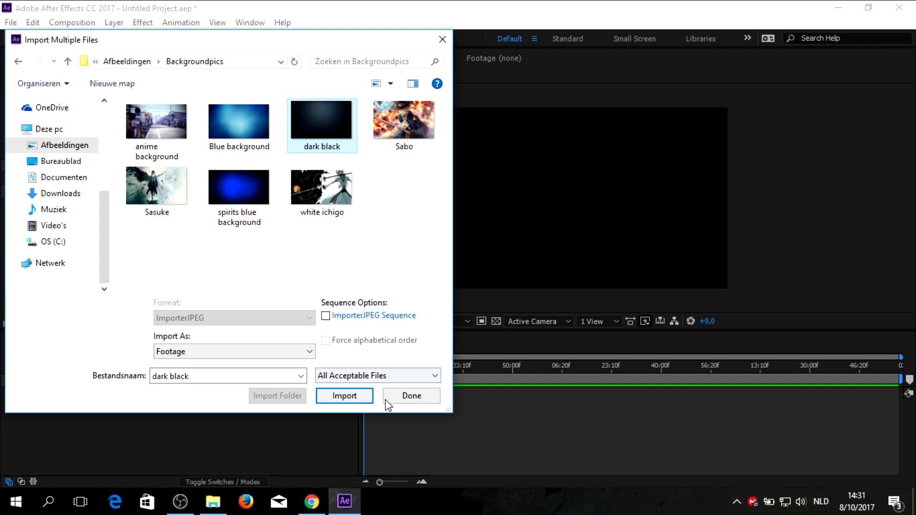
{"action": "left_click", "coordinate": [350, 398]}
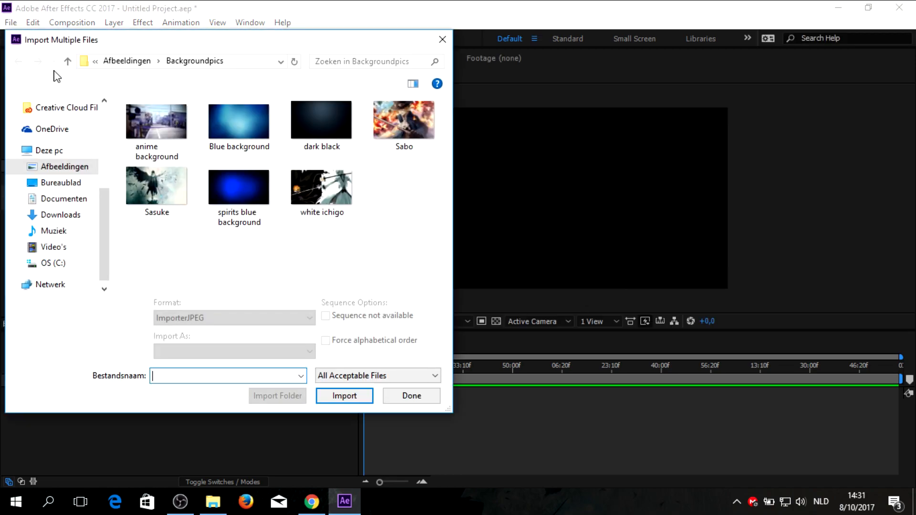
Import the Kid Ink ft Fetty Wap - Promise nightcore MP3 from the Nightcore music folder and finish the import.
{"action": "left_click", "coordinate": [64, 233]}
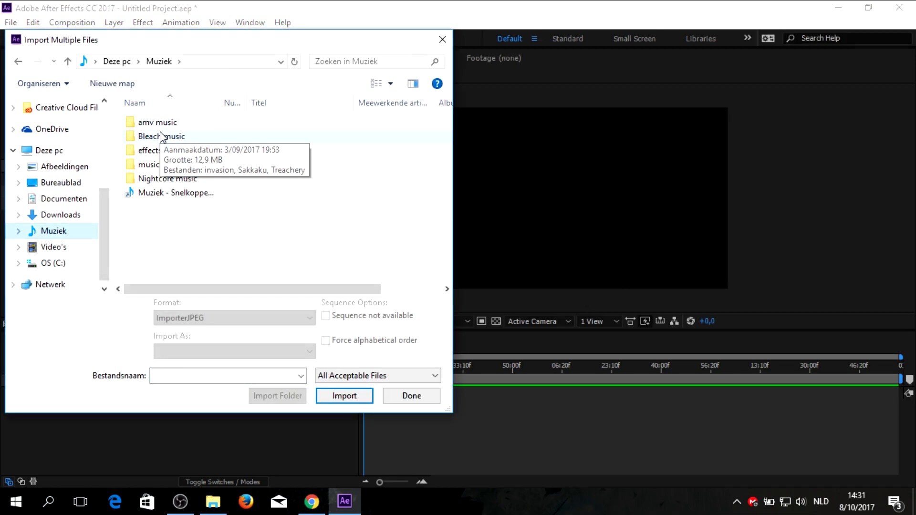
{"action": "double_click", "coordinate": [163, 180]}
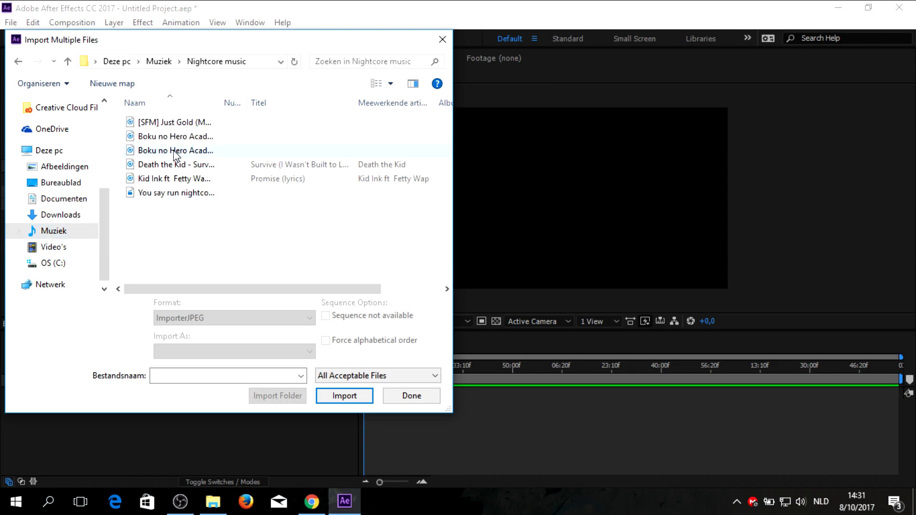
{"action": "left_click", "coordinate": [178, 181]}
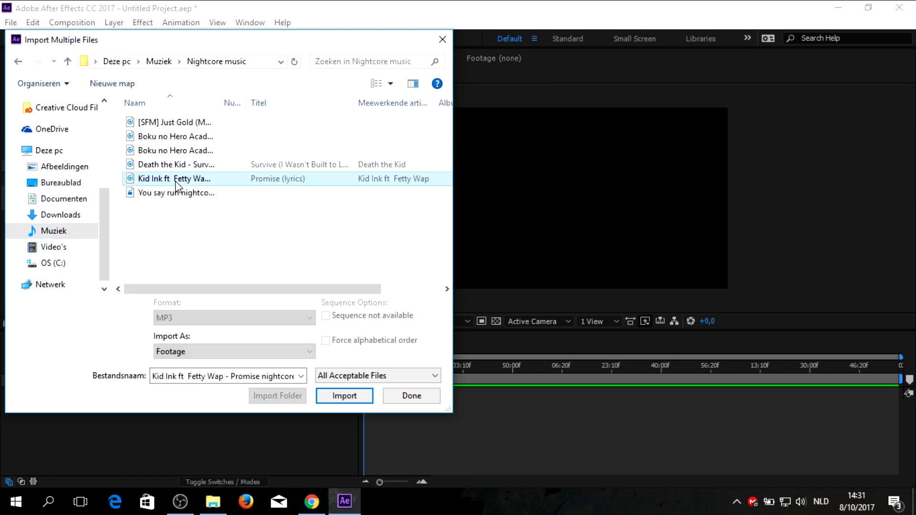
{"action": "left_click", "coordinate": [355, 397]}
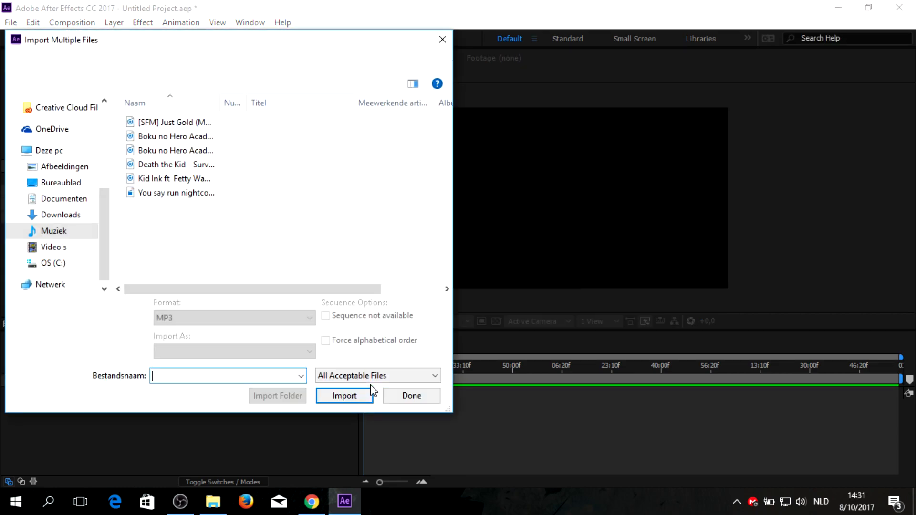
{"action": "left_click", "coordinate": [421, 396]}
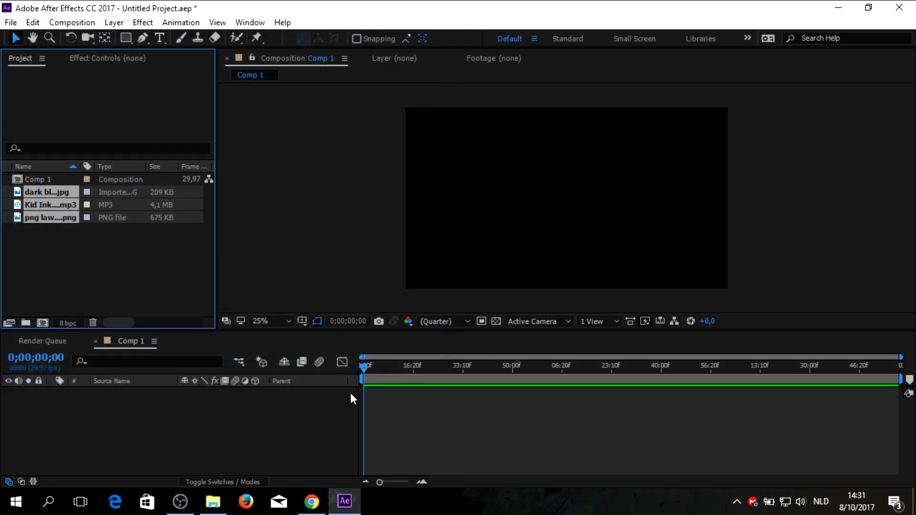
Add the Kid Ink Promise MP3 to the Comp 1 timeline and check its playback from the start.
{"action": "mouse_move", "coordinate": [54, 182]}
{"action": "left_mouse_down"}
{"action": "mouse_move", "coordinate": [101, 400]}
{"action": "mouse_move", "coordinate": [88, 262]}
{"action": "mouse_move", "coordinate": [61, 177]}
{"action": "mouse_move", "coordinate": [66, 184]}
{"action": "left_mouse_up"}
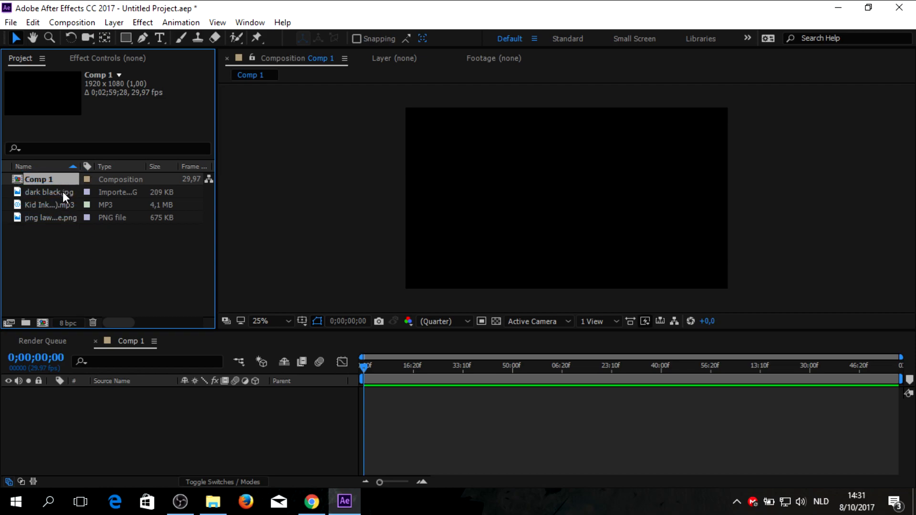
{"action": "left_click", "coordinate": [54, 193]}
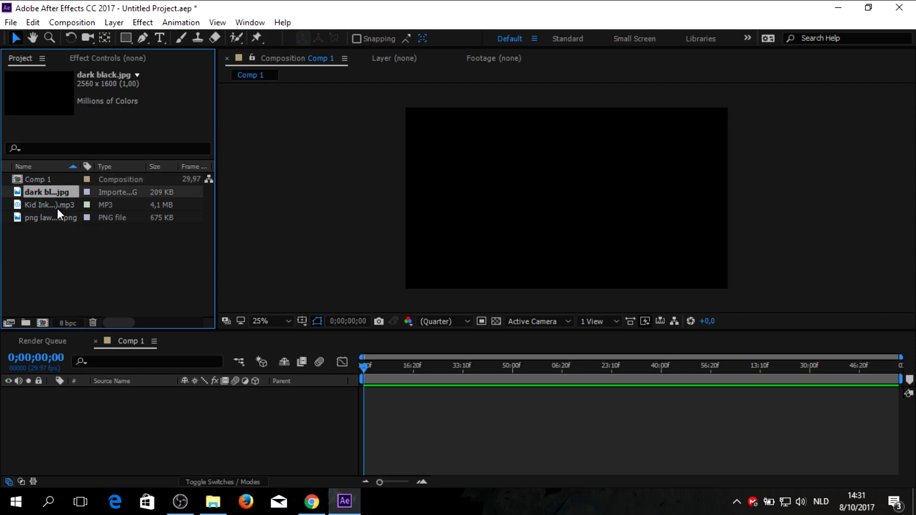
{"action": "mouse_move", "coordinate": [58, 209]}
{"action": "left_mouse_down"}
{"action": "mouse_move", "coordinate": [88, 331]}
{"action": "mouse_move", "coordinate": [66, 390]}
{"action": "mouse_move", "coordinate": [76, 385]}
{"action": "left_mouse_up"}
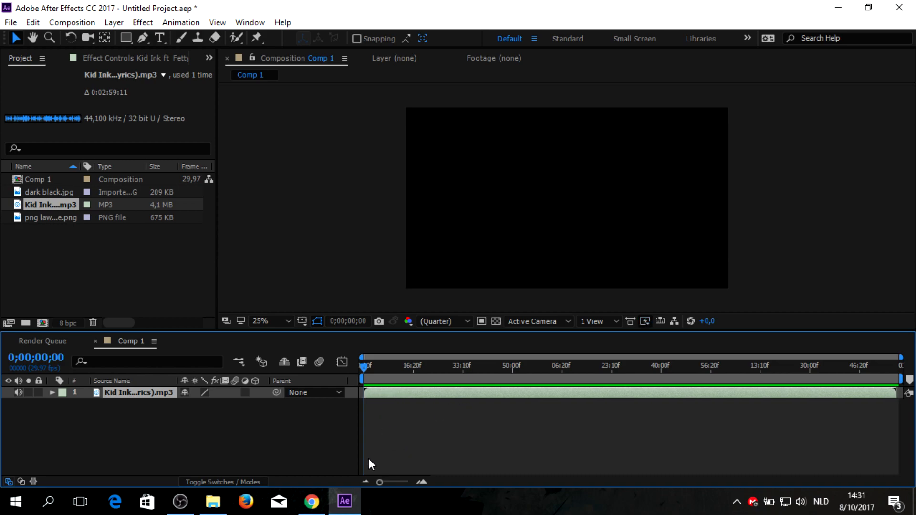
{"action": "left_click", "coordinate": [901, 380]}
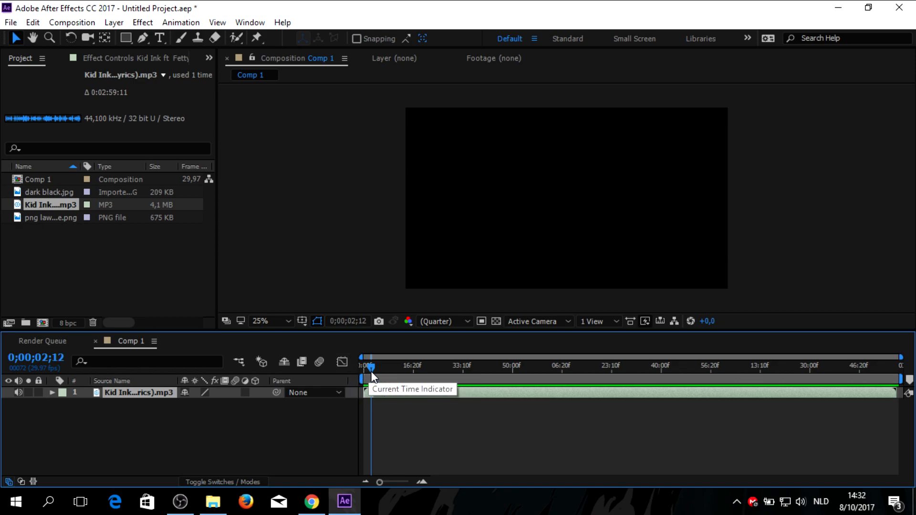
{"action": "key", "text": "space"}
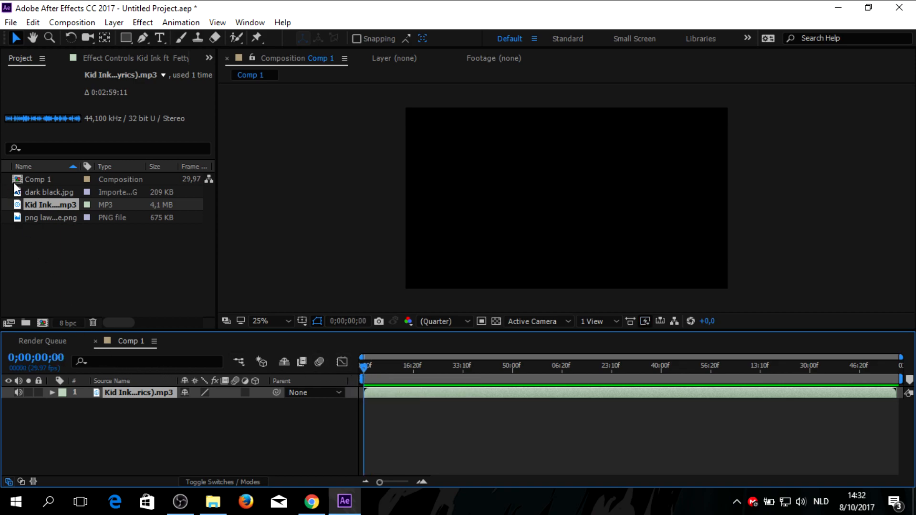
Place dark black.jpg above the audio layer in Comp 1 and png law nightcore.png above the background.
{"action": "left_click_drag", "start_coordinate": [50, 190], "coordinate": [114, 385]}
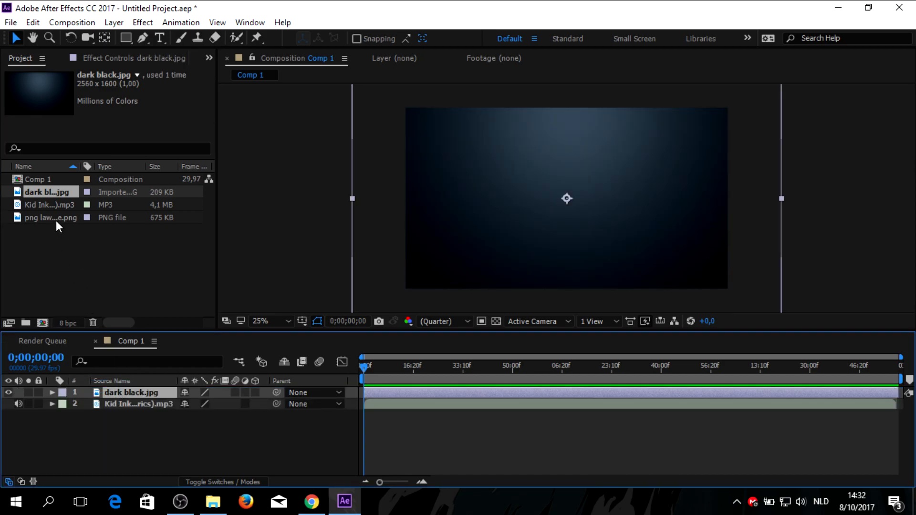
{"action": "left_click_drag", "start_coordinate": [61, 217], "coordinate": [123, 390]}
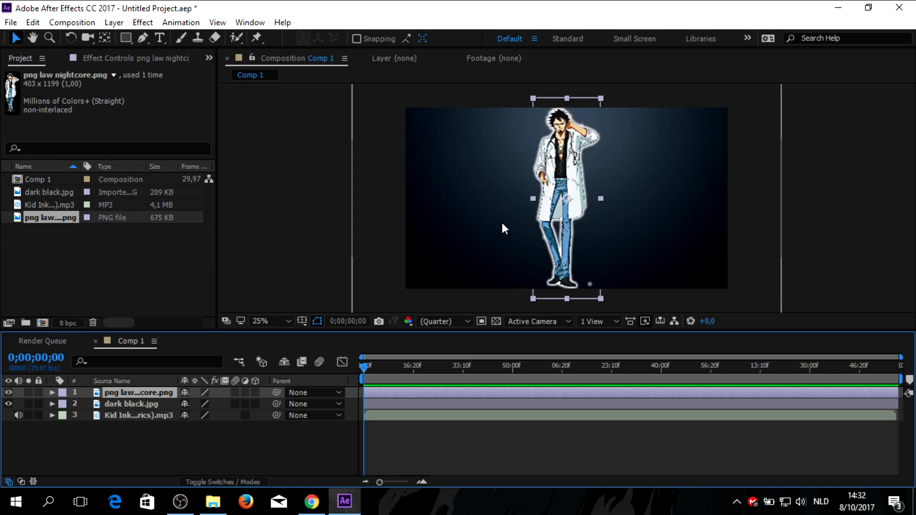
Enlarge the Law cut-out proportionally and place it against the right side of the frame, with its feet below the lower edge.
{"action": "left_click_drag", "start_coordinate": [599, 99], "coordinate": [589, 110]}
{"action": "left_click_drag", "start_coordinate": [605, 105], "coordinate": [683, 177]}
{"action": "right_click", "coordinate": [682, 177]}
{"action": "left_click", "coordinate": [672, 179]}
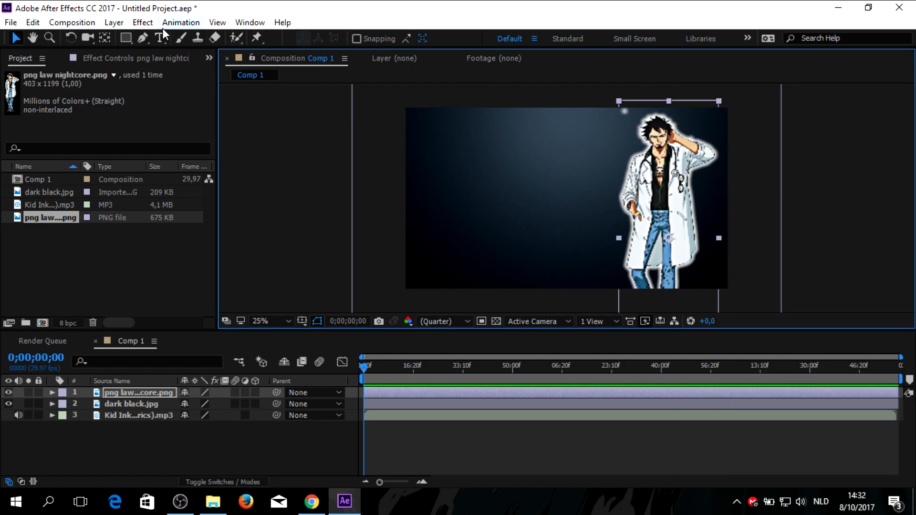
{"action": "left_click", "coordinate": [142, 22]}
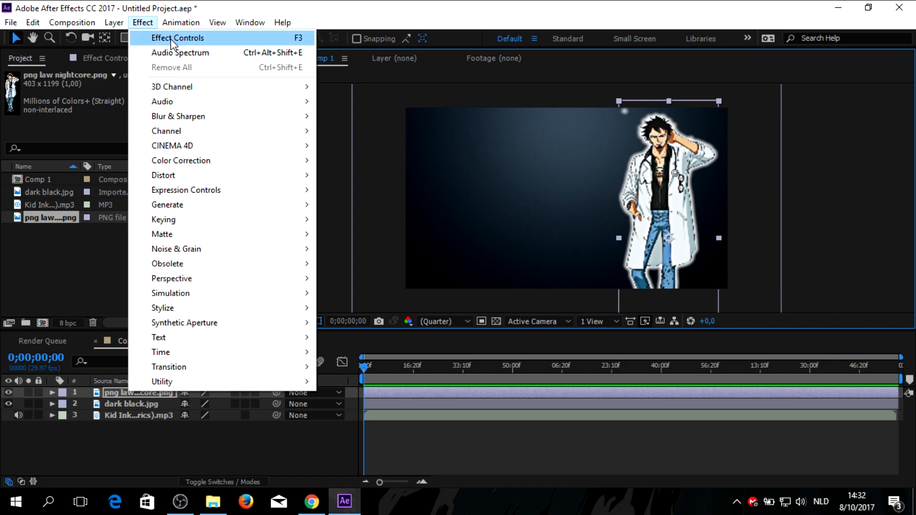
{"action": "mouse_move", "coordinate": [198, 27]}
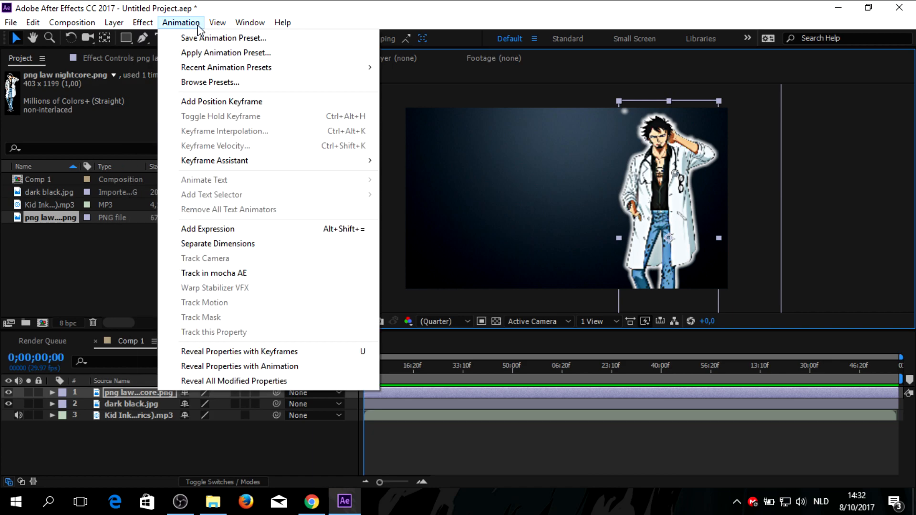
{"action": "mouse_move", "coordinate": [143, 22]}
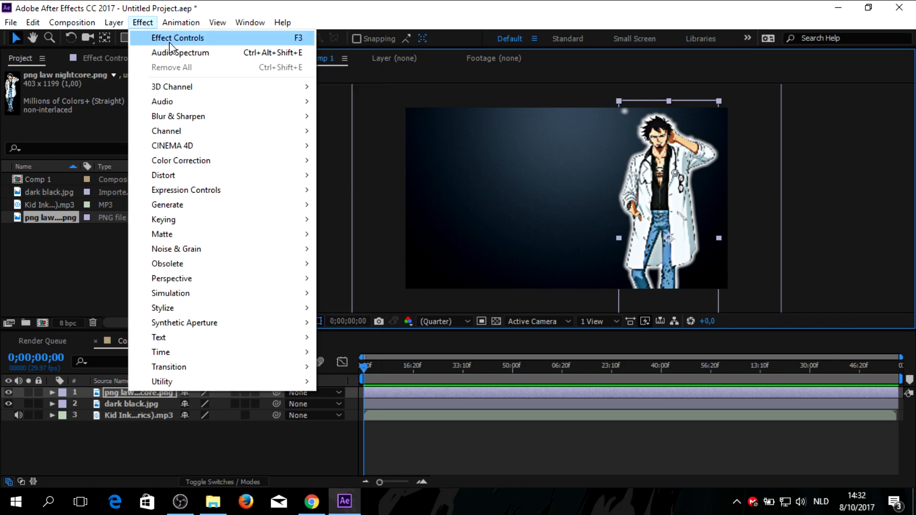
{"action": "mouse_move", "coordinate": [191, 380]}
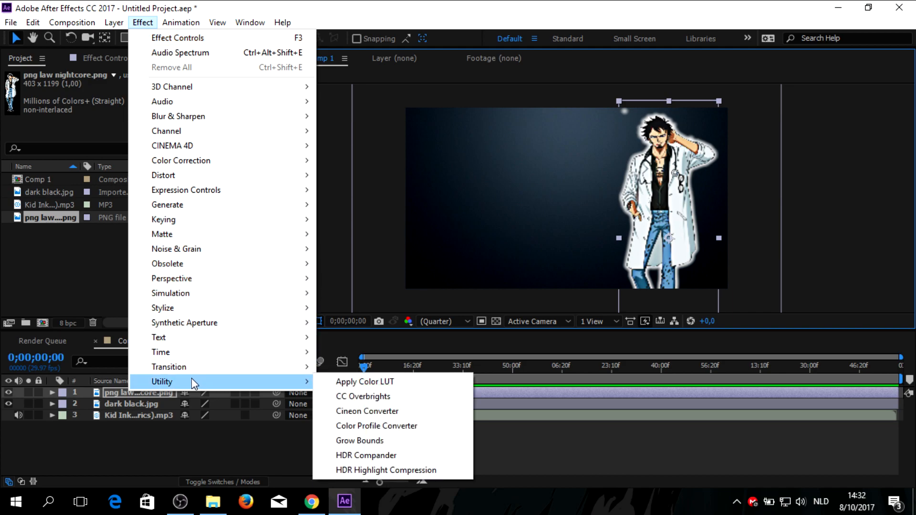
{"action": "mouse_move", "coordinate": [219, 241]}
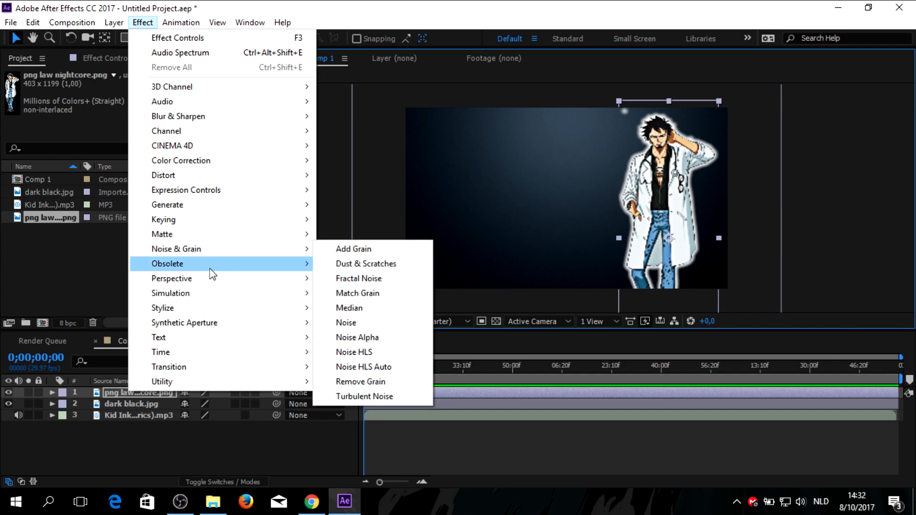
{"action": "mouse_move", "coordinate": [184, 310]}
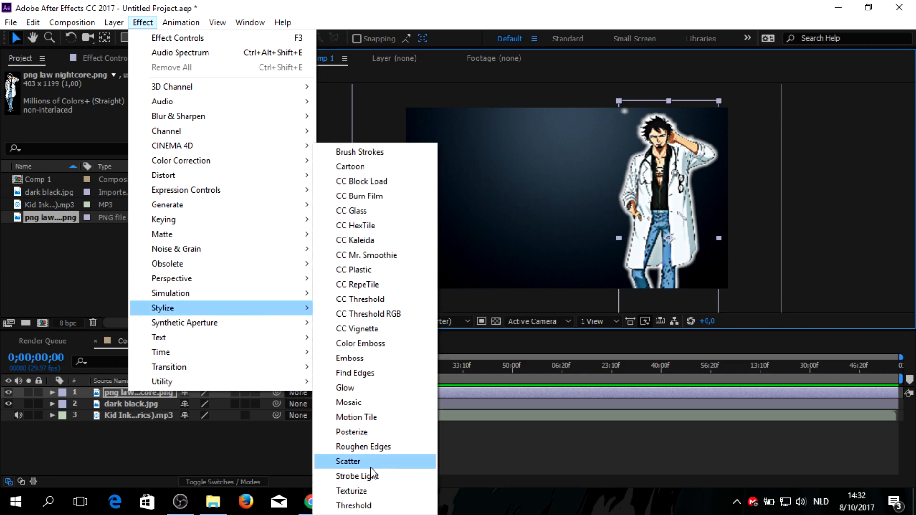
{"action": "mouse_move", "coordinate": [220, 297]}
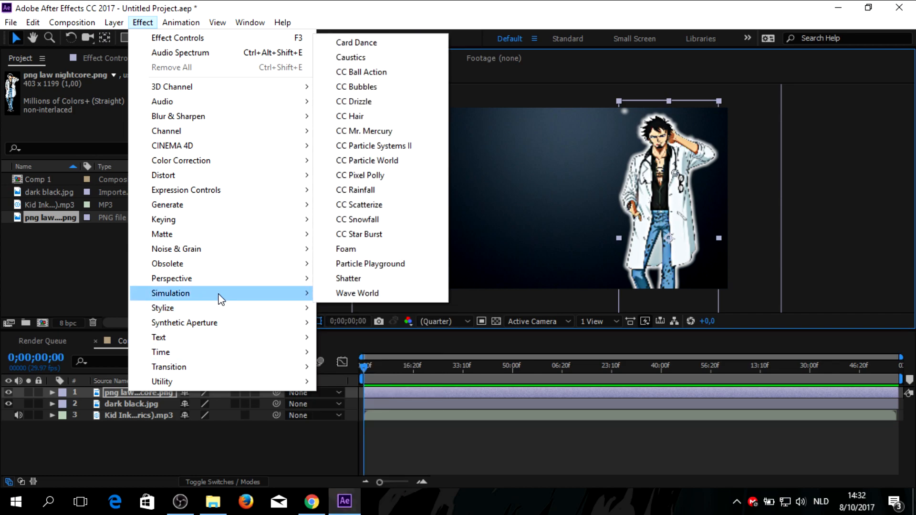
{"action": "left_click", "coordinate": [768, 40]}
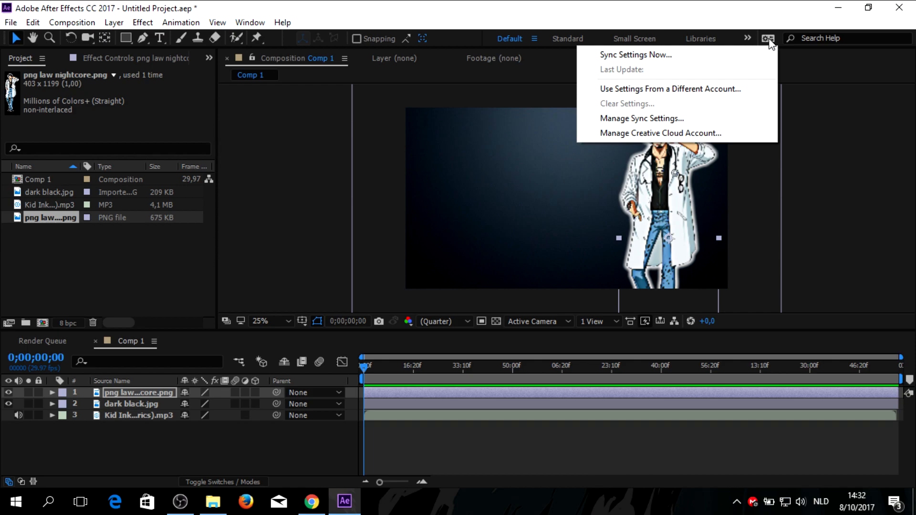
{"action": "left_click", "coordinate": [142, 22]}
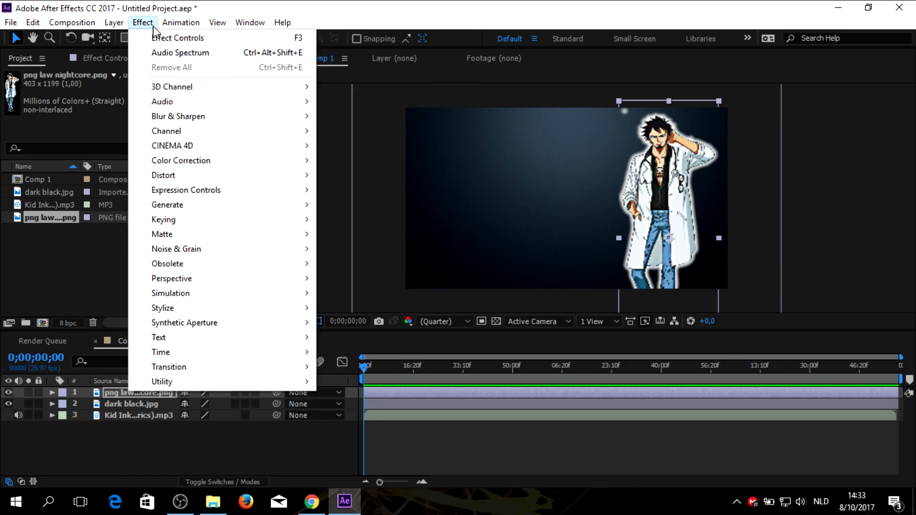
{"action": "left_click", "coordinate": [449, 2]}
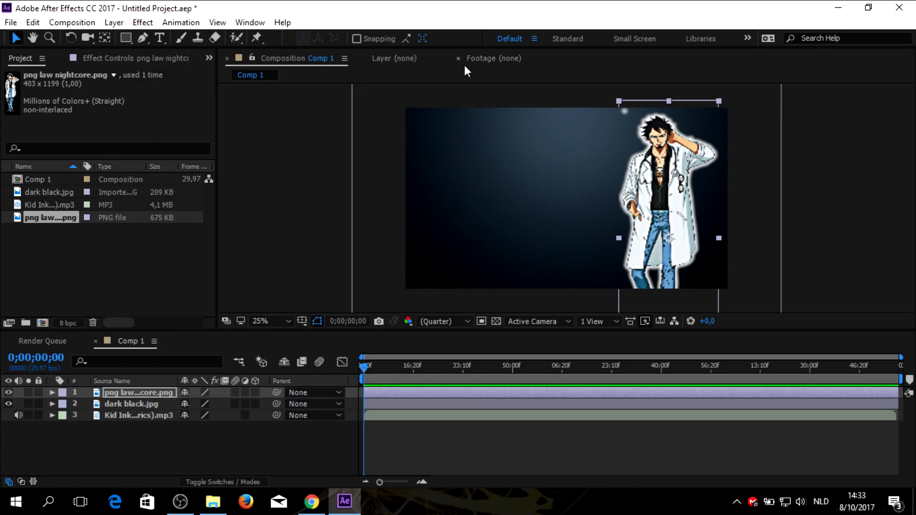
Show the effect controls of the png law nightcore.png layer and apply the Sharpen effect to it.
{"action": "key", "text": "F3"}
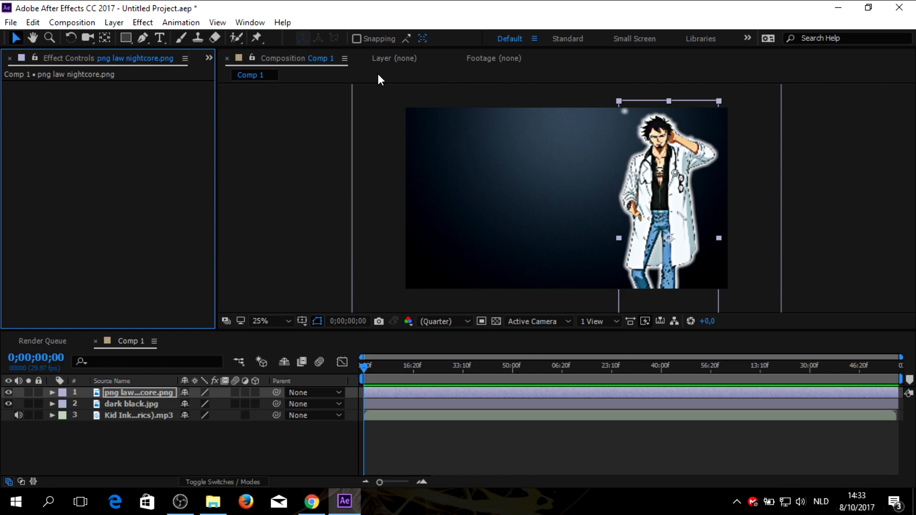
{"action": "left_click", "coordinate": [142, 23]}
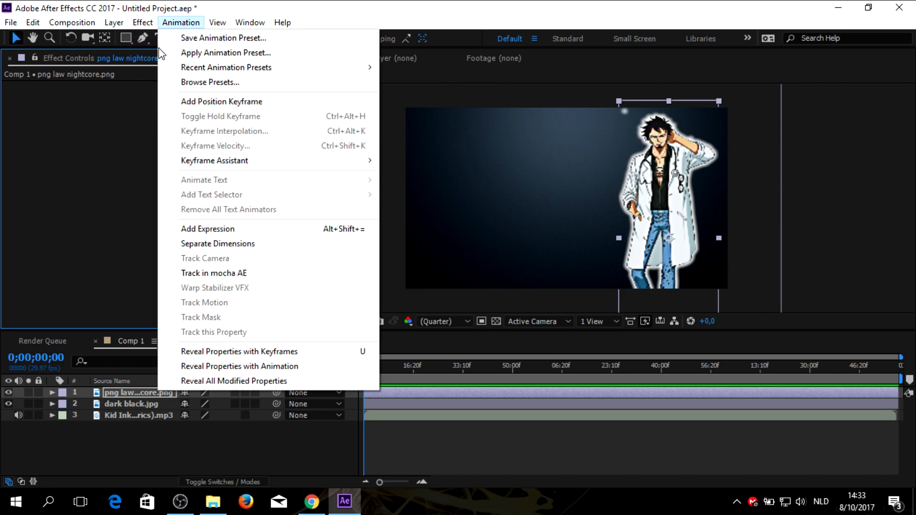
{"action": "mouse_move", "coordinate": [146, 26]}
{"action": "mouse_move", "coordinate": [114, 23]}
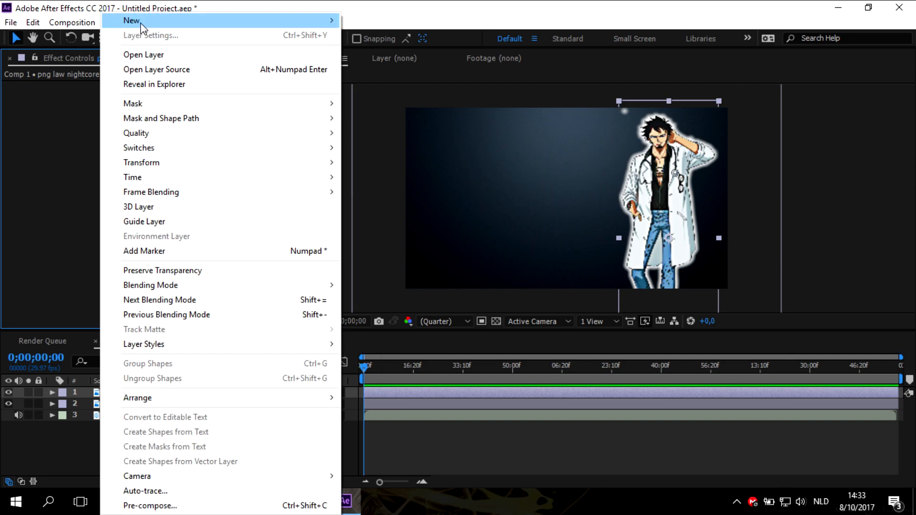
{"action": "left_click", "coordinate": [295, 2]}
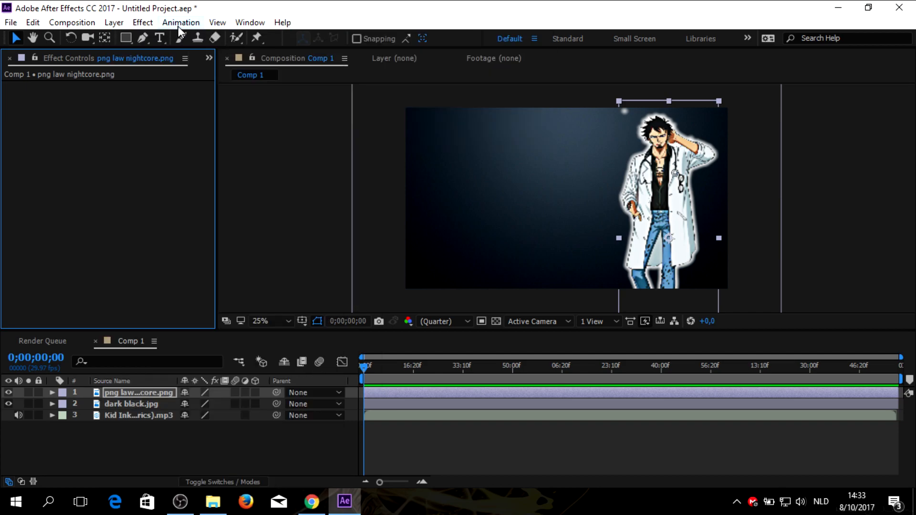
{"action": "left_click", "coordinate": [143, 22]}
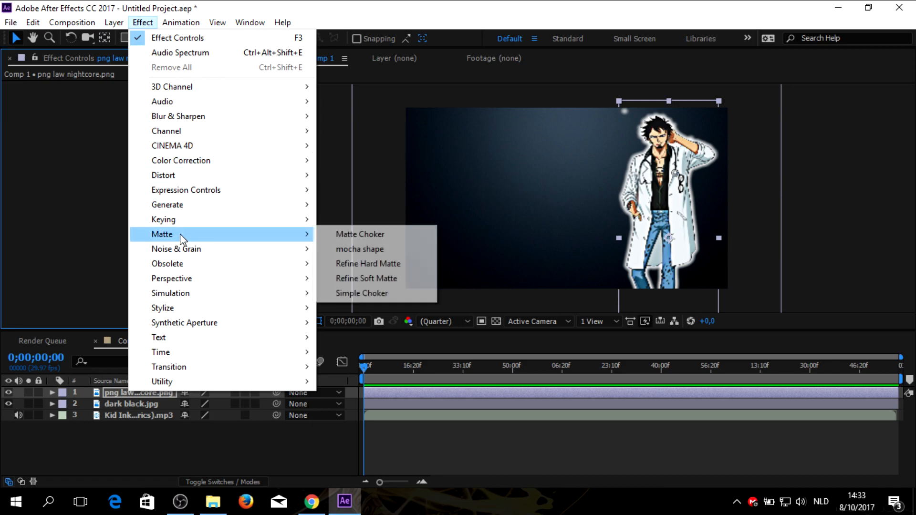
{"action": "mouse_move", "coordinate": [187, 264]}
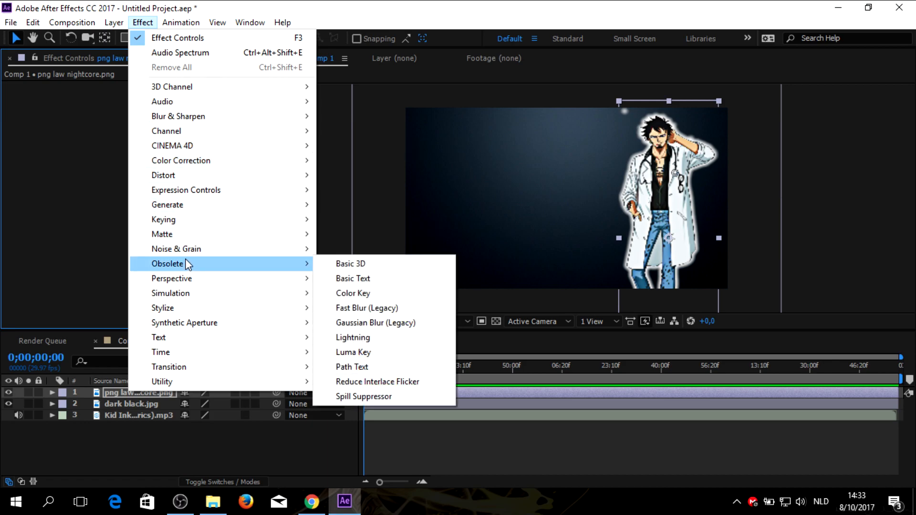
{"action": "mouse_move", "coordinate": [185, 284]}
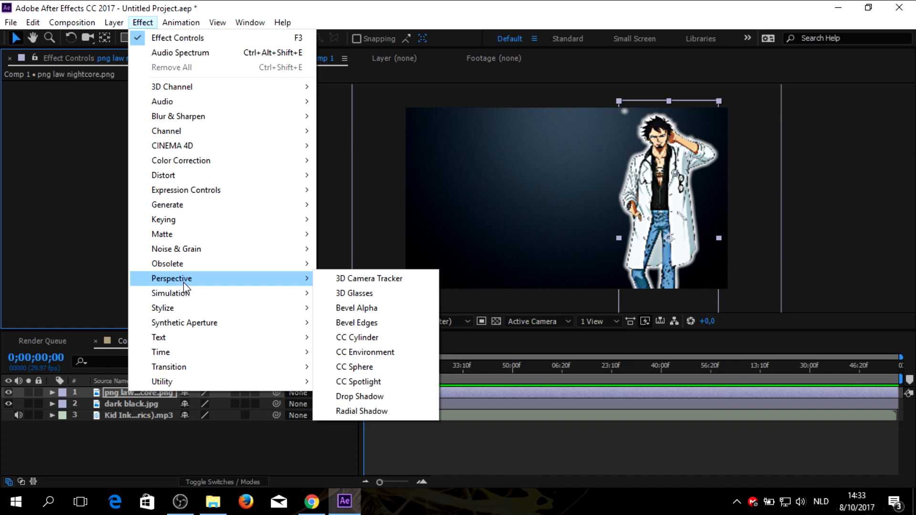
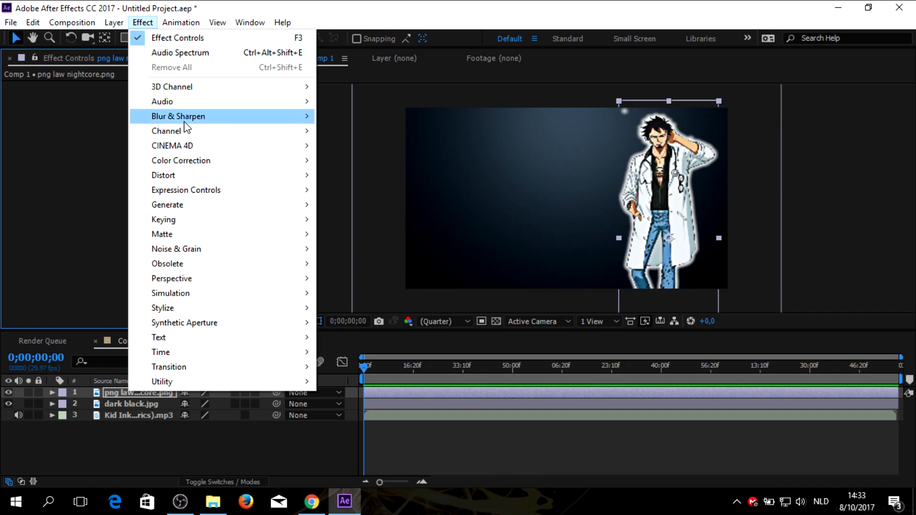
{"action": "mouse_move", "coordinate": [195, 120]}
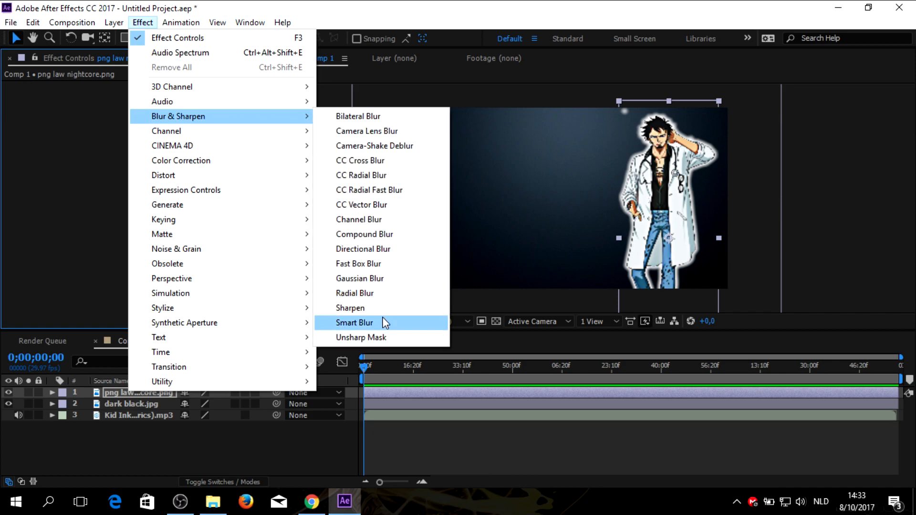
{"action": "left_click", "coordinate": [386, 309]}
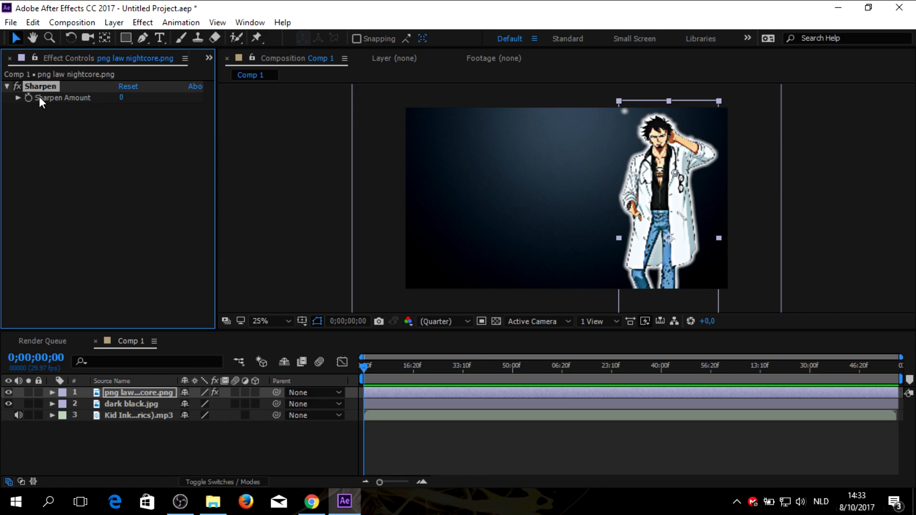
Try Sharpen Amount values of 123 and 20 on the Law cut-out.
{"action": "left_click_drag", "start_coordinate": [122, 96], "coordinate": [147, 99]}
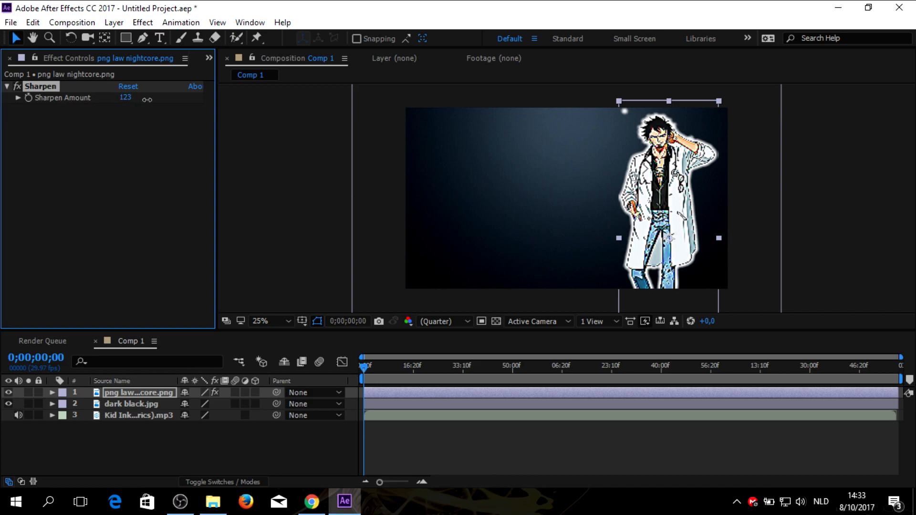
{"action": "right_click", "coordinate": [124, 99]}
{"action": "left_click", "coordinate": [122, 100]}
{"action": "left_click", "coordinate": [125, 98]}
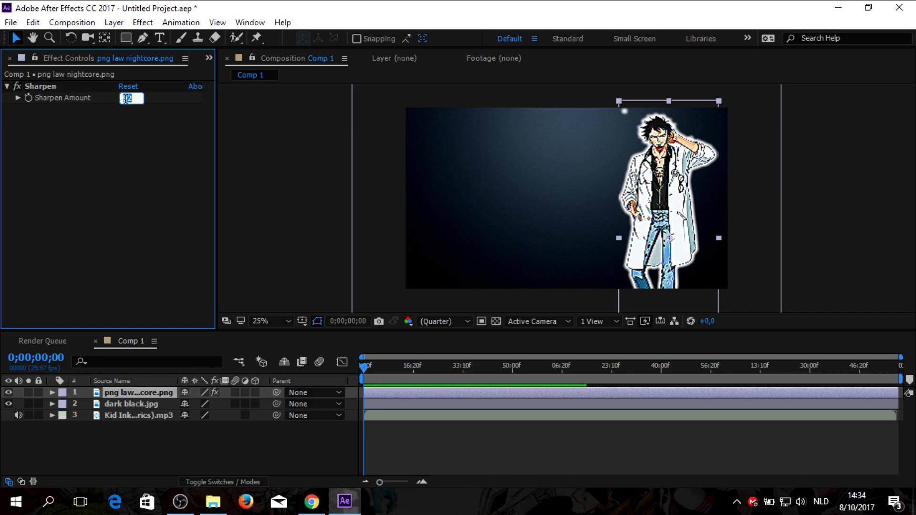
{"action": "type", "text": "20"}
{"action": "key", "text": "Return"}
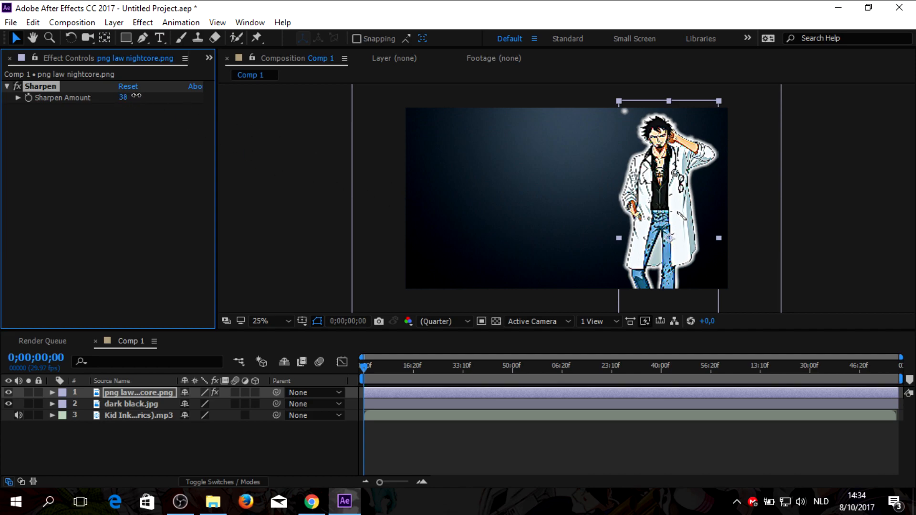
{"action": "left_click_drag", "start_coordinate": [125, 97], "coordinate": [3, 107]}
Set the Sharpen Amount of the Law cut-out to 10.
{"action": "left_click", "coordinate": [124, 98]}
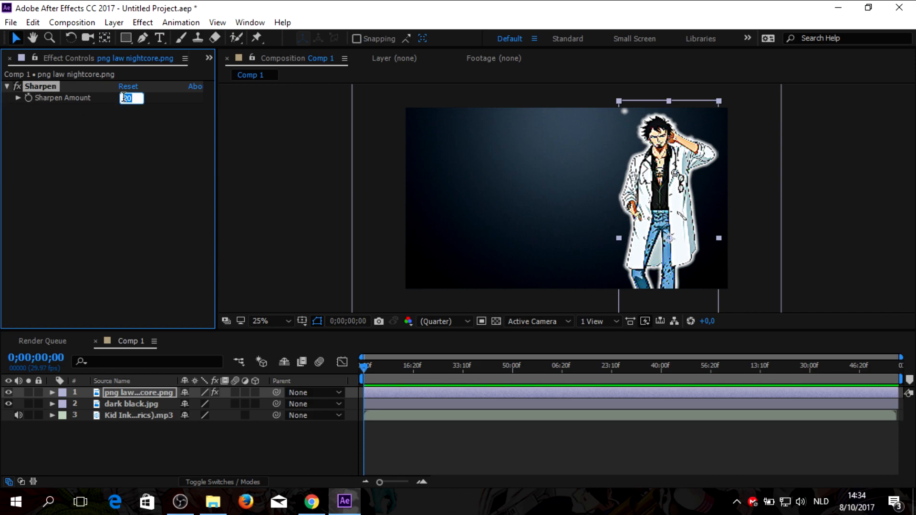
{"action": "type", "text": "10"}
{"action": "key", "text": "Return"}
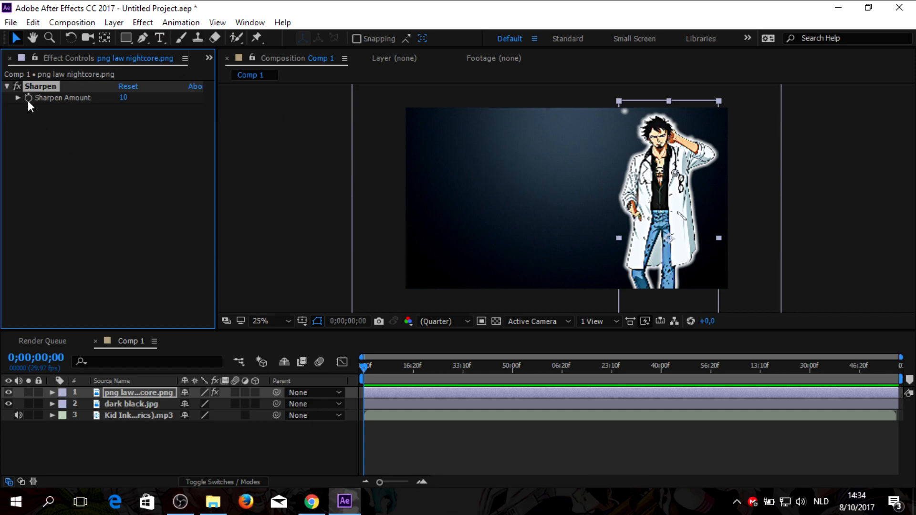
{"action": "left_click", "coordinate": [127, 219]}
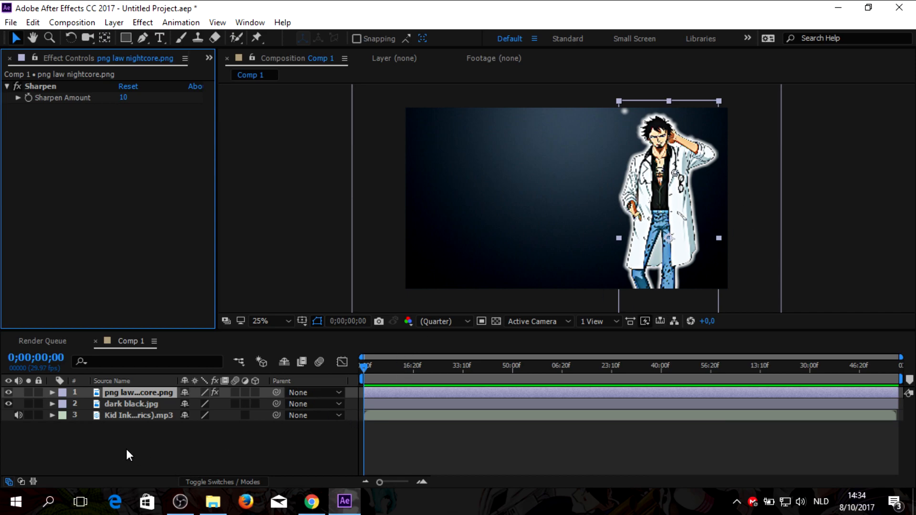
Create a new composition named spectrum and return to the Comp 1 timeline.
{"action": "left_click", "coordinate": [65, 24]}
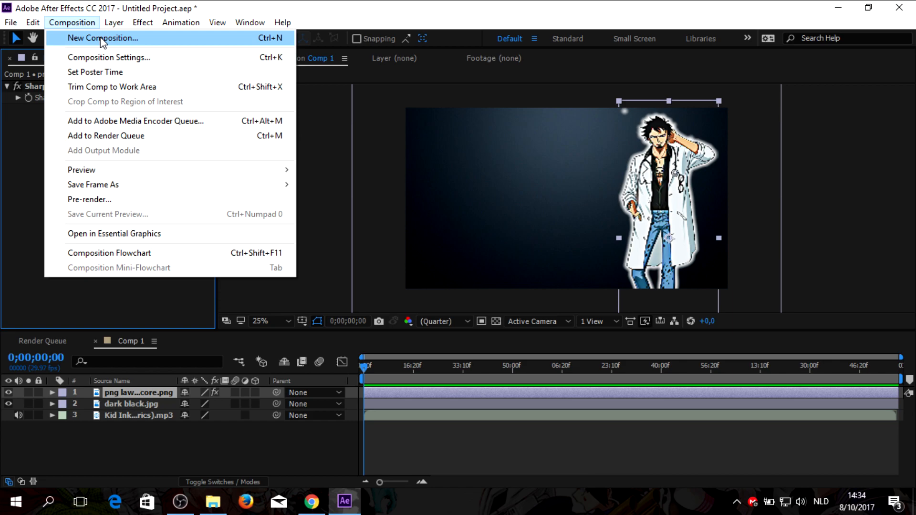
{"action": "left_click", "coordinate": [102, 42]}
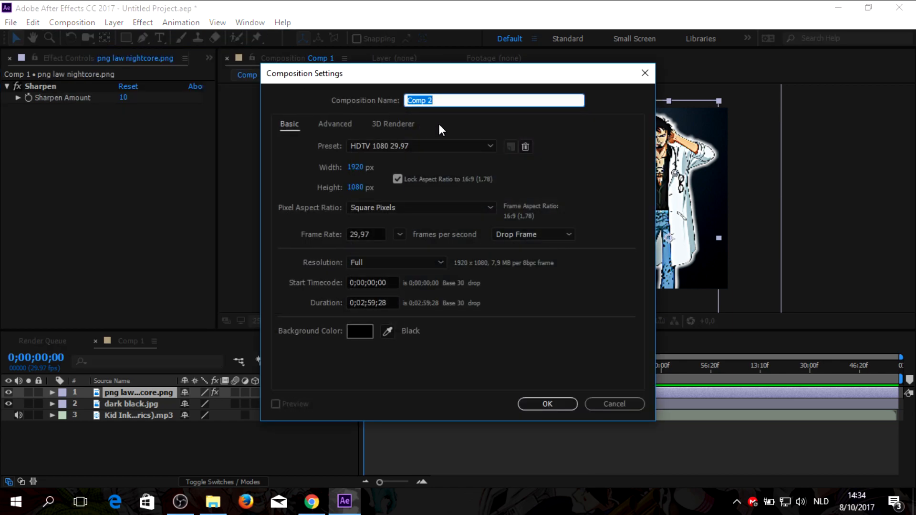
{"action": "type", "text": "spectrum"}
{"action": "left_click", "coordinate": [546, 403]}
{"action": "left_click", "coordinate": [148, 343]}
{"action": "left_click", "coordinate": [206, 343]}
{"action": "left_click", "coordinate": [144, 340]}
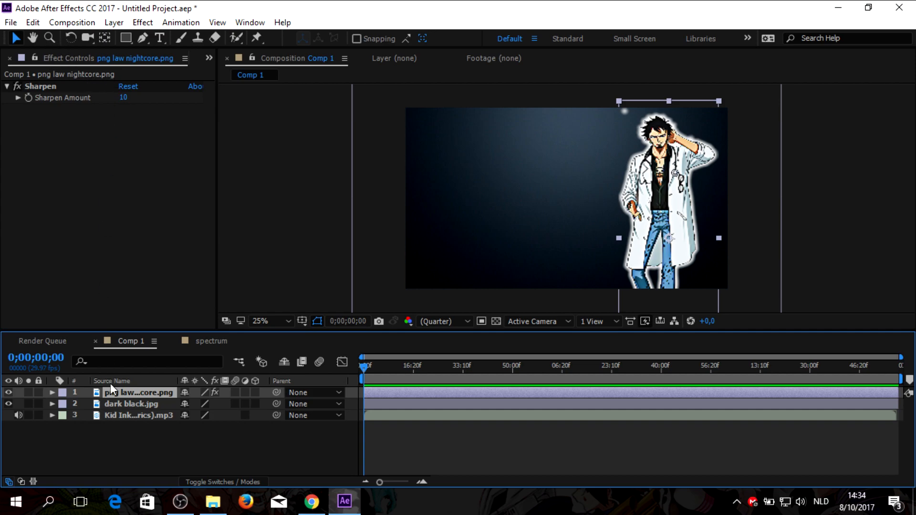
{"action": "left_click", "coordinate": [124, 406]}
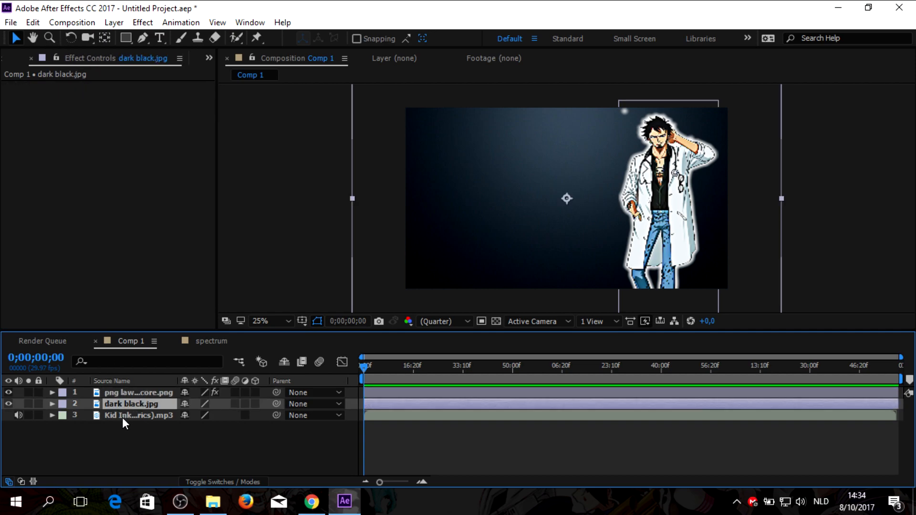
{"action": "left_click", "coordinate": [127, 413]}
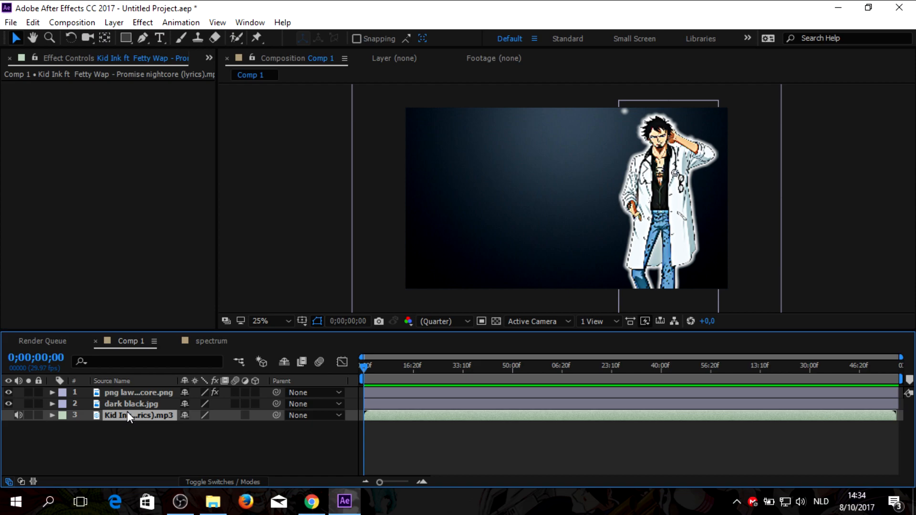
{"action": "left_click", "coordinate": [135, 391]}
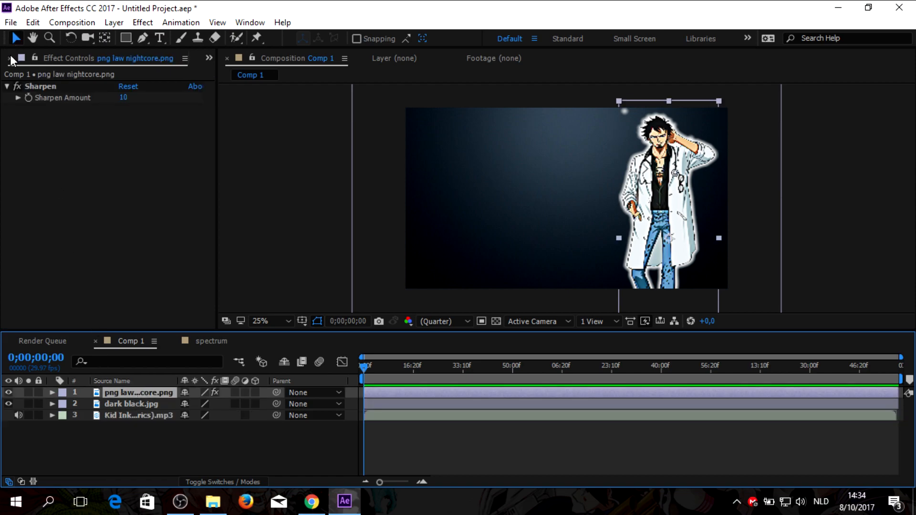
{"action": "scroll", "coordinate": [77, 56], "scroll_direction": "up", "scroll_amount": 1}
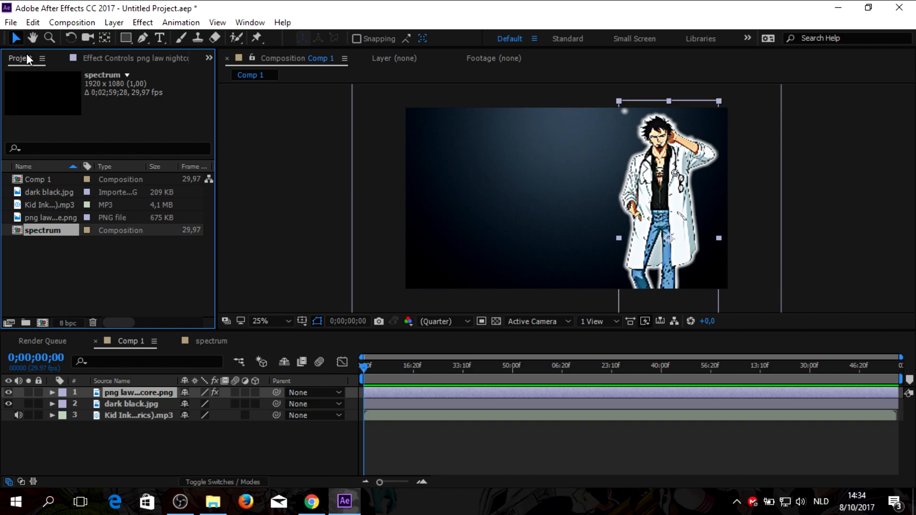
{"action": "left_click", "coordinate": [155, 59]}
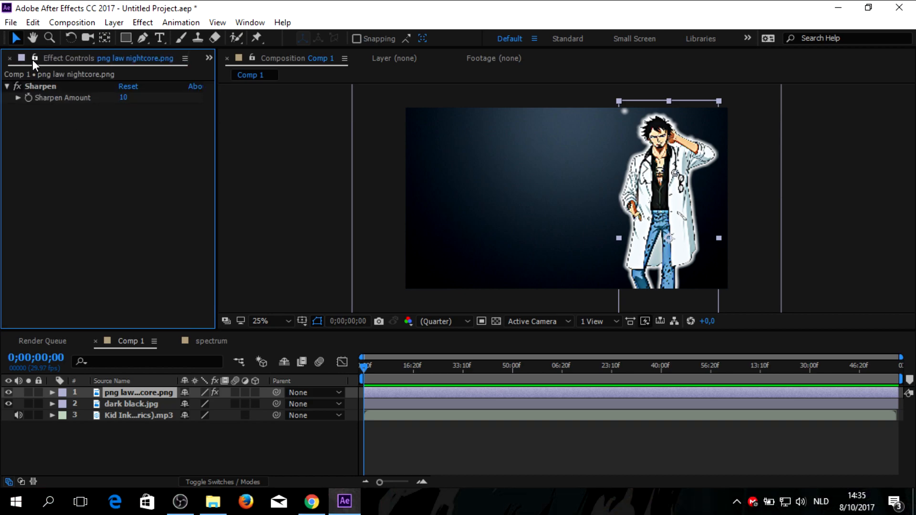
Close the effect controls of the Law cut-out and add the spectrum composition to Comp 1 as the lowest layer.
{"action": "left_click", "coordinate": [185, 58]}
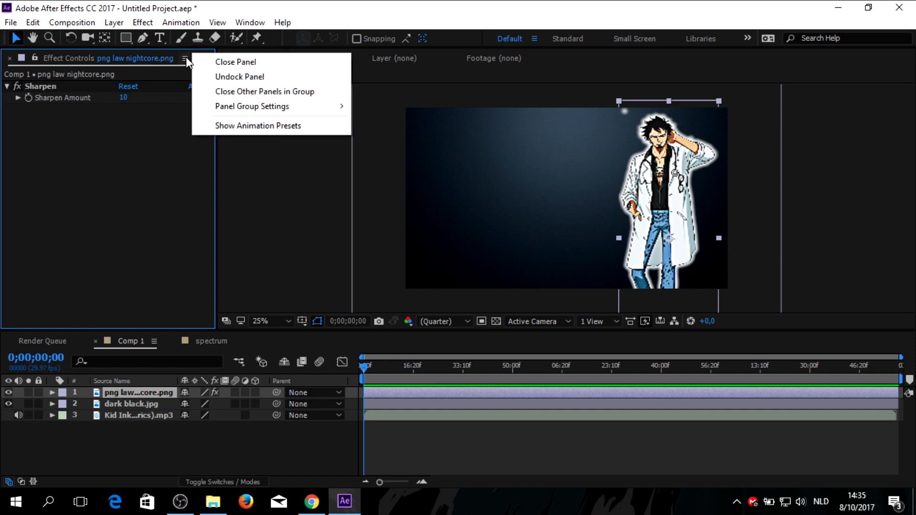
{"action": "left_click", "coordinate": [224, 61]}
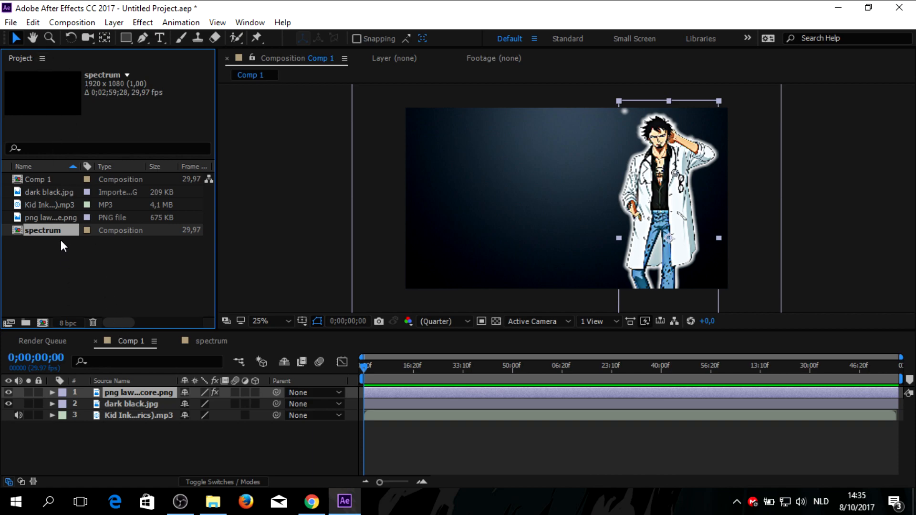
{"action": "left_click_drag", "start_coordinate": [59, 229], "coordinate": [128, 429]}
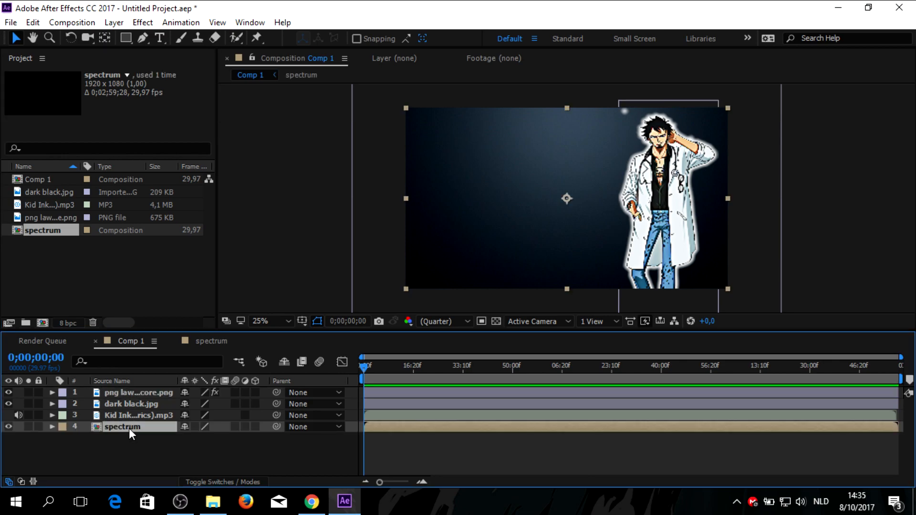
{"action": "double_click", "coordinate": [129, 428]}
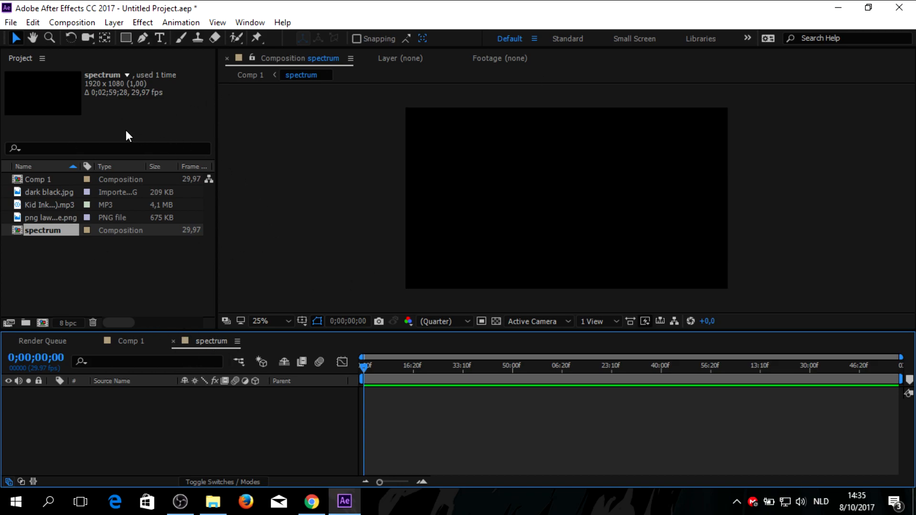
{"action": "left_click", "coordinate": [32, 22]}
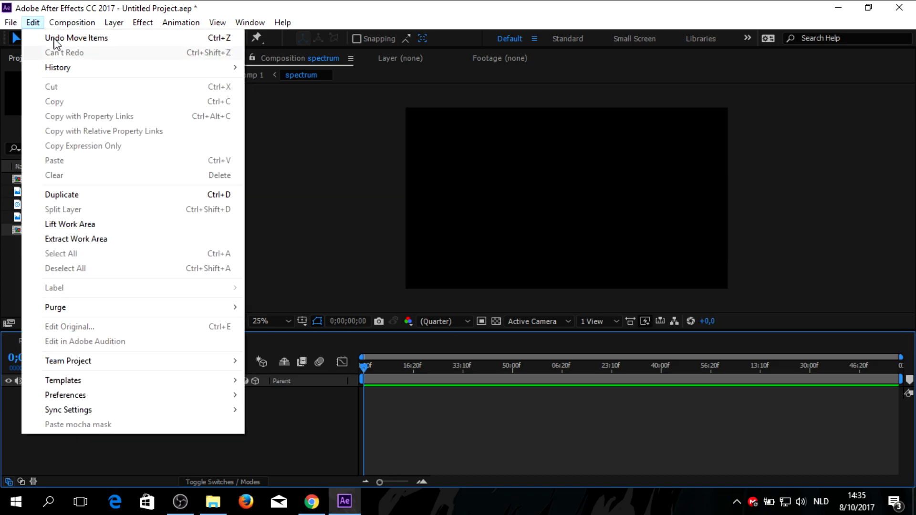
{"action": "left_click", "coordinate": [114, 22]}
{"action": "left_click", "coordinate": [462, 6]}
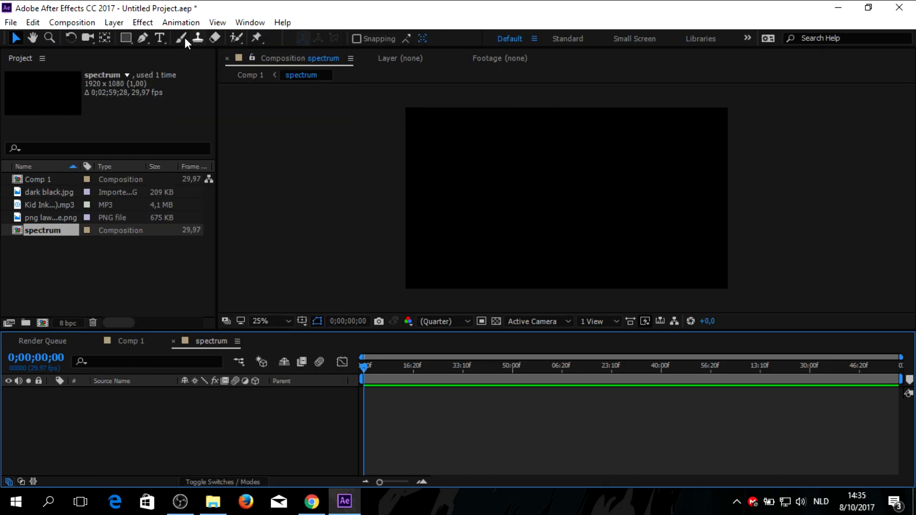
{"action": "left_click", "coordinate": [145, 21]}
{"action": "left_click", "coordinate": [143, 23]}
{"action": "left_click_drag", "start_coordinate": [59, 230], "coordinate": [98, 401]}
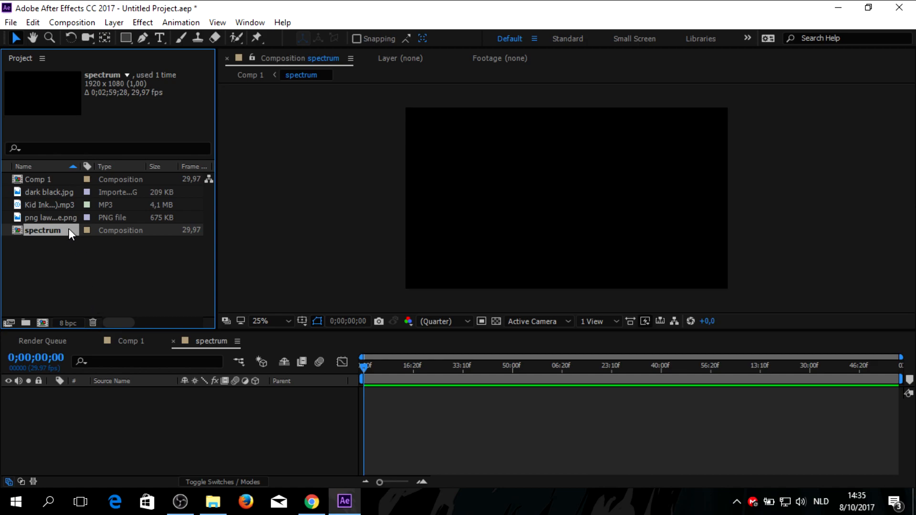
{"action": "left_click", "coordinate": [142, 340]}
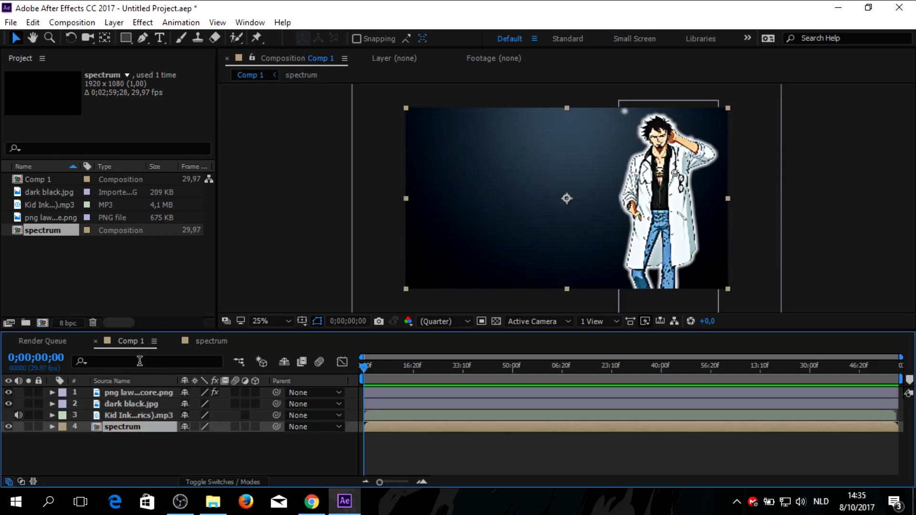
{"action": "left_click", "coordinate": [146, 24]}
{"action": "left_click", "coordinate": [154, 23]}
{"action": "left_click", "coordinate": [211, 343]}
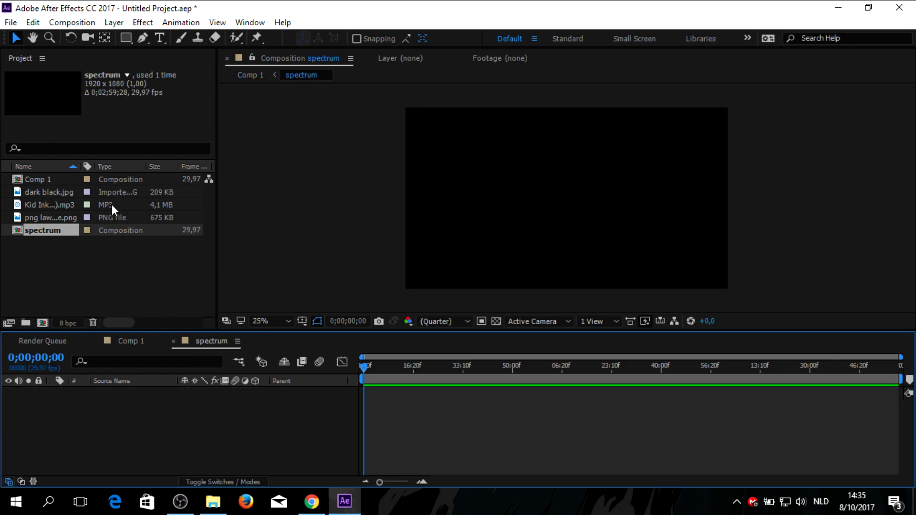
{"action": "left_click_drag", "start_coordinate": [41, 180], "coordinate": [67, 213]}
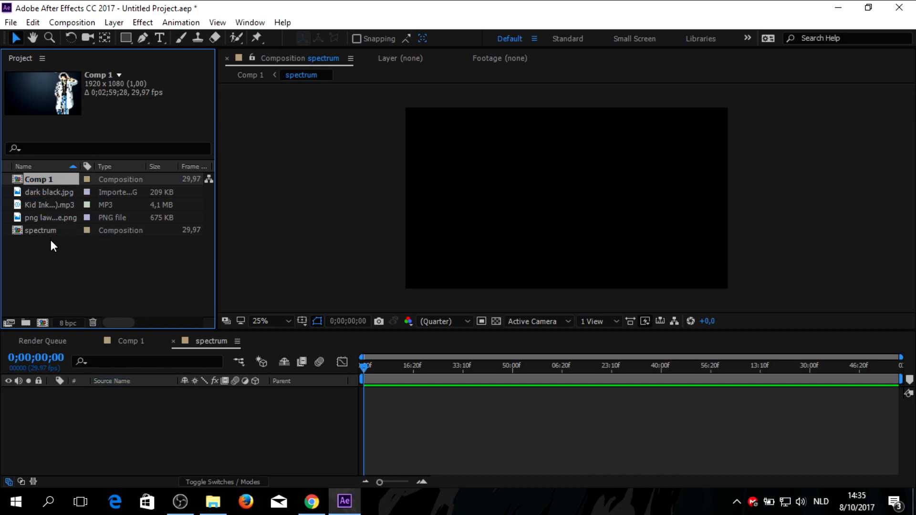
{"action": "left_click", "coordinate": [53, 231]}
{"action": "left_click_drag", "start_coordinate": [55, 230], "coordinate": [23, 237]}
{"action": "left_click", "coordinate": [118, 343]}
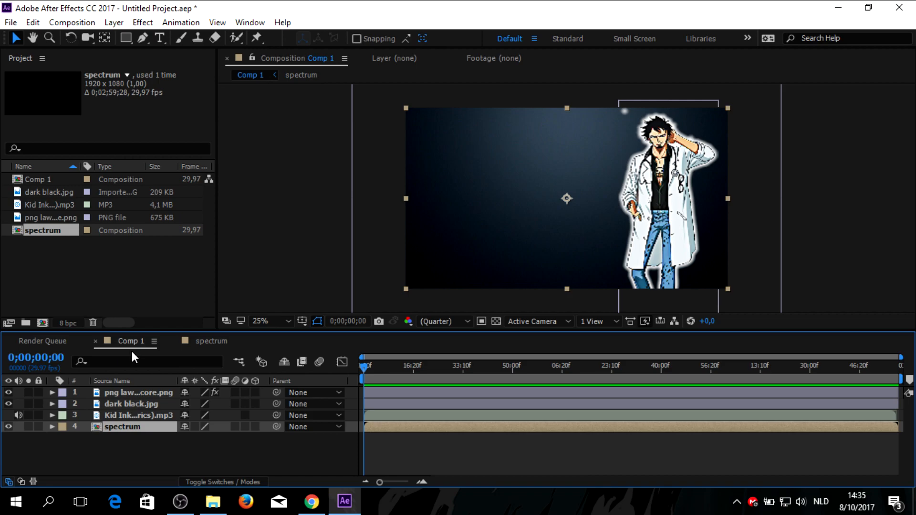
Apply the Audio Spectrum effect to the spectrum layer with Kid Ink ft Fetty Wap - Promise nightcore (lyrics).mp3 as its audio layer.
{"action": "left_click", "coordinate": [145, 25]}
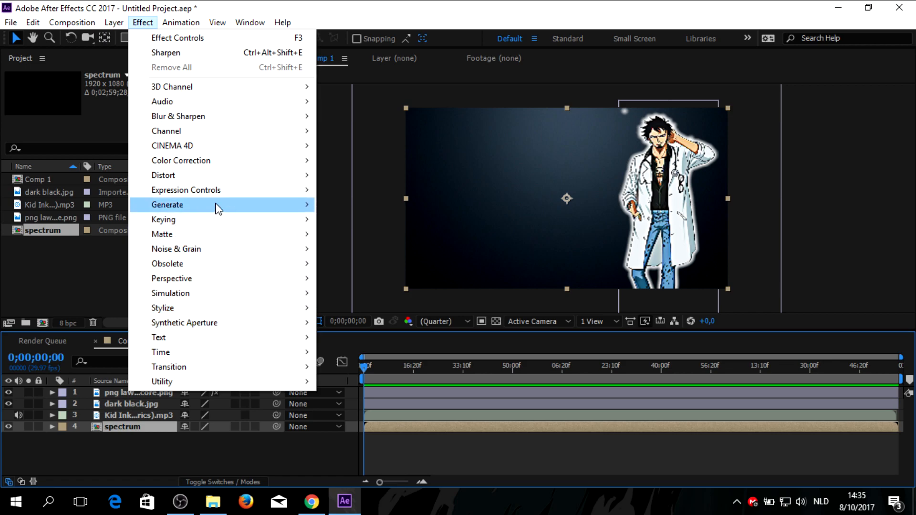
{"action": "mouse_move", "coordinate": [217, 208]}
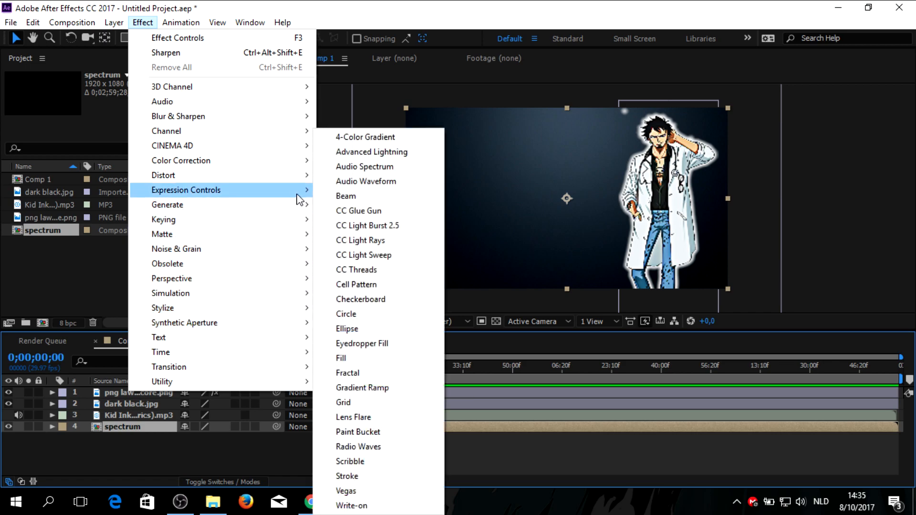
{"action": "left_click", "coordinate": [395, 169]}
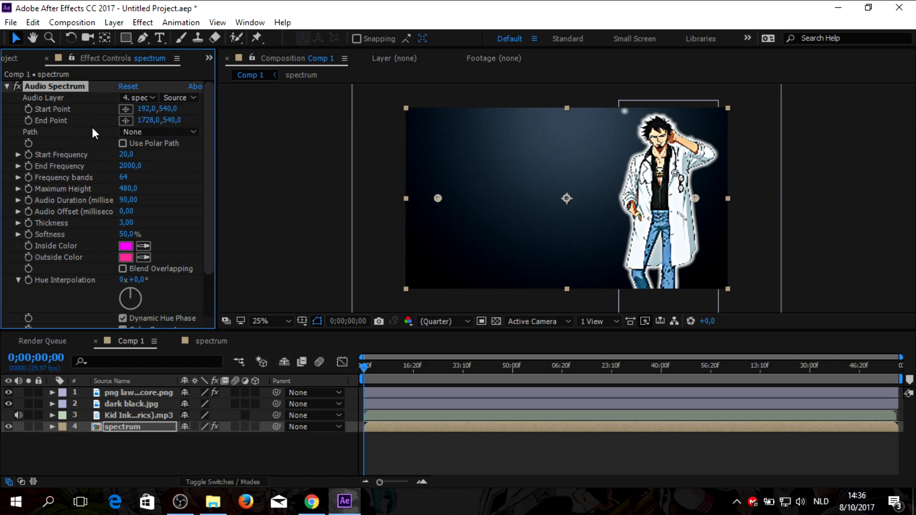
{"action": "left_click", "coordinate": [144, 98]}
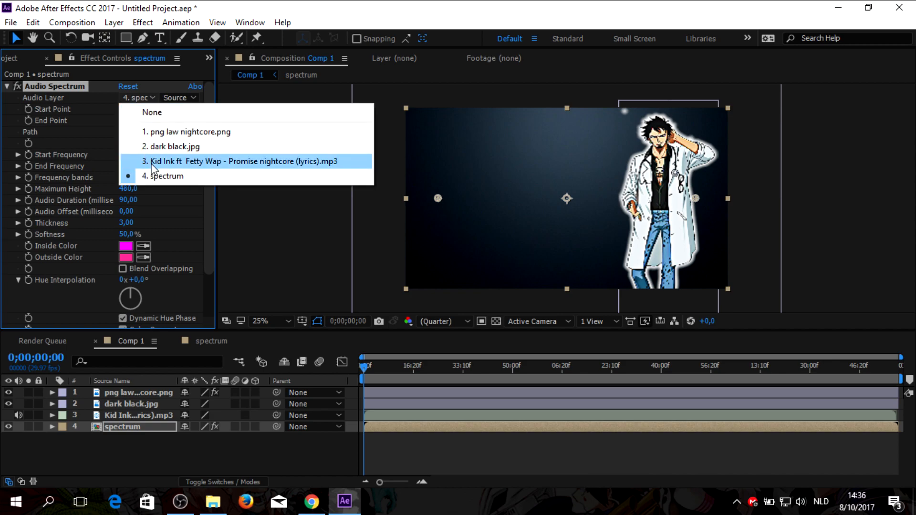
{"action": "left_click", "coordinate": [188, 163]}
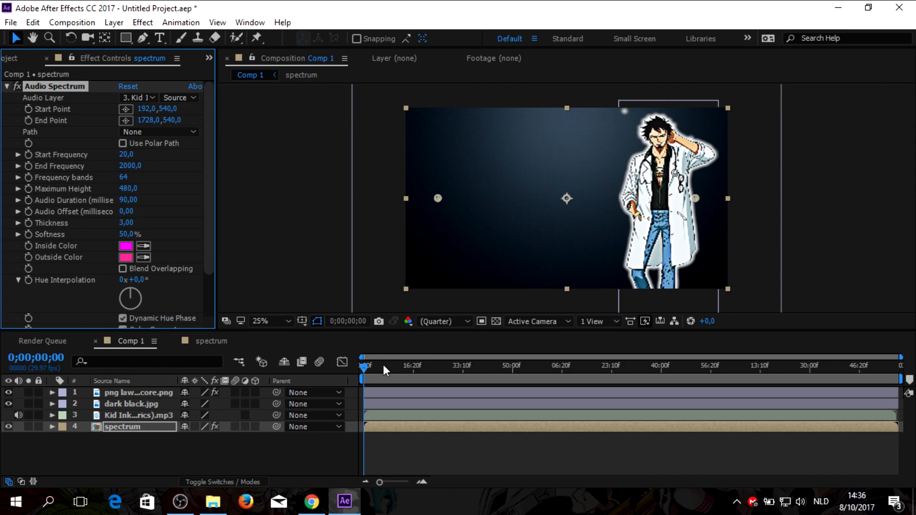
Preview the start of Comp 1 with the spectrum effect and return the playhead to the beginning.
{"action": "key", "text": "space"}
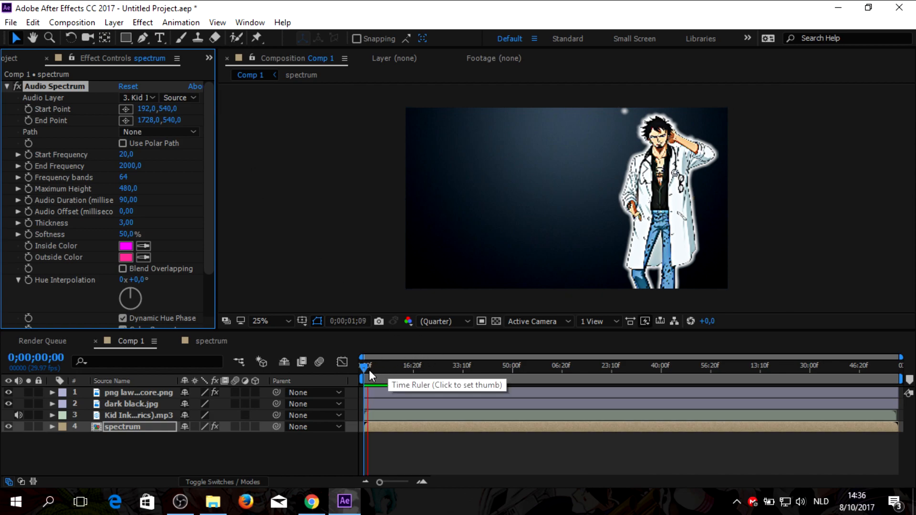
{"action": "key", "text": "space"}
{"action": "left_click_drag", "start_coordinate": [370, 367], "coordinate": [345, 366]}
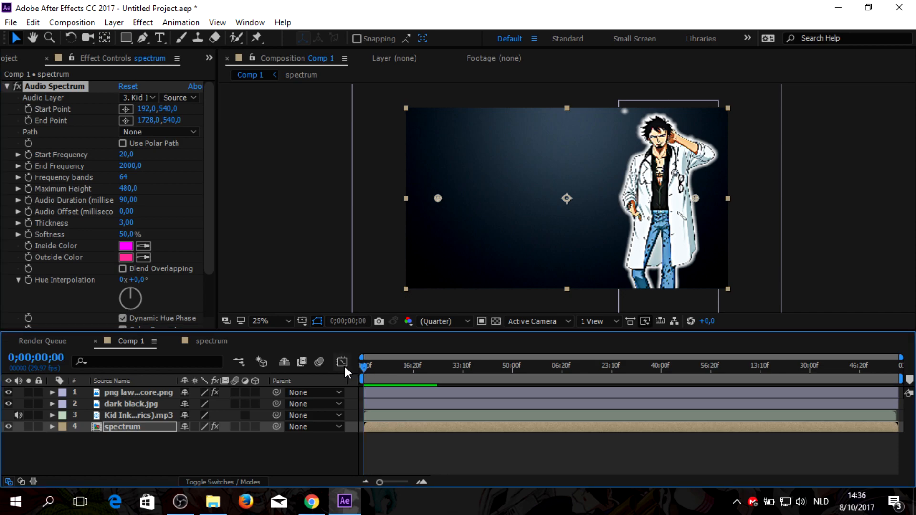
Move the spectrum layer above the Law cut-out in the layer order and shift the spectrum lower in the frame.
{"action": "left_click_drag", "start_coordinate": [130, 422], "coordinate": [134, 398]}
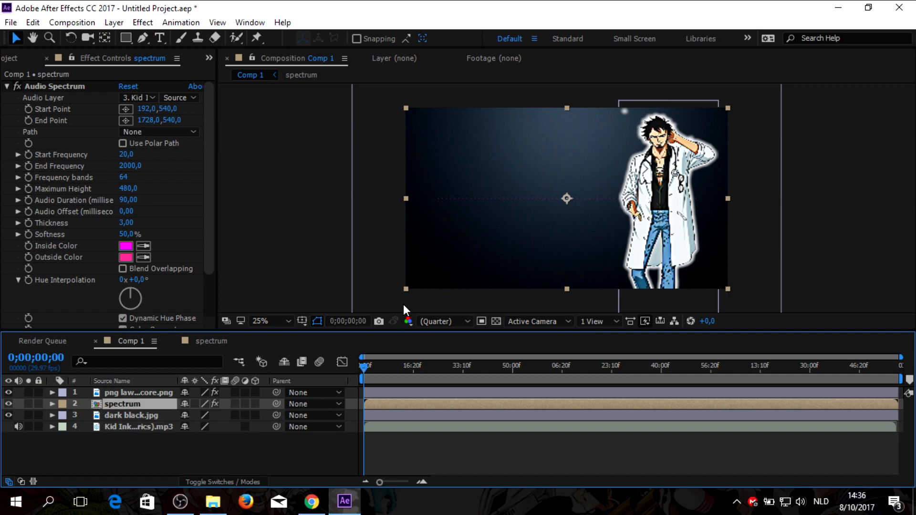
{"action": "left_click_drag", "start_coordinate": [165, 405], "coordinate": [162, 388]}
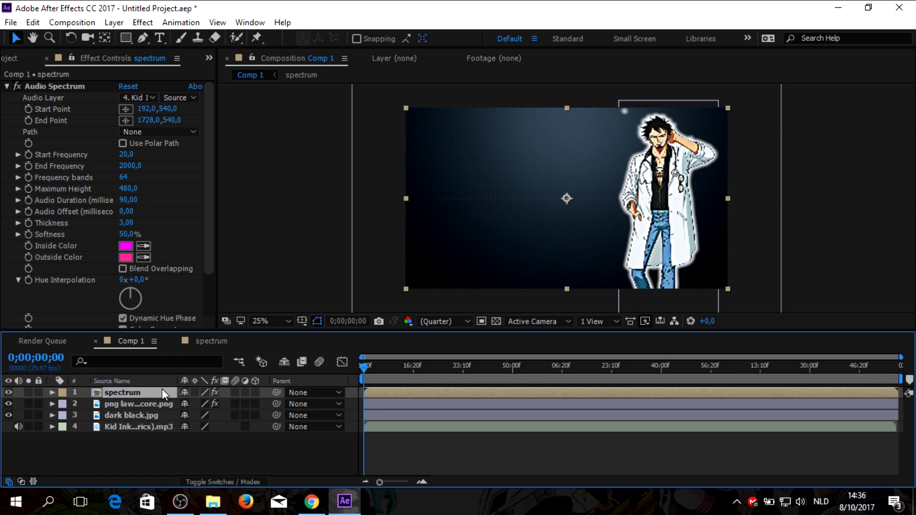
{"action": "left_click_drag", "start_coordinate": [568, 199], "coordinate": [568, 232]}
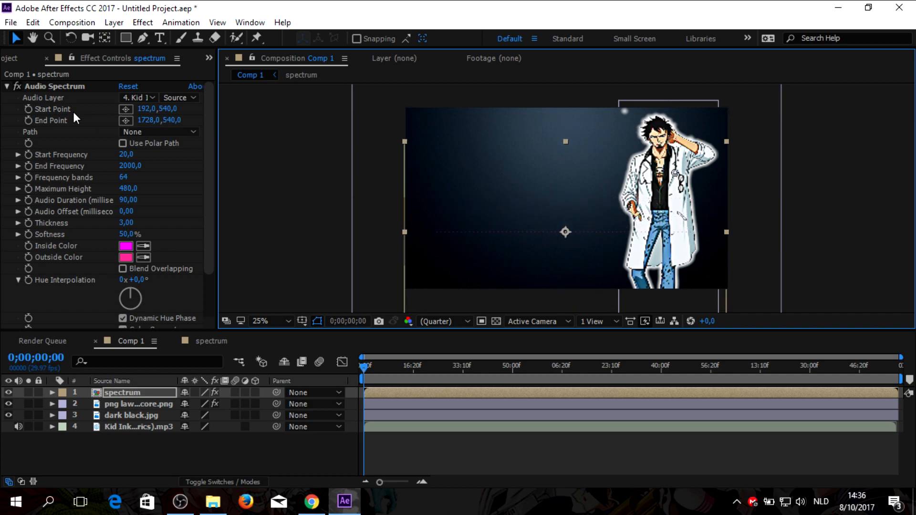
Set the Audio Spectrum's Inside Color and Outside Color to light blues sampled from the Law cut-out's jeans.
{"action": "left_click", "coordinate": [153, 98]}
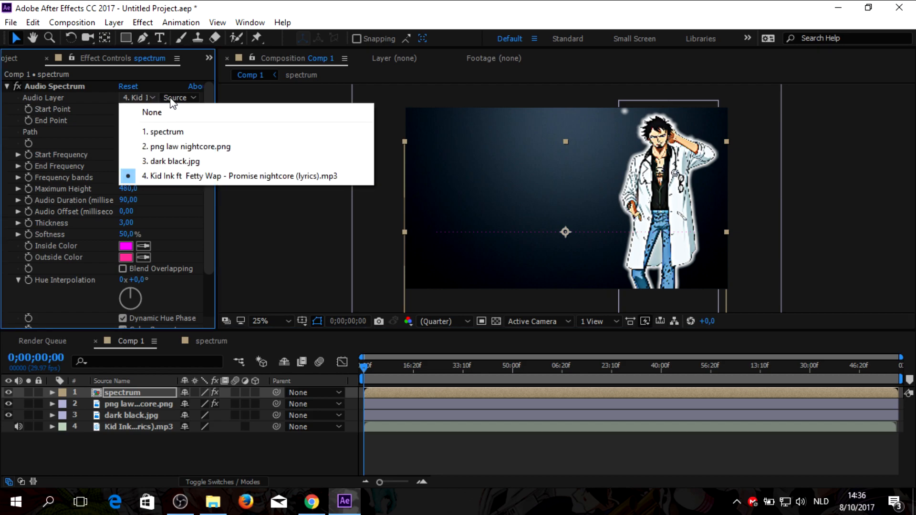
{"action": "left_click", "coordinate": [211, 100]}
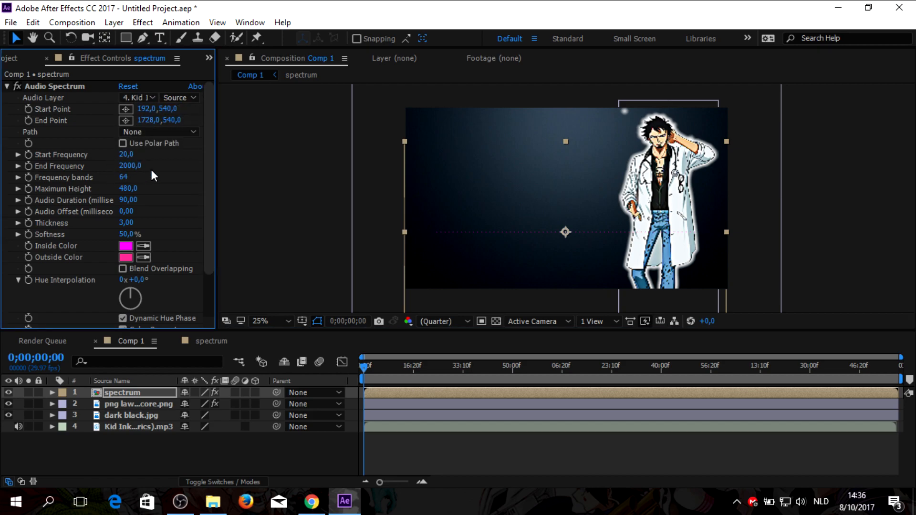
{"action": "left_click", "coordinate": [143, 246]}
{"action": "left_click", "coordinate": [655, 239]}
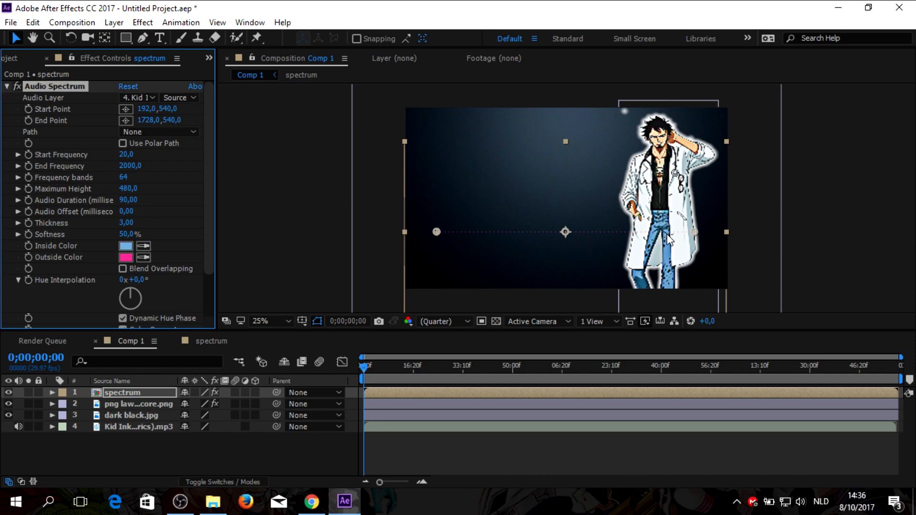
{"action": "left_click", "coordinate": [143, 257]}
{"action": "left_click", "coordinate": [652, 241]}
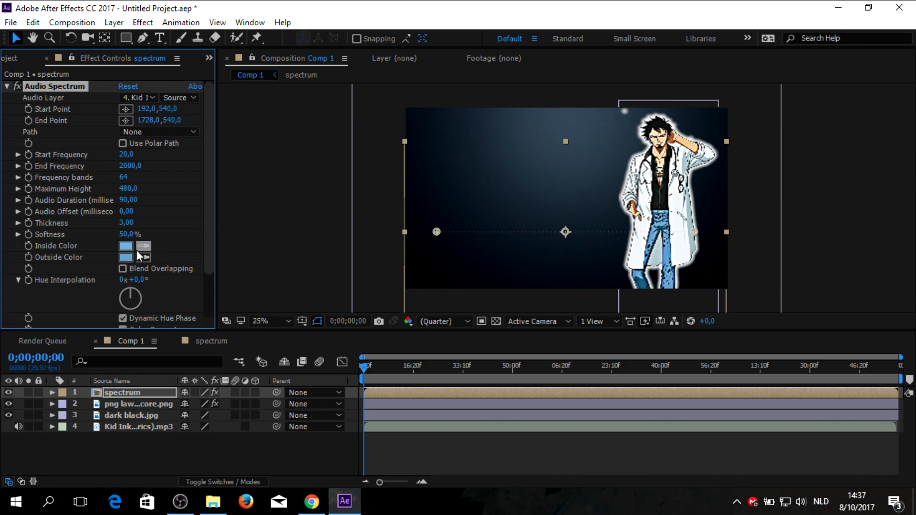
Sample white from the character's coat as the spectrum's outside color.
{"action": "left_click", "coordinate": [143, 257]}
{"action": "left_click", "coordinate": [641, 254]}
{"action": "left_click_drag", "start_coordinate": [365, 365], "coordinate": [351, 388]}
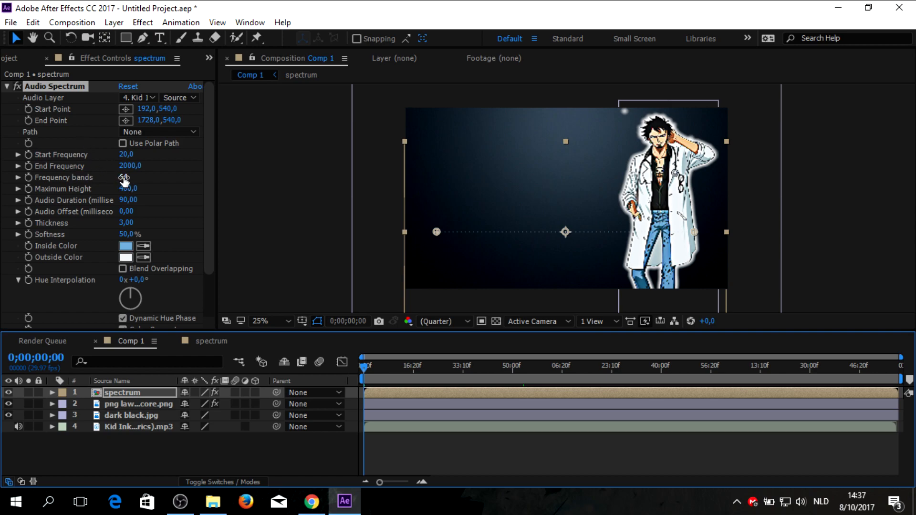
Set the Audio Spectrum's maximum height to 1120, preview at 0;00;22;09, and increase the height further.
{"action": "left_click_drag", "start_coordinate": [126, 189], "coordinate": [172, 192]}
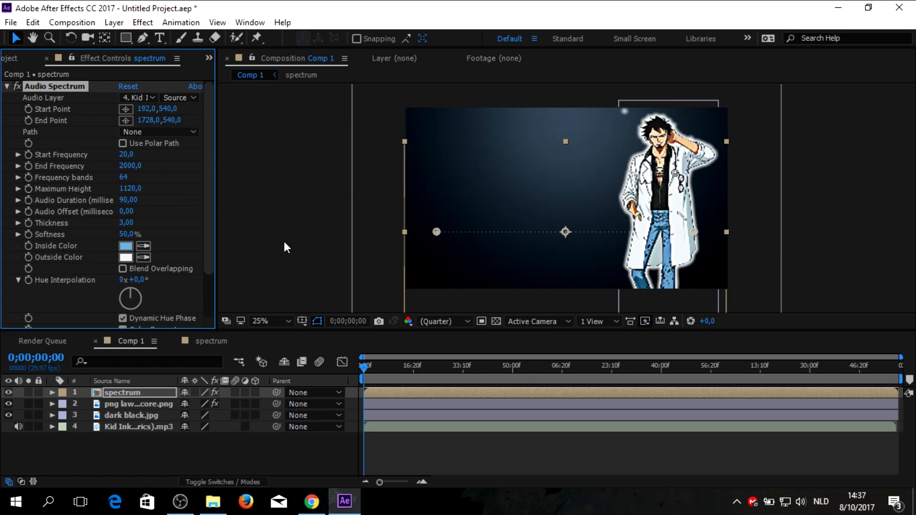
{"action": "left_click_drag", "start_coordinate": [362, 368], "coordinate": [430, 392]}
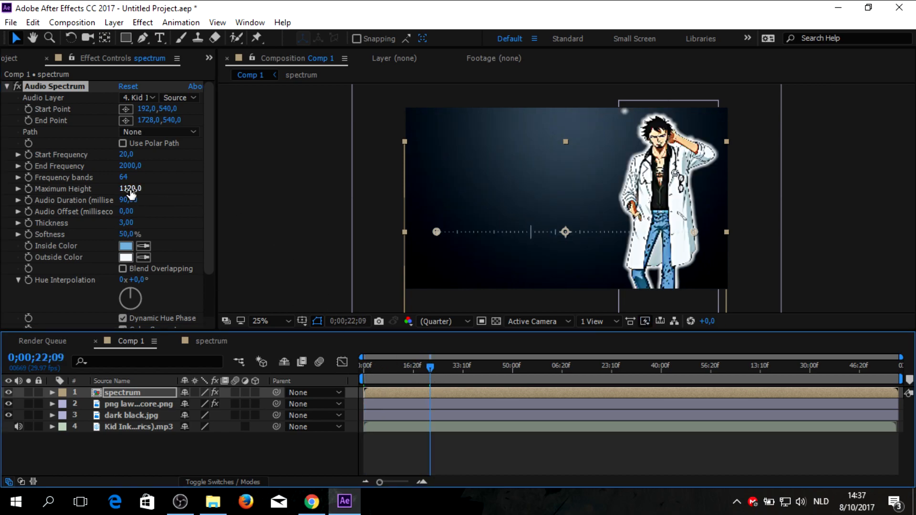
{"action": "left_click_drag", "start_coordinate": [130, 189], "coordinate": [407, 192]}
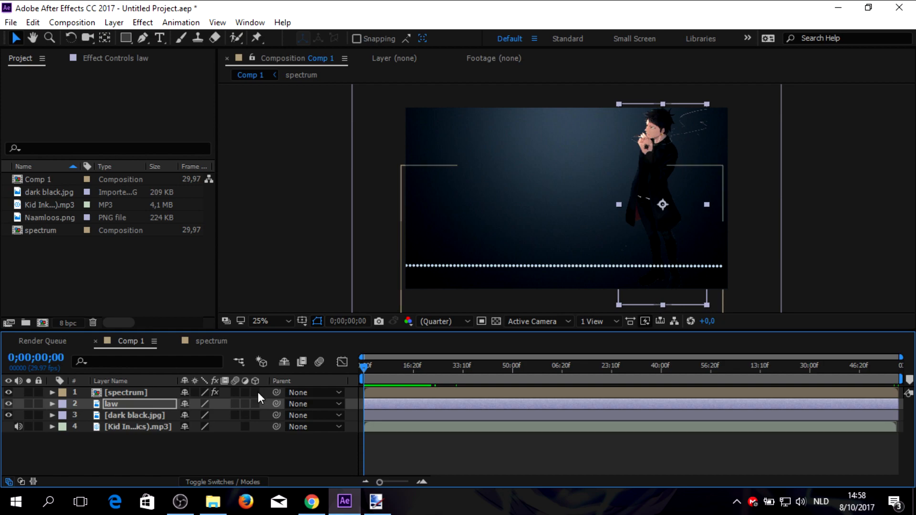
Apply the Drop Shadow effect to the law layer.
{"action": "left_click", "coordinate": [148, 24]}
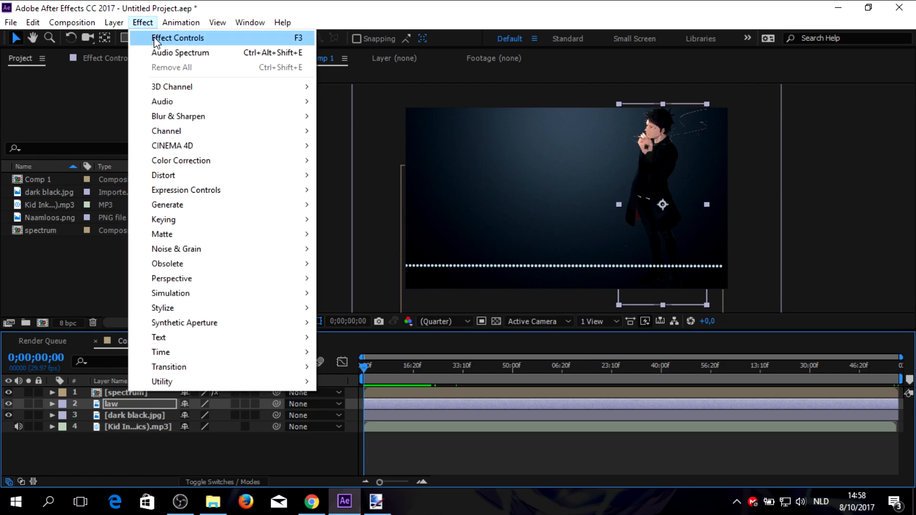
{"action": "mouse_move", "coordinate": [202, 293]}
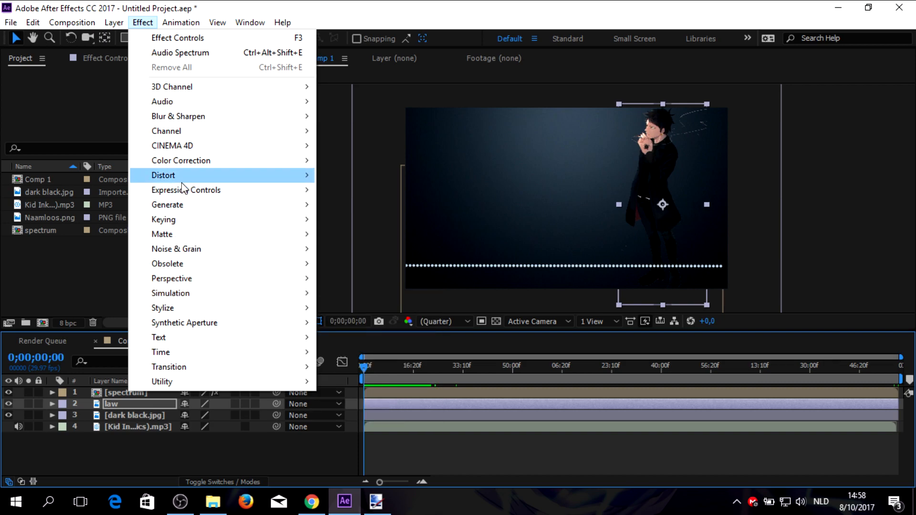
{"action": "mouse_move", "coordinate": [186, 183]}
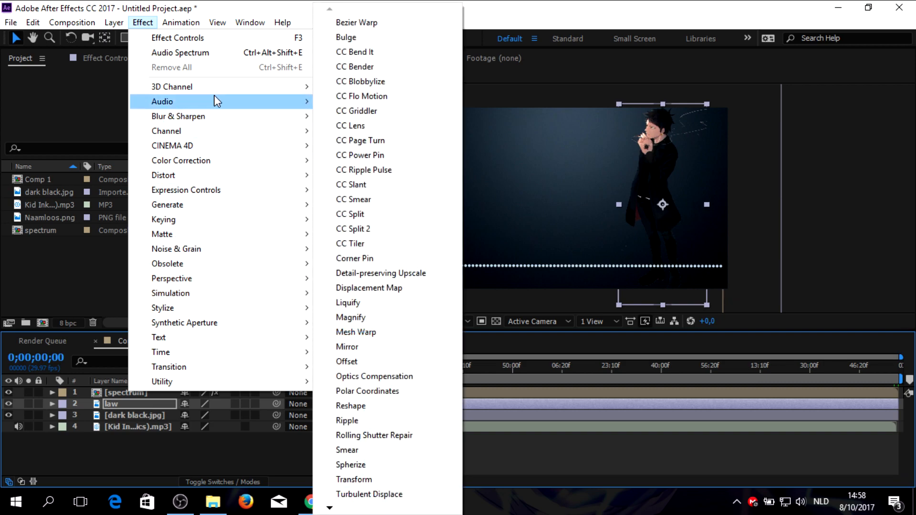
{"action": "mouse_move", "coordinate": [218, 111]}
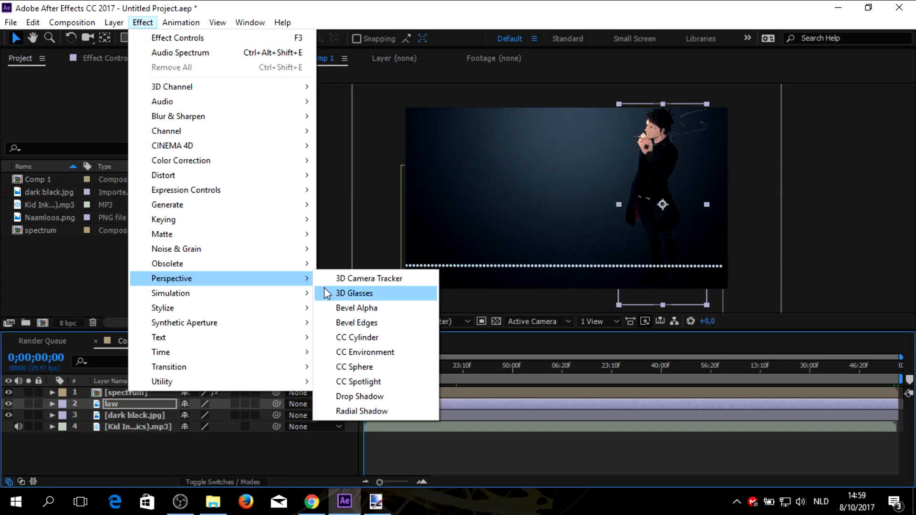
{"action": "left_click", "coordinate": [377, 397]}
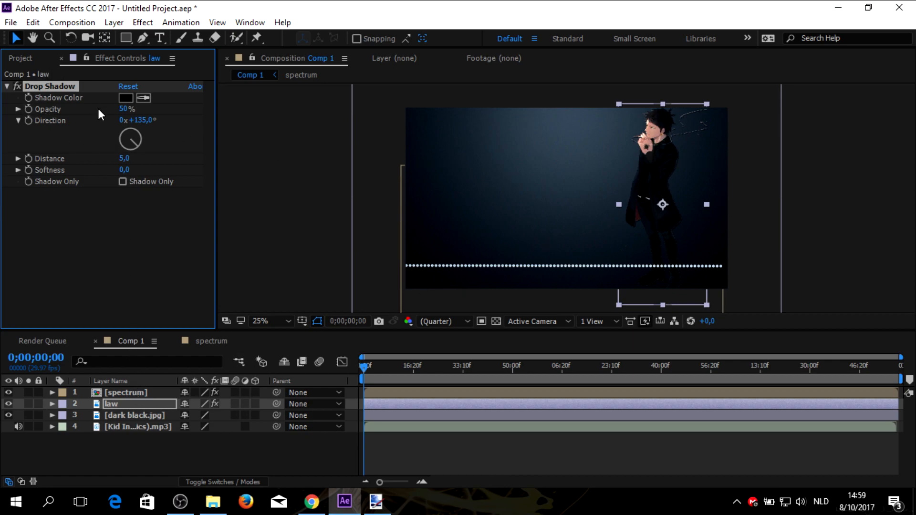
Set the law layer's drop shadow color to white (ffffff) and its opacity to 40%.
{"action": "left_click_drag", "start_coordinate": [124, 114], "coordinate": [201, 114]}
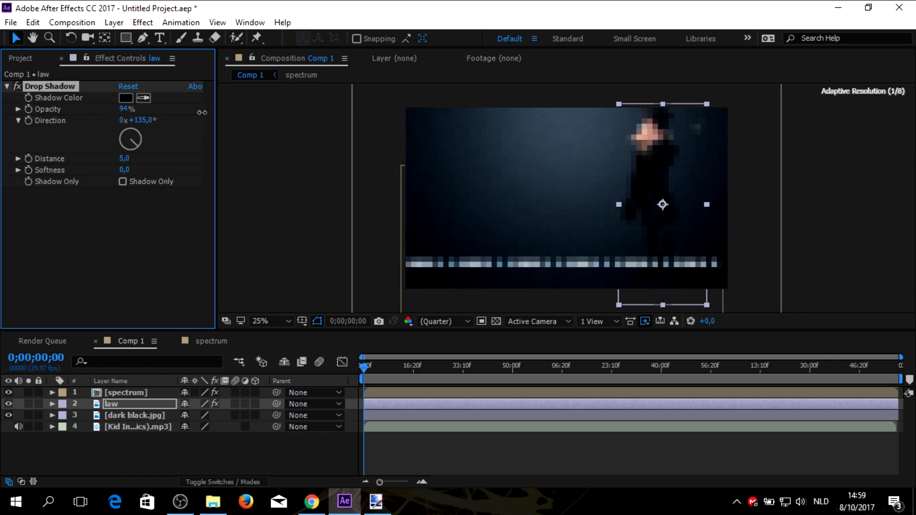
{"action": "left_click_drag", "start_coordinate": [126, 111], "coordinate": [55, 131]}
{"action": "left_click", "coordinate": [126, 98]}
{"action": "type", "text": "ffffff"}
{"action": "left_click", "coordinate": [694, 127]}
{"action": "left_click_drag", "start_coordinate": [126, 109], "coordinate": [138, 109]}
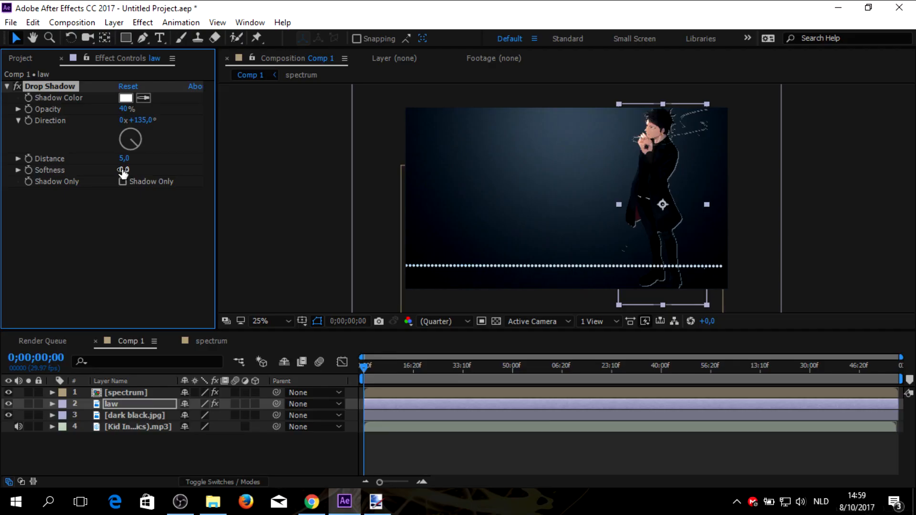
Set the law layer's drop shadow softness to 82 and opacity to 72%, leaving Shadow Only off.
{"action": "left_click_drag", "start_coordinate": [123, 171], "coordinate": [156, 171]}
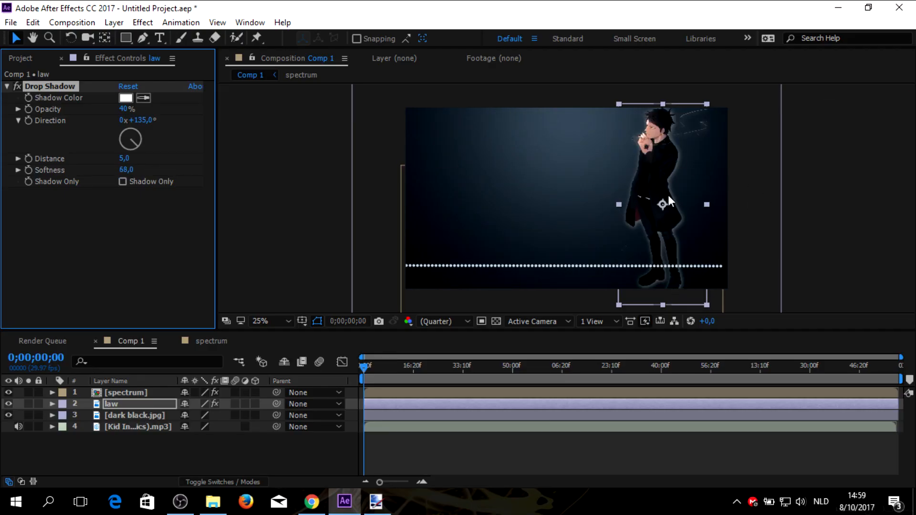
{"action": "left_click", "coordinate": [122, 181]}
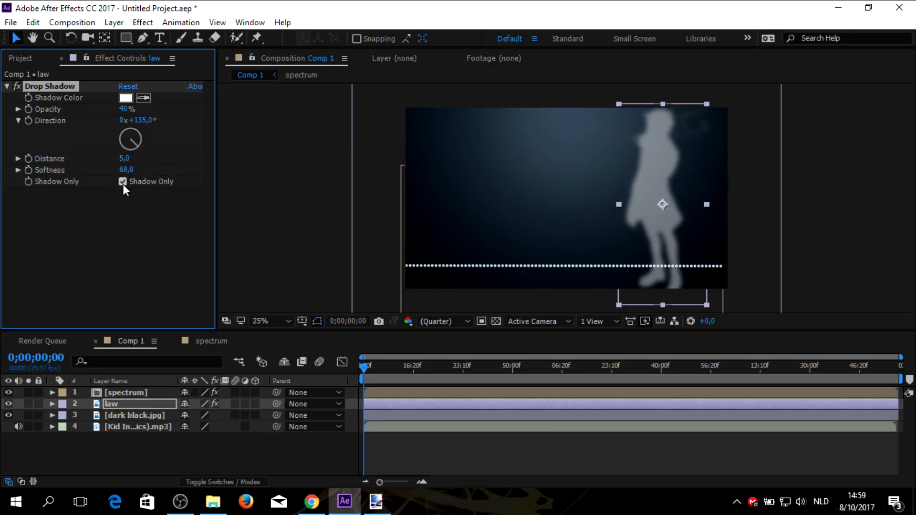
{"action": "left_click", "coordinate": [122, 184]}
{"action": "left_click_drag", "start_coordinate": [125, 171], "coordinate": [137, 172]}
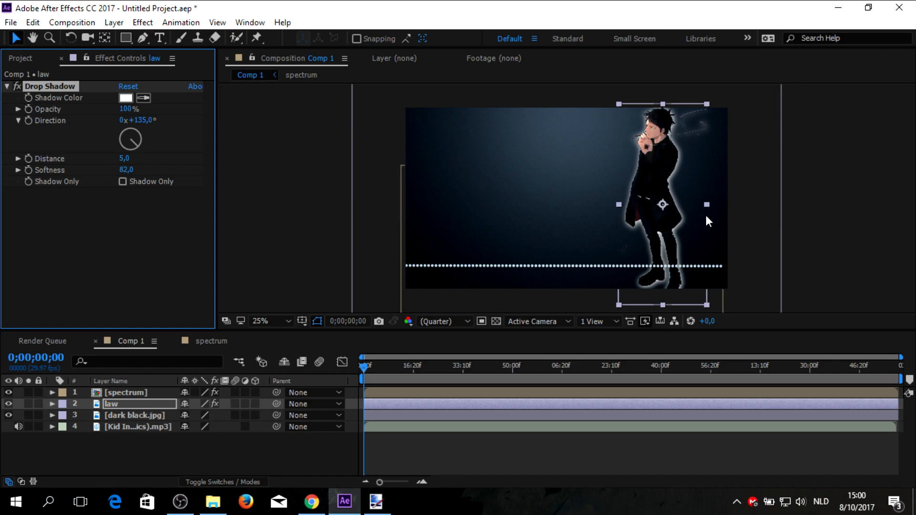
{"action": "left_click_drag", "start_coordinate": [133, 111], "coordinate": [84, 109]}
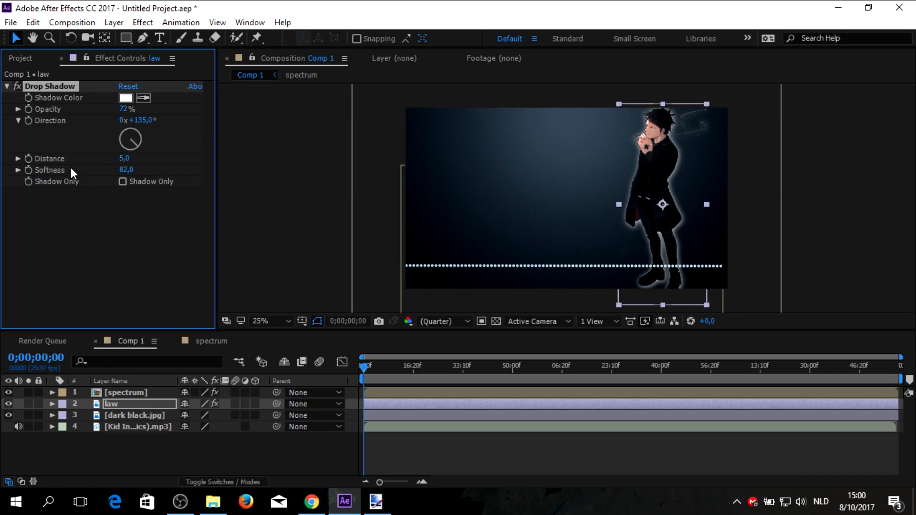
{"action": "left_click_drag", "start_coordinate": [57, 88], "coordinate": [108, 137]}
Apply the Drop Shadow effect to the spectrum layer.
{"action": "left_click", "coordinate": [143, 23]}
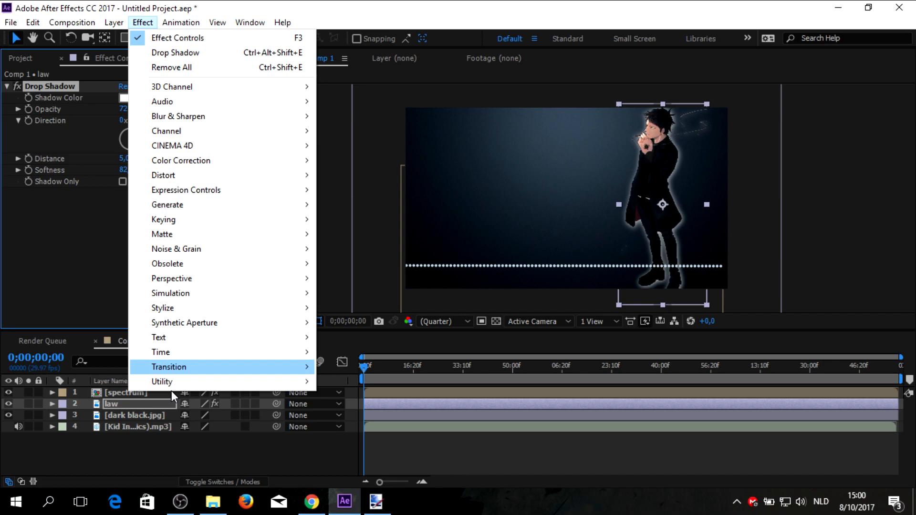
{"action": "left_click", "coordinate": [125, 393]}
{"action": "left_click", "coordinate": [139, 23]}
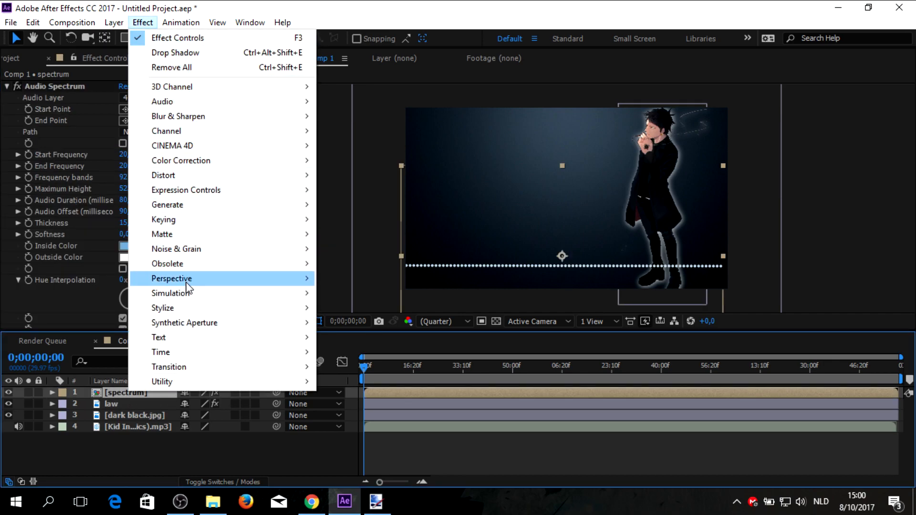
{"action": "mouse_move", "coordinate": [242, 282]}
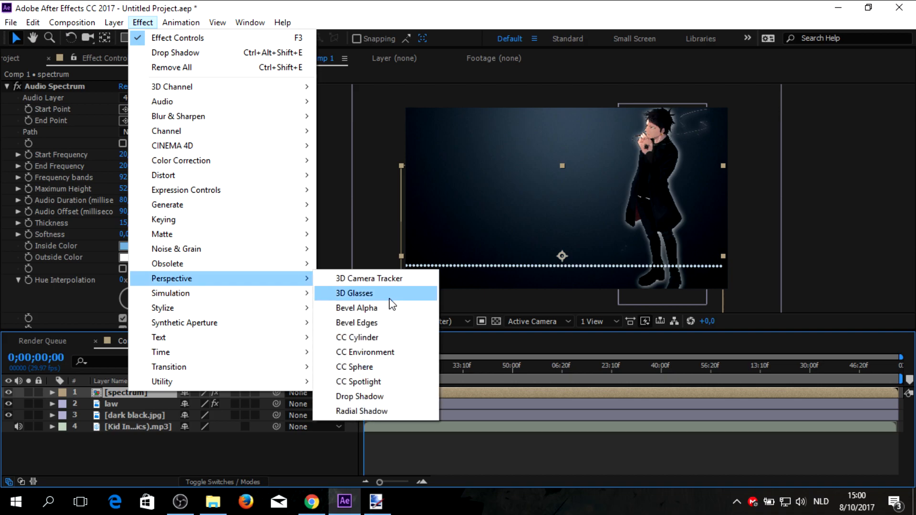
{"action": "left_click", "coordinate": [360, 397]}
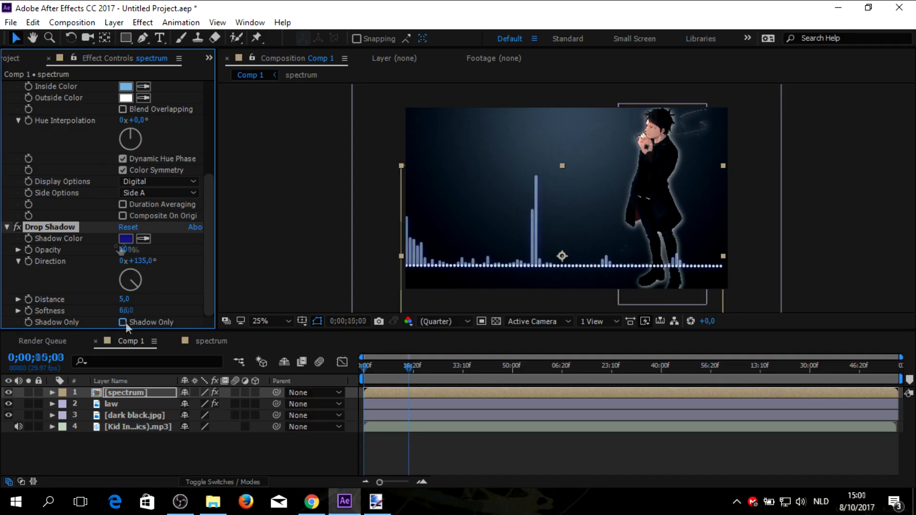
Briefly preview the spectrum's shadow alone, and collapse the layer's Drop Shadow and Audio Spectrum settings.
{"action": "left_click", "coordinate": [124, 322]}
{"action": "left_click", "coordinate": [123, 322]}
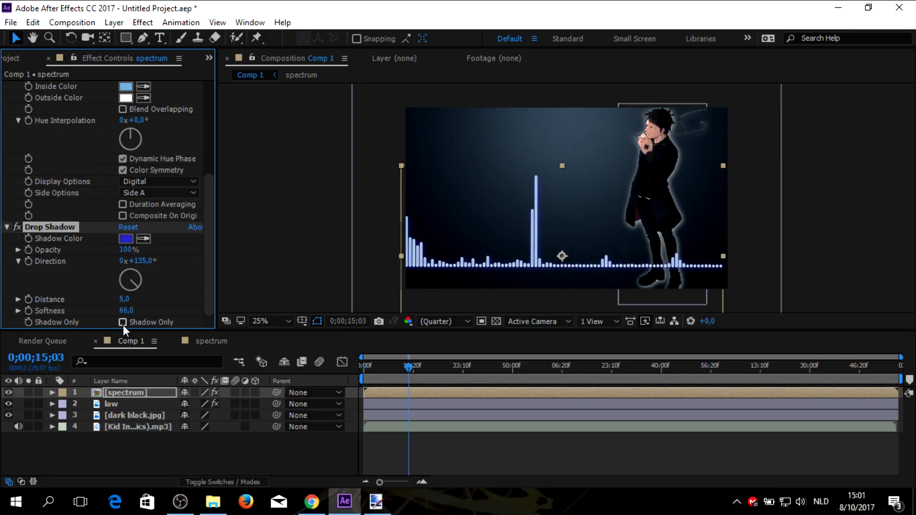
{"action": "scroll", "coordinate": [189, 279], "scroll_direction": "up", "scroll_amount": 2}
{"action": "scroll", "coordinate": [164, 251], "scroll_direction": "down", "scroll_amount": 2}
{"action": "left_click", "coordinate": [7, 227]}
{"action": "scroll", "coordinate": [17, 178], "scroll_direction": "up", "scroll_amount": 3}
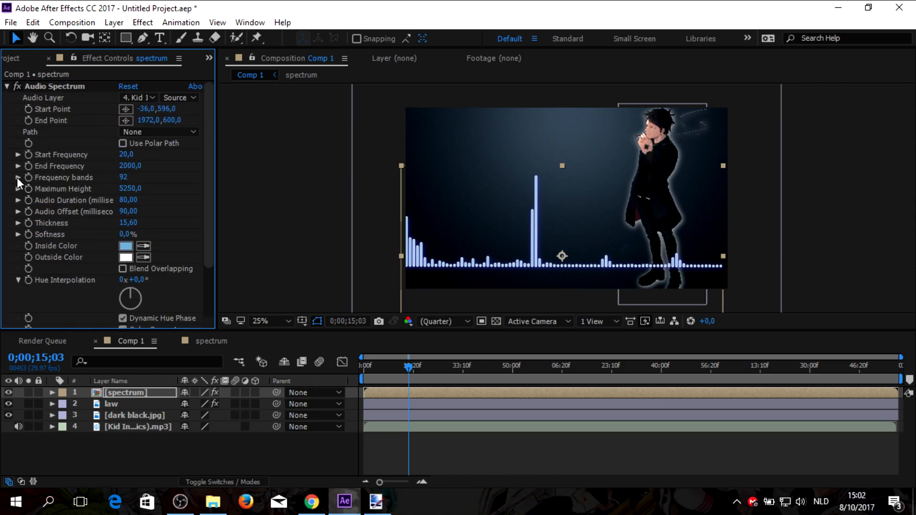
{"action": "left_click", "coordinate": [6, 87]}
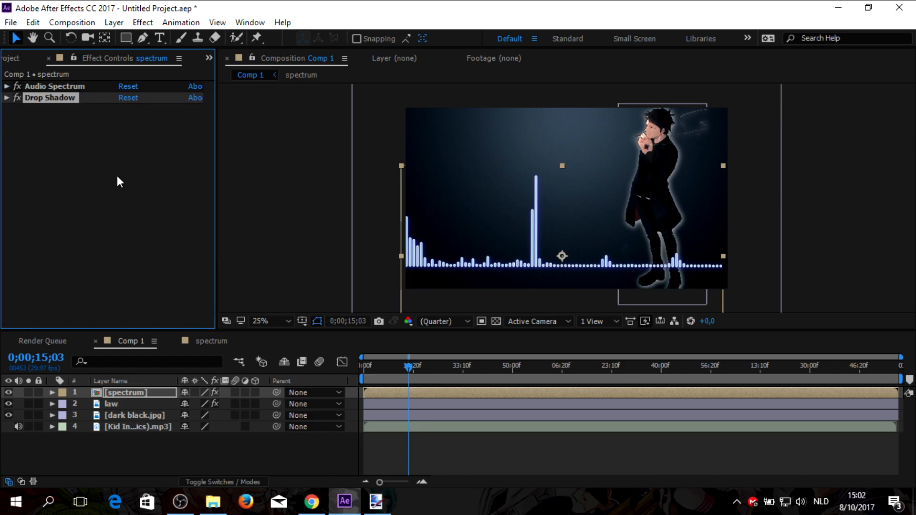
Examine the glow around the spectrum bars up close, and set the composition view's magnification to Fit.
{"action": "key", "text": "period"}
{"action": "scroll", "coordinate": [493, 211], "scroll_direction": "down", "scroll_amount": 2}
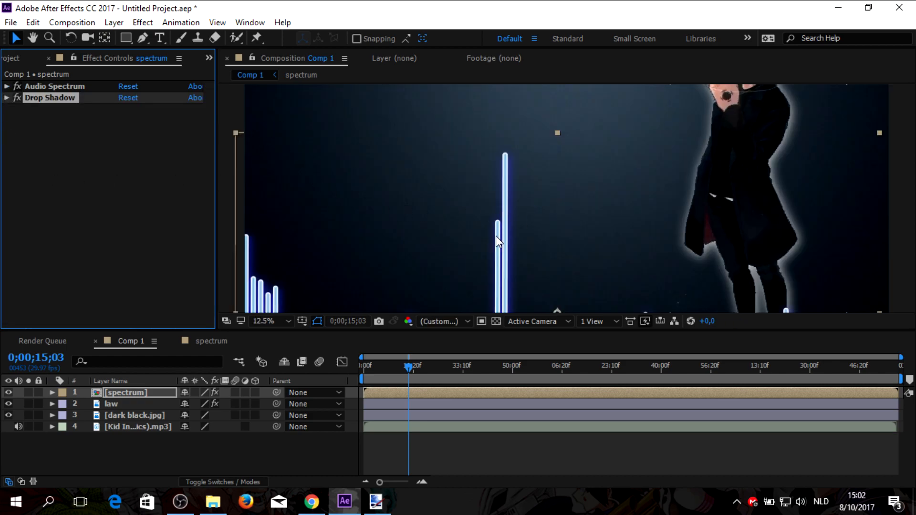
{"action": "scroll", "coordinate": [451, 249], "scroll_direction": "up", "scroll_amount": 3}
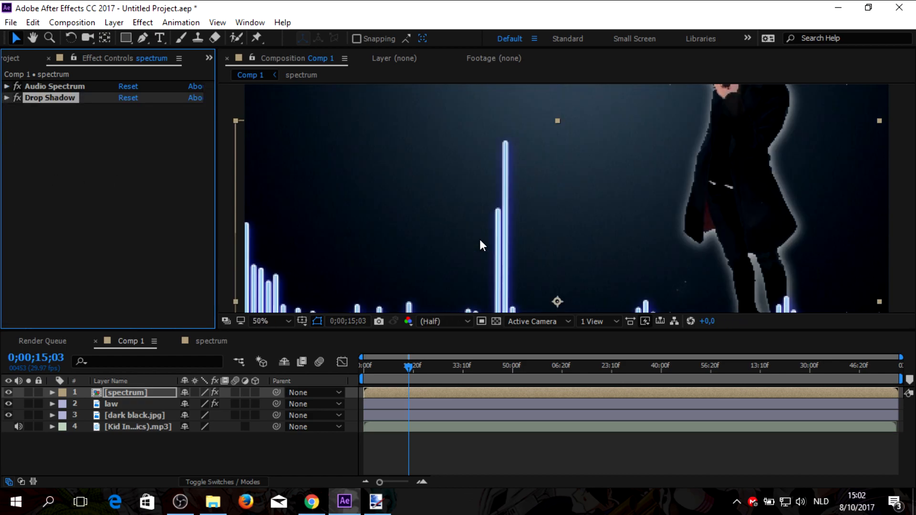
{"action": "scroll", "coordinate": [486, 238], "scroll_direction": "up", "scroll_amount": 1}
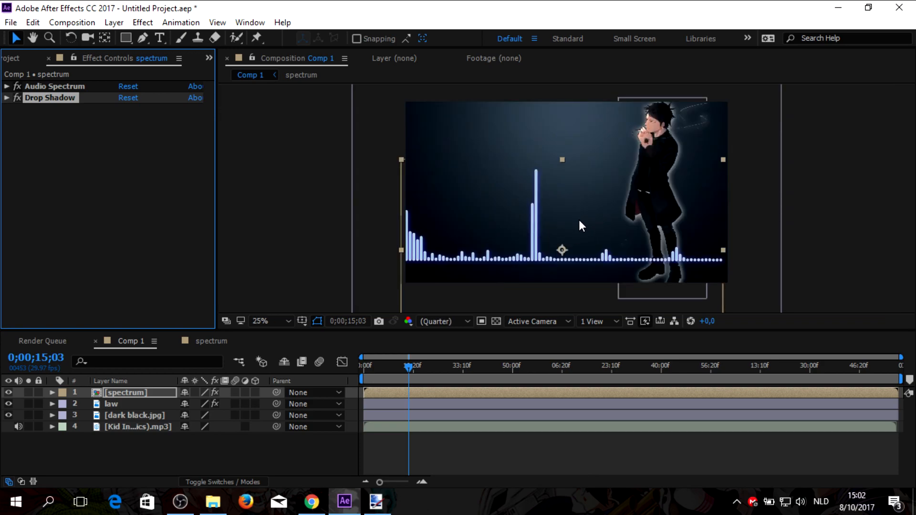
{"action": "left_click", "coordinate": [288, 322]}
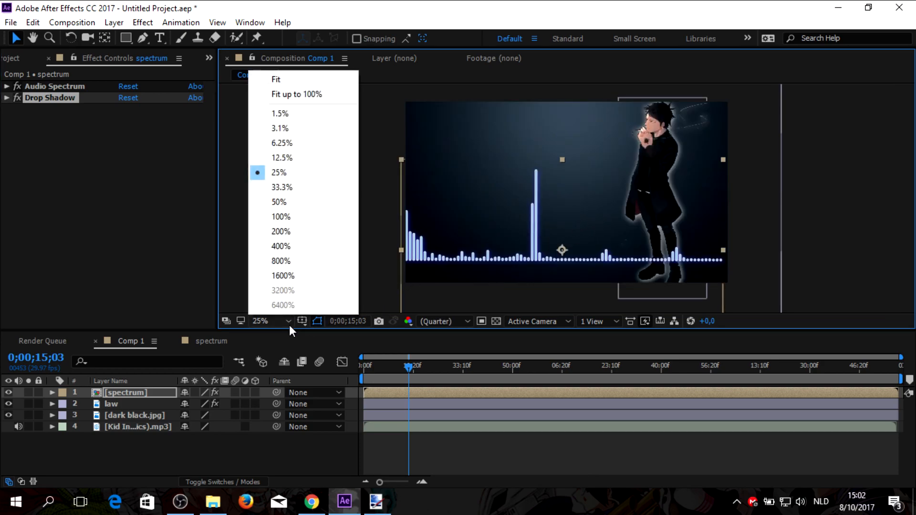
{"action": "left_click", "coordinate": [295, 186]}
{"action": "scroll", "coordinate": [757, 210], "scroll_direction": "down", "scroll_amount": 1}
{"action": "scroll", "coordinate": [751, 211], "scroll_direction": "up", "scroll_amount": 1}
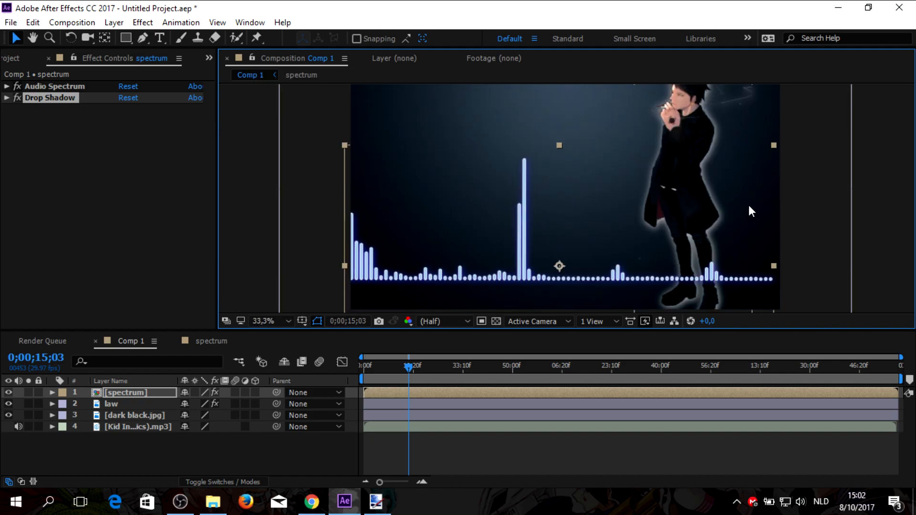
{"action": "left_click", "coordinate": [289, 324]}
{"action": "left_click", "coordinate": [264, 322]}
{"action": "left_click", "coordinate": [287, 323]}
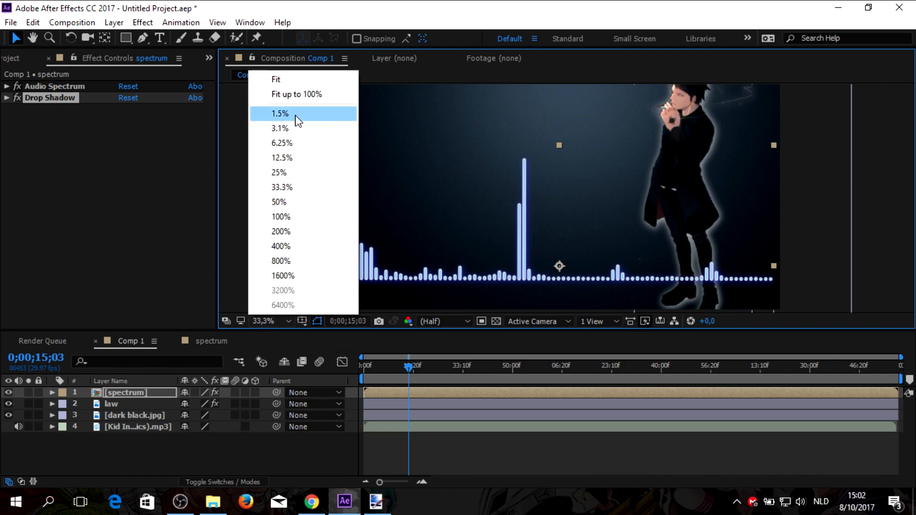
{"action": "left_click", "coordinate": [305, 81]}
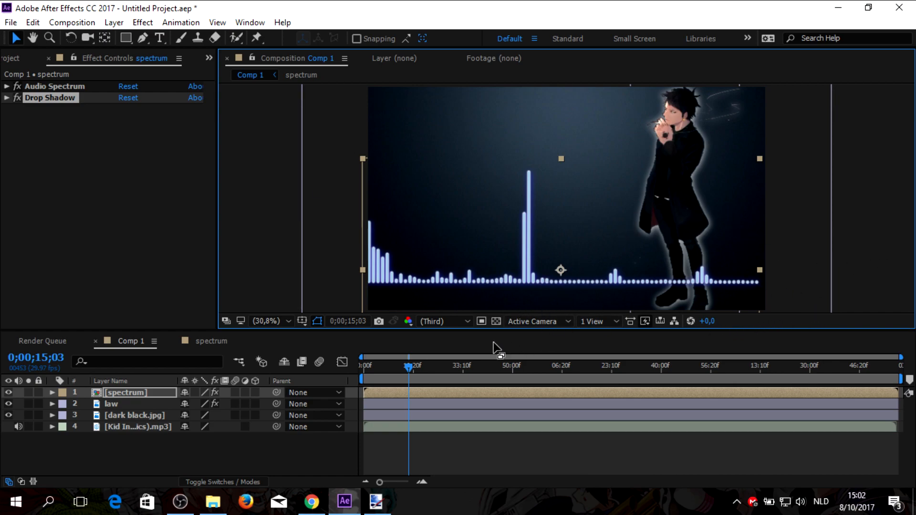
Scrub through the composition to check the spectrum at different times, and return to the start.
{"action": "mouse_move", "coordinate": [409, 367]}
{"action": "left_mouse_down"}
{"action": "mouse_move", "coordinate": [339, 368]}
{"action": "mouse_move", "coordinate": [397, 368]}
{"action": "left_mouse_up"}
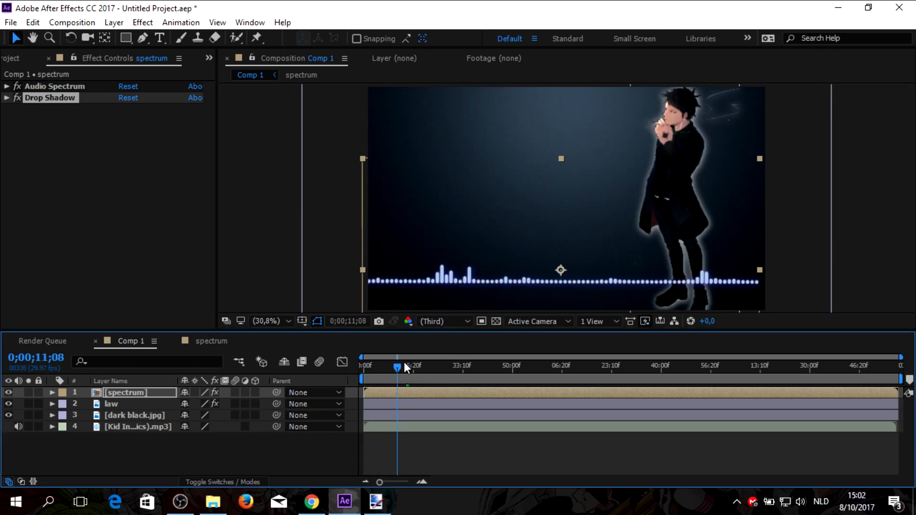
{"action": "left_click", "coordinate": [448, 369]}
{"action": "left_click_drag", "start_coordinate": [446, 368], "coordinate": [360, 361]}
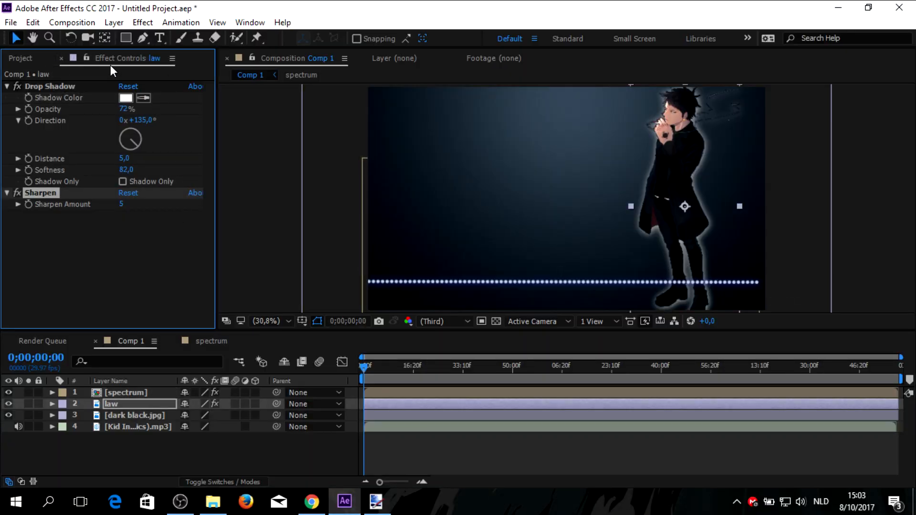
Create a text layer just below the start of the spectrum line, with the first line "Tra-Guy D:" and a line break after it.
{"action": "left_click", "coordinate": [24, 61]}
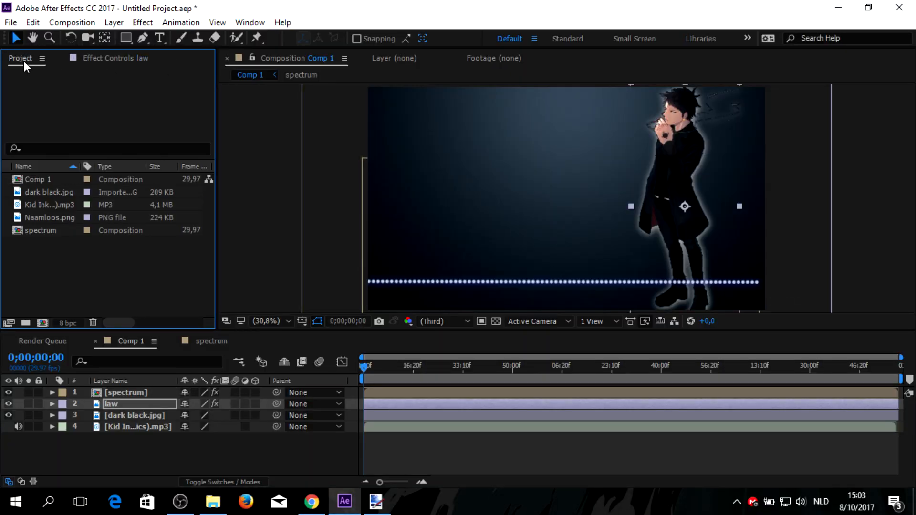
{"action": "left_click", "coordinate": [158, 39]}
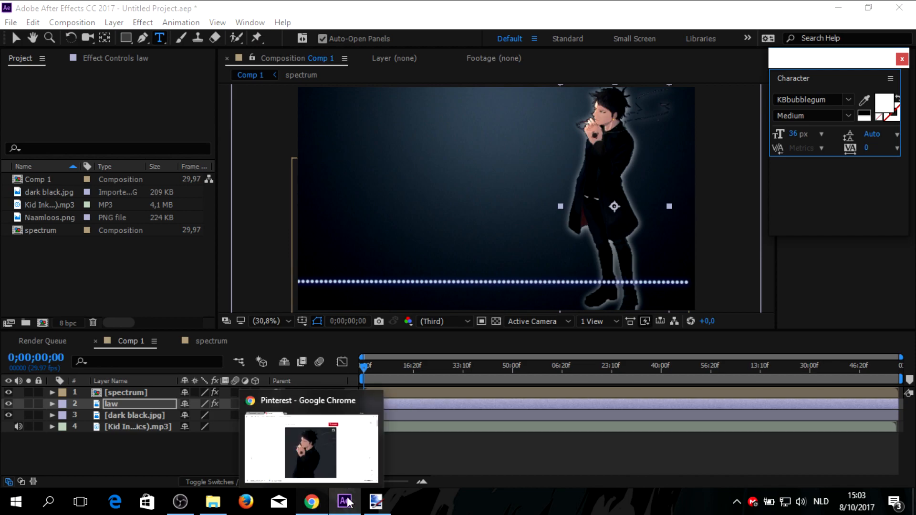
{"action": "left_click", "coordinate": [304, 291]}
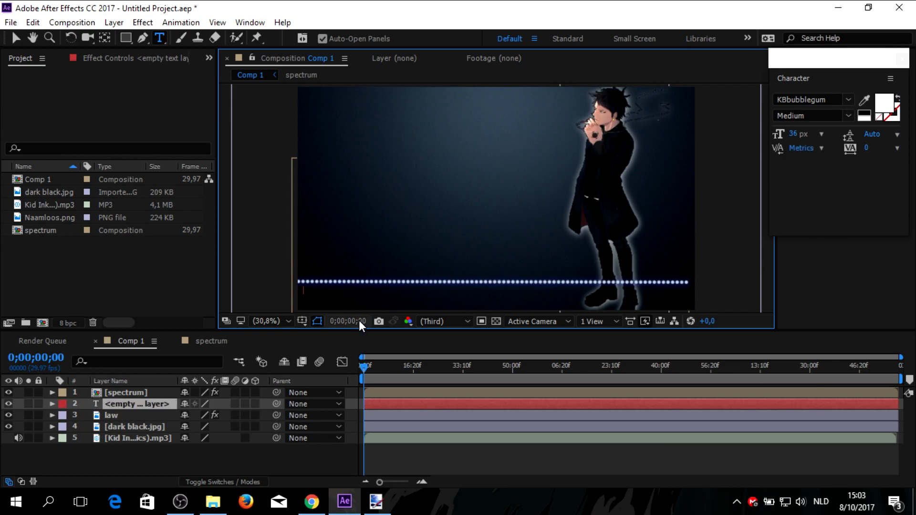
{"action": "type", "text": "d"}
{"action": "key", "text": "BackSpace"}
{"action": "type", "text": "Tra"}
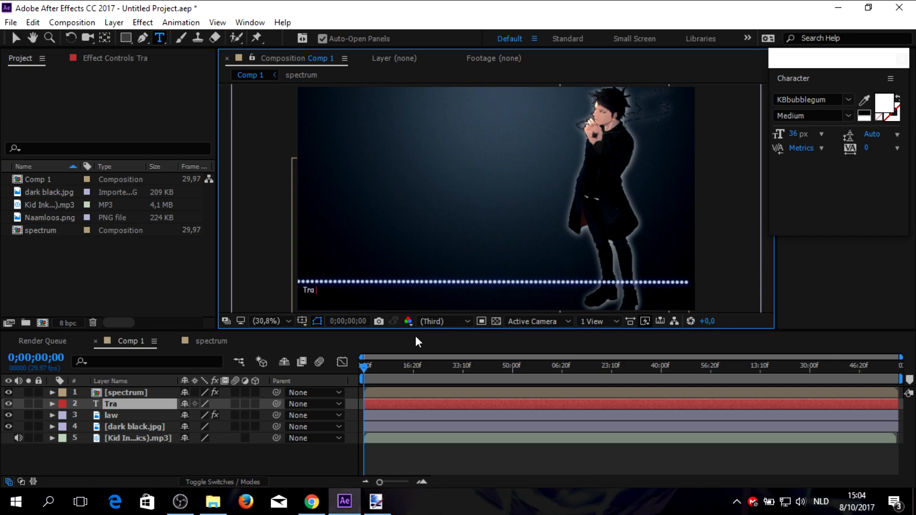
{"action": "type", "text": "-Guy d"}
{"action": "key", "text": "BackSpace"}
{"action": "type", "text": "D:"}
{"action": "key", "text": "KP_Enter"}
{"action": "left_click_drag", "start_coordinate": [374, 308], "coordinate": [375, 309]}
{"action": "left_click", "coordinate": [322, 303]}
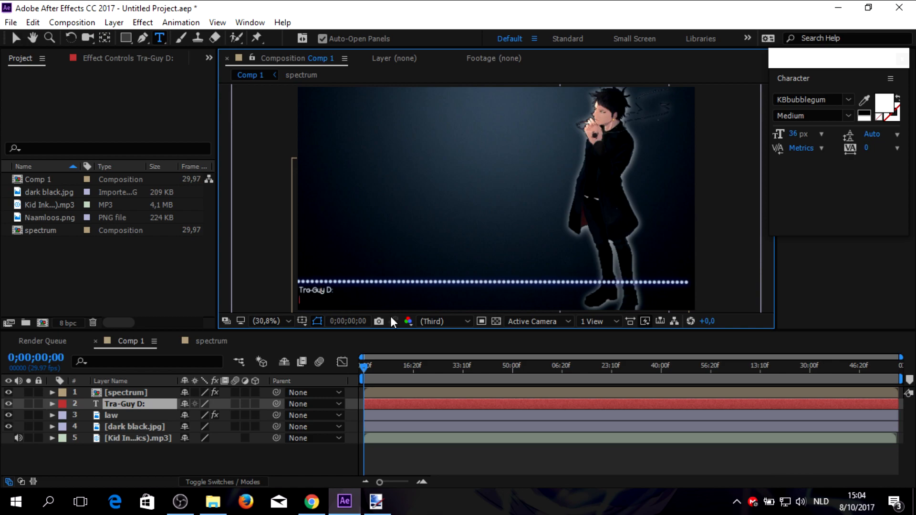
{"action": "type", "text": "H"}
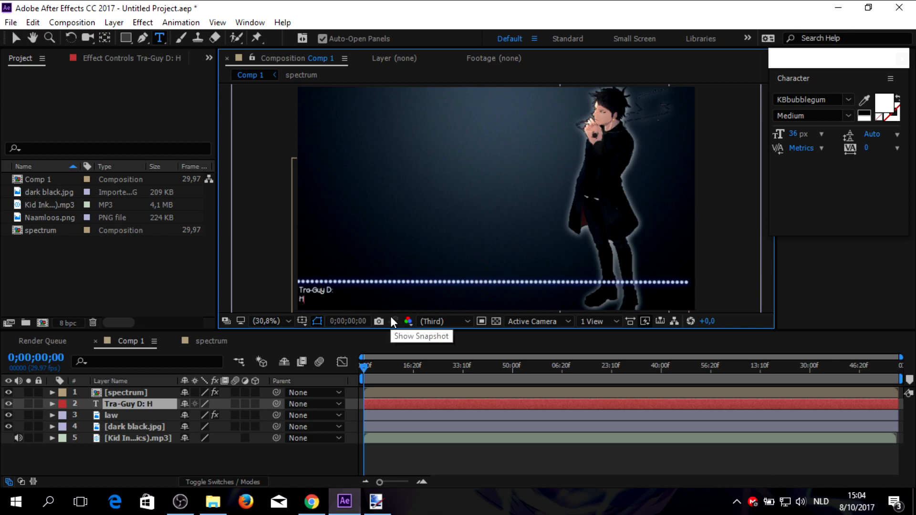
{"action": "key", "text": "BackSpace"}
{"action": "type", "text": "p"}
{"action": "type", "text": "romis"}
{"action": "type", "text": "e "}
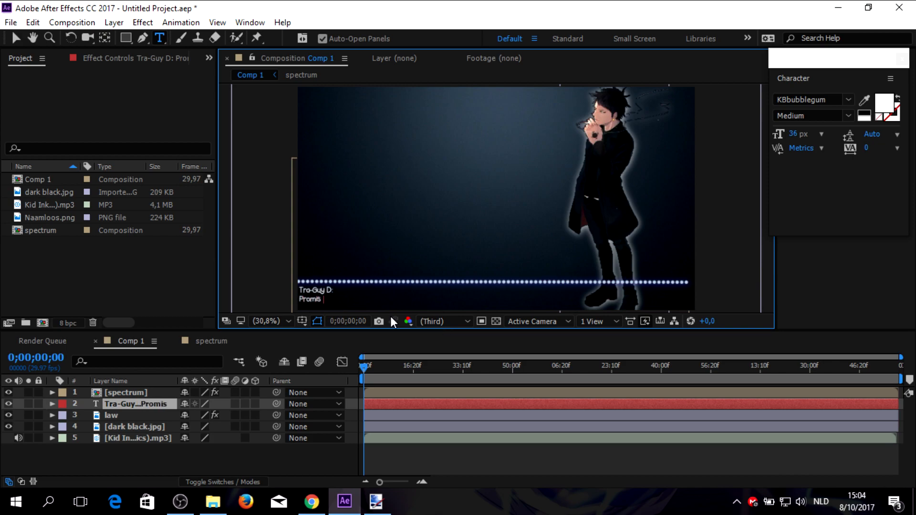
{"action": "type", "text": "-"}
{"action": "key", "text": "BackSpace"}
{"action": "key", "text": "BackSpace"}
{"action": "key", "text": "BackSpace"}
{"action": "key", "text": "BackSpace"}
{"action": "key", "text": "BackSpace"}
{"action": "key", "text": "BackSpace"}
{"action": "key", "text": "BackSpace"}
{"action": "key", "text": "BackSpace"}
{"action": "key", "text": "BackSpace"}
Add the title's second line, "Nightcore - Promise (by Kid ink. ft Fetty Wap)".
{"action": "type", "text": "Nightcore - -"}
{"action": "key", "text": "BackSpace"}
{"action": "type", "text": "promise"}
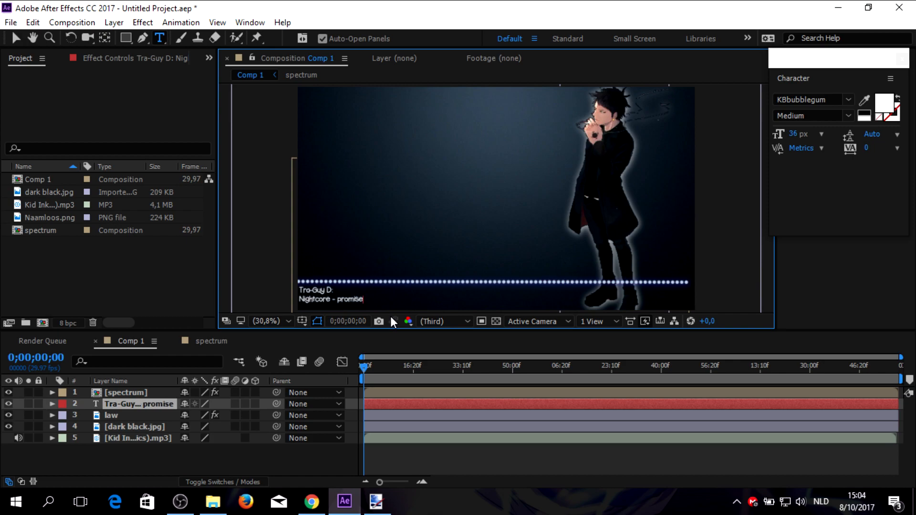
{"action": "key", "text": "Left"}
{"action": "key", "text": "Left"}
{"action": "key", "text": "Left"}
{"action": "key", "text": "Left"}
{"action": "key", "text": "Left"}
{"action": "key", "text": "Left"}
{"action": "key", "text": "BackSpace"}
{"action": "type", "text": "Promise (by Kid ink"}
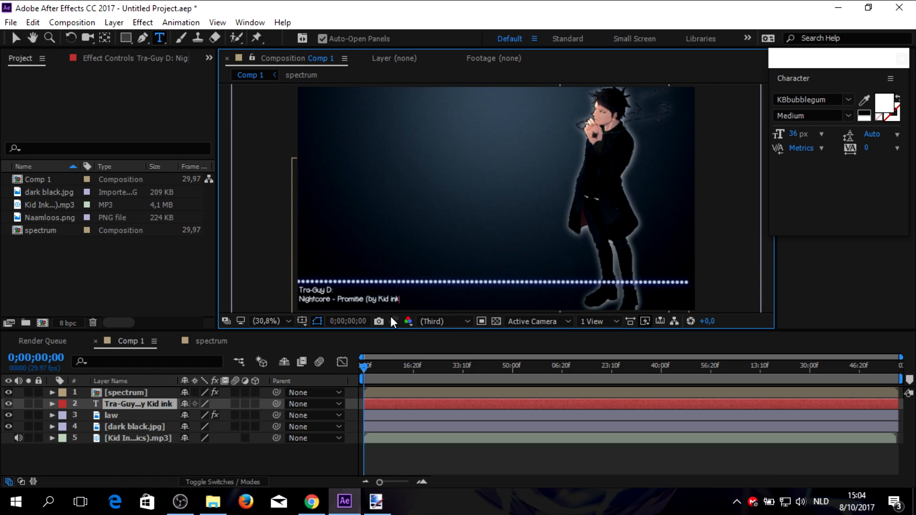
{"action": "type", "text": ". ft Fet"}
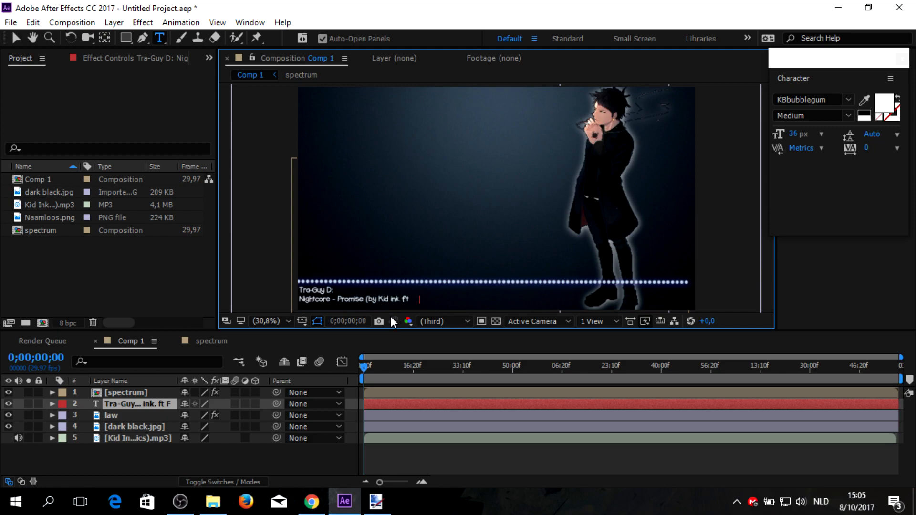
{"action": "type", "text": "ty Wap)"}
Check the song's file name in the Nightcore music folder in File Explorer, and return to After Effects.
{"action": "left_click", "coordinate": [205, 510]}
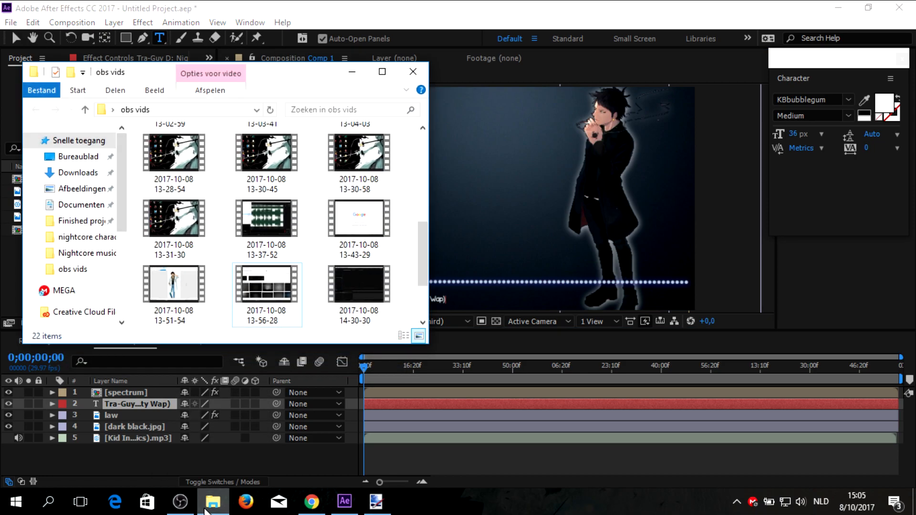
{"action": "scroll", "coordinate": [119, 305], "scroll_direction": "down", "scroll_amount": 1}
{"action": "left_click", "coordinate": [90, 296]}
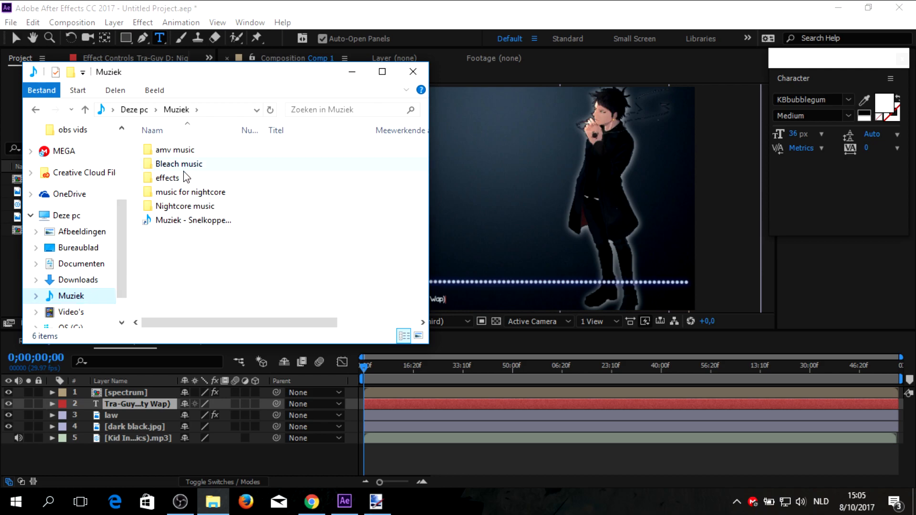
{"action": "double_click", "coordinate": [201, 207]}
{"action": "left_click", "coordinate": [201, 209]}
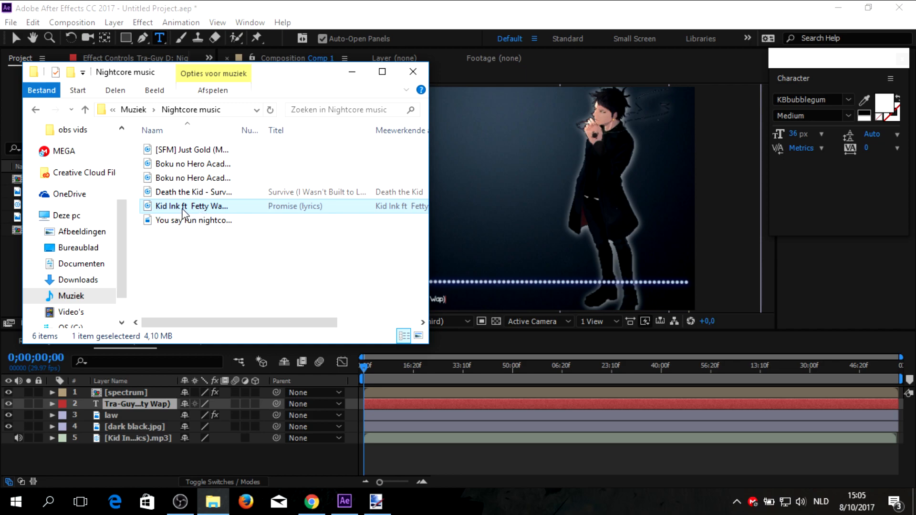
{"action": "left_click", "coordinate": [358, 71]}
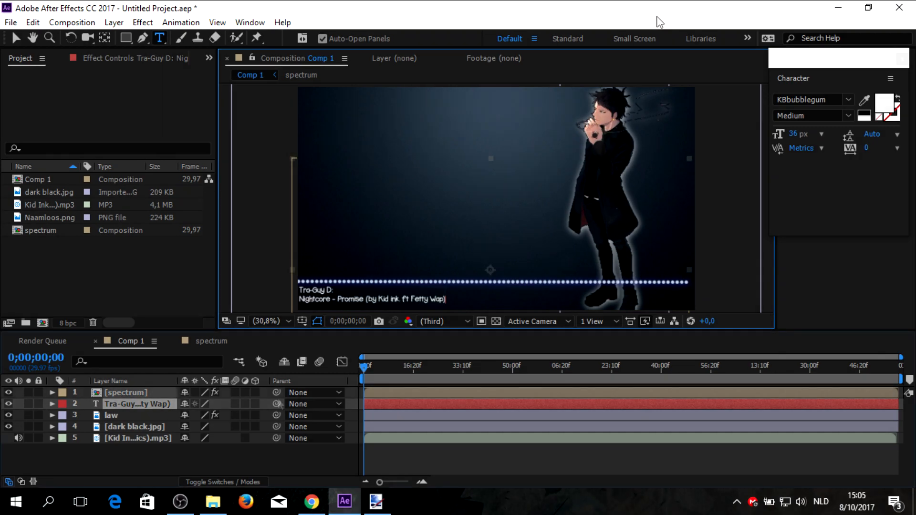
Duplicate the spectrum layer in Comp 1 and move the copy to the bottom of the layer stack, below the mp3.
{"action": "left_click", "coordinate": [126, 392]}
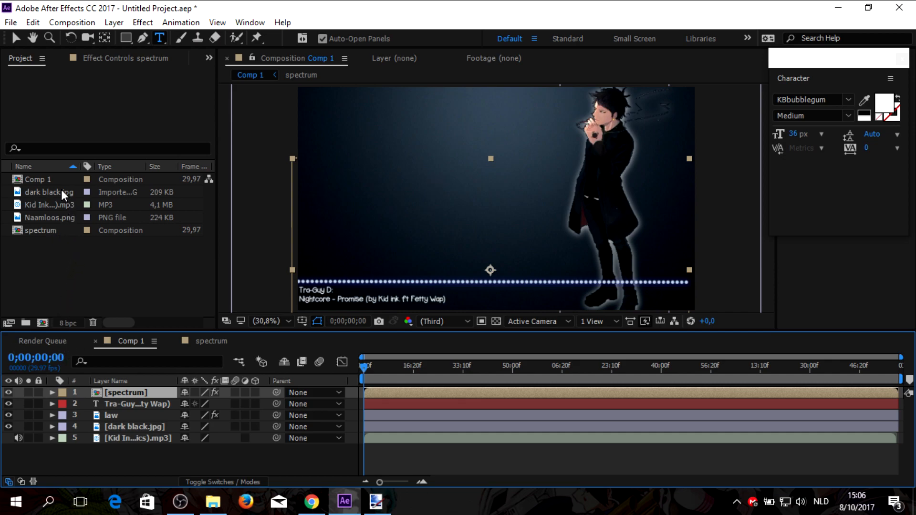
{"action": "left_click", "coordinate": [51, 181]}
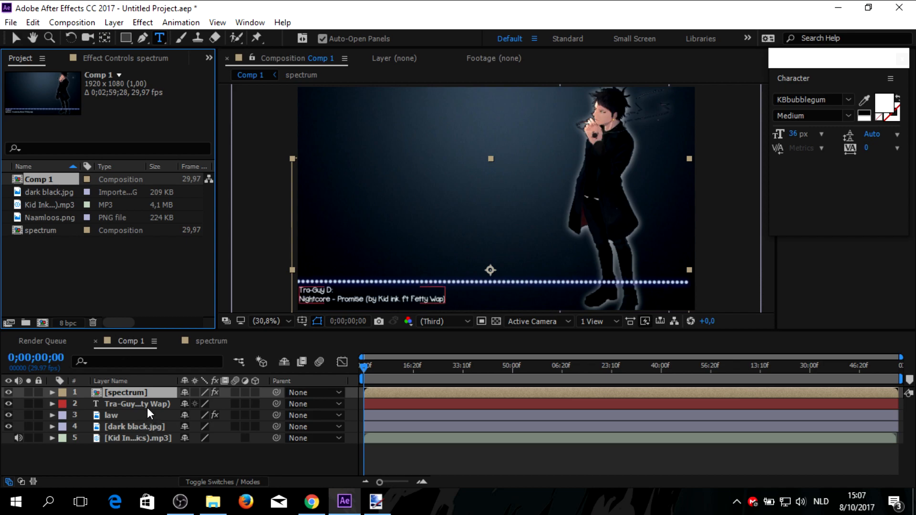
{"action": "left_click", "coordinate": [132, 392]}
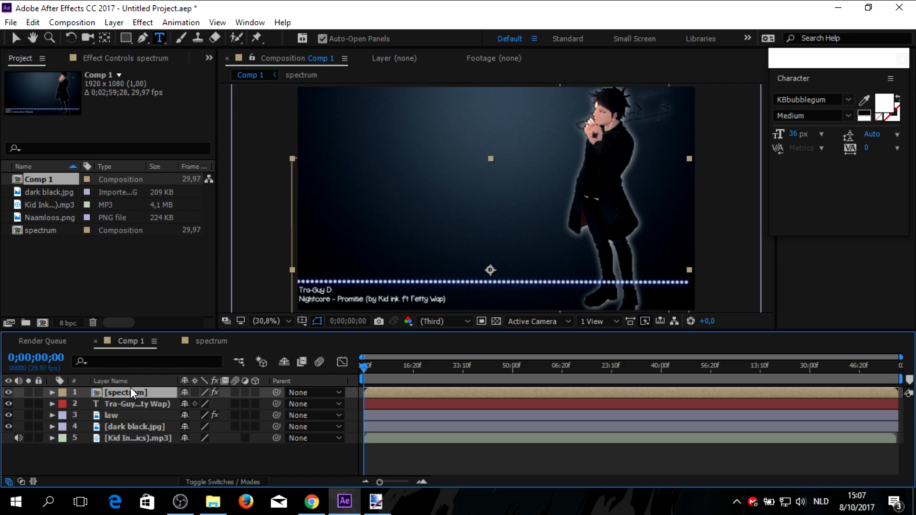
{"action": "left_click", "coordinate": [138, 451]}
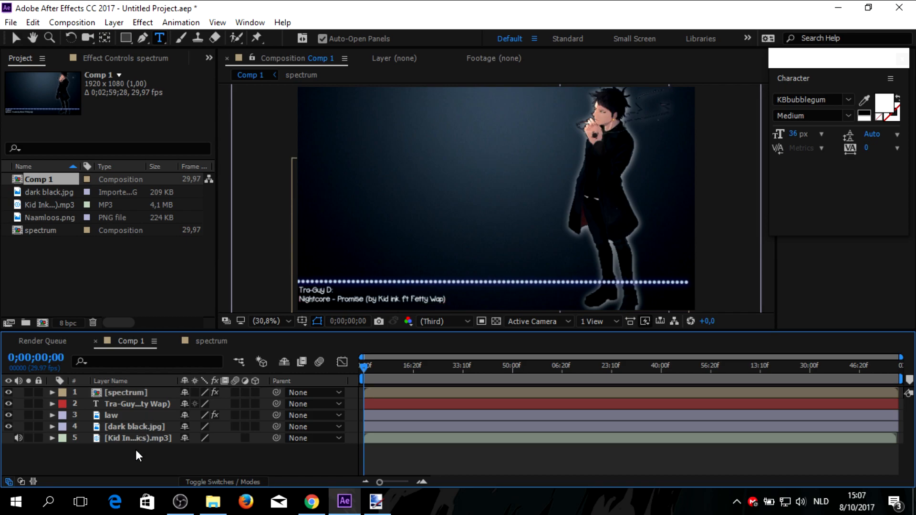
{"action": "key", "text": "ctrl+v"}
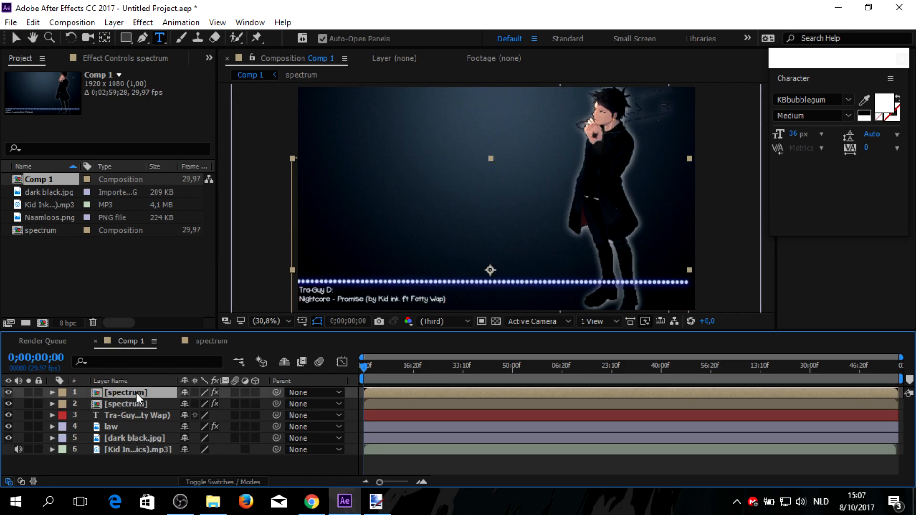
{"action": "left_click_drag", "start_coordinate": [137, 393], "coordinate": [183, 464]}
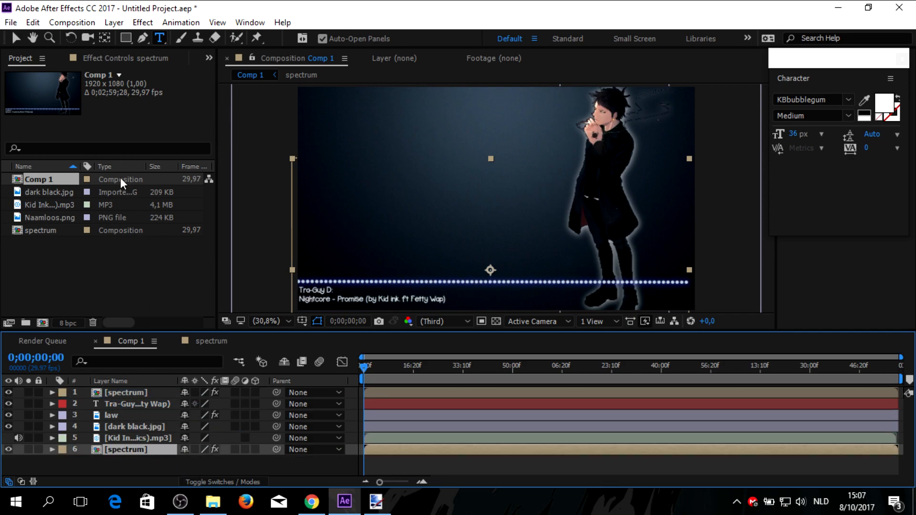
Delete the Audio Spectrum and Drop Shadow effects from the copied spectrum layer at the bottom of the stack.
{"action": "left_click", "coordinate": [126, 60]}
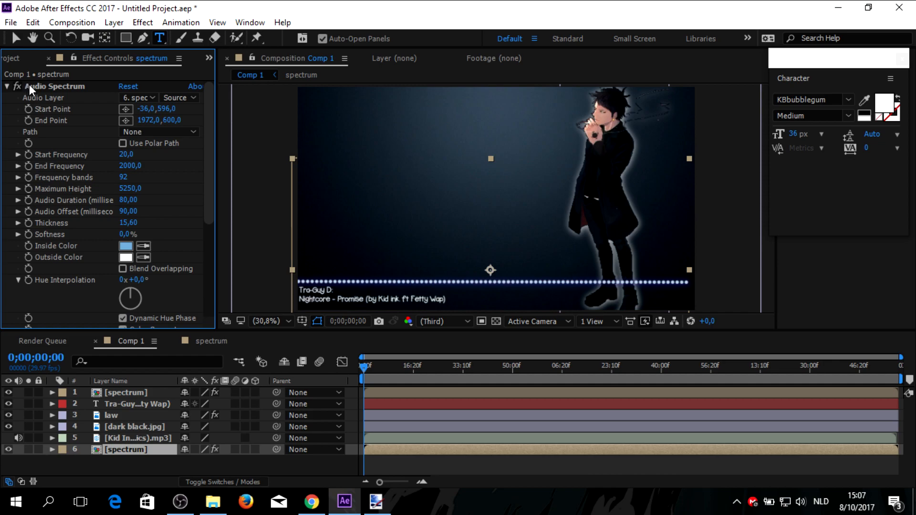
{"action": "left_click", "coordinate": [42, 86]}
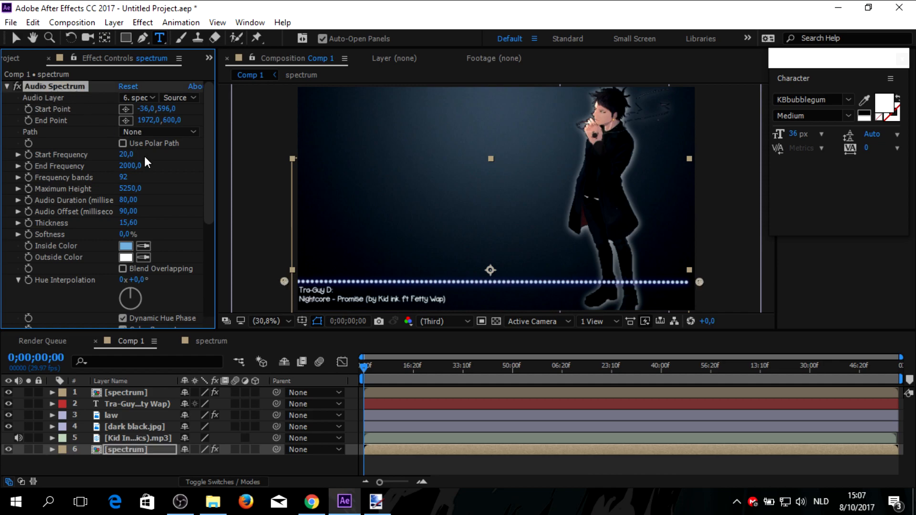
{"action": "scroll", "coordinate": [165, 171], "scroll_direction": "down", "scroll_amount": 10}
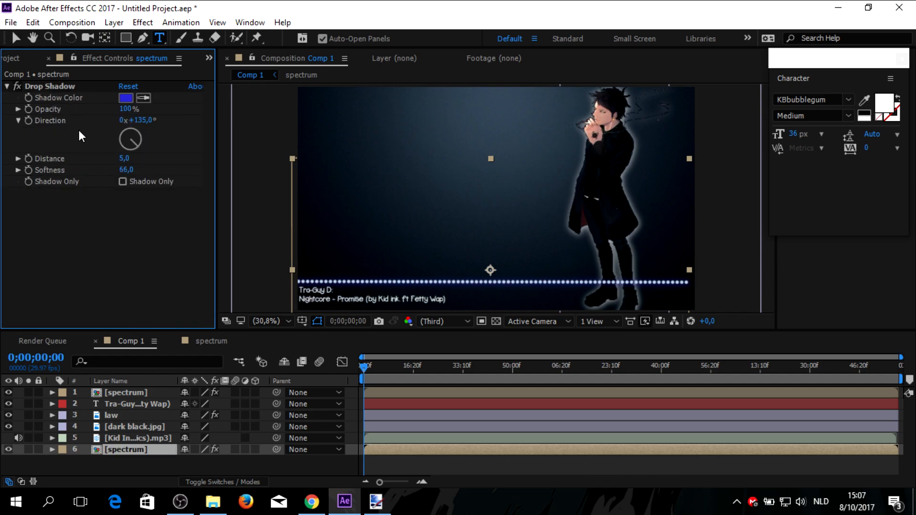
{"action": "left_click", "coordinate": [47, 87]}
{"action": "key", "text": "Delete"}
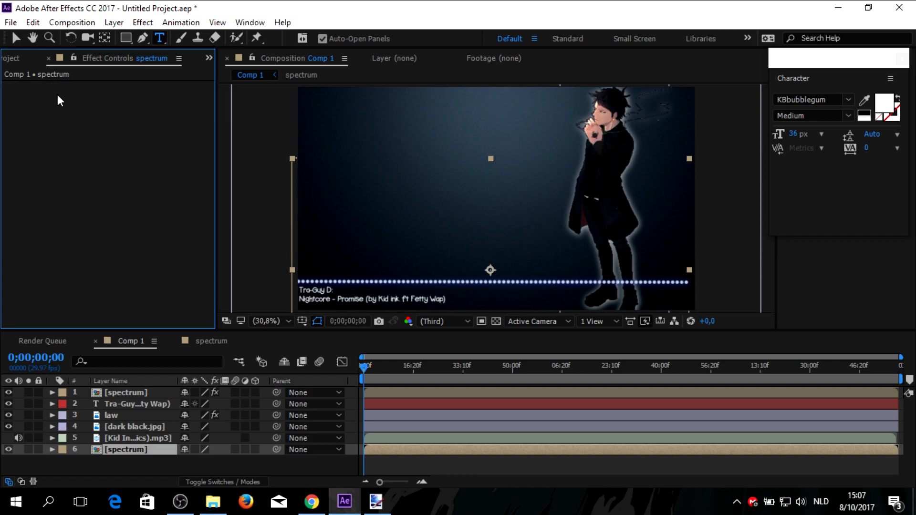
Rename the effect-free spectrum copy as timecode.
{"action": "right_click", "coordinate": [132, 448]}
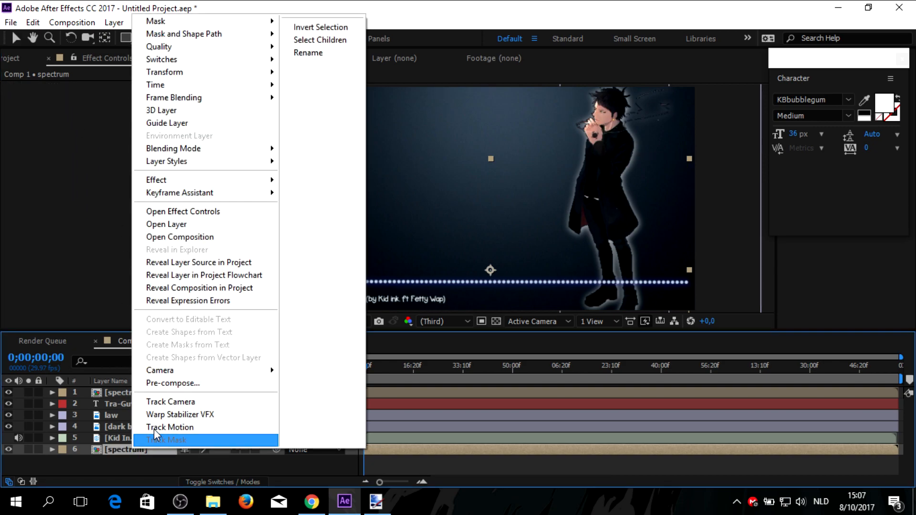
{"action": "left_click", "coordinate": [318, 54]}
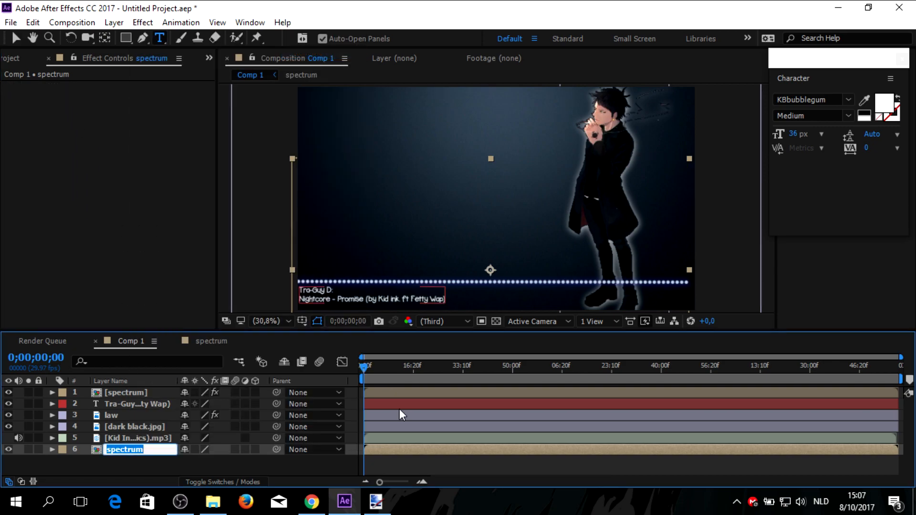
{"action": "type", "text": "timecode"}
{"action": "key", "text": "Return"}
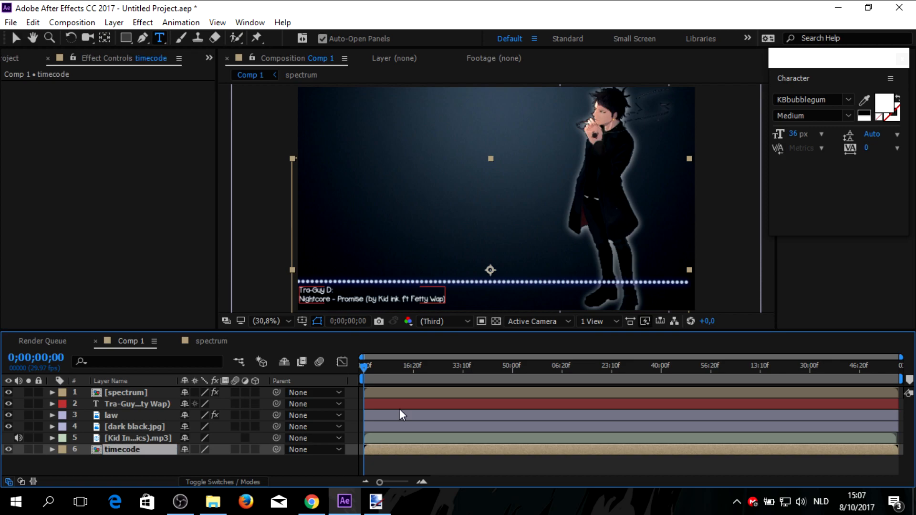
Apply the Numbers effect in the KBbubblegum font to the timecode layer and move the layer directly above dark black.jpg.
{"action": "left_click", "coordinate": [144, 23]}
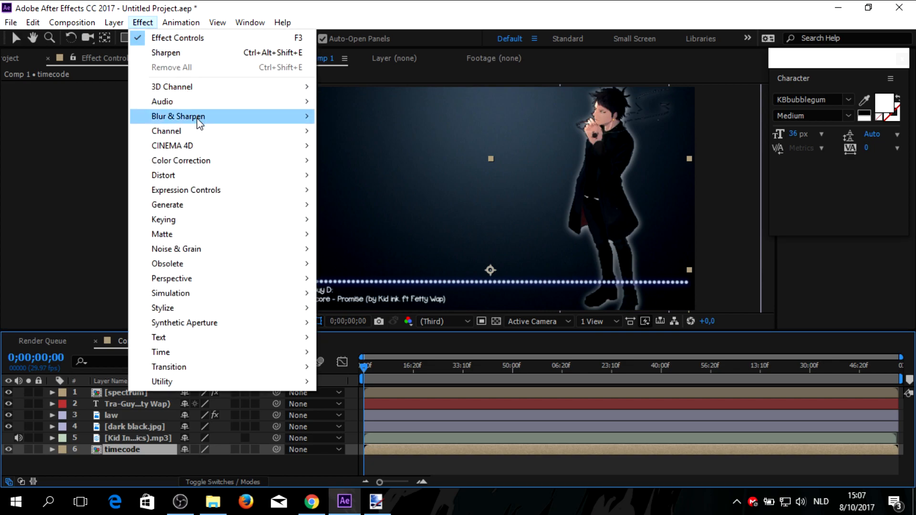
{"action": "mouse_move", "coordinate": [199, 206]}
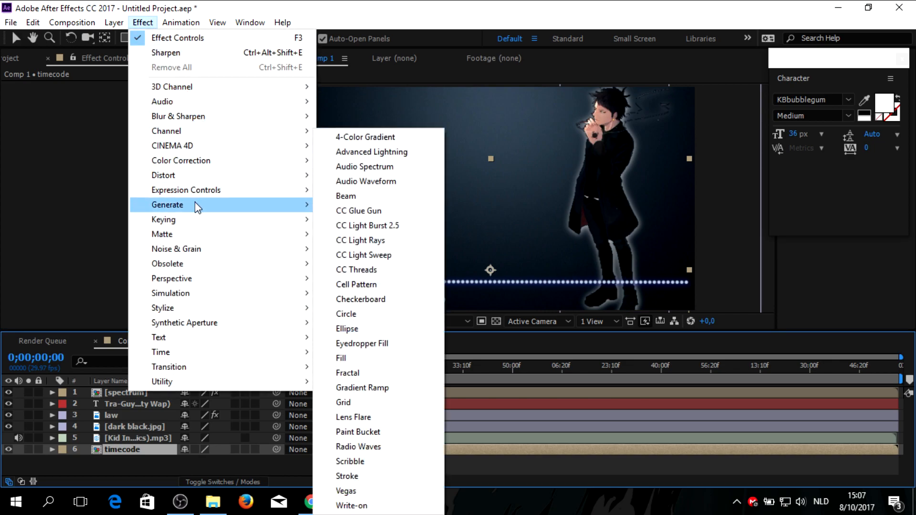
{"action": "mouse_move", "coordinate": [163, 265]}
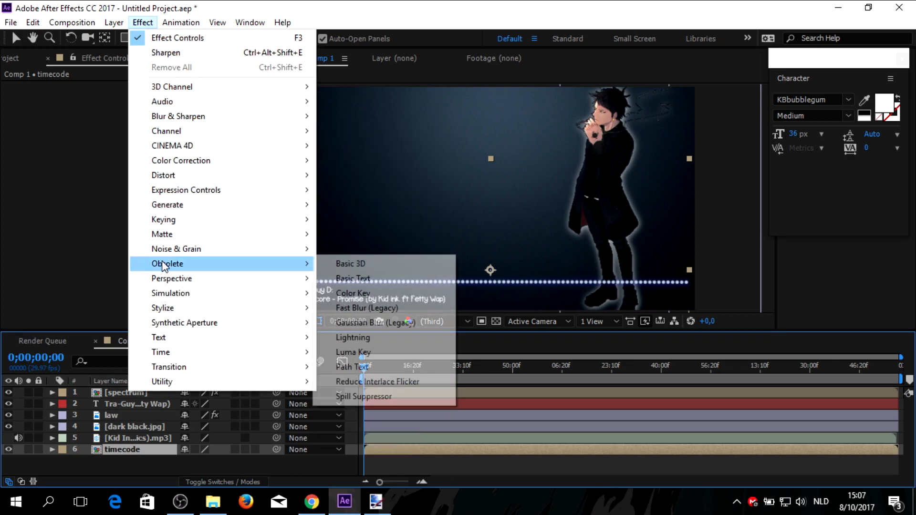
{"action": "mouse_move", "coordinate": [224, 179]}
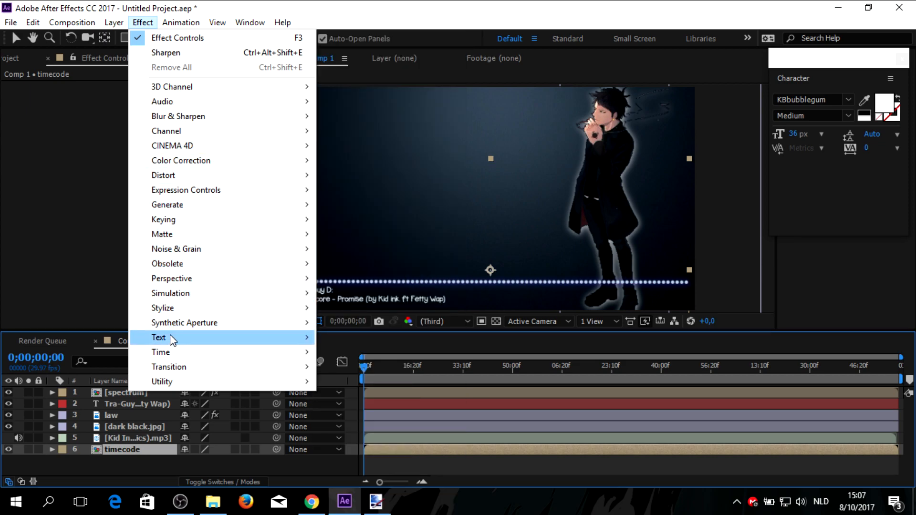
{"action": "mouse_move", "coordinate": [160, 355]}
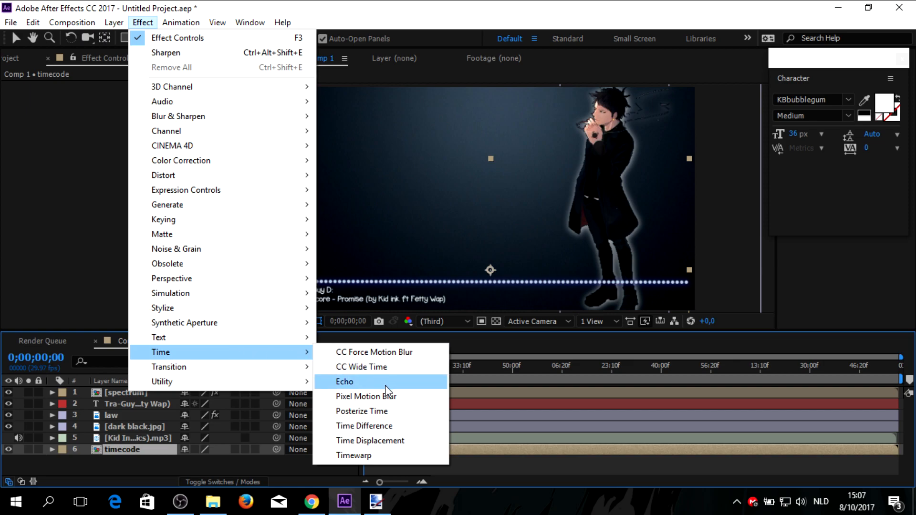
{"action": "mouse_move", "coordinate": [251, 345]}
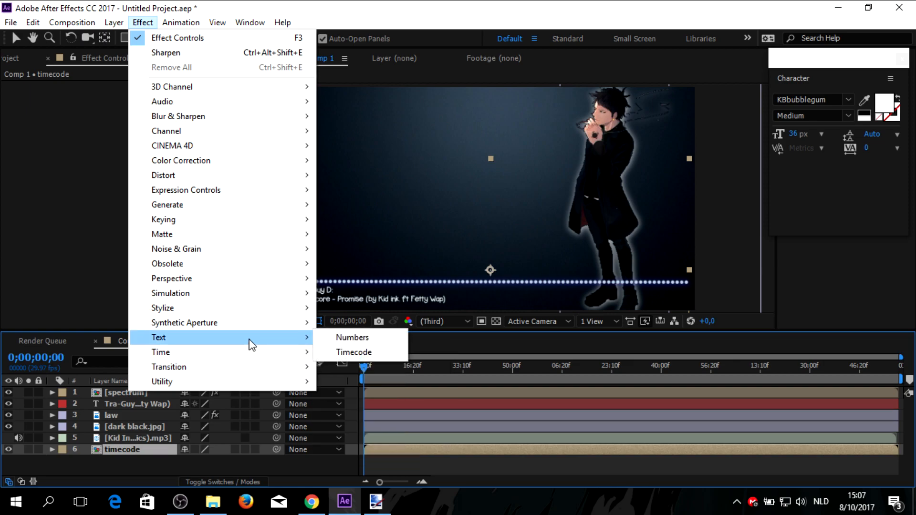
{"action": "left_click", "coordinate": [348, 340]}
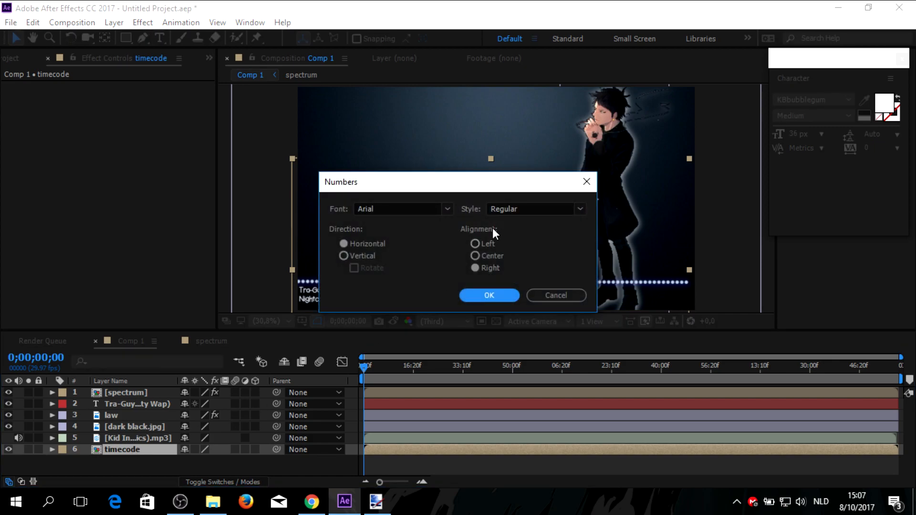
{"action": "left_click", "coordinate": [445, 212]}
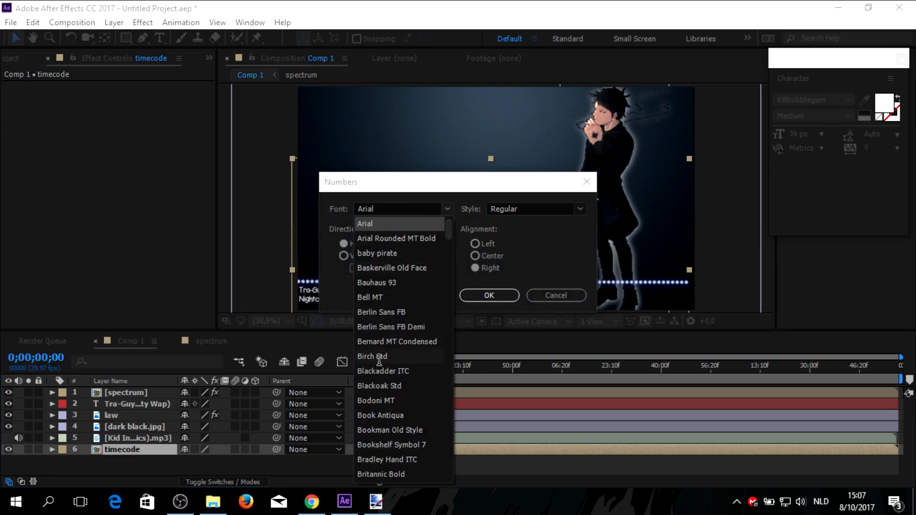
{"action": "left_click", "coordinate": [393, 209]}
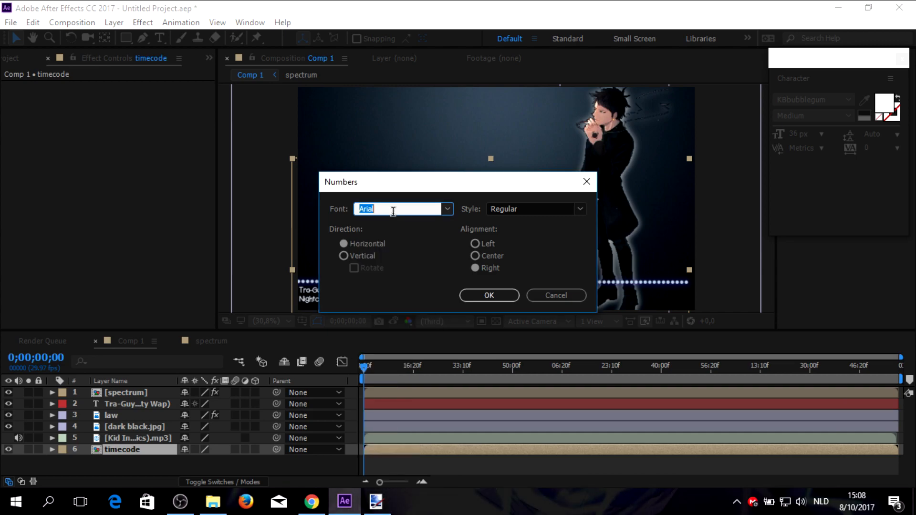
{"action": "type", "text": "KBbubblegum"}
{"action": "left_click", "coordinate": [493, 293]}
{"action": "left_click", "coordinate": [493, 294]}
{"action": "left_click_drag", "start_coordinate": [135, 449], "coordinate": [137, 425]}
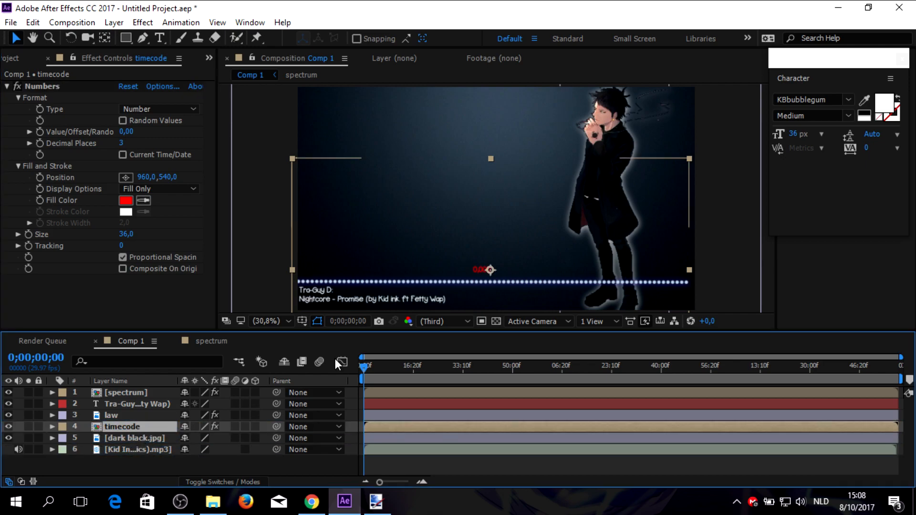
Shift the timecode layer up and left in the composition and set the Numbers type to Timecode [30].
{"action": "left_click_drag", "start_coordinate": [479, 273], "coordinate": [414, 167]}
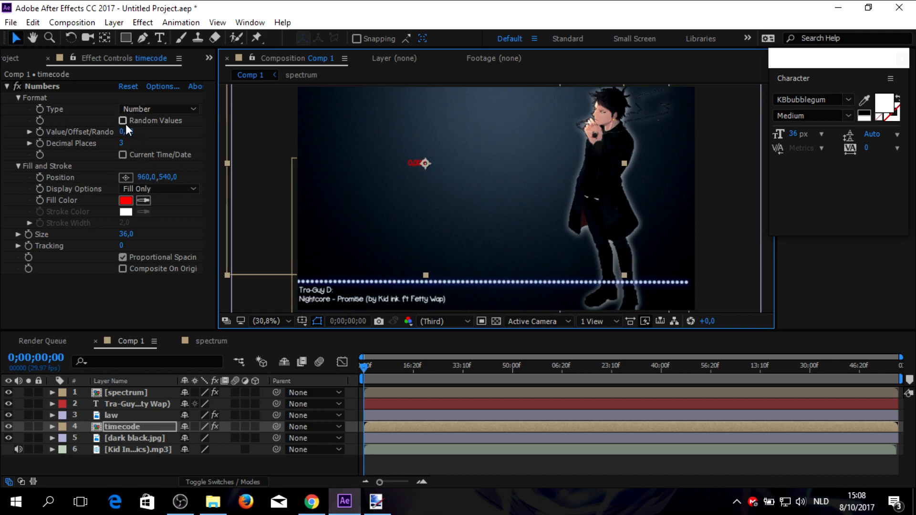
{"action": "left_click", "coordinate": [192, 107]}
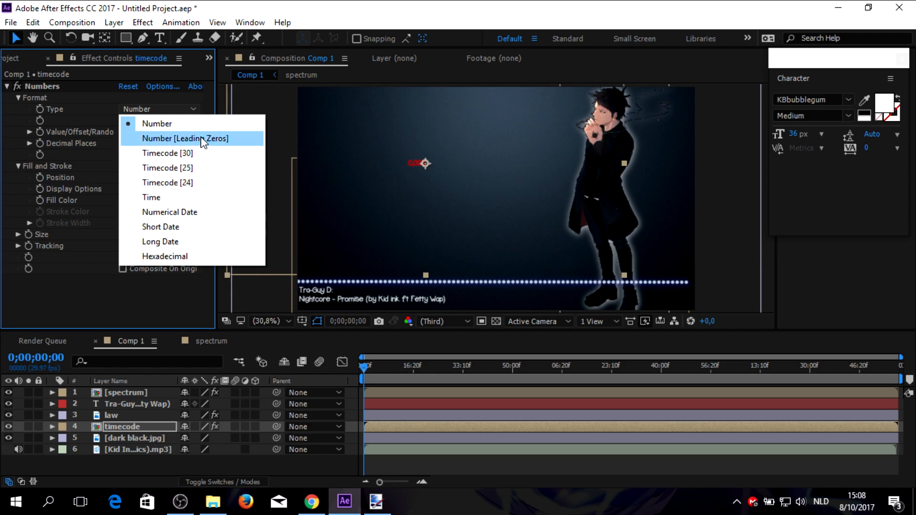
{"action": "left_click", "coordinate": [191, 153]}
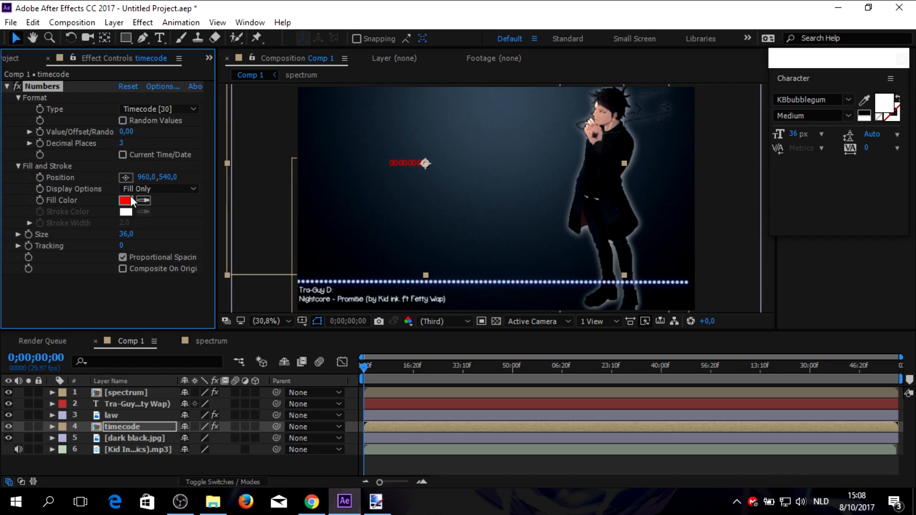
Try 0 and 9 decimal places on the Numbers effect, nudge its position slightly, and set the decimals back to 3.
{"action": "left_click_drag", "start_coordinate": [121, 142], "coordinate": [113, 142]}
{"action": "mouse_move", "coordinate": [429, 162]}
{"action": "left_mouse_down"}
{"action": "mouse_move", "coordinate": [493, 172]}
{"action": "mouse_move", "coordinate": [425, 165]}
{"action": "left_mouse_up"}
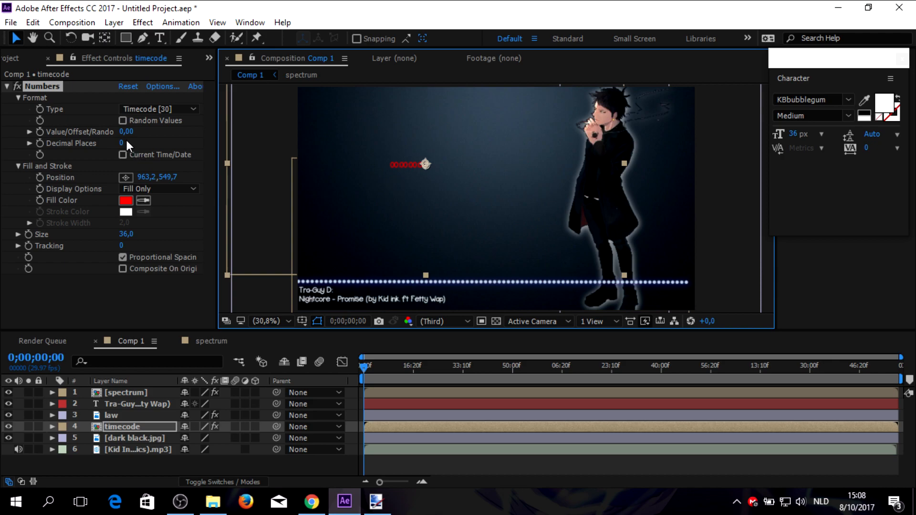
{"action": "left_click_drag", "start_coordinate": [122, 143], "coordinate": [182, 145]}
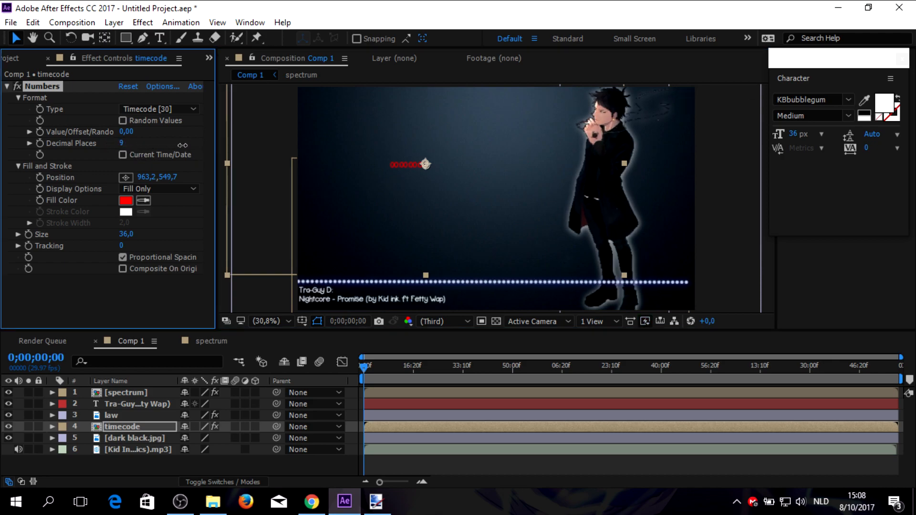
{"action": "left_click", "coordinate": [122, 143]}
{"action": "type", "text": "3"}
{"action": "key", "text": "Return"}
Try a size of 88 for the timecode readout, placed in the upper-left corner of the frame at about 798, 271.
{"action": "left_click_drag", "start_coordinate": [125, 235], "coordinate": [161, 240]}
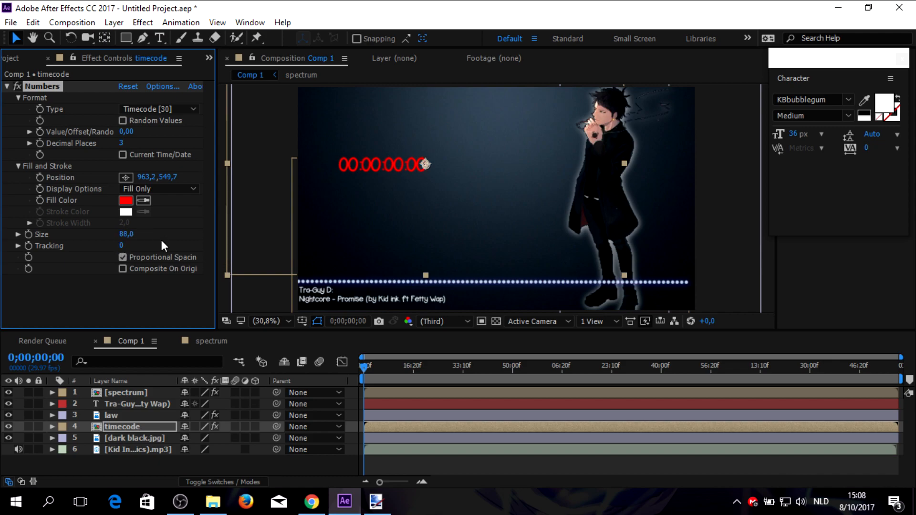
{"action": "left_click_drag", "start_coordinate": [428, 165], "coordinate": [393, 103]}
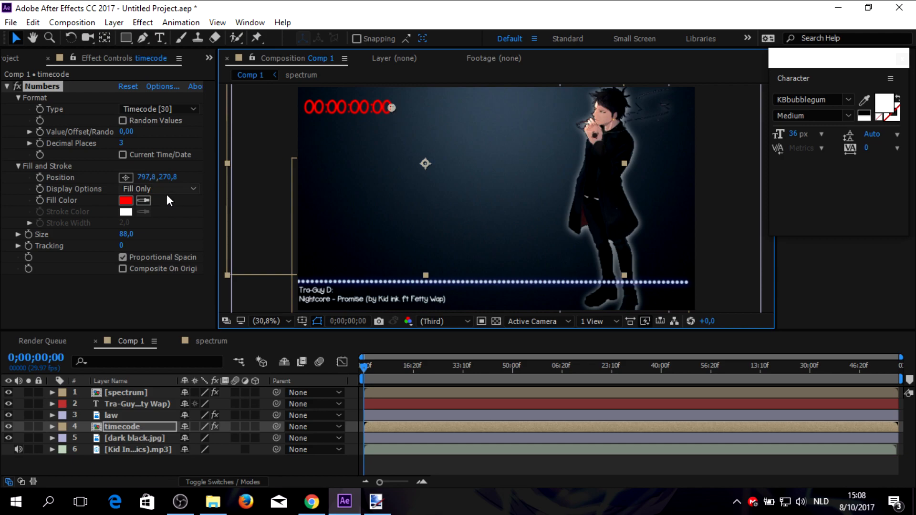
Try a different Value/Offset for the timecode readout and reset it to 0.
{"action": "mouse_move", "coordinate": [127, 132]}
{"action": "left_mouse_down"}
{"action": "mouse_move", "coordinate": [117, 130]}
{"action": "mouse_move", "coordinate": [141, 132]}
{"action": "left_mouse_up"}
{"action": "left_click", "coordinate": [134, 131]}
{"action": "type", "text": "0"}
{"action": "key", "text": "Return"}
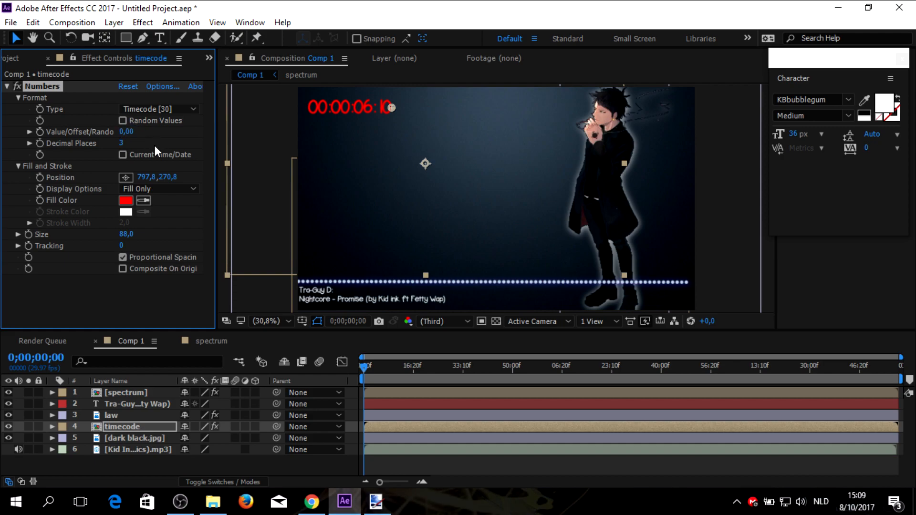
Set the timecode size to 35 and move the readout down toward the spectrum line.
{"action": "left_click_drag", "start_coordinate": [132, 236], "coordinate": [95, 232]}
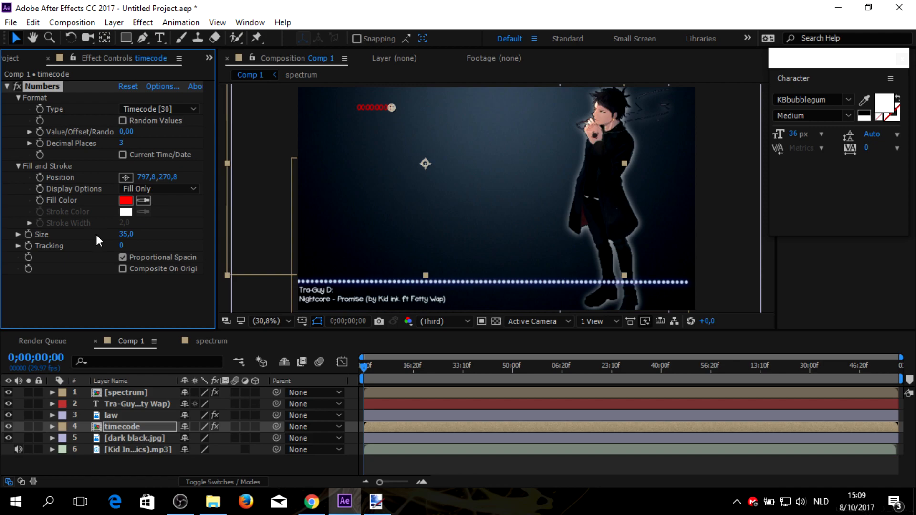
{"action": "left_click_drag", "start_coordinate": [387, 108], "coordinate": [572, 272]}
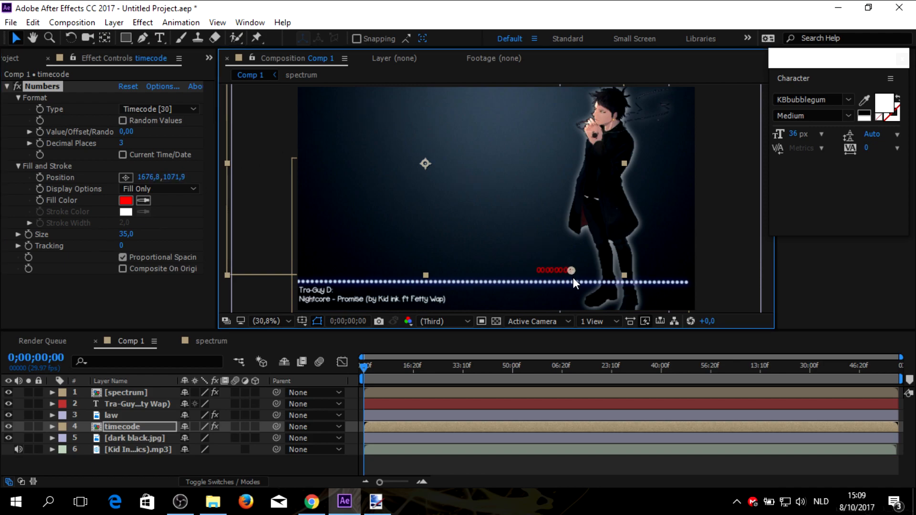
{"action": "left_click_drag", "start_coordinate": [583, 285], "coordinate": [628, 302]}
{"action": "left_click_drag", "start_coordinate": [647, 270], "coordinate": [520, 299]}
{"action": "left_click_drag", "start_coordinate": [505, 260], "coordinate": [495, 239]}
Move the timecode layer above the law layer and place its readout below the right end of the spectrum line.
{"action": "left_click_drag", "start_coordinate": [118, 424], "coordinate": [130, 407]}
{"action": "left_click_drag", "start_coordinate": [482, 236], "coordinate": [679, 297]}
Try timecode fill colors sampled from the spectrum line and from the character's coat.
{"action": "left_click", "coordinate": [143, 201]}
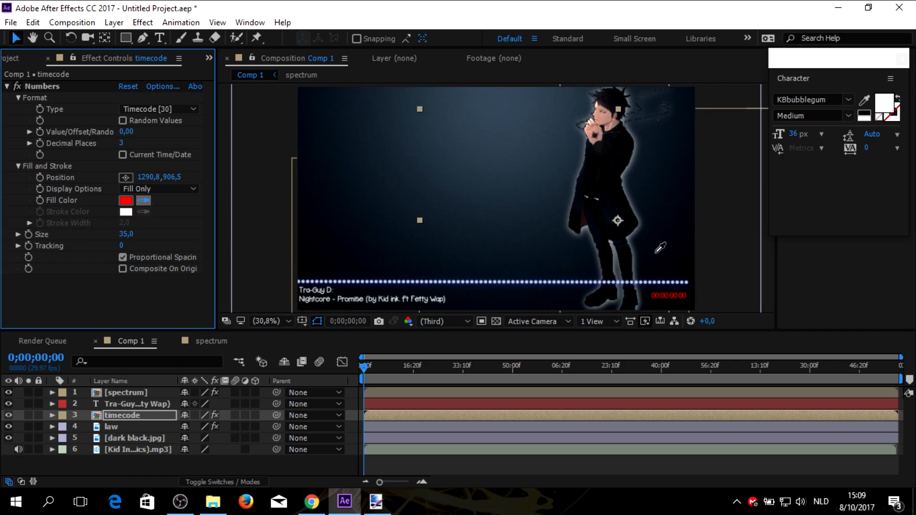
{"action": "left_click", "coordinate": [636, 282]}
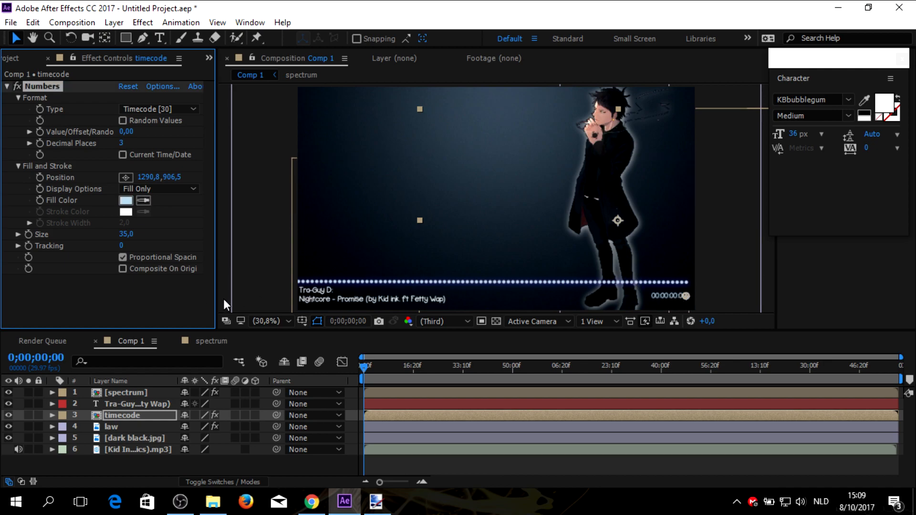
{"action": "left_click", "coordinate": [142, 199]}
{"action": "left_click", "coordinate": [609, 195]}
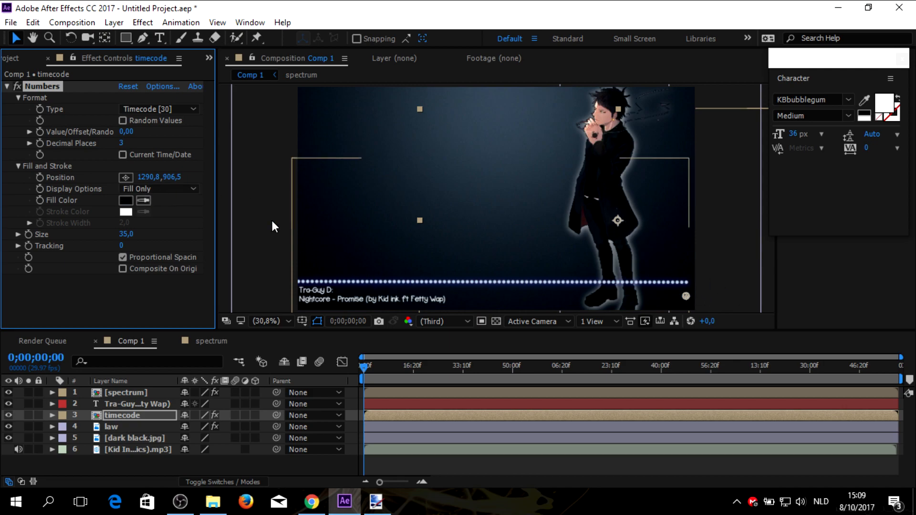
{"action": "left_click", "coordinate": [143, 201]}
{"action": "left_click", "coordinate": [577, 222]}
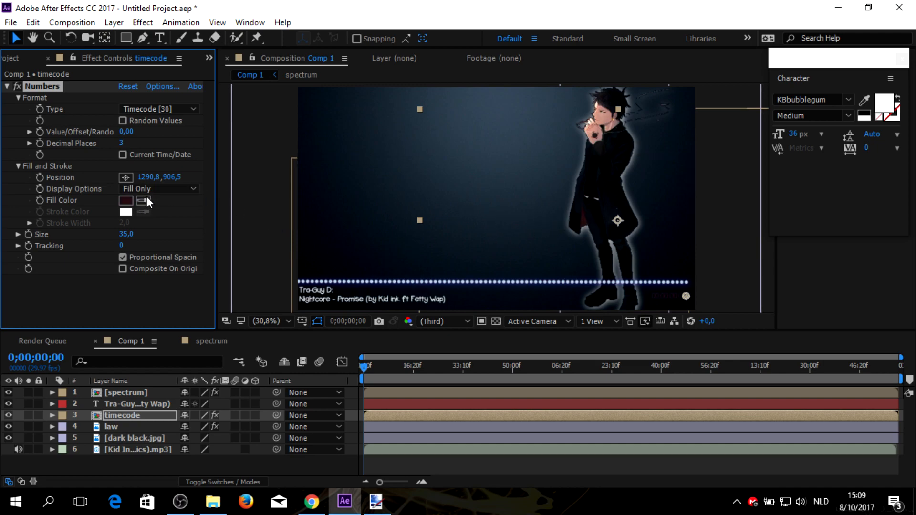
{"action": "left_click", "coordinate": [528, 282]}
Raise the timecode readout slightly to about 1294, 887 and fill it with the white sampled from the title text.
{"action": "left_click_drag", "start_coordinate": [687, 295], "coordinate": [688, 290]}
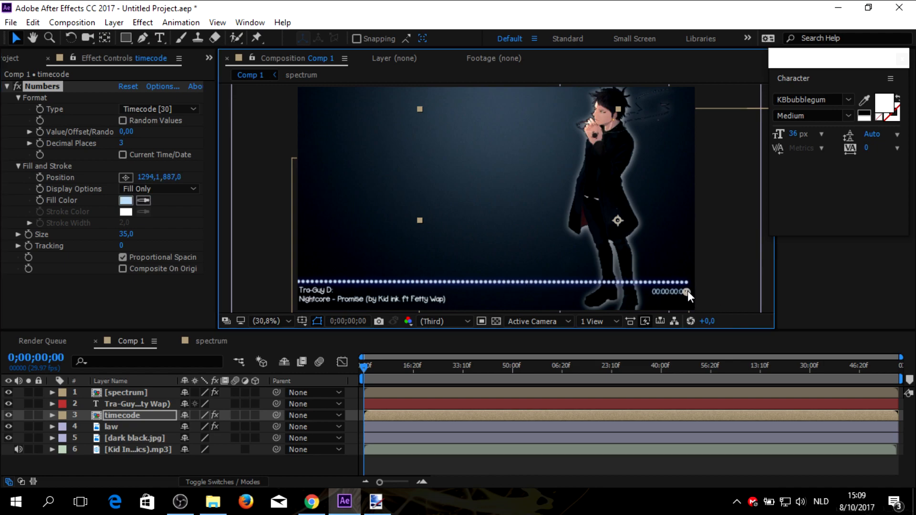
{"action": "left_click", "coordinate": [139, 202]}
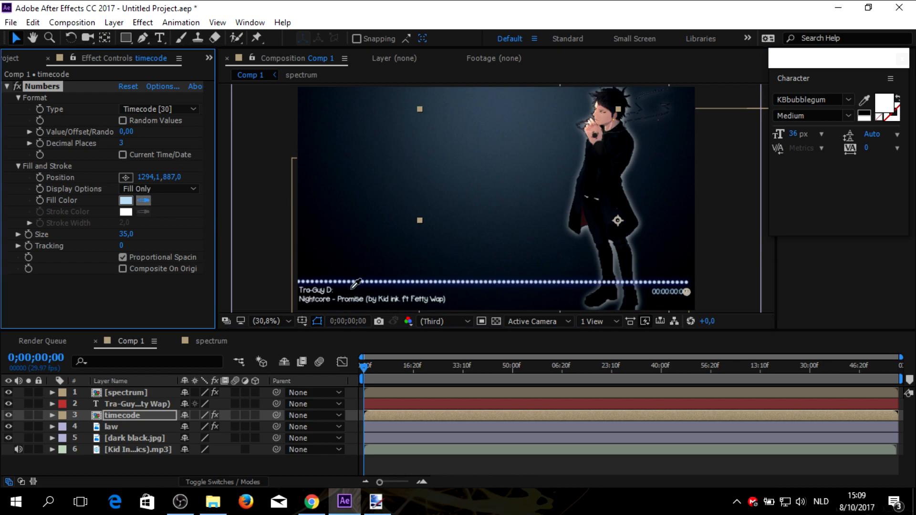
{"action": "left_click", "coordinate": [329, 291]}
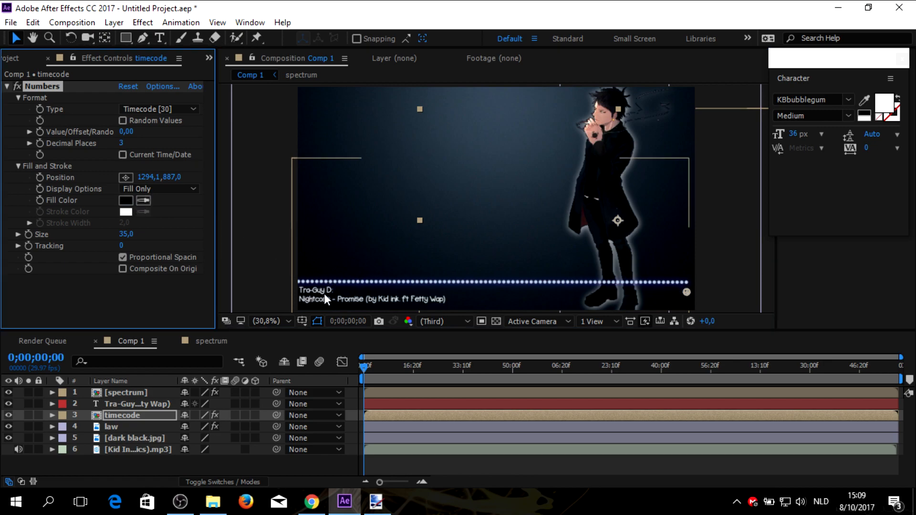
{"action": "left_click", "coordinate": [144, 201]}
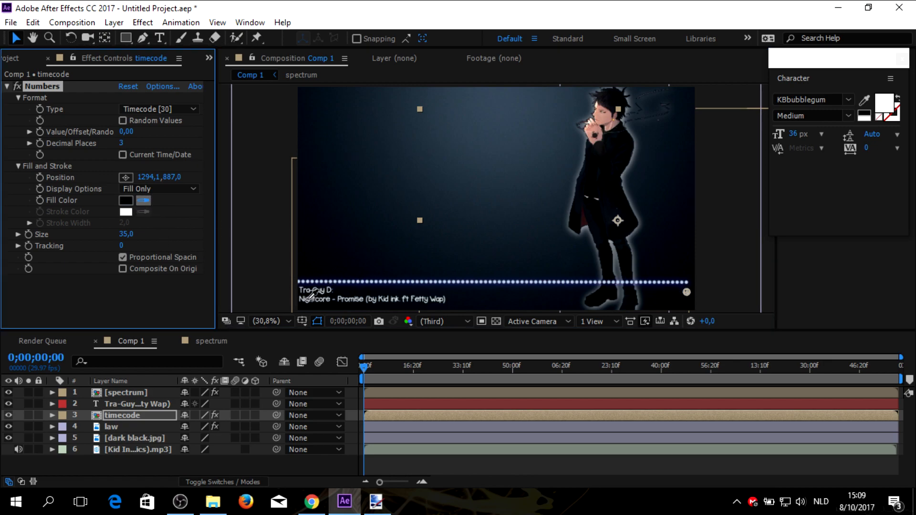
{"action": "left_click", "coordinate": [304, 299]}
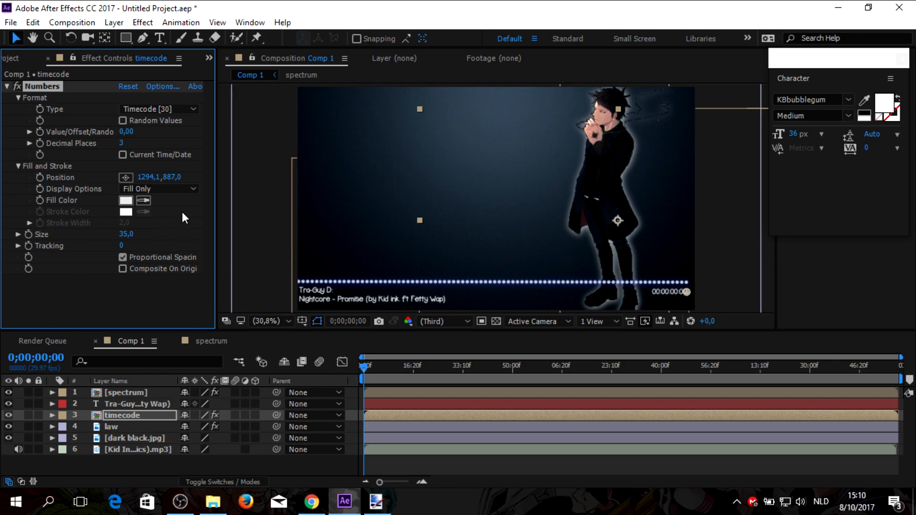
Scrub Comp 1 to about 0;02;58;17 and back to the start to check the running timecode.
{"action": "left_click_drag", "start_coordinate": [364, 367], "coordinate": [897, 370]}
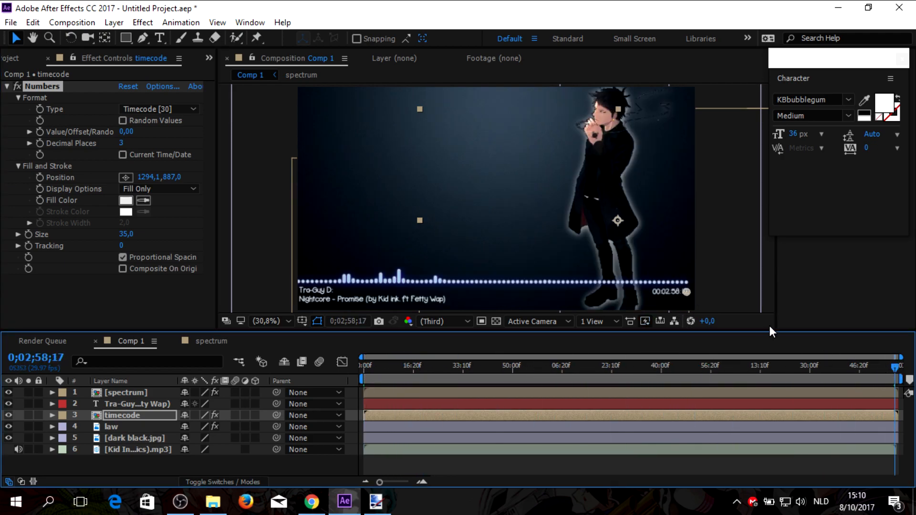
{"action": "left_click_drag", "start_coordinate": [897, 376], "coordinate": [360, 376]}
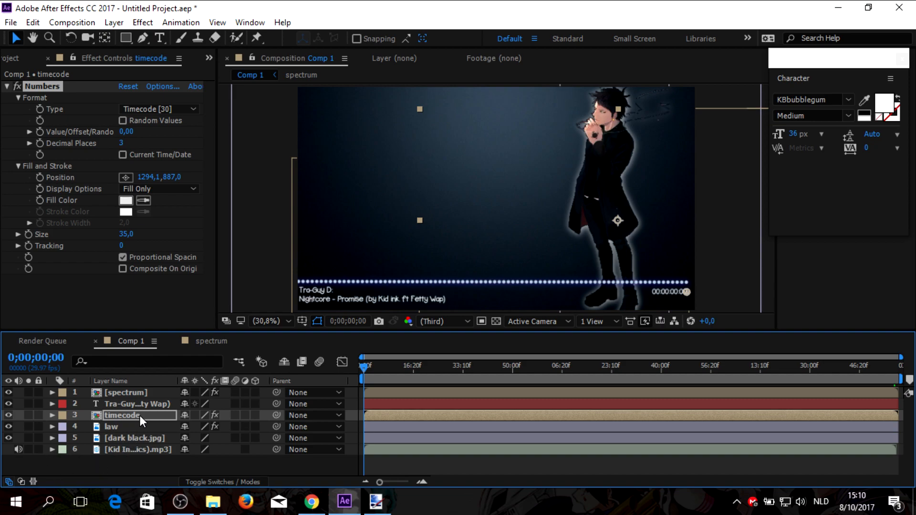
Paste another copy of the spectrum layer into Comp 1 and move it to the bottom of the stack, below the mp3.
{"action": "left_click", "coordinate": [106, 460]}
{"action": "key", "text": "ctrl+v"}
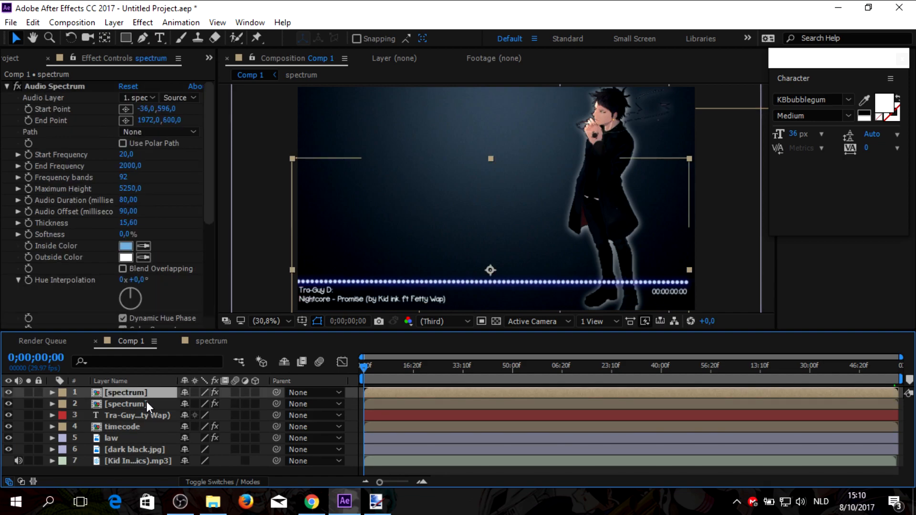
{"action": "left_click_drag", "start_coordinate": [139, 393], "coordinate": [125, 470]}
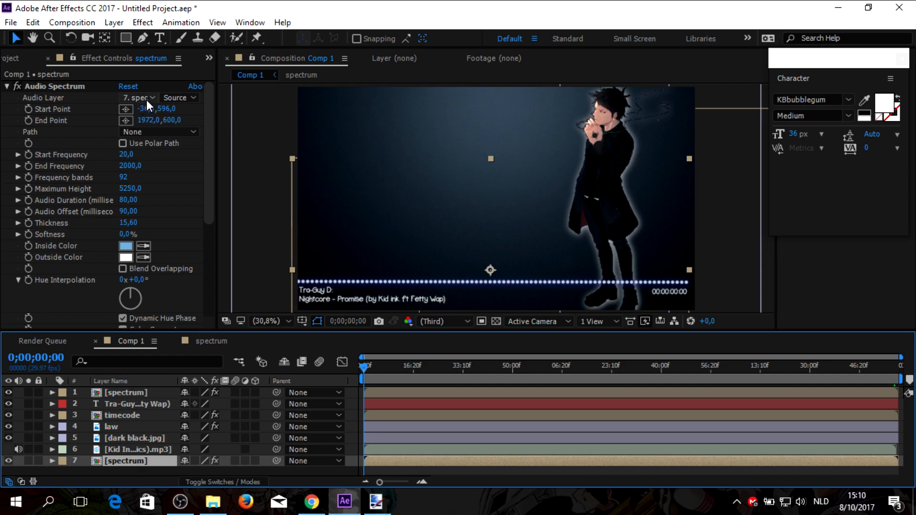
Remove the Audio Spectrum and Drop Shadow effects from the new spectrum copy at the bottom of the stack.
{"action": "left_click", "coordinate": [74, 86]}
{"action": "key", "text": "Delete"}
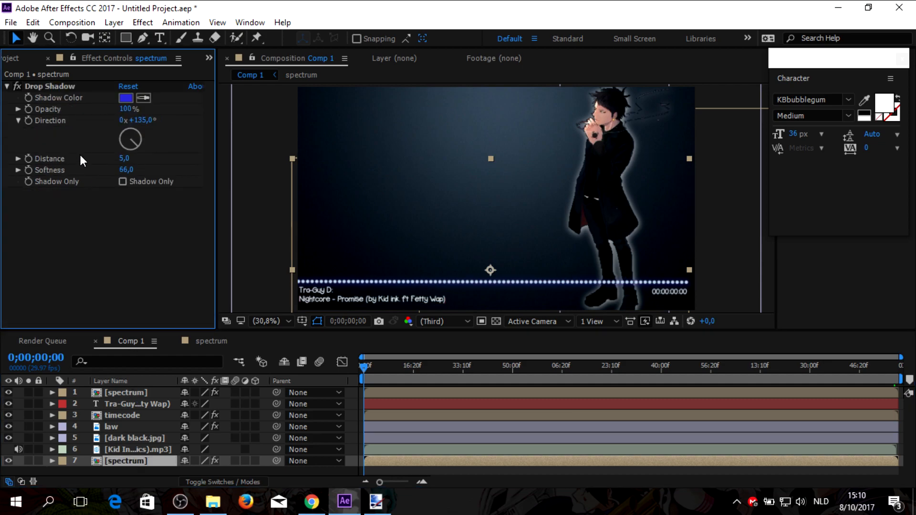
{"action": "left_click", "coordinate": [61, 87]}
{"action": "key", "text": "Delete"}
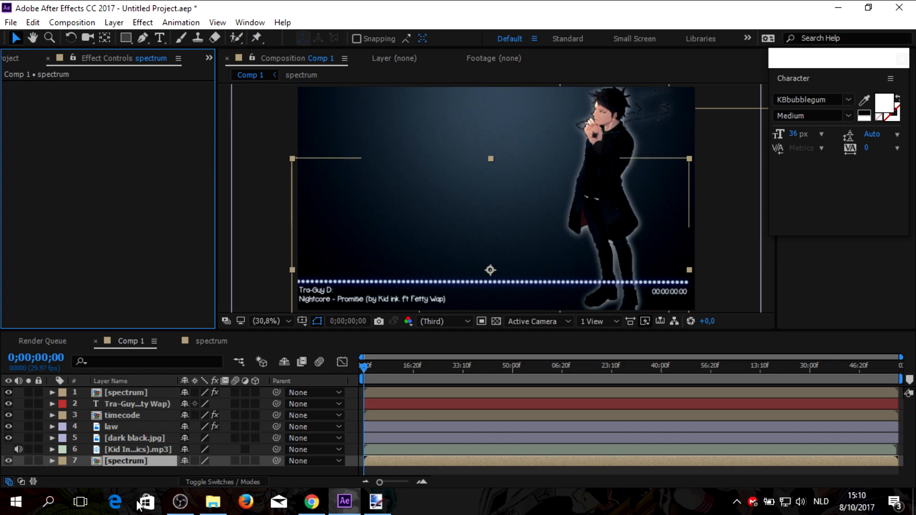
Move the bottom spectrum copy to the top of the Comp 1 layer stack and rename it "partical world".
{"action": "left_click_drag", "start_coordinate": [130, 456], "coordinate": [141, 388]}
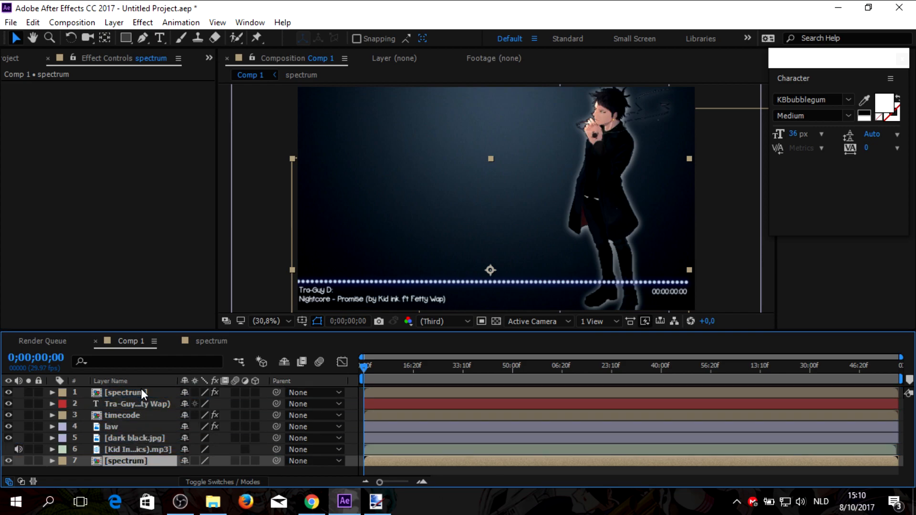
{"action": "right_click", "coordinate": [145, 394]}
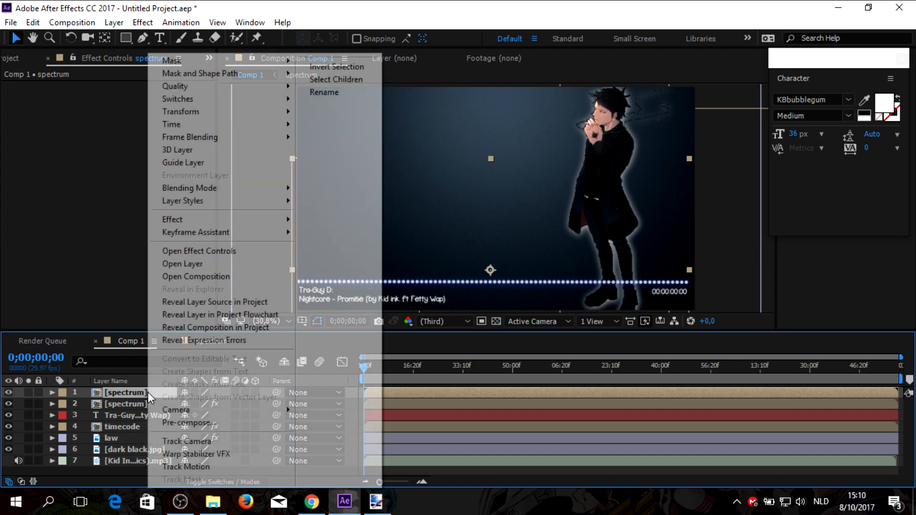
{"action": "left_click", "coordinate": [317, 91]}
{"action": "type", "text": "partical world"}
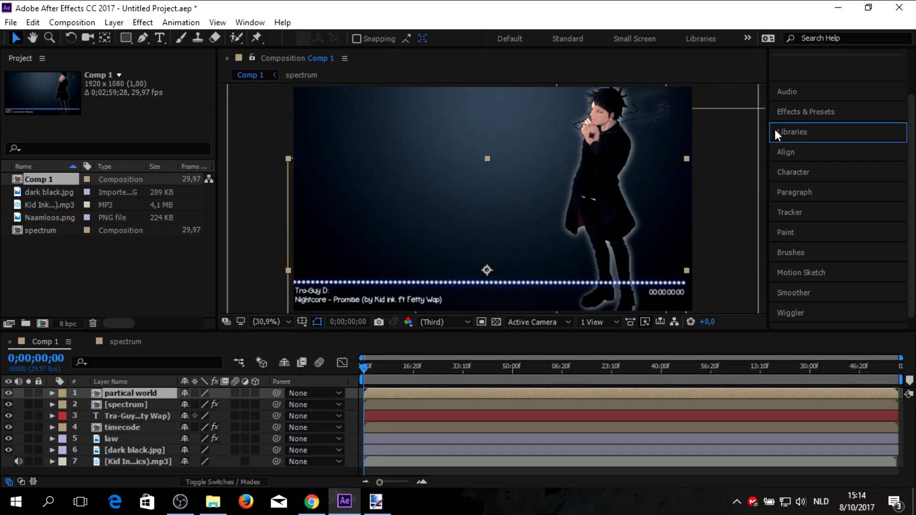
Find the CC Particle World effect by searching for "parti" and apply it to the partical world layer.
{"action": "left_click", "coordinate": [801, 114]}
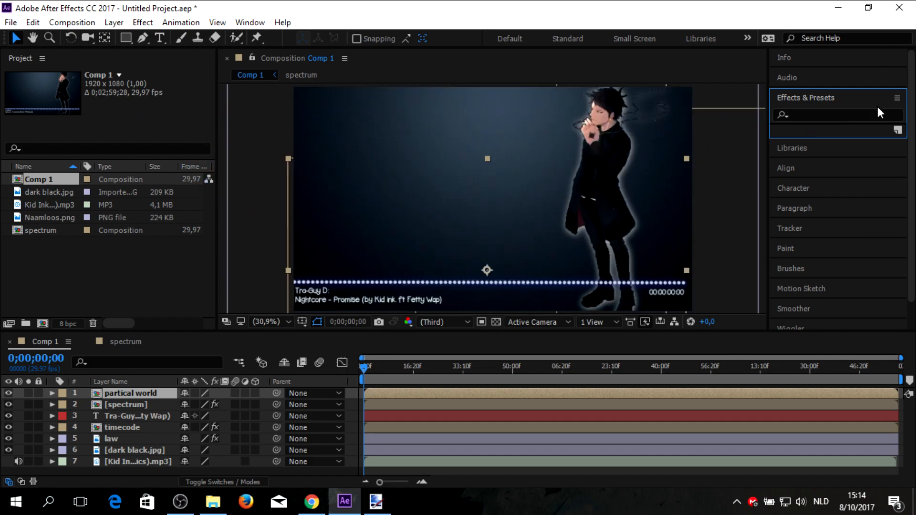
{"action": "left_click", "coordinate": [835, 113]}
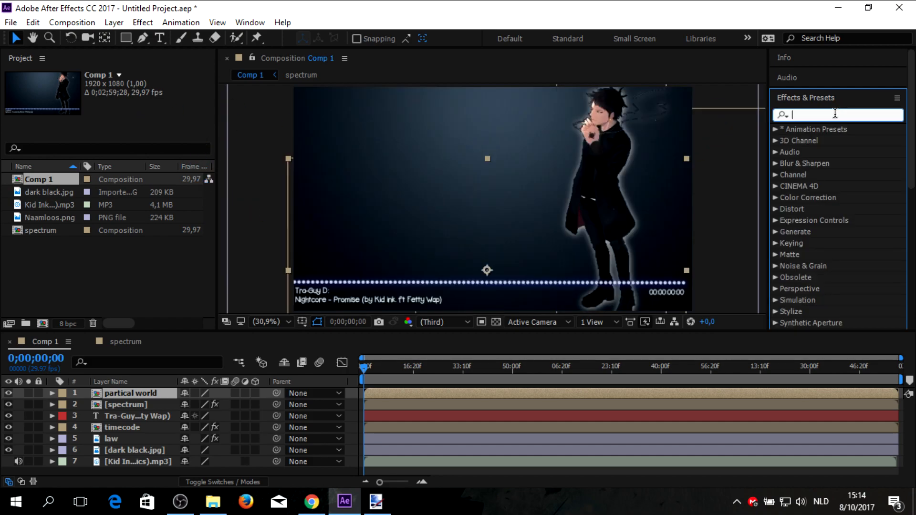
{"action": "type", "text": "parti"}
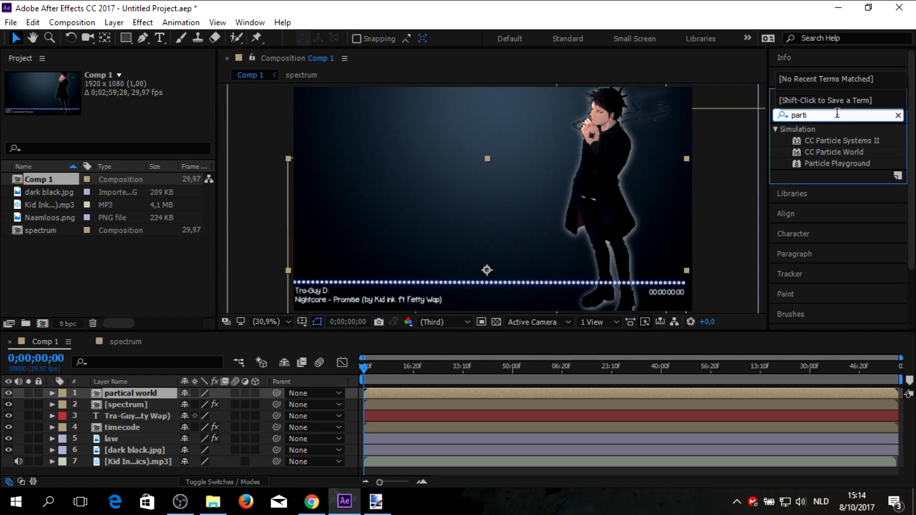
{"action": "left_click_drag", "start_coordinate": [841, 159], "coordinate": [134, 393]}
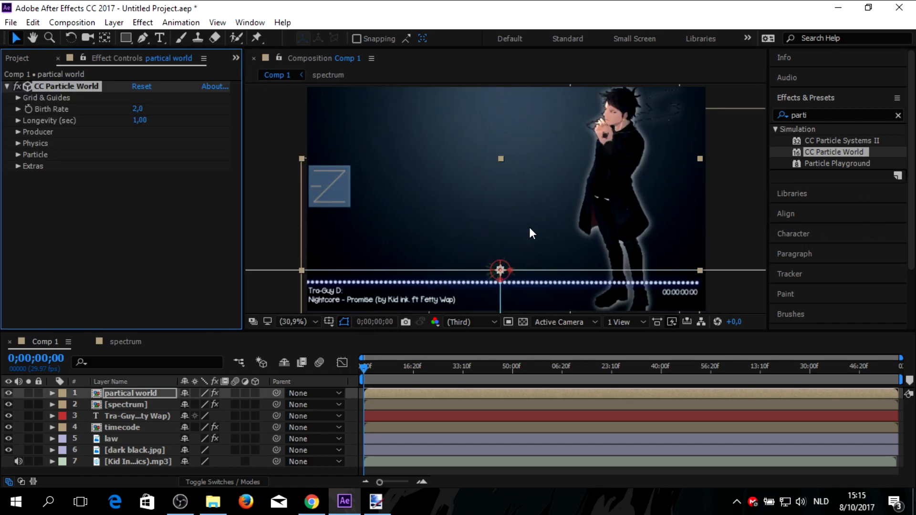
Raise the CC Particle World producer point to the upper edge of the frame and set the Particle Type to Star.
{"action": "left_click_drag", "start_coordinate": [499, 269], "coordinate": [499, 101]}
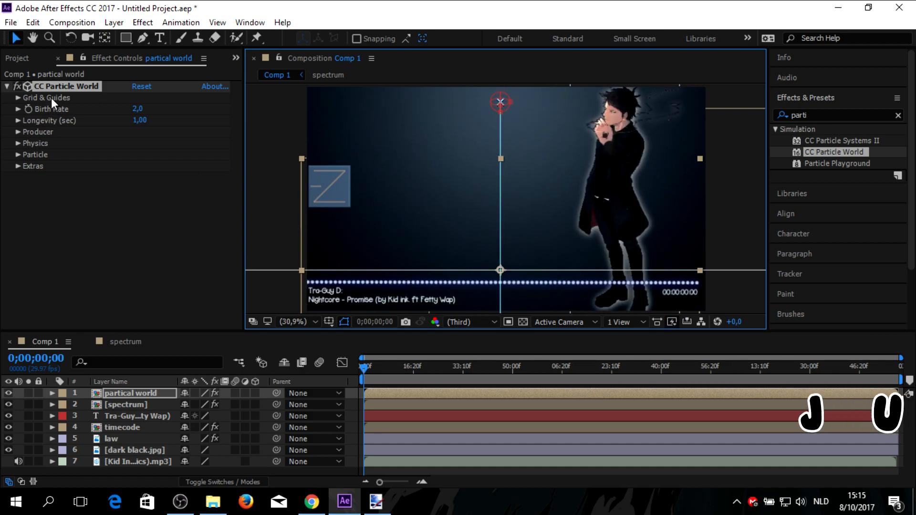
{"action": "left_click", "coordinate": [76, 97]}
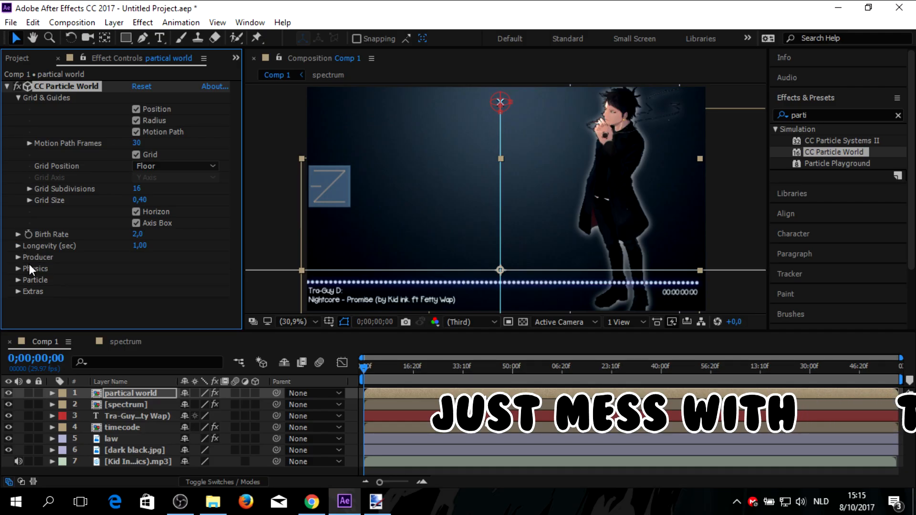
{"action": "left_click", "coordinate": [19, 269]}
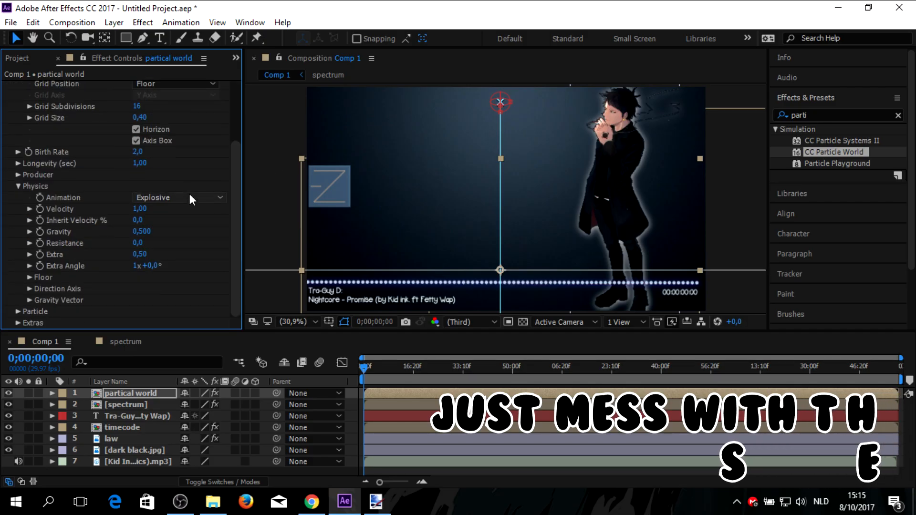
{"action": "left_click", "coordinate": [18, 175]}
{"action": "left_click", "coordinate": [18, 175]}
{"action": "left_click", "coordinate": [181, 198]}
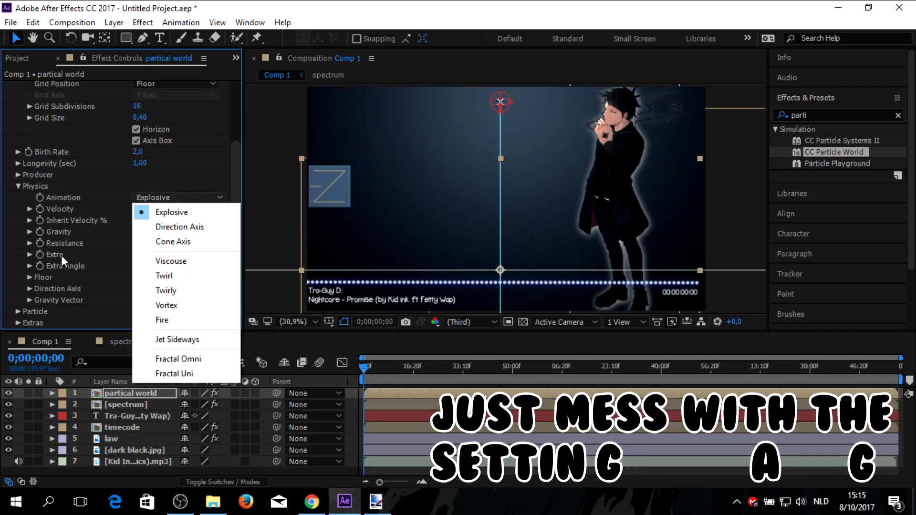
{"action": "left_click", "coordinate": [19, 311]}
{"action": "left_click", "coordinate": [158, 151]}
{"action": "left_click", "coordinate": [235, 166]}
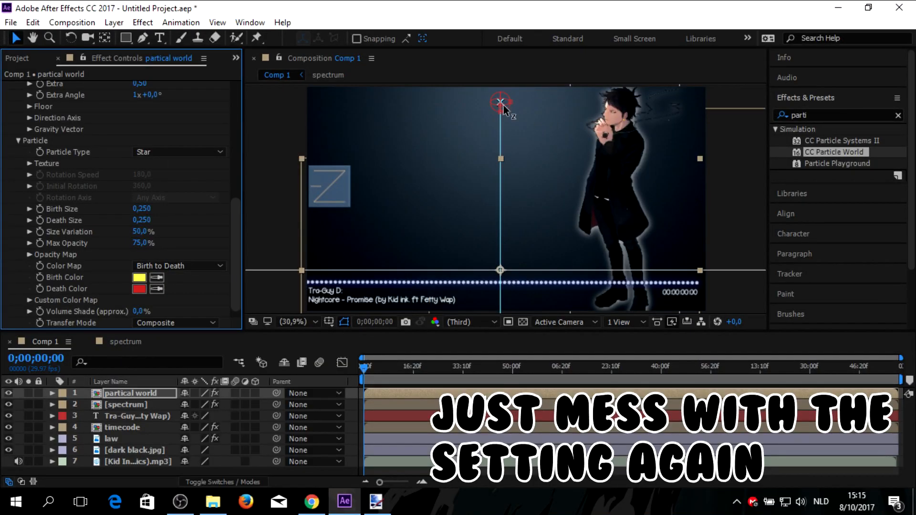
Go to about 0;00;38;23 and reposition the particle producer and the partical world layer so the layer covers the whole frame.
{"action": "left_click_drag", "start_coordinate": [368, 368], "coordinate": [479, 367]}
{"action": "left_click_drag", "start_coordinate": [500, 102], "coordinate": [498, 143]}
{"action": "left_click_drag", "start_coordinate": [533, 217], "coordinate": [547, 139]}
{"action": "left_click_drag", "start_coordinate": [470, 179], "coordinate": [467, 185]}
Sample a light blue from the spectrum as the particle Birth Color and a dark navy from the background as the Death Color.
{"action": "left_click", "coordinate": [157, 277]}
{"action": "left_click", "coordinate": [325, 257]}
{"action": "left_click", "coordinate": [156, 289]}
{"action": "left_click", "coordinate": [338, 265]}
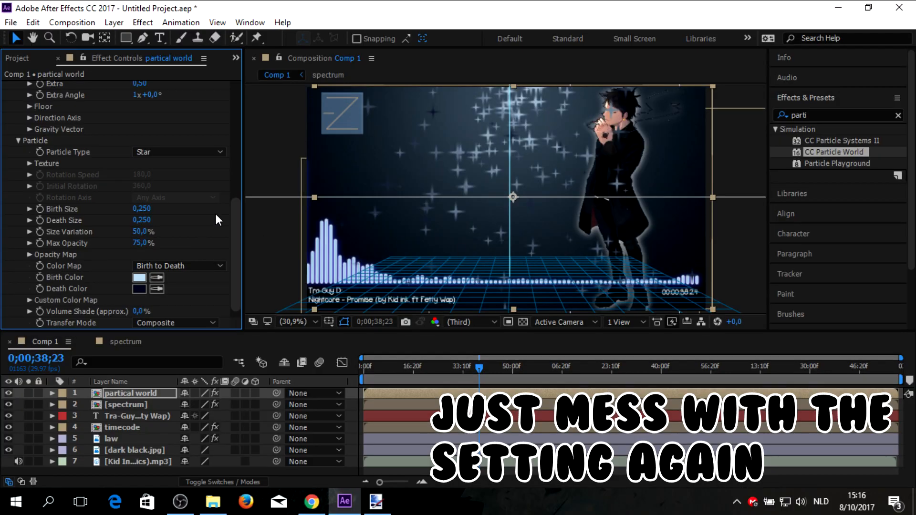
Keep the Particle Type at Star, set the Physics Animation to Twirly and nudge the partical world layer slightly.
{"action": "left_click", "coordinate": [191, 152]}
{"action": "left_click", "coordinate": [191, 168]}
{"action": "scroll", "coordinate": [172, 191], "scroll_direction": "up", "scroll_amount": 5}
{"action": "left_click", "coordinate": [181, 178]}
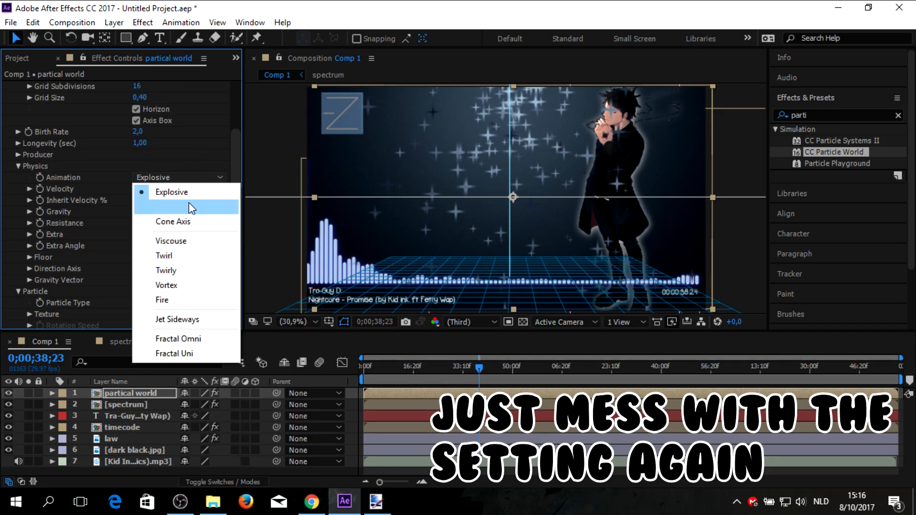
{"action": "left_click", "coordinate": [180, 270]}
{"action": "mouse_move", "coordinate": [527, 107]}
{"action": "left_mouse_down"}
{"action": "mouse_move", "coordinate": [527, 127]}
{"action": "mouse_move", "coordinate": [524, 107]}
{"action": "left_mouse_up"}
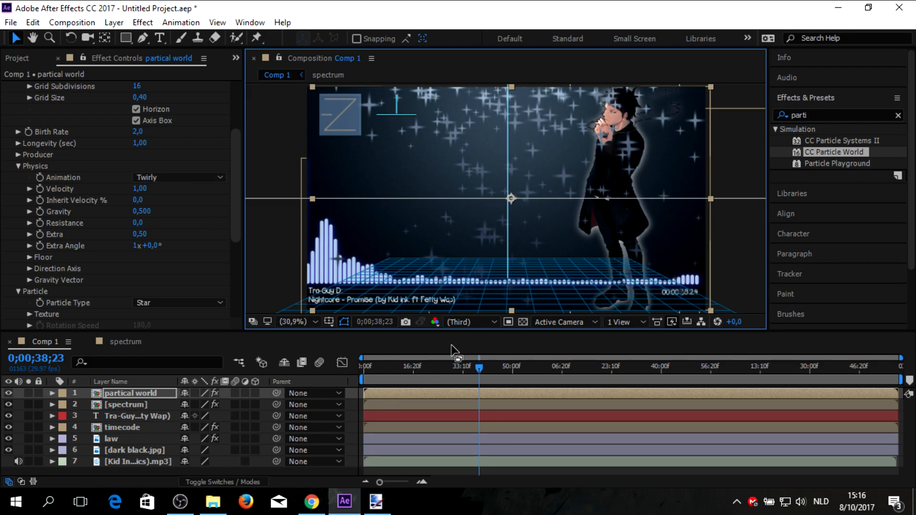
Preview the star particles from 0;00;38;23 and from the start of Comp 1, returning to the first frame.
{"action": "key", "text": "space"}
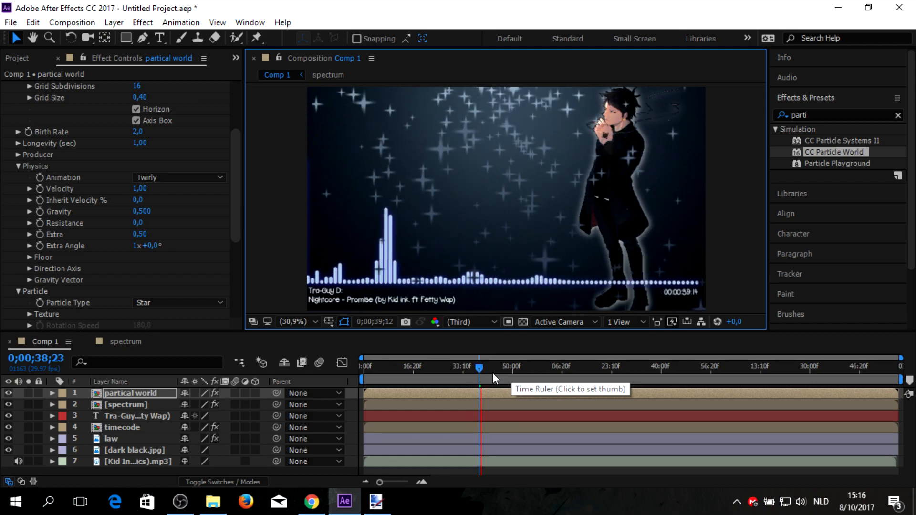
{"action": "key", "text": "space"}
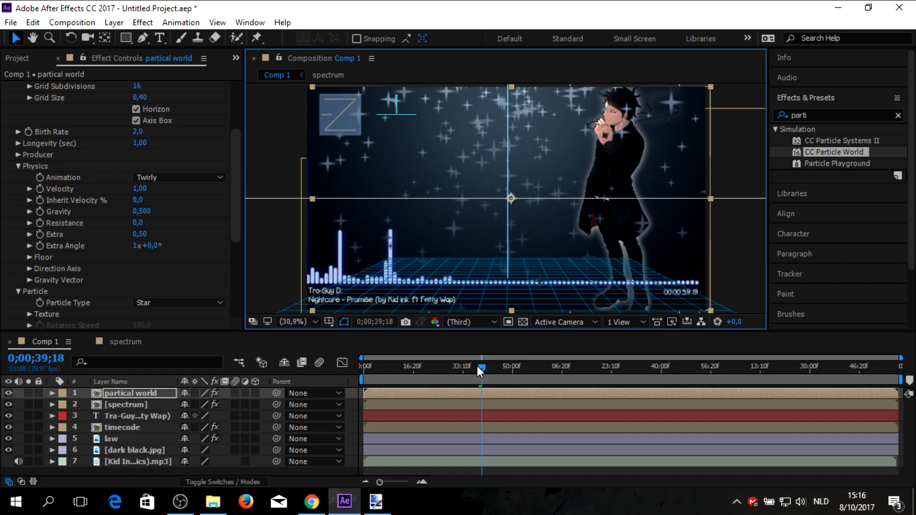
{"action": "left_click_drag", "start_coordinate": [483, 368], "coordinate": [334, 362]}
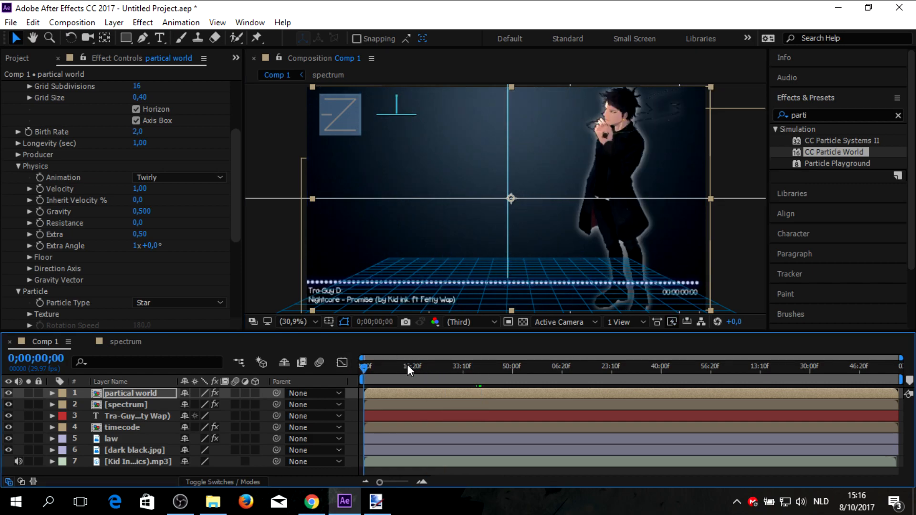
{"action": "key", "text": "space"}
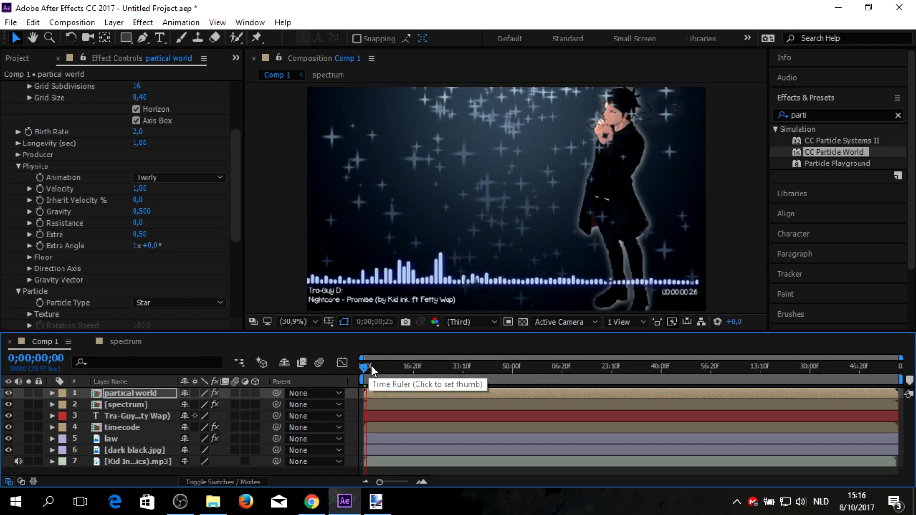
{"action": "key", "text": "space"}
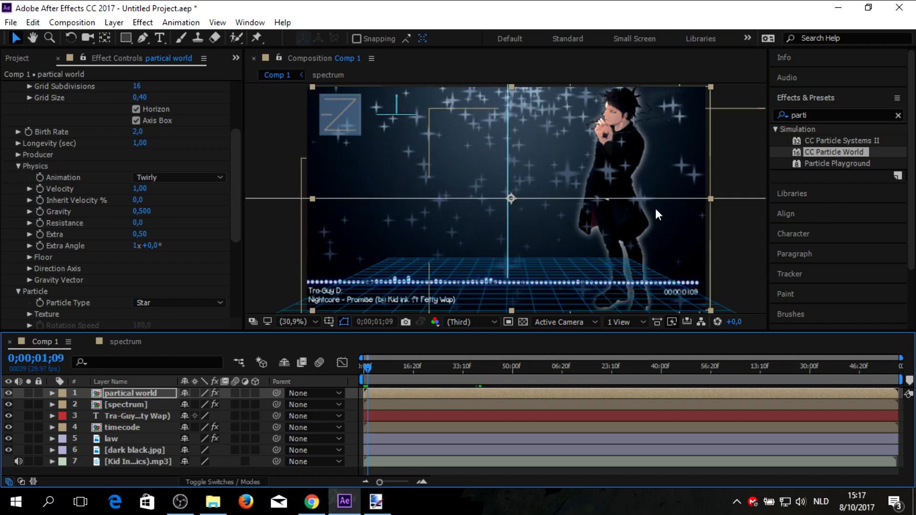
{"action": "left_click_drag", "start_coordinate": [373, 367], "coordinate": [331, 365]}
{"action": "left_click", "coordinate": [382, 369]}
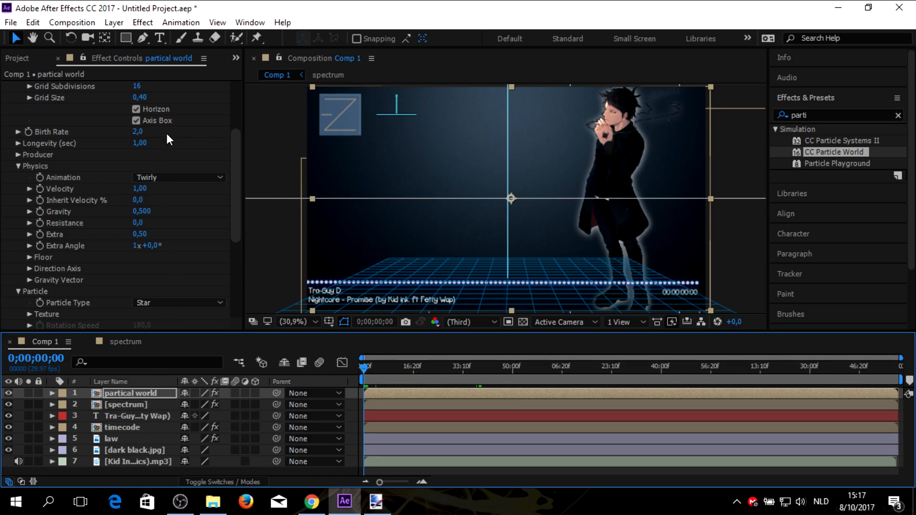
Collapse the Grid & Guides, Physics and Particle groups of CC Particle World.
{"action": "scroll", "coordinate": [84, 135], "scroll_direction": "up", "scroll_amount": 5}
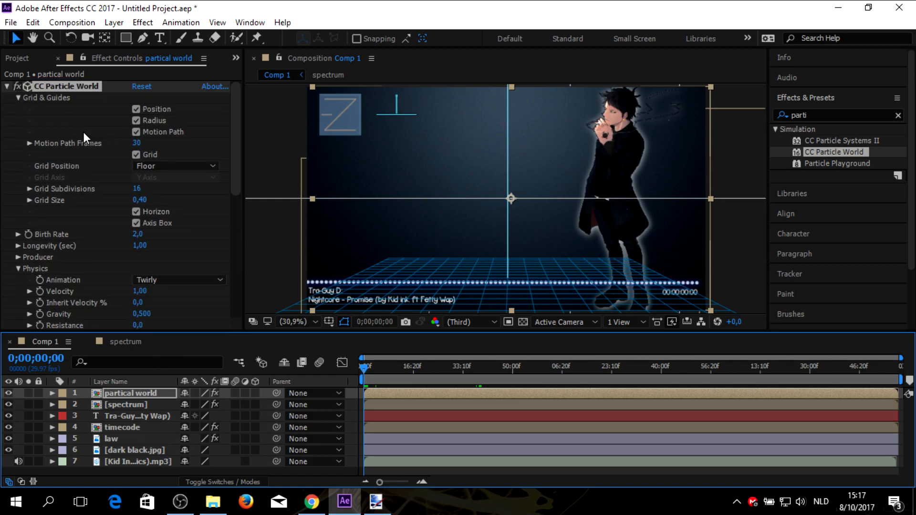
{"action": "left_click", "coordinate": [17, 97]}
{"action": "left_click", "coordinate": [17, 144]}
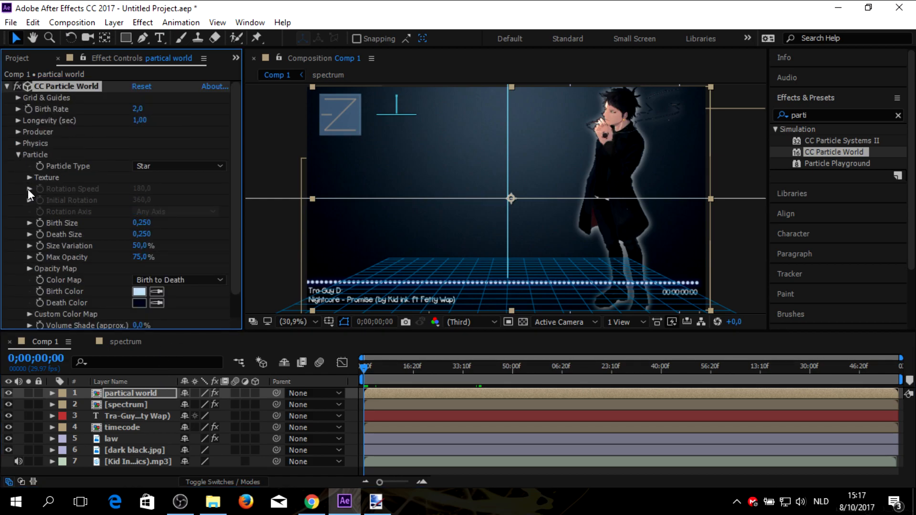
{"action": "left_click", "coordinate": [18, 154]}
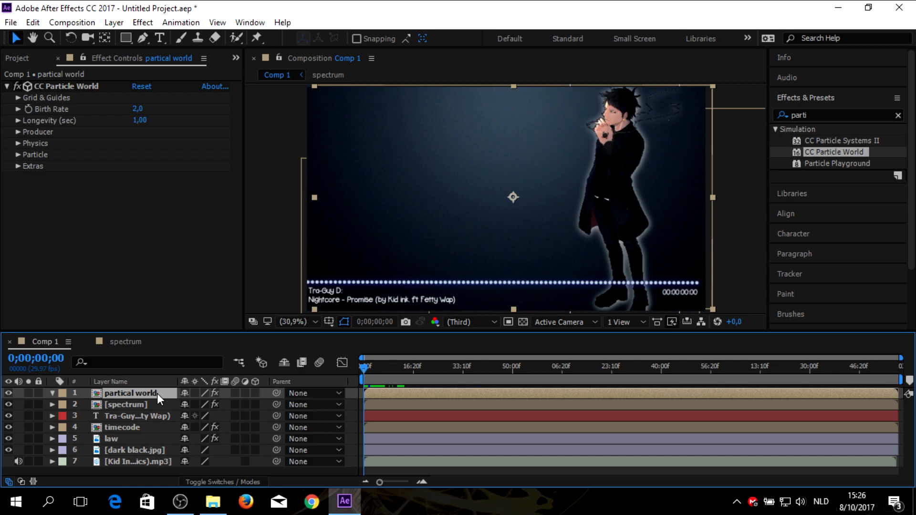
Time-stretch the partical world layer with a stretch factor of 800.
{"action": "right_click", "coordinate": [156, 393]}
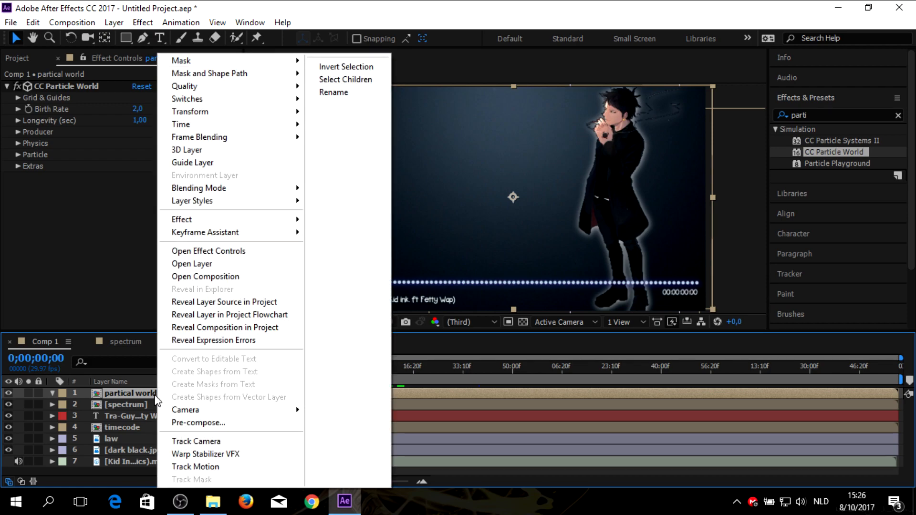
{"action": "mouse_move", "coordinate": [234, 126]}
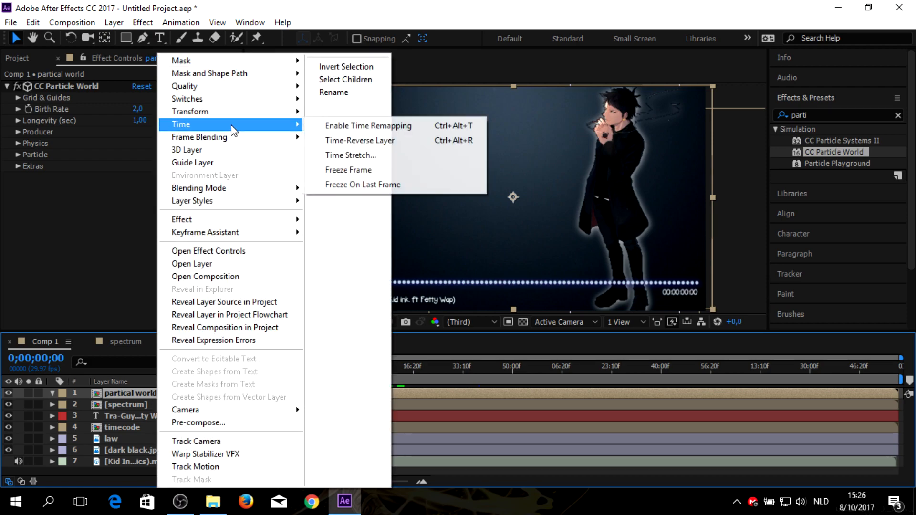
{"action": "left_click", "coordinate": [384, 151]}
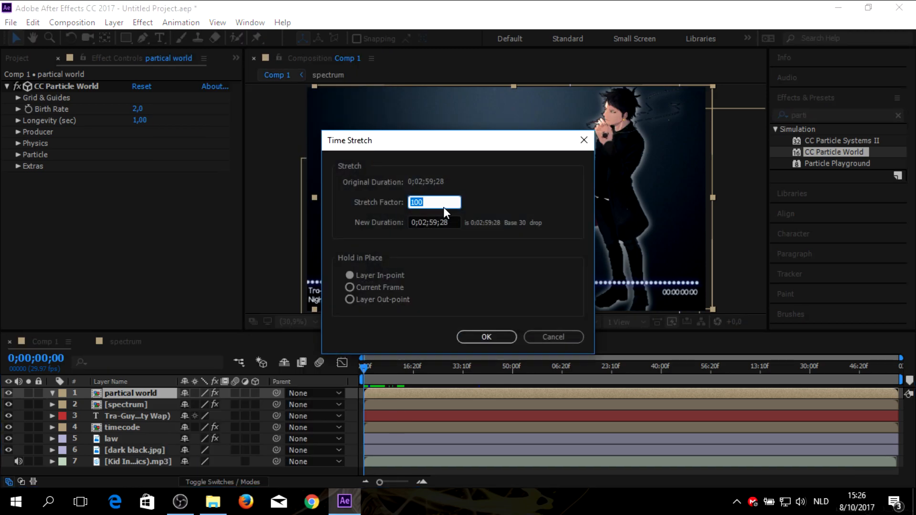
{"action": "type", "text": "800"}
{"action": "key", "text": "Return"}
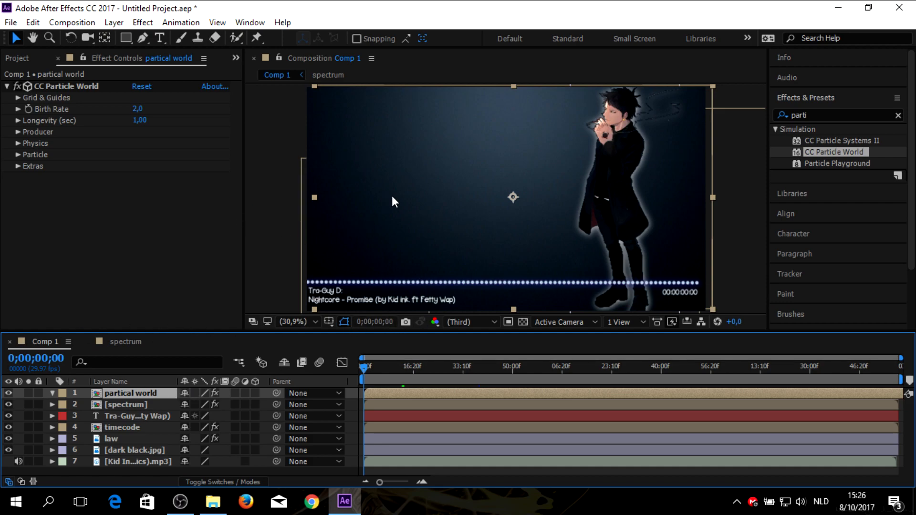
Play back the slowed particles with the music to about 0;00;08;28 and return to the start of Comp 1.
{"action": "key", "text": "space"}
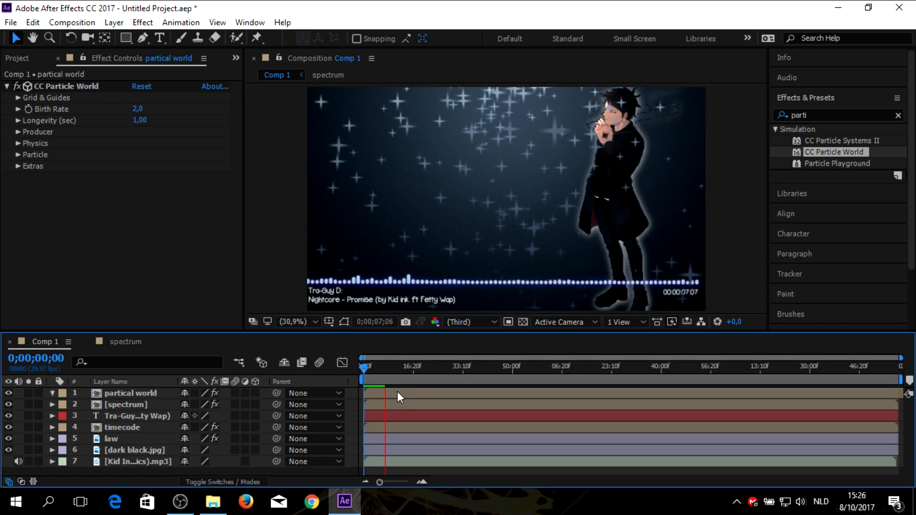
{"action": "mouse_move", "coordinate": [366, 363]}
{"action": "left_mouse_down"}
{"action": "mouse_move", "coordinate": [381, 368]}
{"action": "mouse_move", "coordinate": [367, 365]}
{"action": "left_mouse_up"}
{"action": "key", "text": "space"}
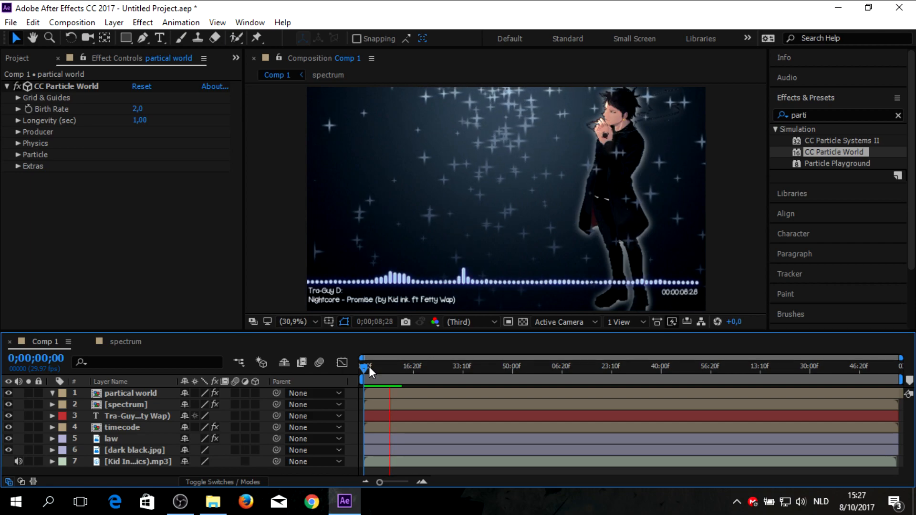
{"action": "key", "text": "space"}
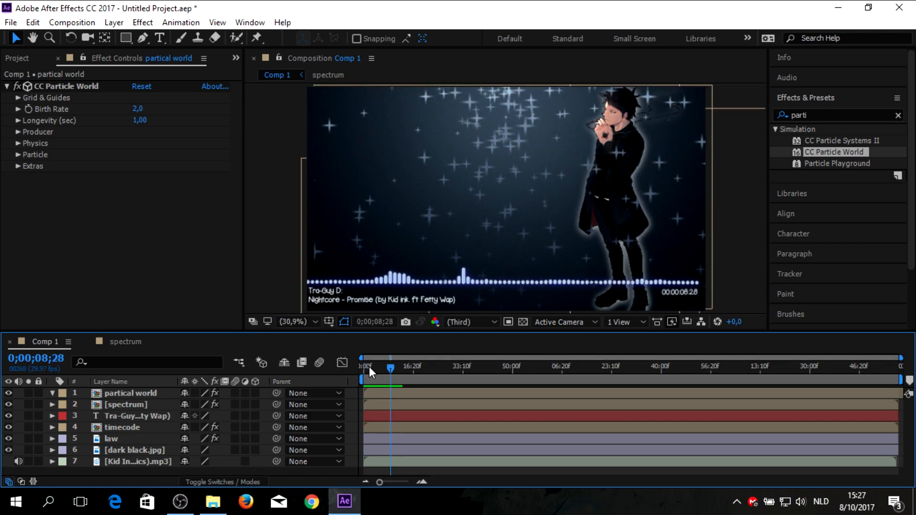
{"action": "left_click_drag", "start_coordinate": [390, 368], "coordinate": [299, 388]}
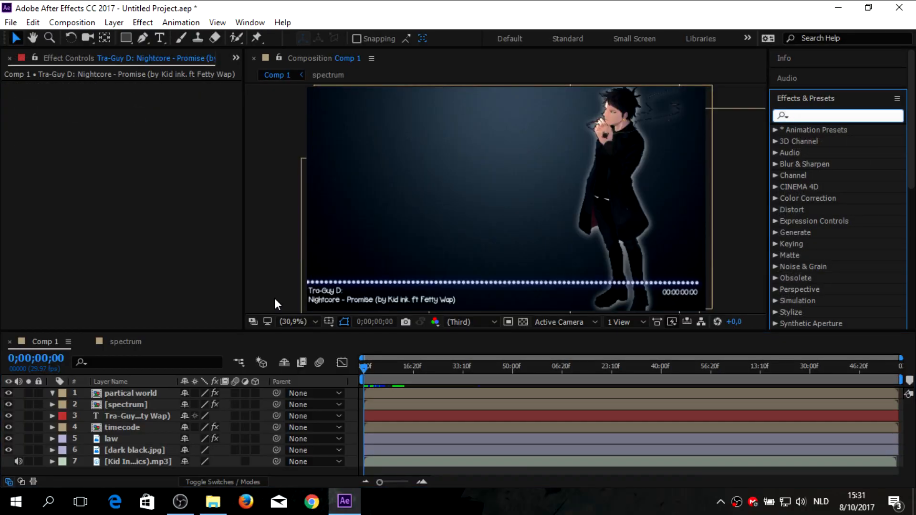
Filter the effects and presets by "a" and apply the Animate In text preset Fly In With A Twist to the song title layer.
{"action": "left_click", "coordinate": [134, 417]}
{"action": "type", "text": "a"}
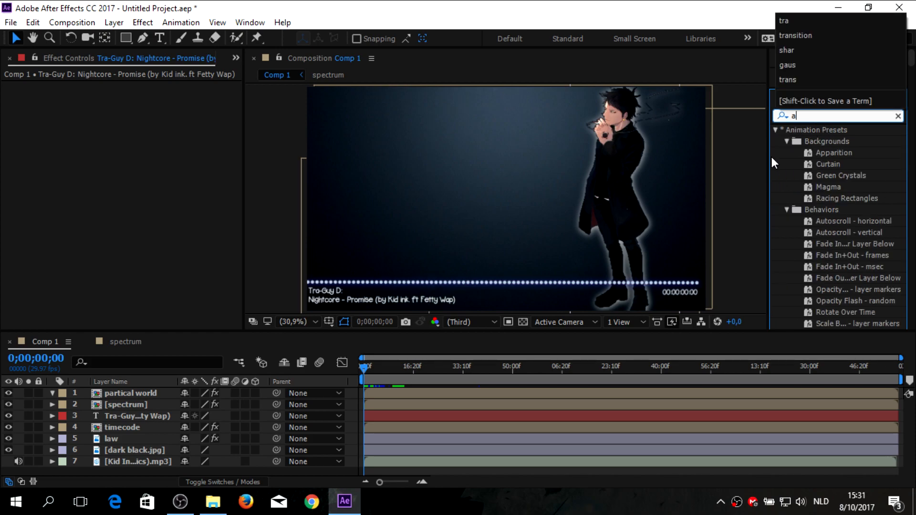
{"action": "scroll", "coordinate": [803, 232], "scroll_direction": "down", "scroll_amount": 20}
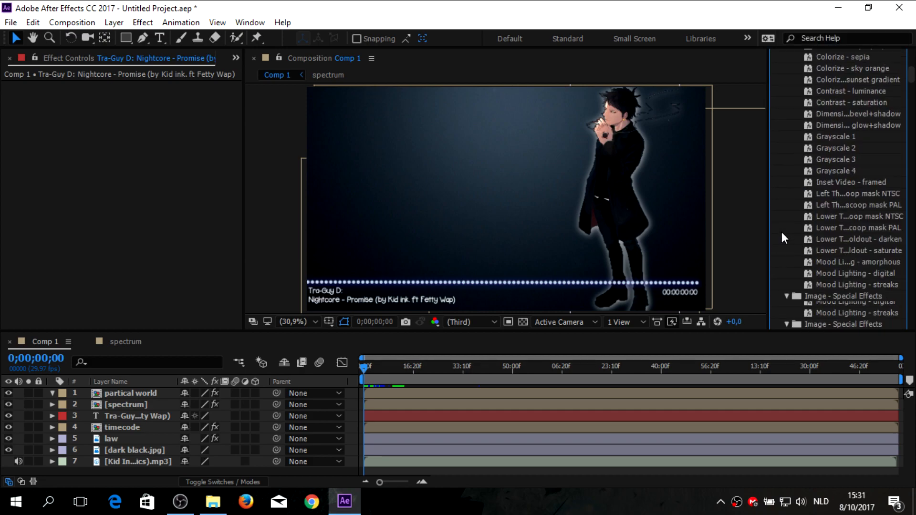
{"action": "scroll", "coordinate": [780, 224], "scroll_direction": "down", "scroll_amount": 20}
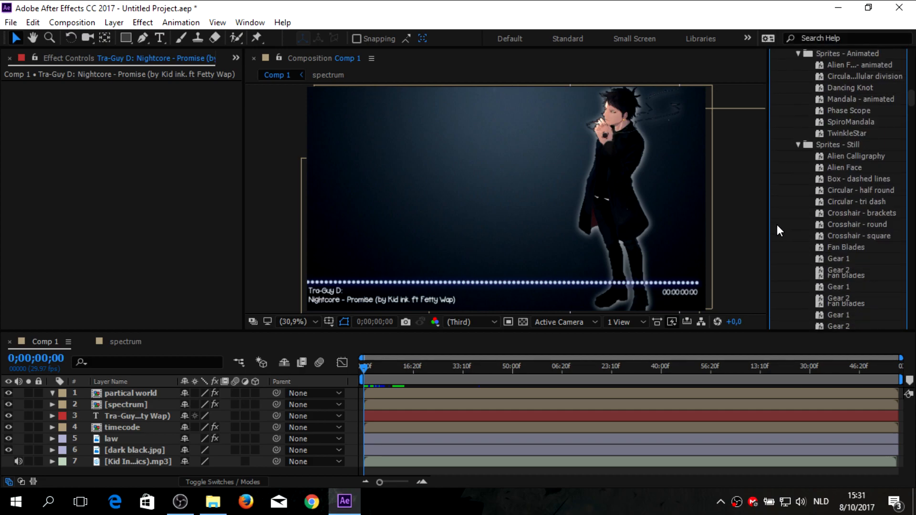
{"action": "scroll", "coordinate": [782, 238], "scroll_direction": "down", "scroll_amount": 8}
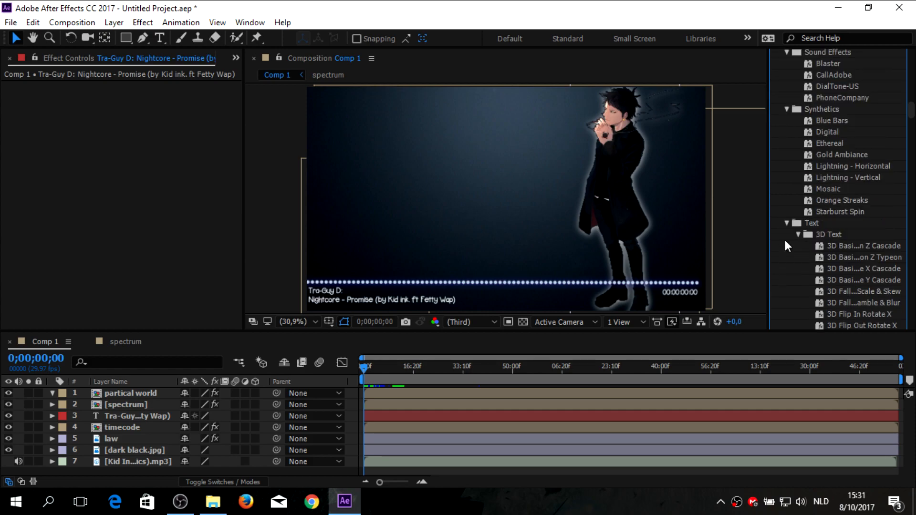
{"action": "scroll", "coordinate": [852, 154], "scroll_direction": "down", "scroll_amount": 8}
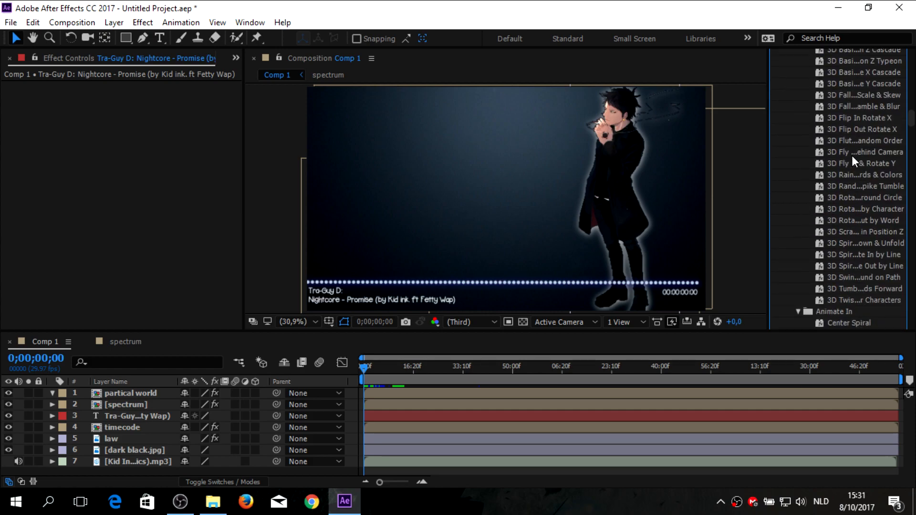
{"action": "scroll", "coordinate": [847, 214], "scroll_direction": "down", "scroll_amount": 3}
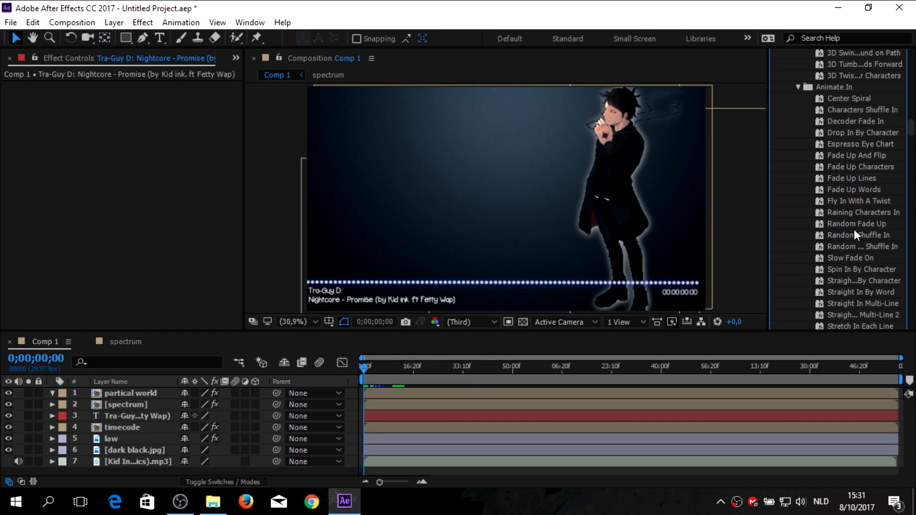
{"action": "scroll", "coordinate": [845, 231], "scroll_direction": "down", "scroll_amount": 2}
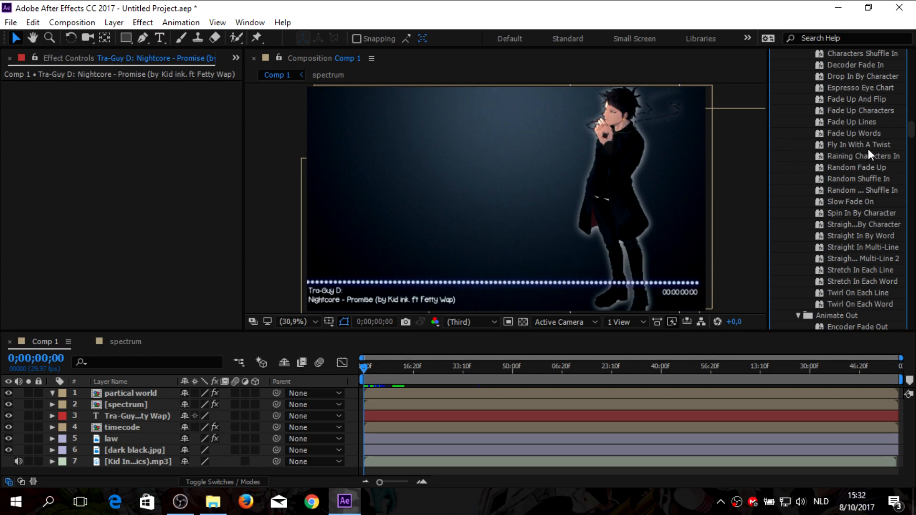
{"action": "scroll", "coordinate": [868, 149], "scroll_direction": "up", "scroll_amount": 2}
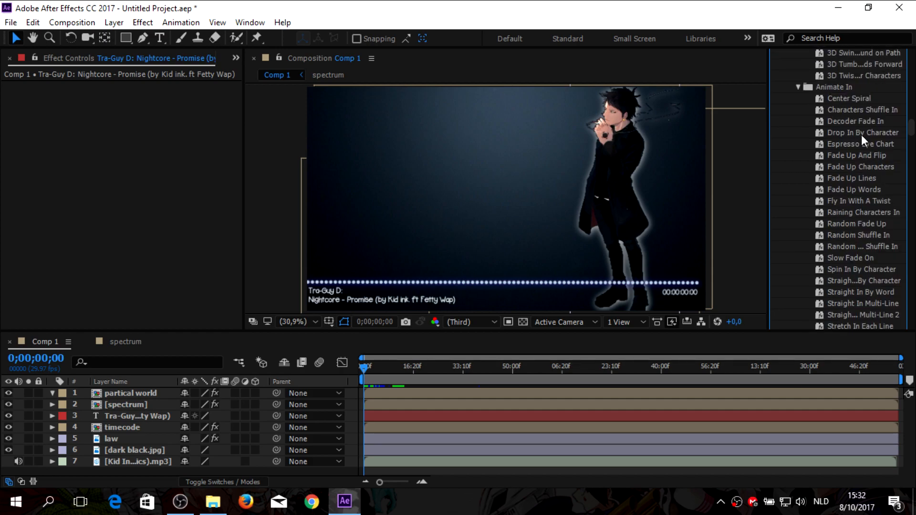
{"action": "scroll", "coordinate": [860, 134], "scroll_direction": "down", "scroll_amount": 5}
{"action": "scroll", "coordinate": [882, 166], "scroll_direction": "down", "scroll_amount": 4}
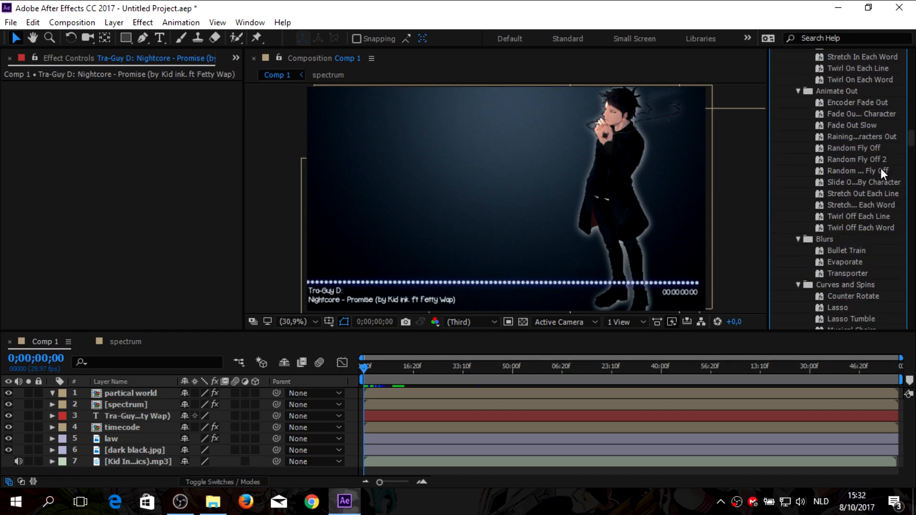
{"action": "scroll", "coordinate": [879, 168], "scroll_direction": "up", "scroll_amount": 2}
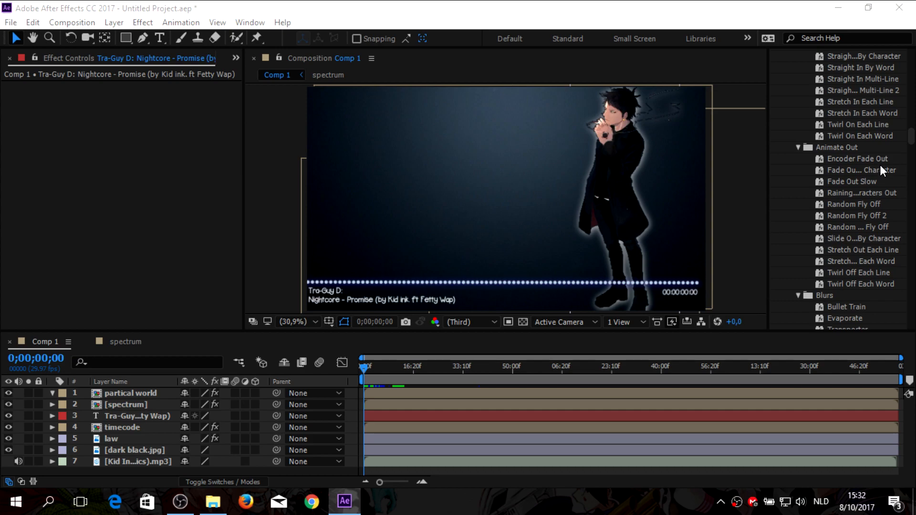
{"action": "scroll", "coordinate": [879, 165], "scroll_direction": "up", "scroll_amount": 2}
{"action": "scroll", "coordinate": [875, 161], "scroll_direction": "up", "scroll_amount": 2}
{"action": "scroll", "coordinate": [852, 127], "scroll_direction": "up", "scroll_amount": 2}
{"action": "scroll", "coordinate": [848, 99], "scroll_direction": "up", "scroll_amount": 1}
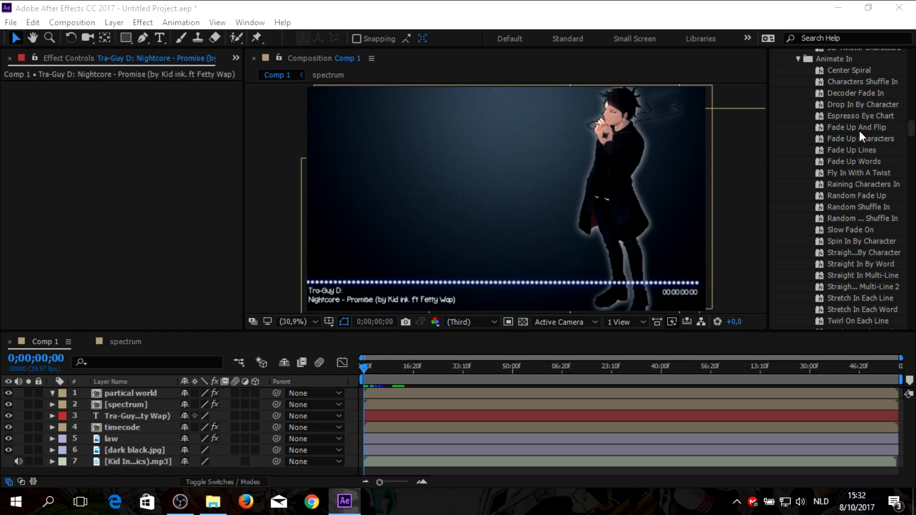
{"action": "left_click_drag", "start_coordinate": [861, 178], "coordinate": [115, 414]}
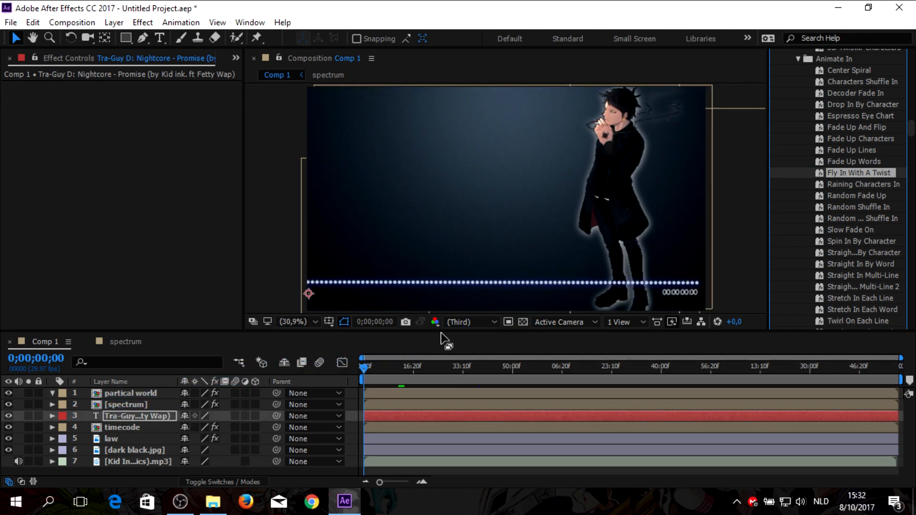
Collapse the Text preset folder and play back the title animation from the first frame to 0;00;10;29.
{"action": "scroll", "coordinate": [814, 106], "scroll_direction": "up", "scroll_amount": 10}
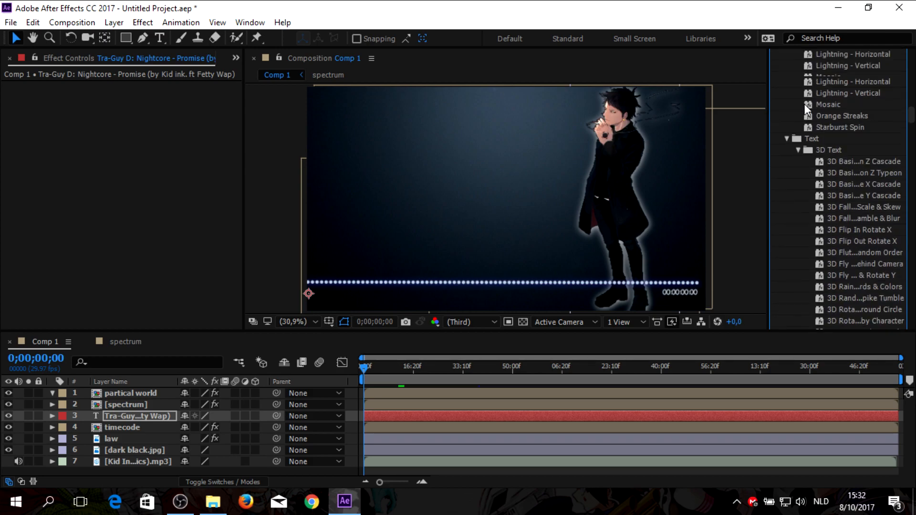
{"action": "left_click", "coordinate": [784, 195]}
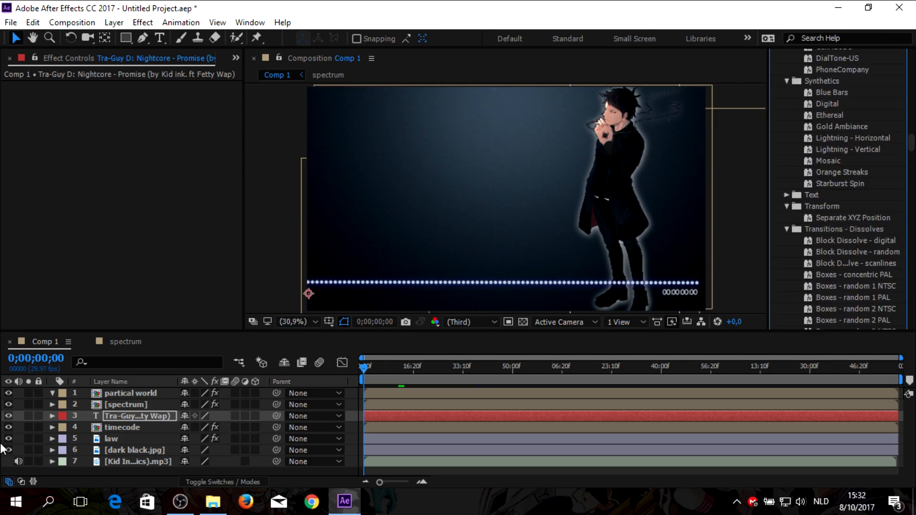
{"action": "key", "text": "space"}
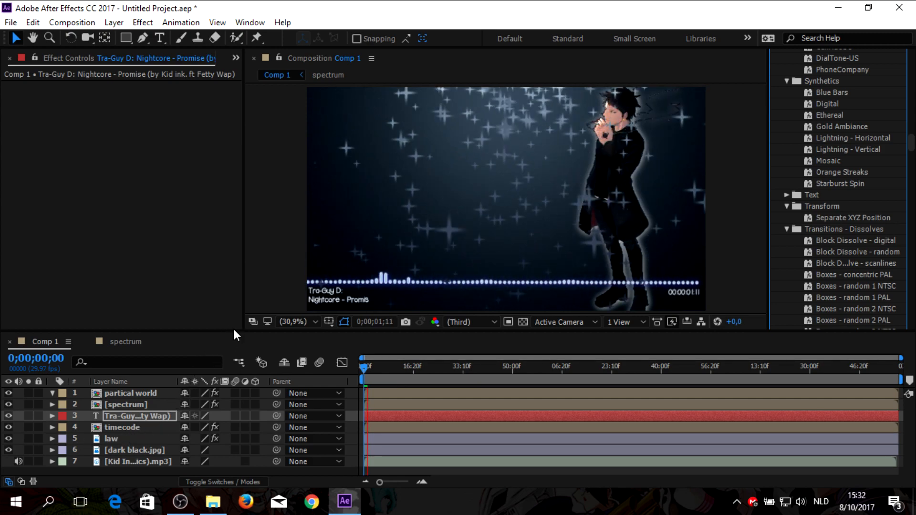
{"action": "left_click", "coordinate": [366, 368]}
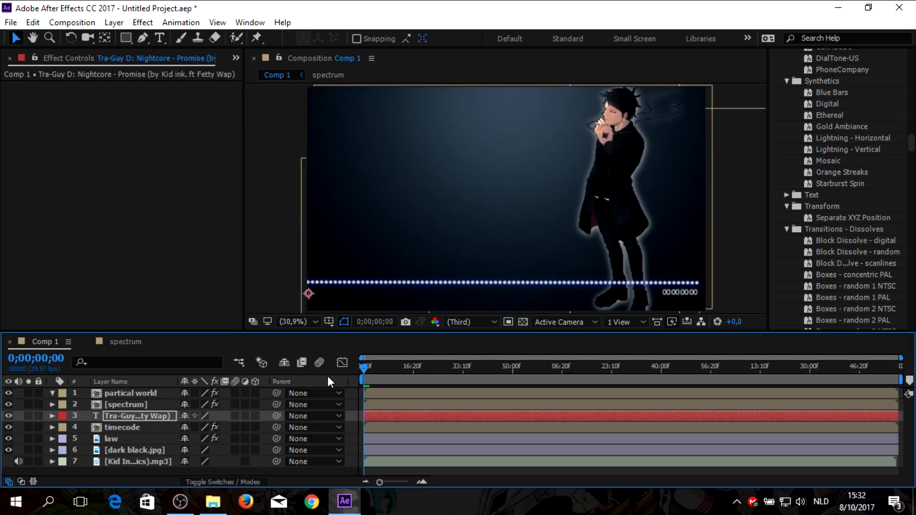
{"action": "key", "text": "space"}
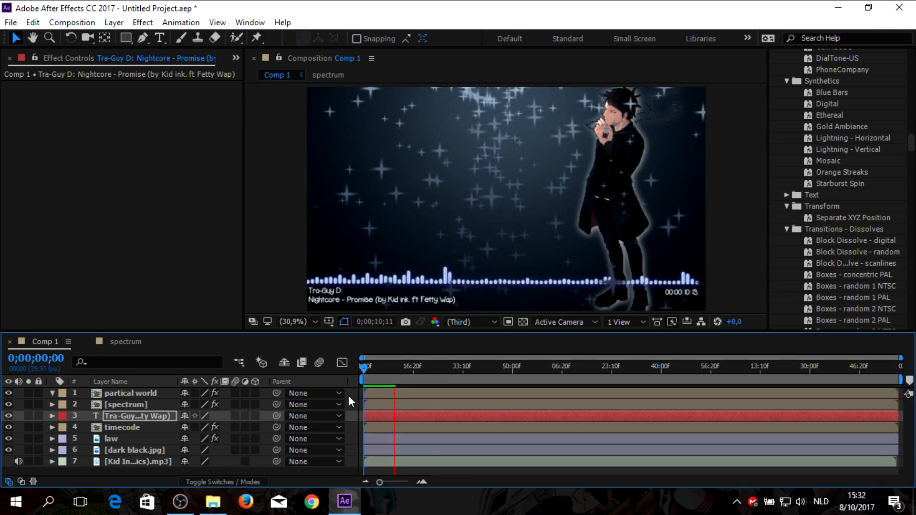
{"action": "key", "text": "space"}
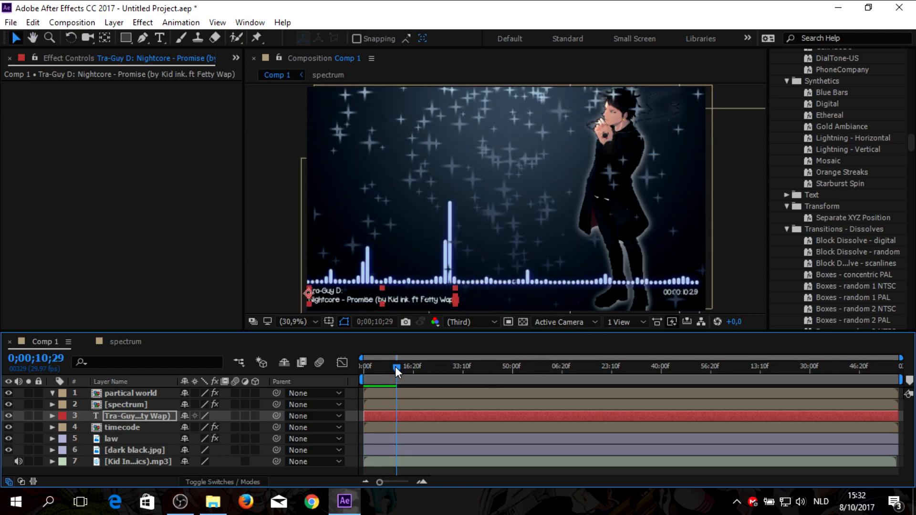
Move the current time to 0;00;46;19 and set the composition view magnification to Fit.
{"action": "left_click_drag", "start_coordinate": [395, 366], "coordinate": [502, 366]}
{"action": "scroll", "coordinate": [840, 176], "scroll_direction": "up", "scroll_amount": 10}
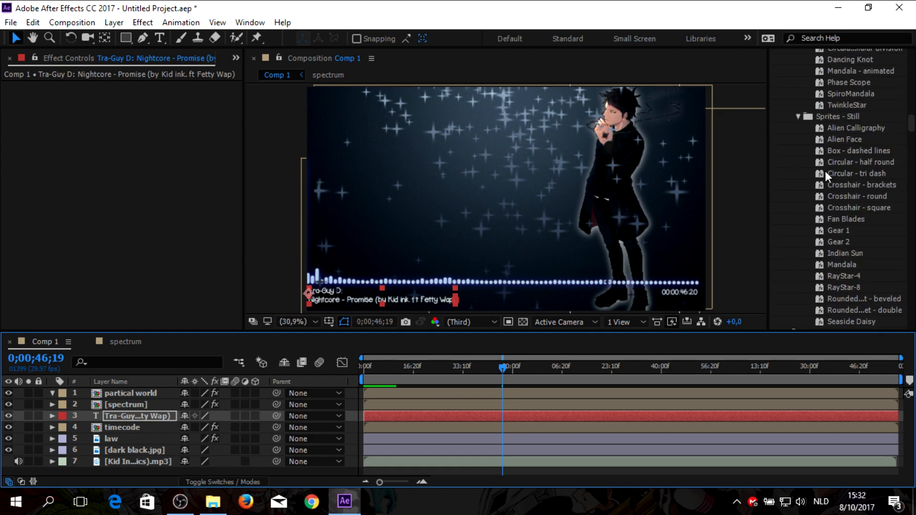
{"action": "scroll", "coordinate": [802, 141], "scroll_direction": "up", "scroll_amount": 5}
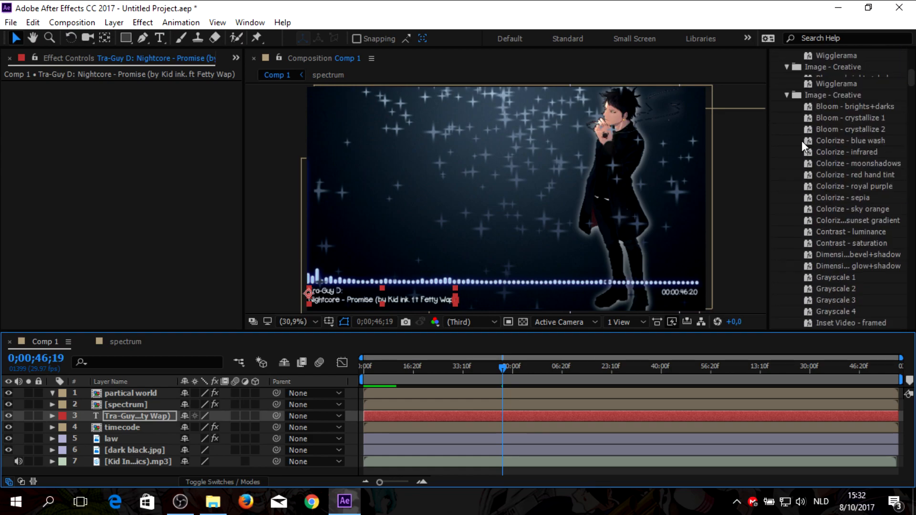
{"action": "scroll", "coordinate": [685, 177], "scroll_direction": "up", "scroll_amount": 6}
{"action": "scroll", "coordinate": [685, 178], "scroll_direction": "down", "scroll_amount": 8}
{"action": "scroll", "coordinate": [637, 202], "scroll_direction": "up", "scroll_amount": 3}
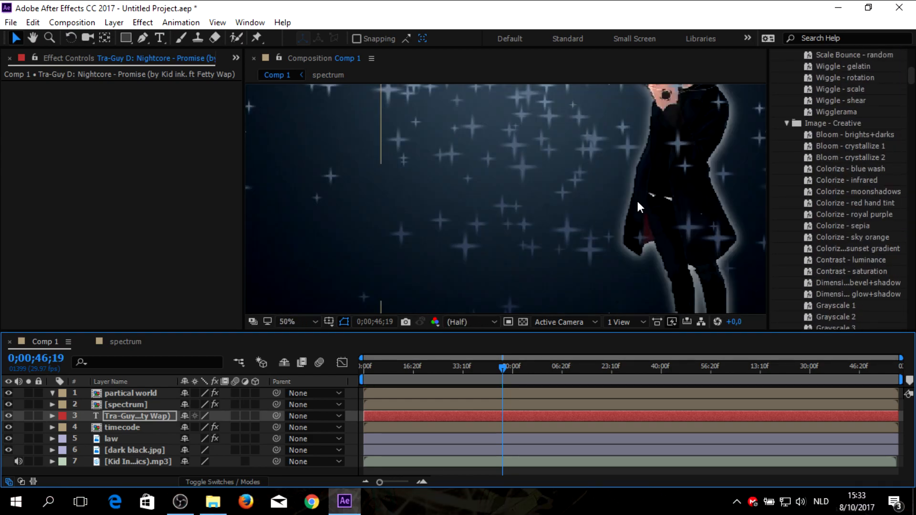
{"action": "scroll", "coordinate": [624, 207], "scroll_direction": "down", "scroll_amount": 3}
{"action": "left_click", "coordinate": [315, 322]}
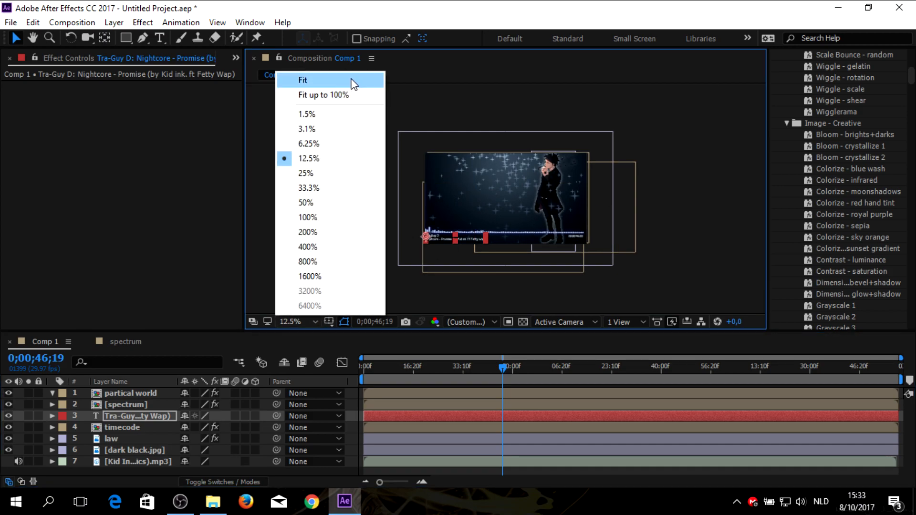
{"action": "left_click", "coordinate": [351, 79]}
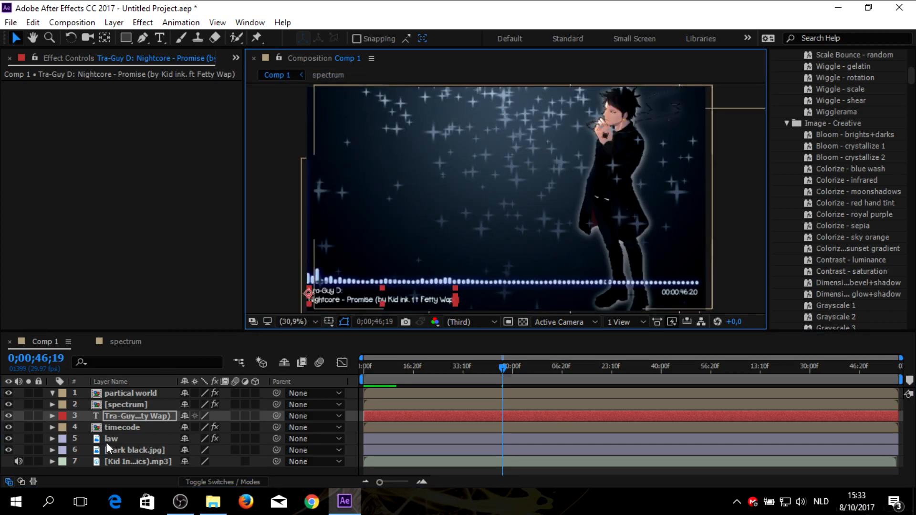
Add a text layer reading "Like and subscribe!" in the upper-left corner of the Comp 1 frame.
{"action": "left_click", "coordinate": [158, 38]}
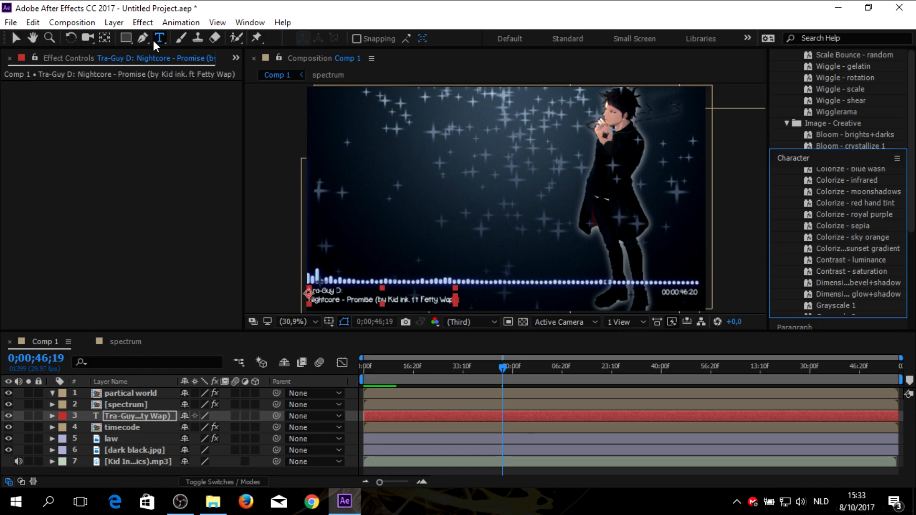
{"action": "left_click", "coordinate": [329, 100]}
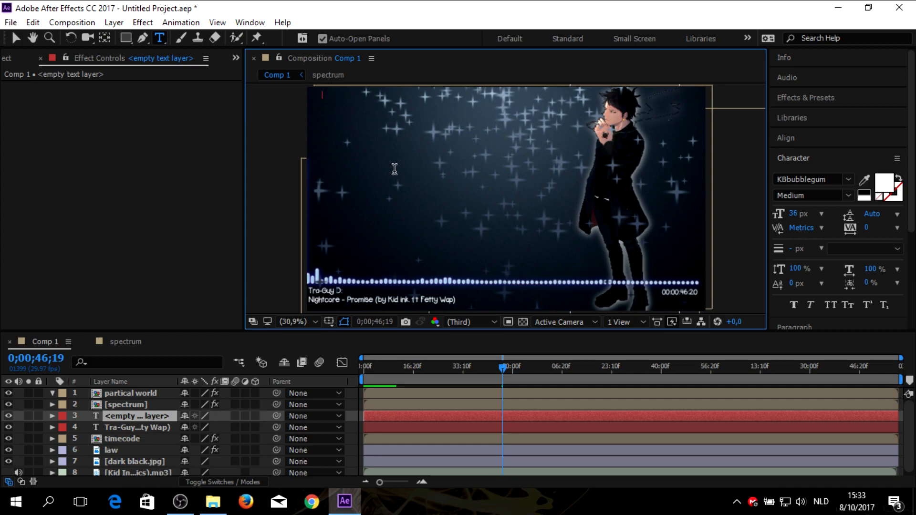
{"action": "type", "text": "LIke"}
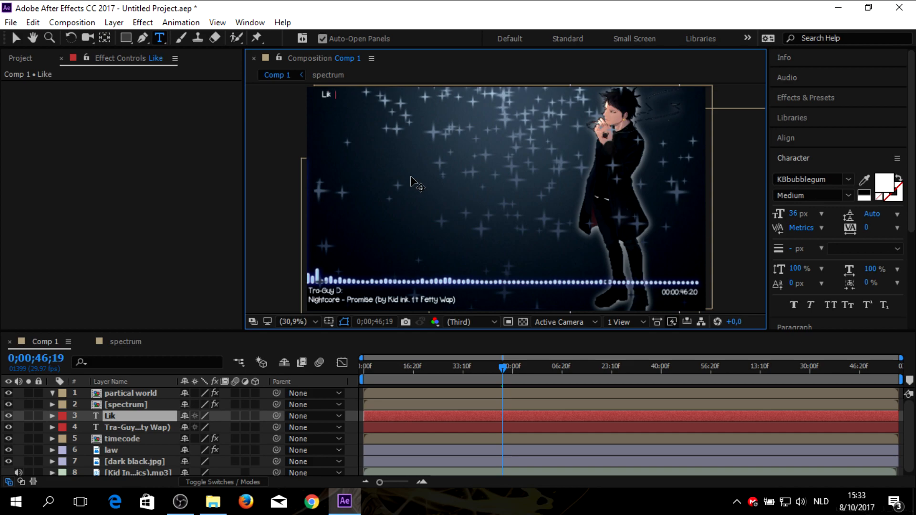
{"action": "type", "text": " and subscribe"}
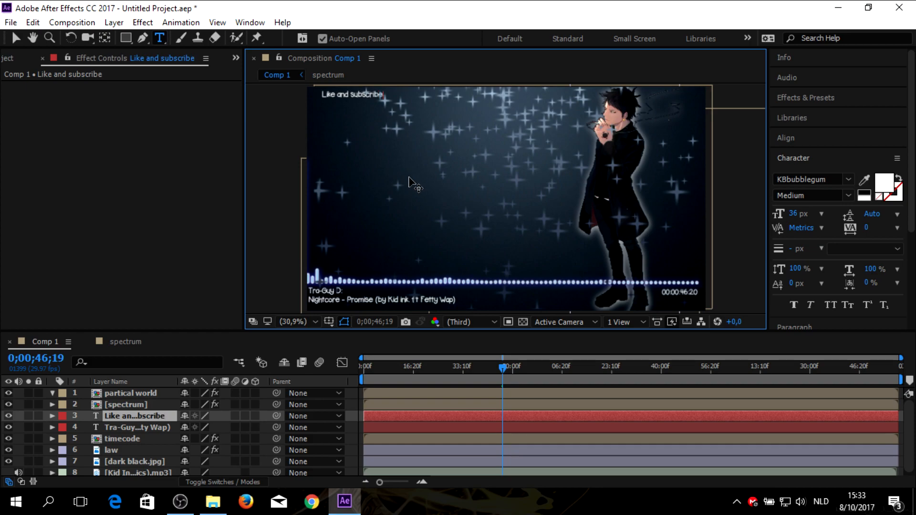
{"action": "type", "text": "!"}
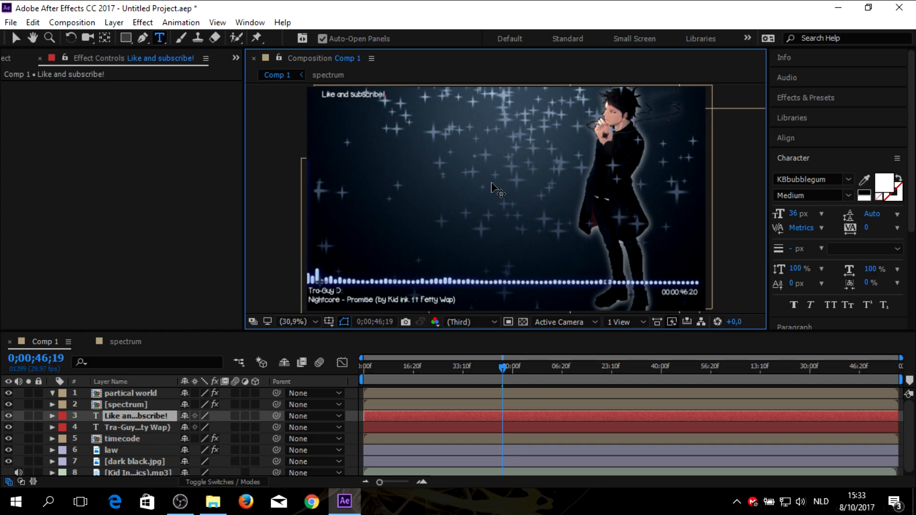
Move the current time to 0;00;50;01 and apply the Transitions - Movement preset Slide - straight to the "Like and subscribe!" text layer.
{"action": "left_click_drag", "start_coordinate": [503, 367], "coordinate": [514, 365]}
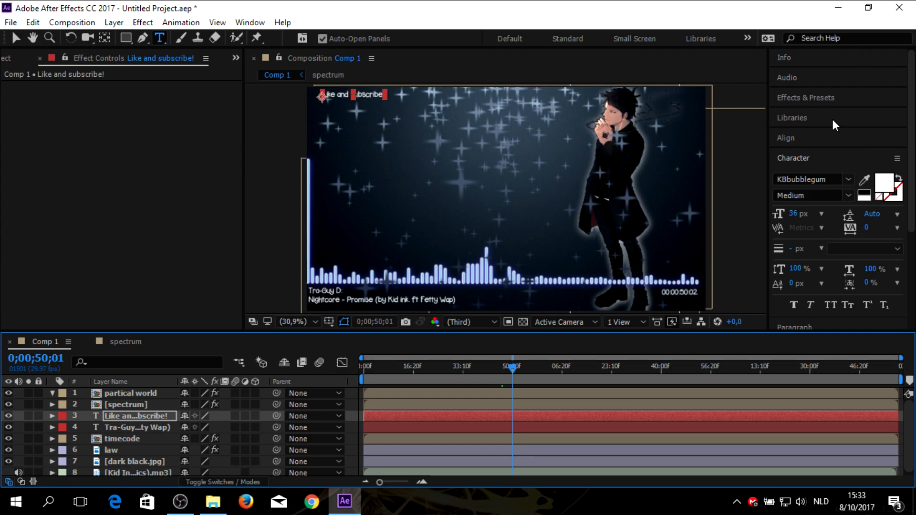
{"action": "left_click", "coordinate": [821, 95]}
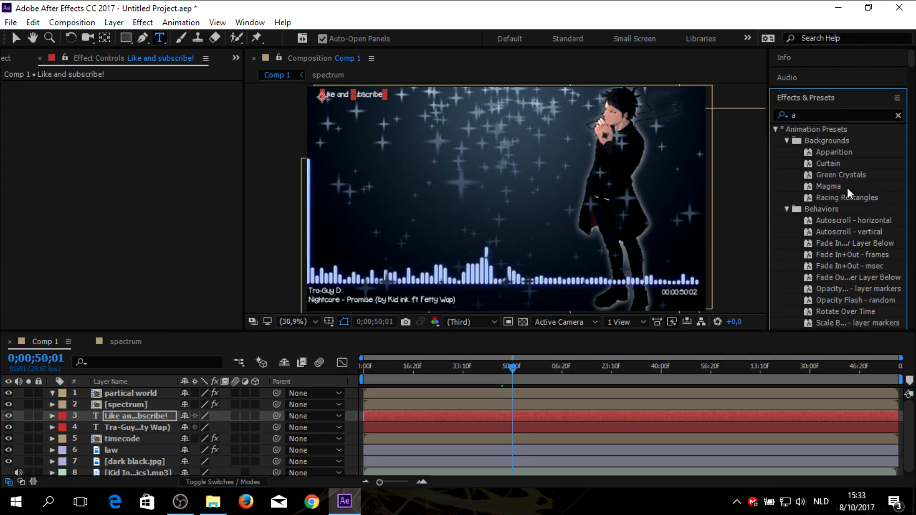
{"action": "scroll", "coordinate": [849, 239], "scroll_direction": "down", "scroll_amount": 7}
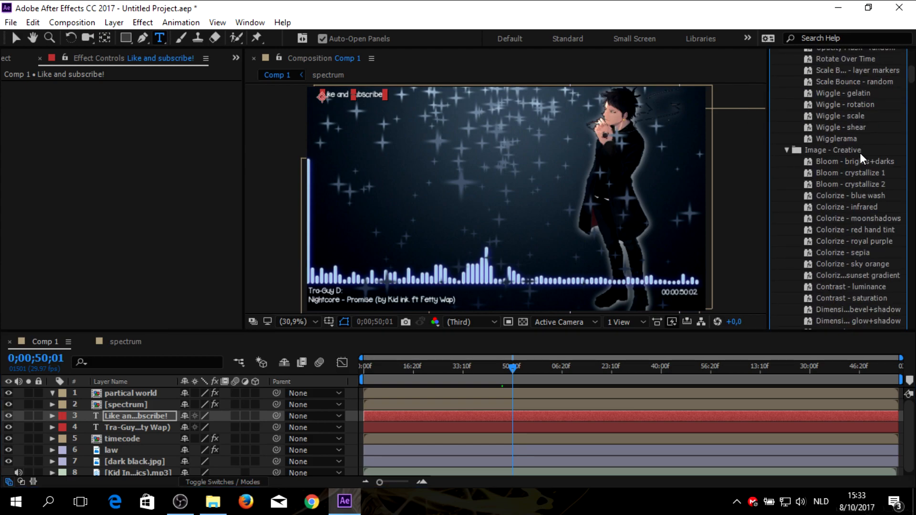
{"action": "scroll", "coordinate": [859, 153], "scroll_direction": "down", "scroll_amount": 10}
{"action": "scroll", "coordinate": [830, 201], "scroll_direction": "down", "scroll_amount": 12}
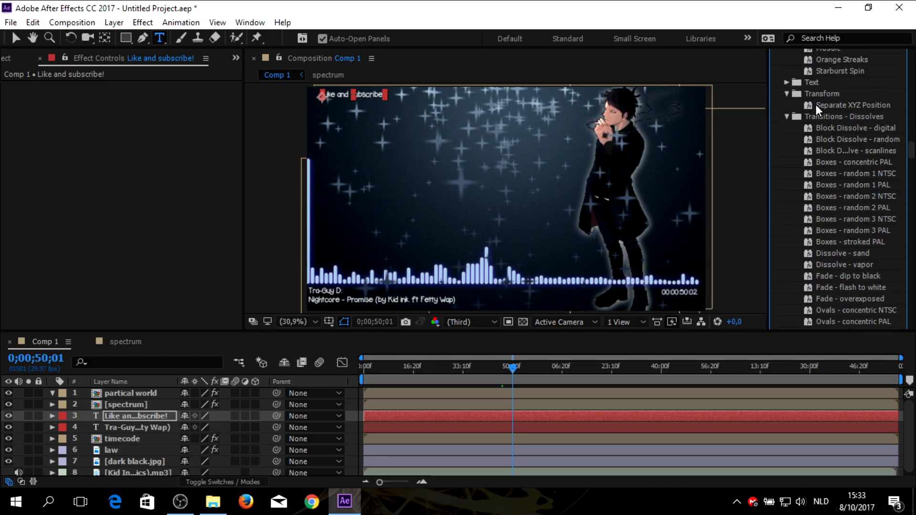
{"action": "scroll", "coordinate": [853, 175], "scroll_direction": "down", "scroll_amount": 9}
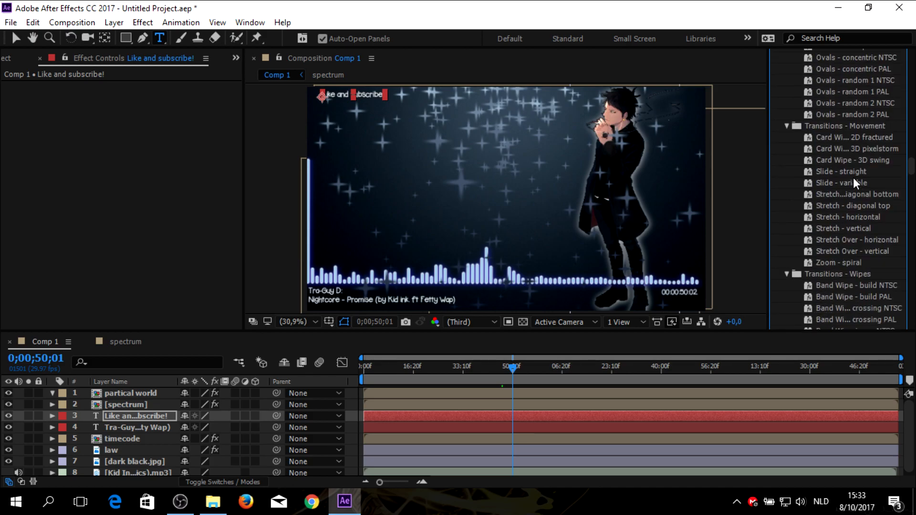
{"action": "scroll", "coordinate": [854, 177], "scroll_direction": "down", "scroll_amount": 7}
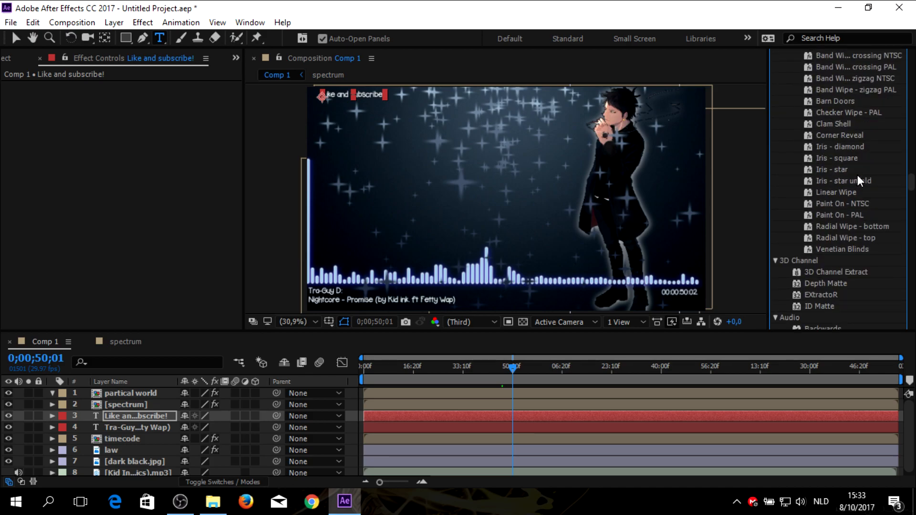
{"action": "scroll", "coordinate": [857, 176], "scroll_direction": "up", "scroll_amount": 6}
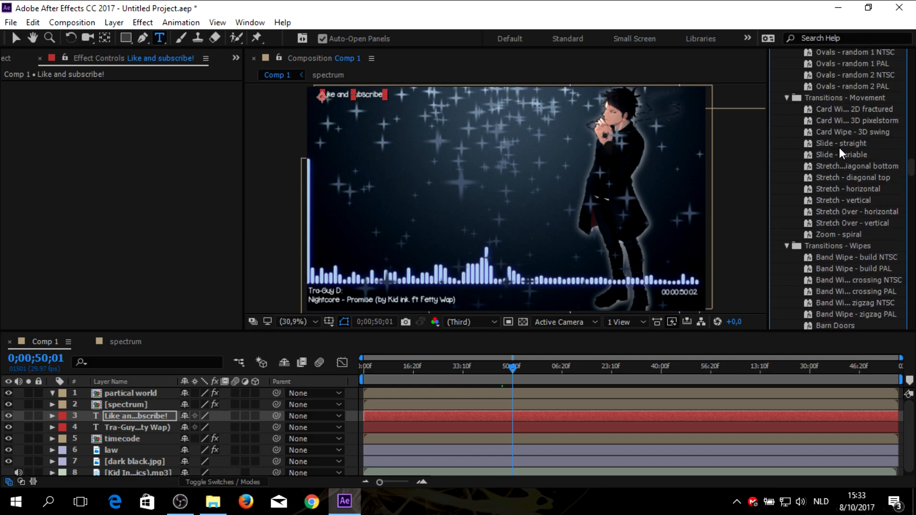
{"action": "scroll", "coordinate": [838, 140], "scroll_direction": "up", "scroll_amount": 2}
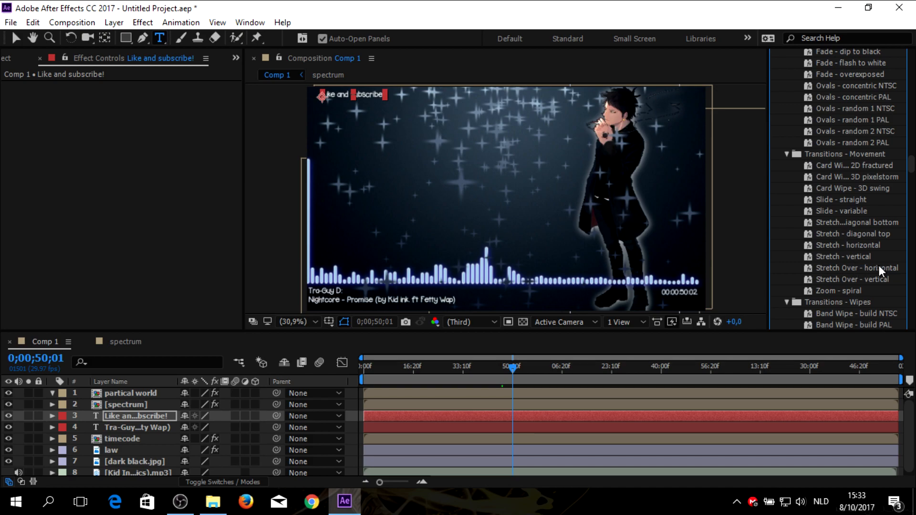
{"action": "scroll", "coordinate": [877, 265], "scroll_direction": "down", "scroll_amount": 2}
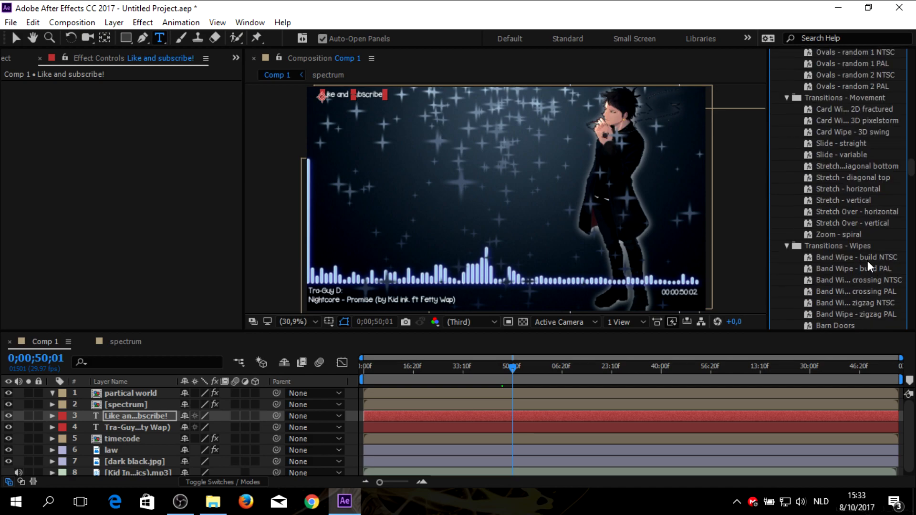
{"action": "scroll", "coordinate": [865, 262], "scroll_direction": "down", "scroll_amount": 4}
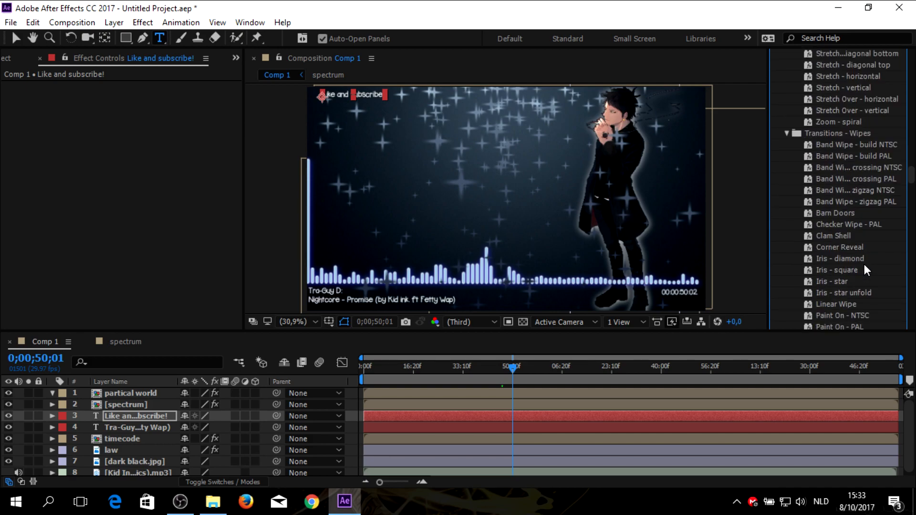
{"action": "scroll", "coordinate": [864, 270], "scroll_direction": "down", "scroll_amount": 2}
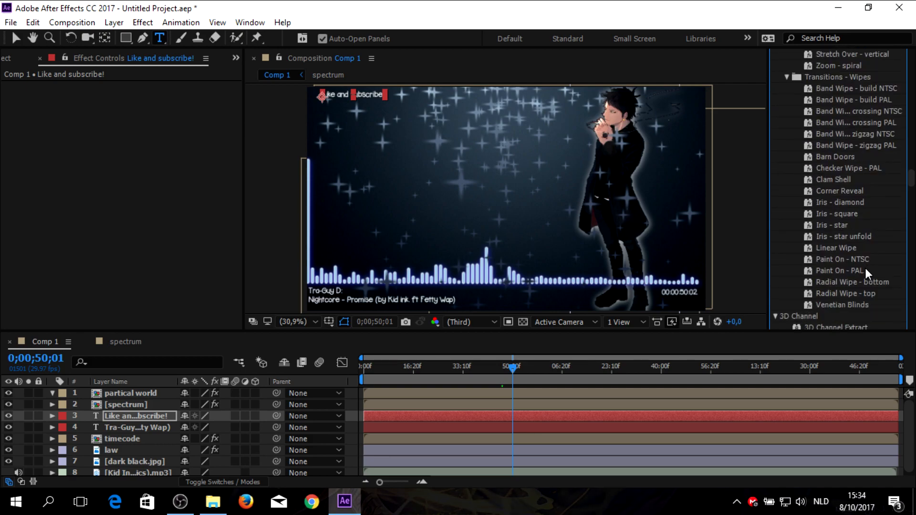
{"action": "scroll", "coordinate": [865, 271], "scroll_direction": "down", "scroll_amount": 6}
{"action": "scroll", "coordinate": [864, 263], "scroll_direction": "up", "scroll_amount": 6}
{"action": "scroll", "coordinate": [844, 238], "scroll_direction": "up", "scroll_amount": 20}
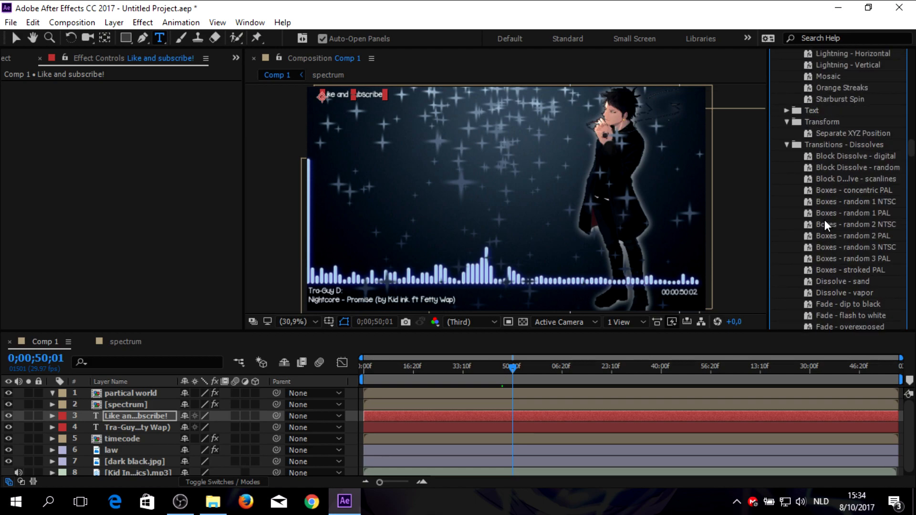
{"action": "scroll", "coordinate": [824, 219], "scroll_direction": "down", "scroll_amount": 2}
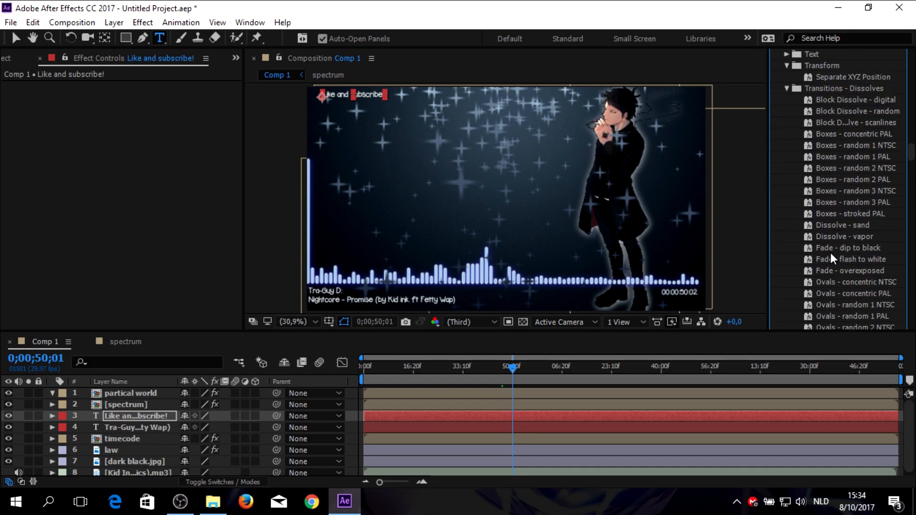
{"action": "scroll", "coordinate": [831, 258], "scroll_direction": "down", "scroll_amount": 6}
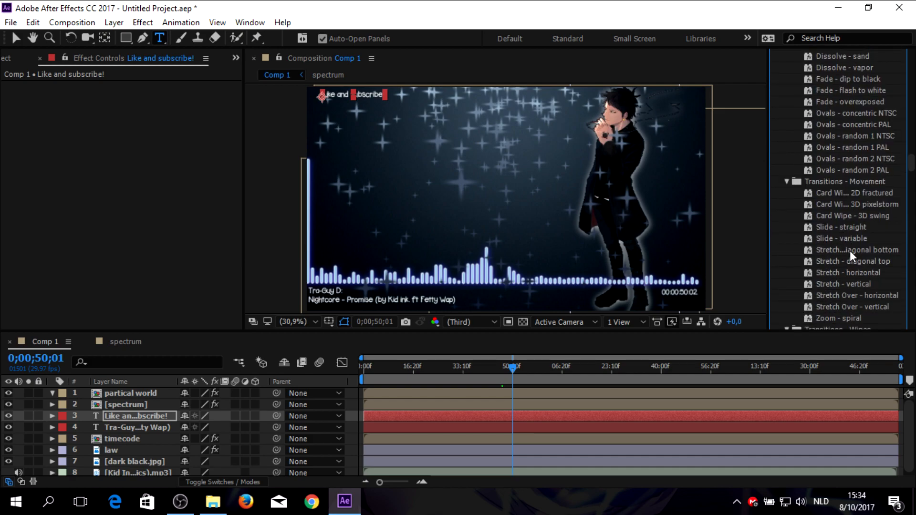
{"action": "left_click", "coordinate": [848, 238]}
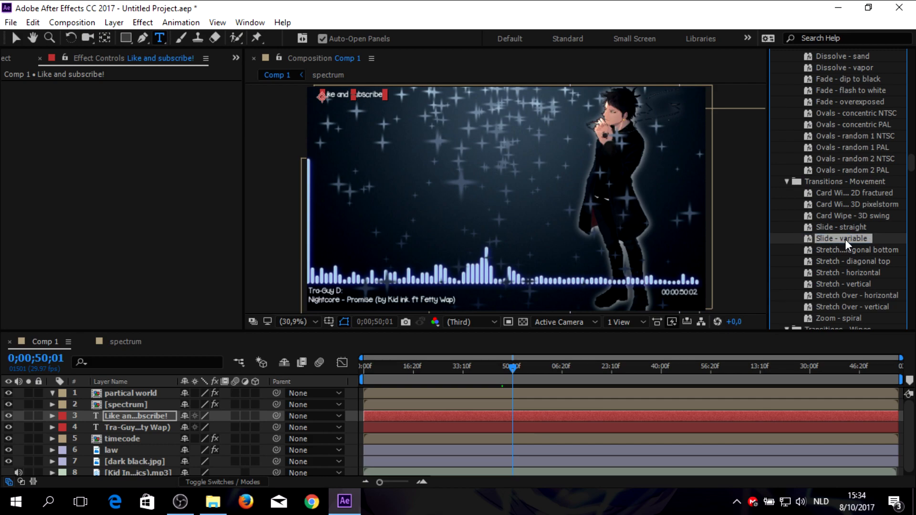
{"action": "left_click_drag", "start_coordinate": [845, 226], "coordinate": [406, 122]}
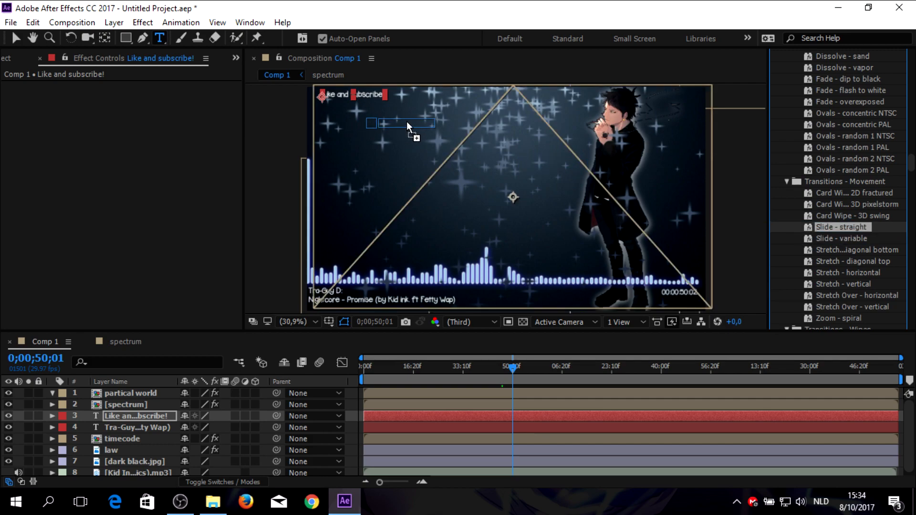
{"action": "left_click_drag", "start_coordinate": [351, 95], "coordinate": [113, 416]}
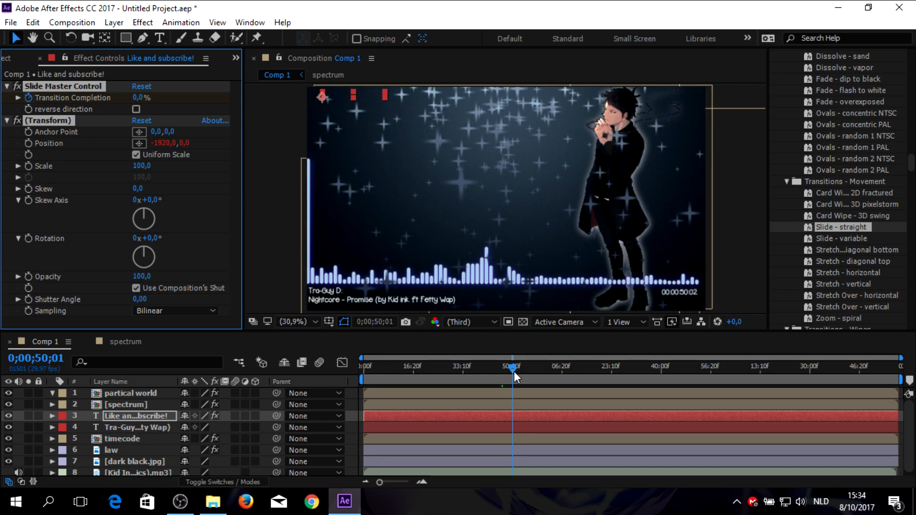
Play back the text's slide-in from 0;00;45;22 and from 0;00;49;17, and finish with the current time at 0;00;47;16.
{"action": "mouse_move", "coordinate": [513, 368]}
{"action": "left_mouse_down"}
{"action": "mouse_move", "coordinate": [350, 373]}
{"action": "mouse_move", "coordinate": [419, 361]}
{"action": "mouse_move", "coordinate": [502, 368]}
{"action": "left_mouse_up"}
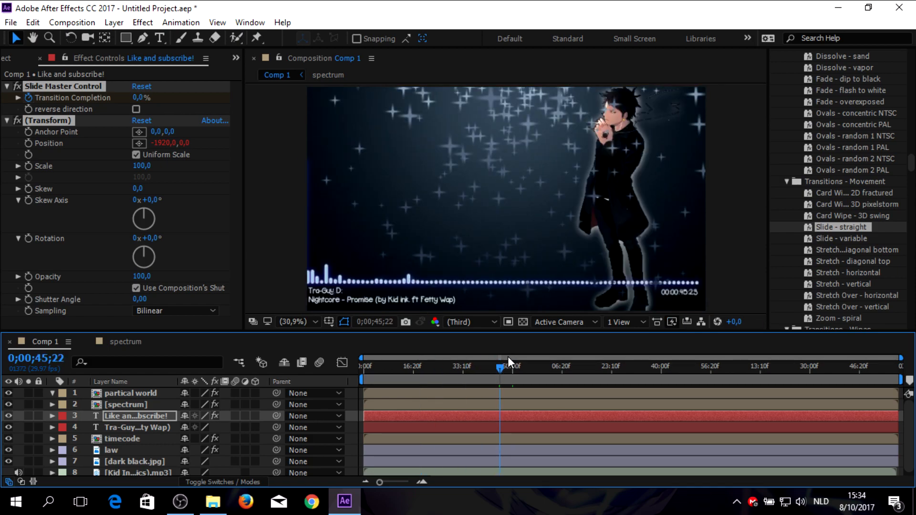
{"action": "key", "text": "space"}
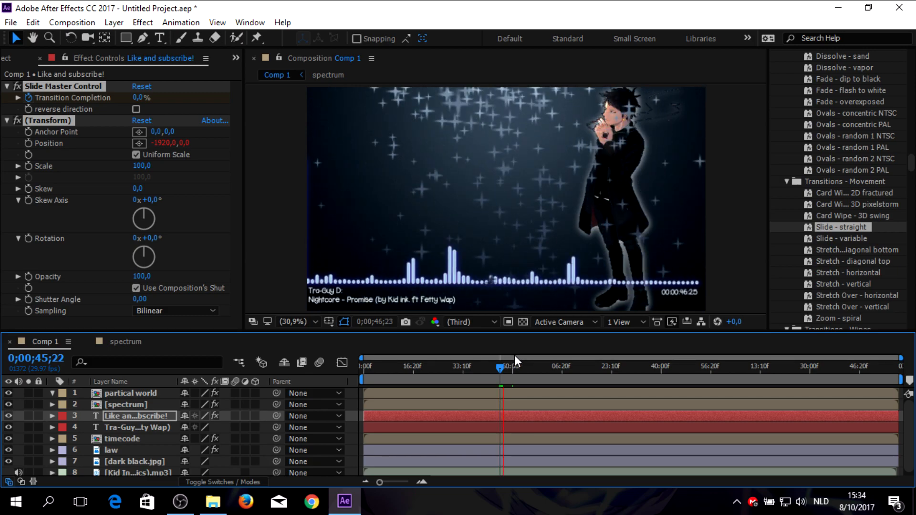
{"action": "mouse_move", "coordinate": [501, 367]}
{"action": "left_mouse_down"}
{"action": "mouse_move", "coordinate": [530, 370]}
{"action": "mouse_move", "coordinate": [511, 371]}
{"action": "left_mouse_up"}
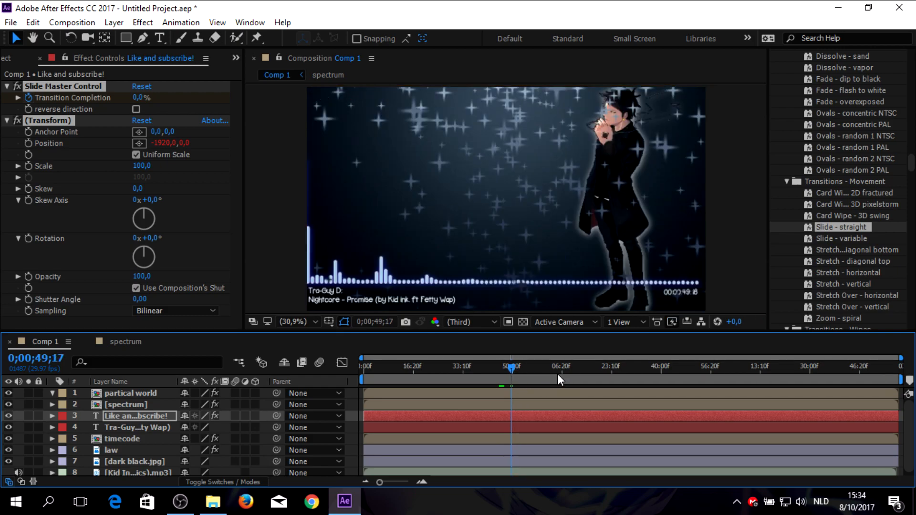
{"action": "key", "text": "space"}
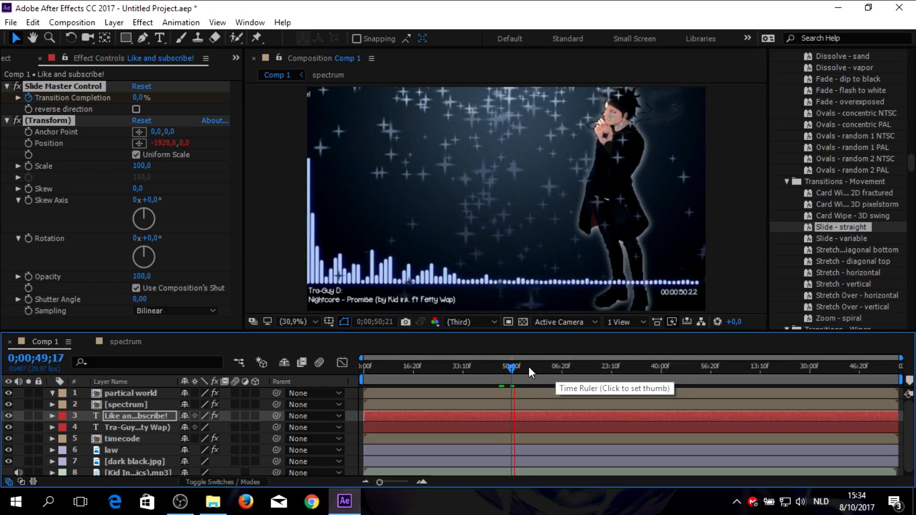
{"action": "mouse_move", "coordinate": [511, 367]}
{"action": "left_mouse_down"}
{"action": "mouse_move", "coordinate": [496, 366]}
{"action": "mouse_move", "coordinate": [526, 368]}
{"action": "mouse_move", "coordinate": [505, 366]}
{"action": "left_mouse_up"}
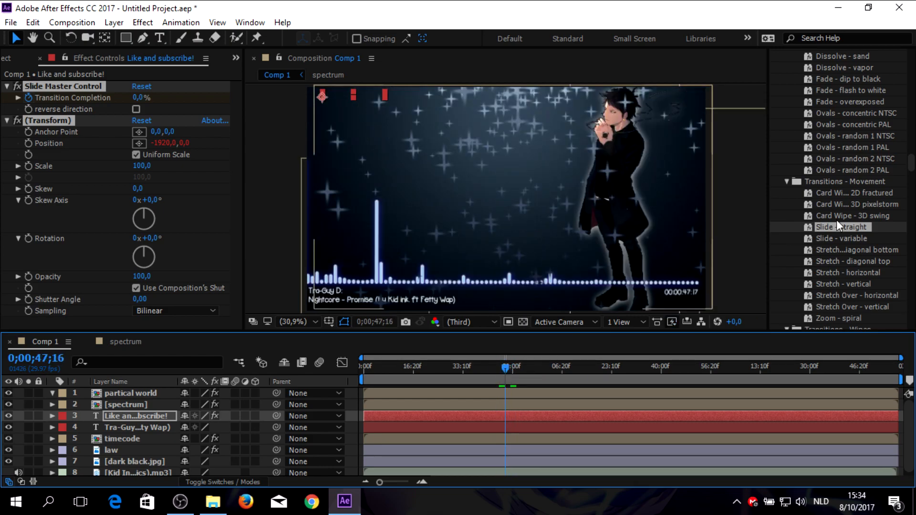
Collapse the Transitions - Dissolves, Animation Presets, 3D Channel and Audio groups of the effects list and expand the Info readout.
{"action": "scroll", "coordinate": [798, 184], "scroll_direction": "up", "scroll_amount": 10}
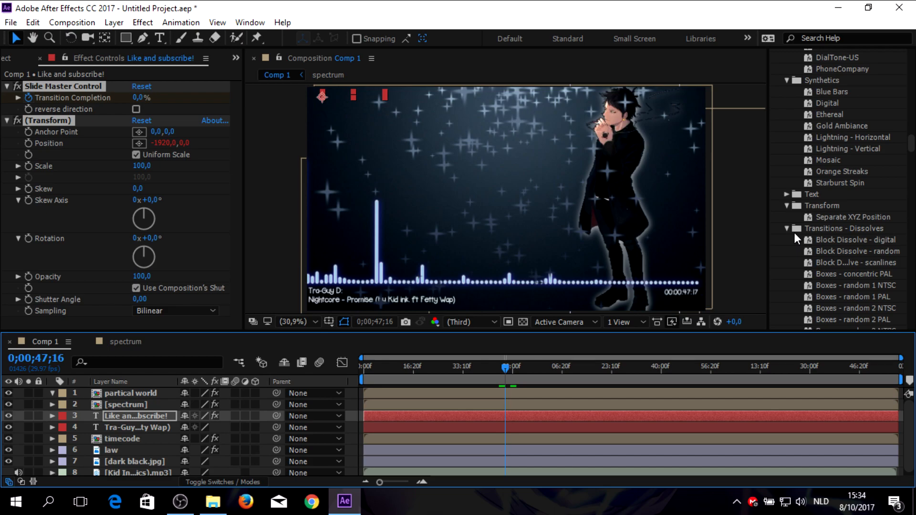
{"action": "left_click", "coordinate": [787, 229]}
{"action": "scroll", "coordinate": [792, 210], "scroll_direction": "up", "scroll_amount": 8}
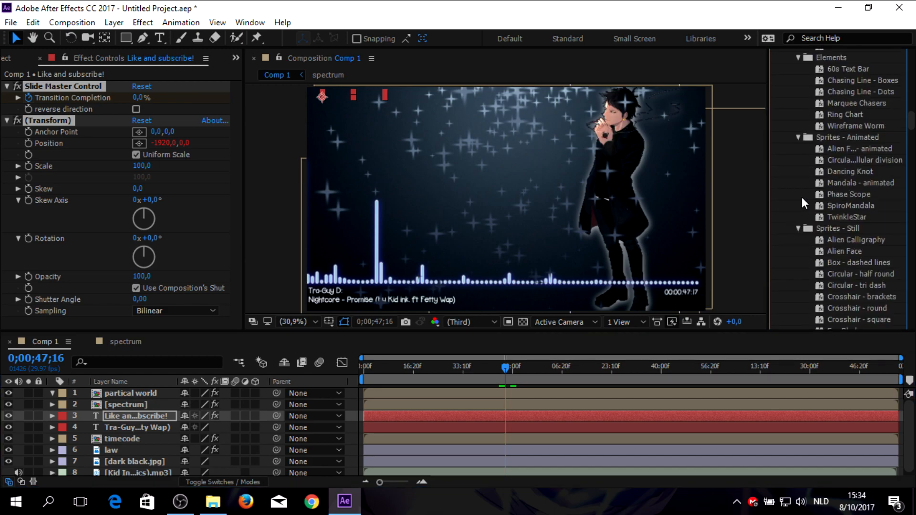
{"action": "scroll", "coordinate": [802, 200], "scroll_direction": "up", "scroll_amount": 15}
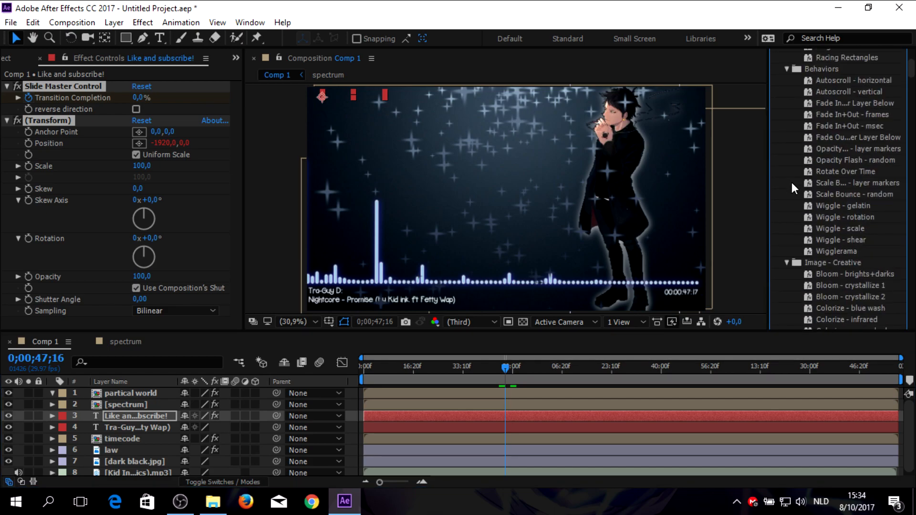
{"action": "left_click", "coordinate": [776, 130]}
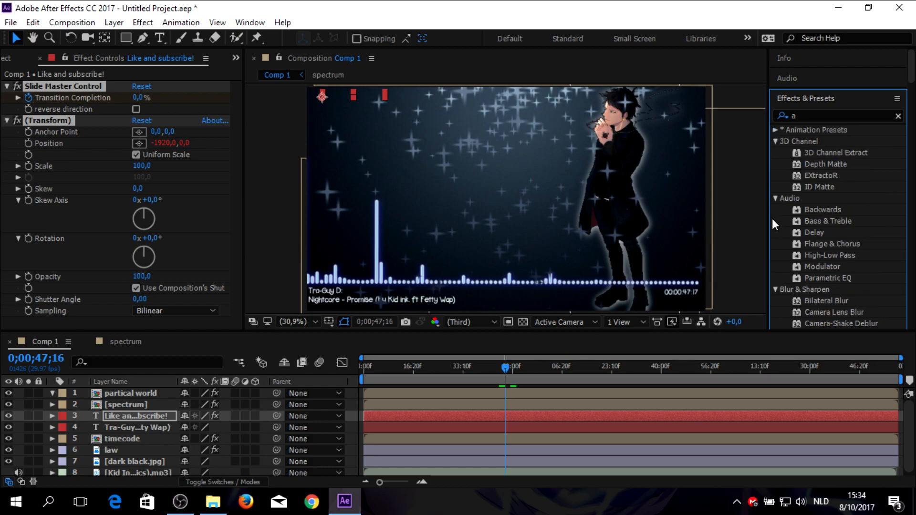
{"action": "left_click", "coordinate": [775, 198]}
{"action": "left_click", "coordinate": [774, 141]}
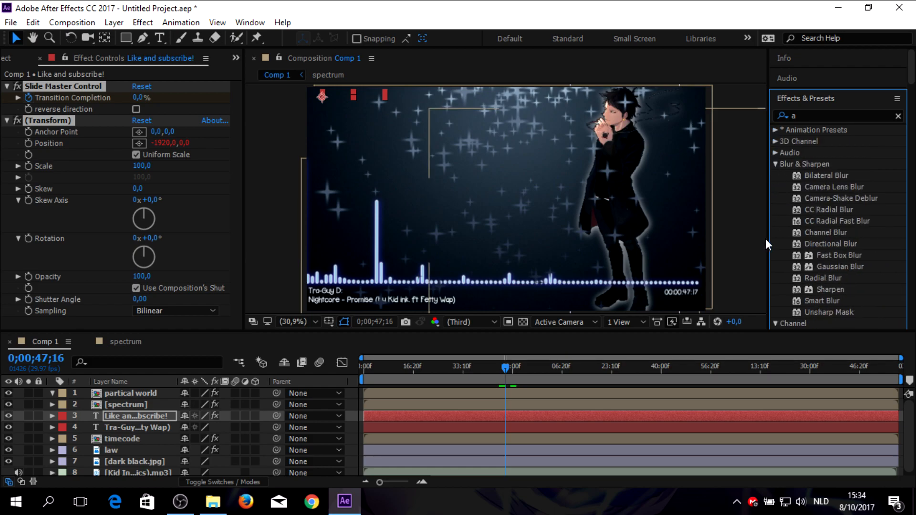
{"action": "left_click", "coordinate": [897, 99]}
{"action": "left_click", "coordinate": [891, 82]}
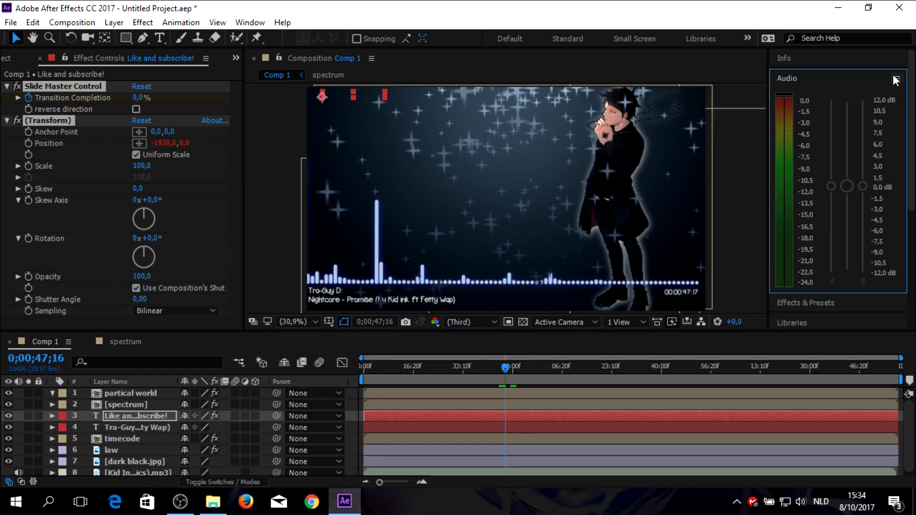
{"action": "left_click", "coordinate": [891, 60]}
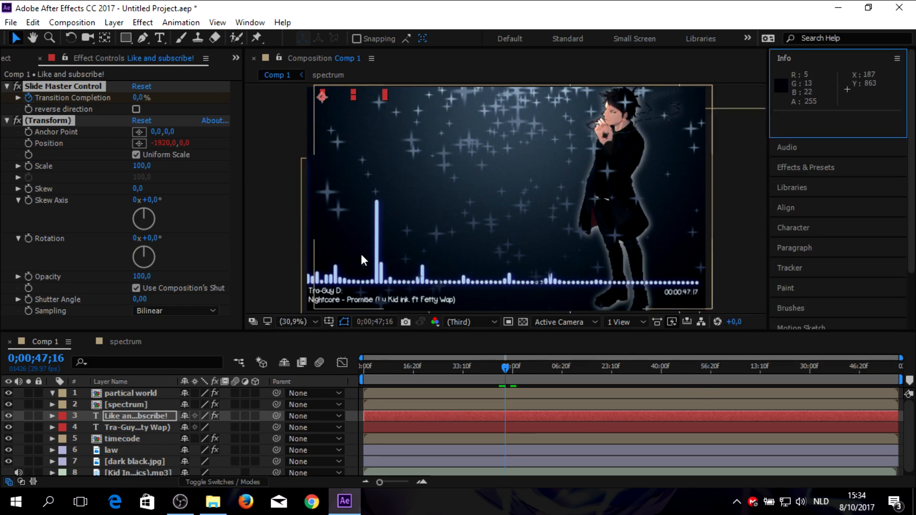
At 0;01;33;17, draw a rectangular mask about 1917 by 401 px on the "Like and subscribe!" layer, covering the frame's lower part.
{"action": "left_click_drag", "start_coordinate": [505, 377], "coordinate": [643, 380]}
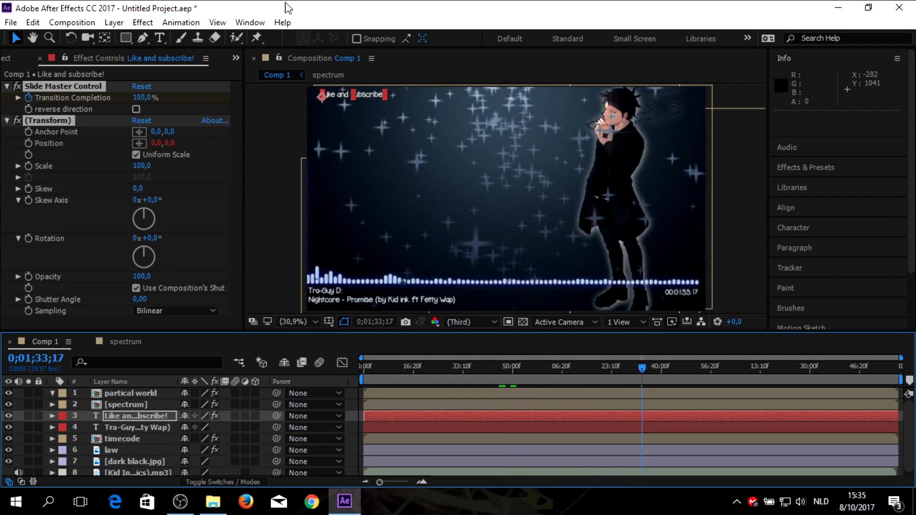
{"action": "left_click", "coordinate": [125, 37]}
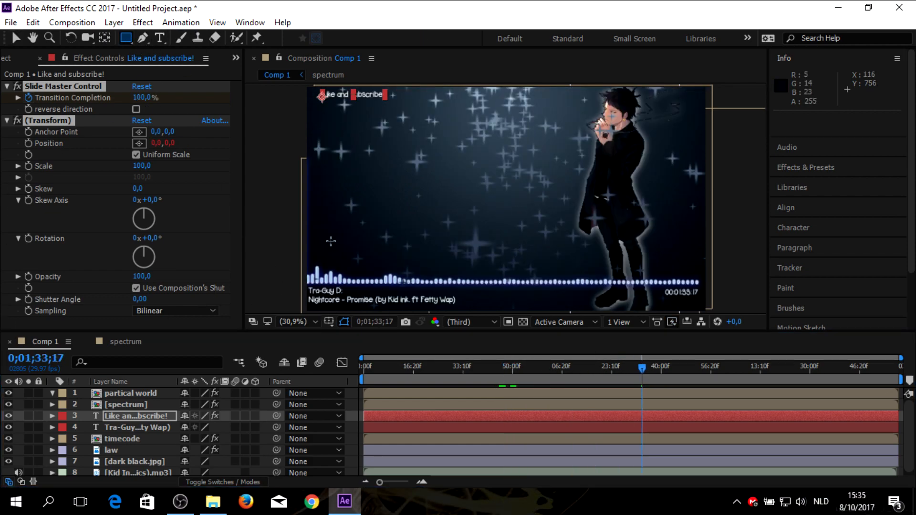
{"action": "left_click_drag", "start_coordinate": [307, 228], "coordinate": [705, 311]}
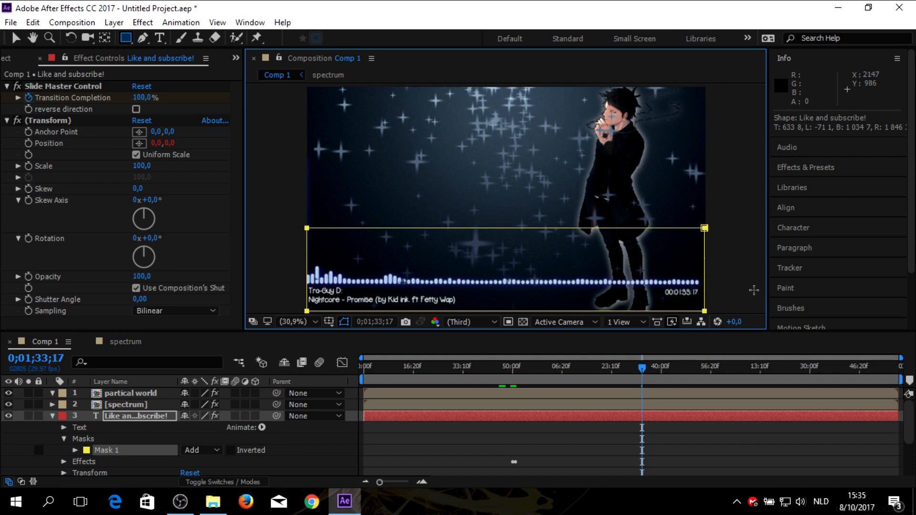
{"action": "left_click", "coordinate": [789, 92]}
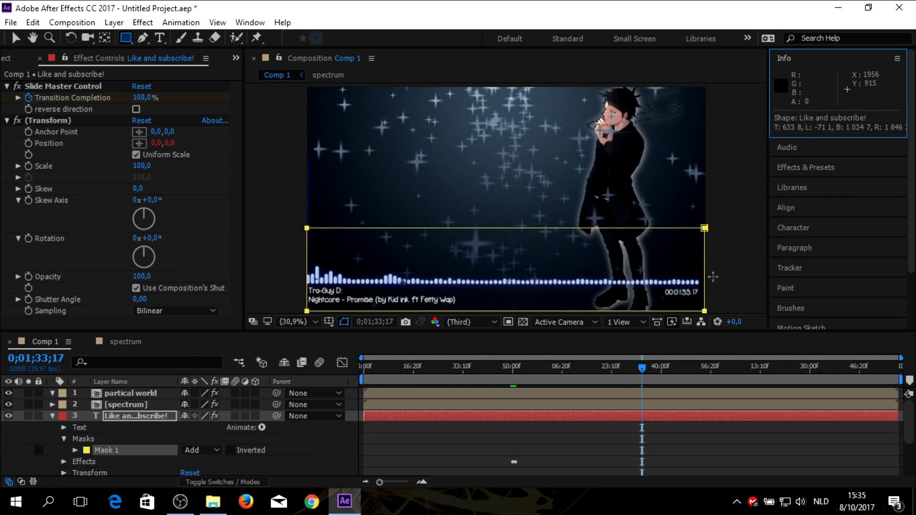
{"action": "left_click", "coordinate": [87, 451]}
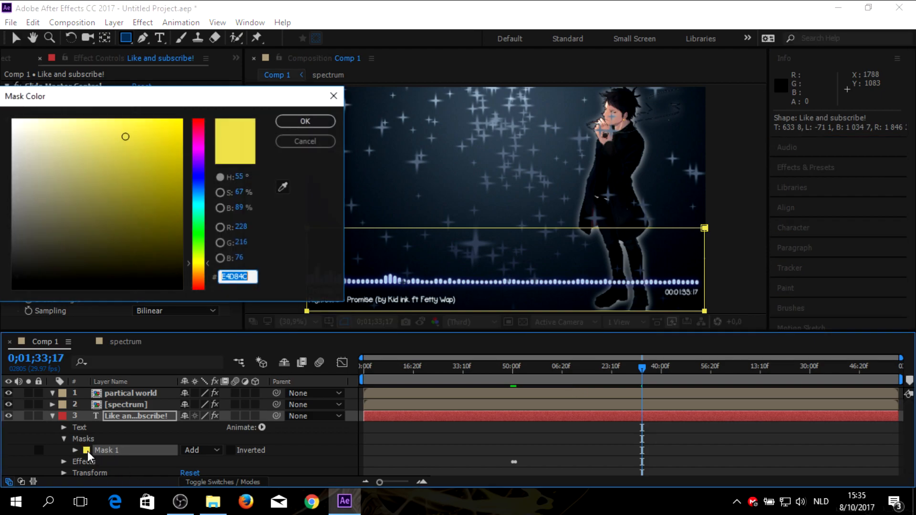
{"action": "mouse_move", "coordinate": [126, 137]}
{"action": "left_mouse_down"}
{"action": "mouse_move", "coordinate": [10, 158]}
{"action": "mouse_move", "coordinate": [12, 267]}
{"action": "mouse_move", "coordinate": [312, 303]}
{"action": "left_mouse_up"}
{"action": "left_click", "coordinate": [306, 141]}
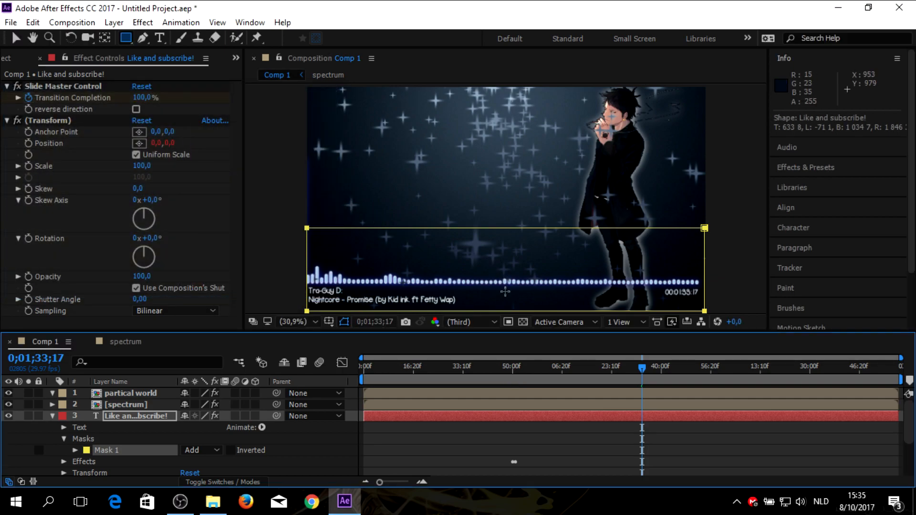
Undo the rectangular mask on the "Like and subscribe!" layer, collapse the layer and return the current time to 0;00;00;00.
{"action": "key", "text": "ctrl+z"}
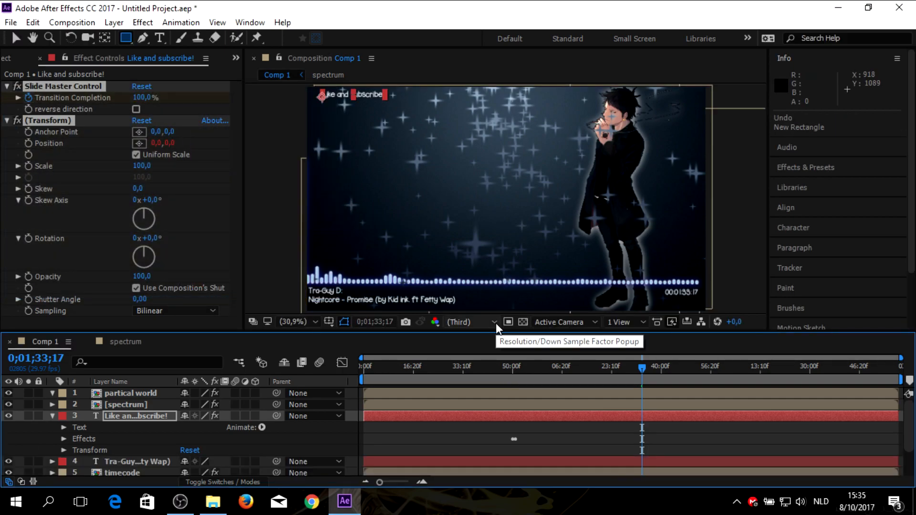
{"action": "left_click", "coordinate": [53, 416]}
{"action": "scroll", "coordinate": [340, 427], "scroll_direction": "down", "scroll_amount": 1}
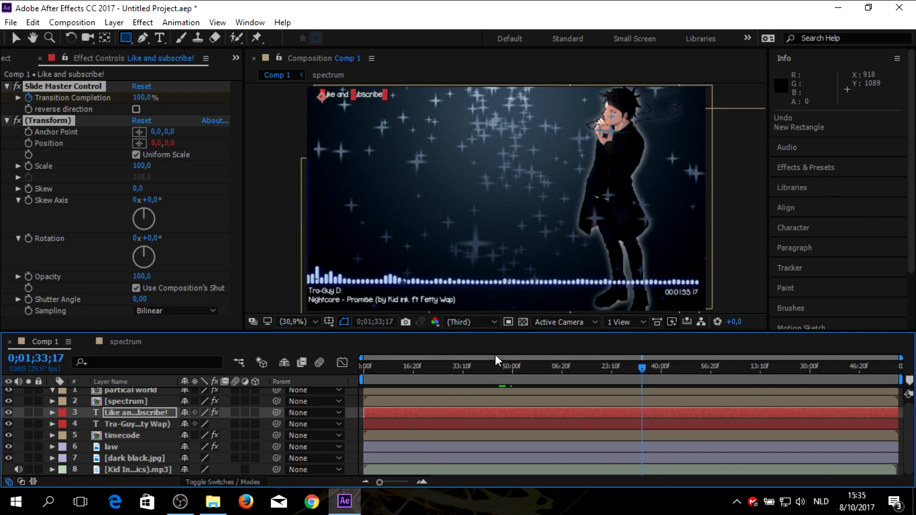
{"action": "left_click_drag", "start_coordinate": [641, 367], "coordinate": [362, 371]}
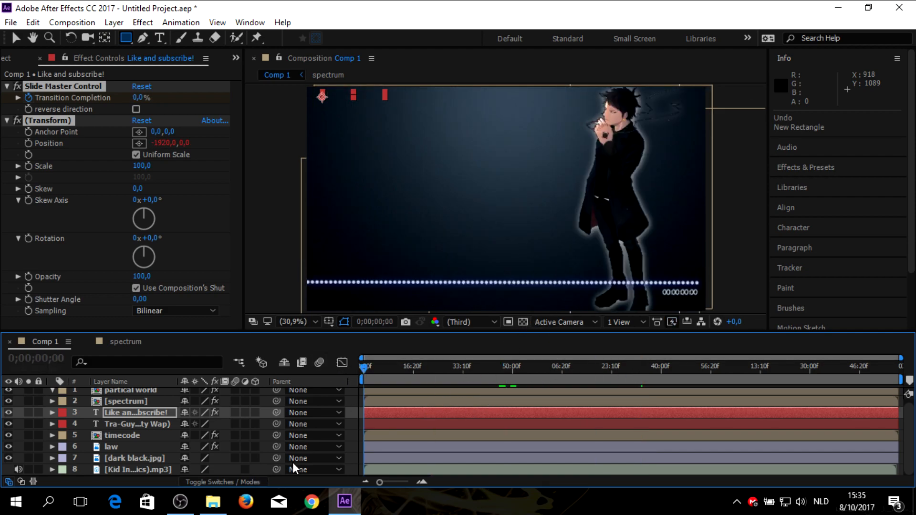
Create a shape layer and draw a rectangle about 1934 by 398 px across the frame's lower part.
{"action": "right_click", "coordinate": [356, 475]}
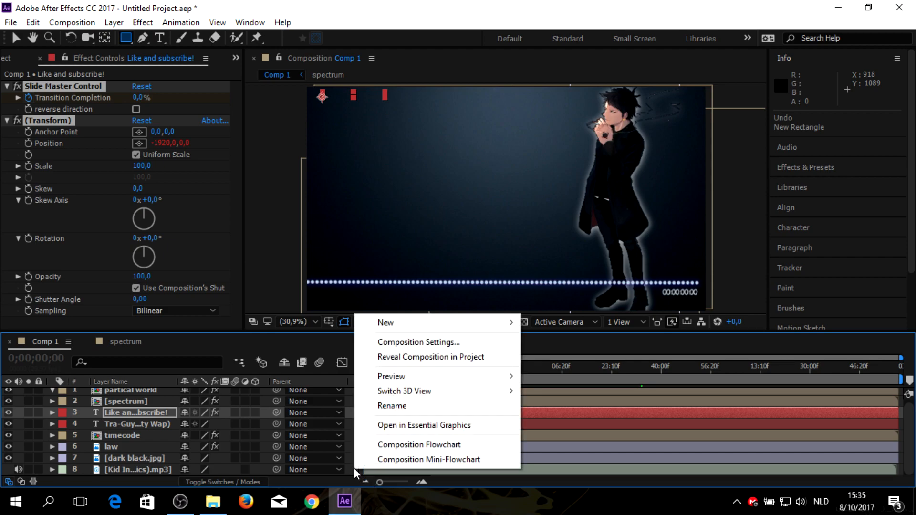
{"action": "mouse_move", "coordinate": [440, 325]}
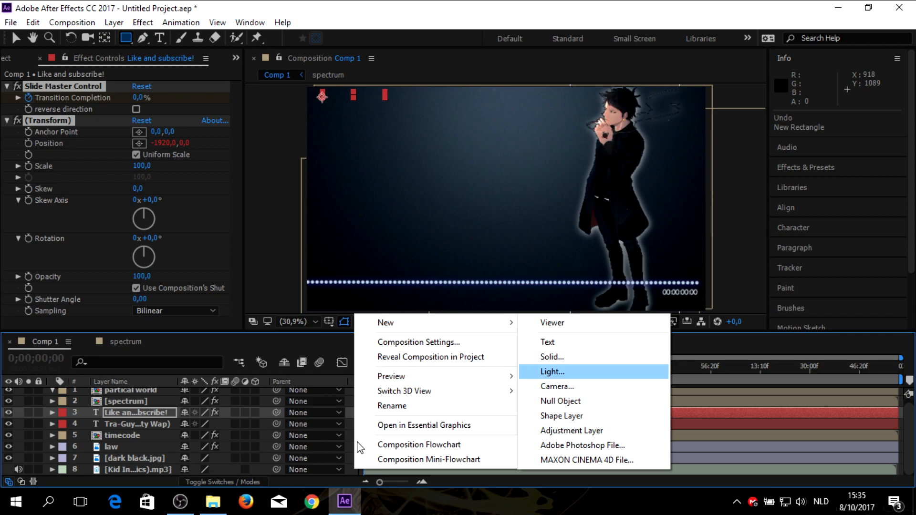
{"action": "mouse_move", "coordinate": [477, 323]}
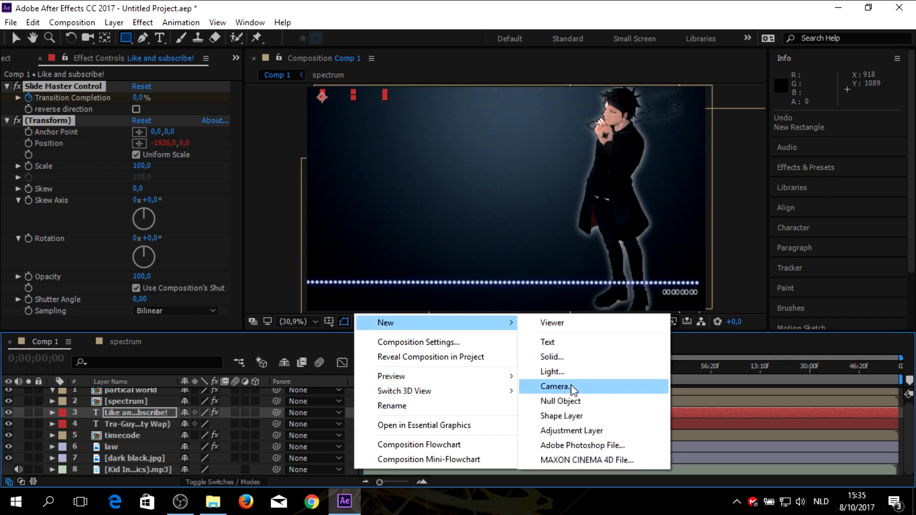
{"action": "left_click", "coordinate": [576, 416]}
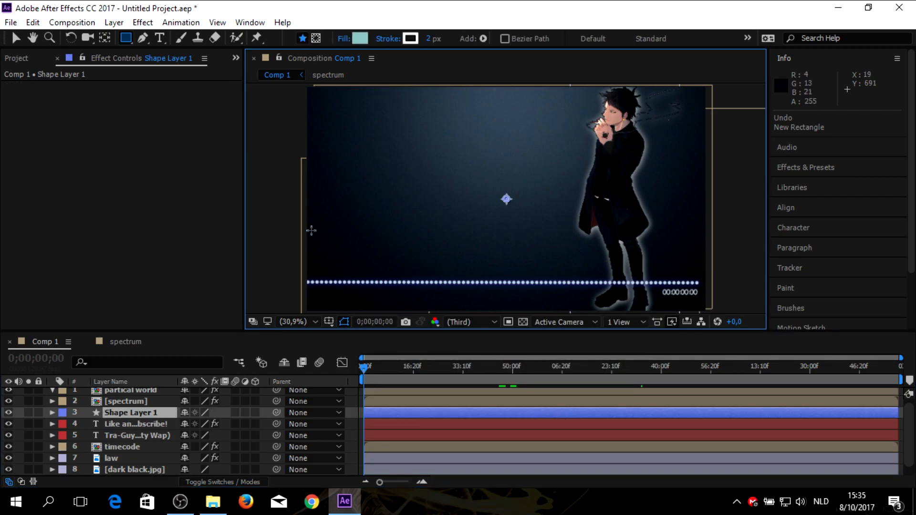
{"action": "left_click_drag", "start_coordinate": [307, 228], "coordinate": [709, 311]}
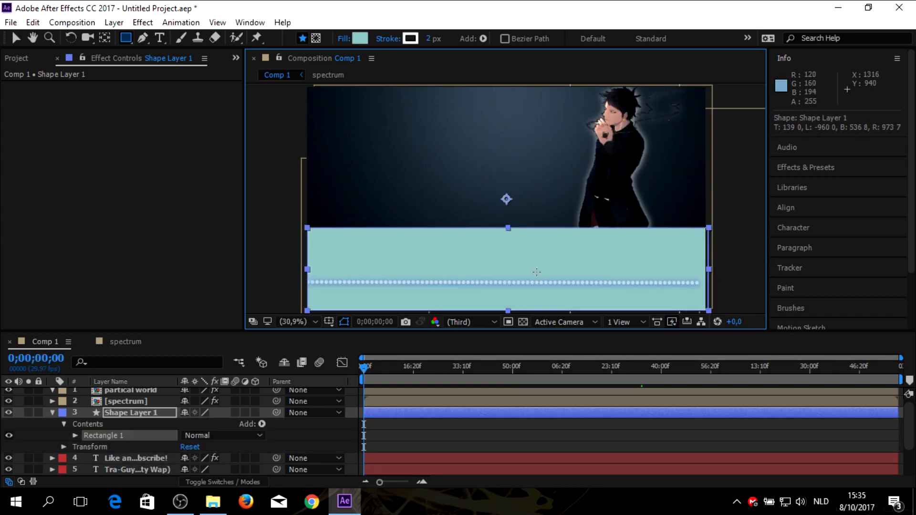
{"action": "left_click", "coordinate": [367, 41]}
{"action": "mouse_move", "coordinate": [52, 158]}
{"action": "left_mouse_down"}
{"action": "mouse_move", "coordinate": [11, 286]}
{"action": "mouse_move", "coordinate": [134, 196]}
{"action": "mouse_move", "coordinate": [145, 173]}
{"action": "left_mouse_up"}
{"action": "left_click", "coordinate": [200, 161]}
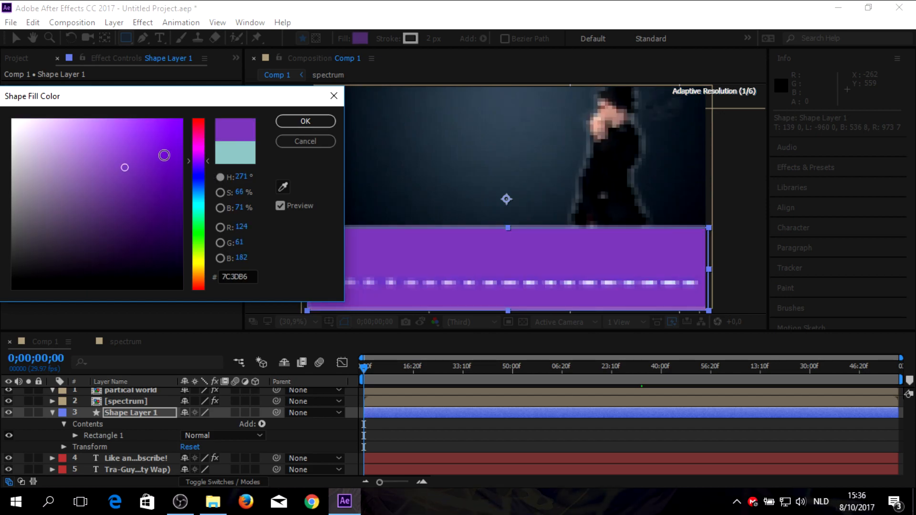
{"action": "left_click", "coordinate": [324, 139]}
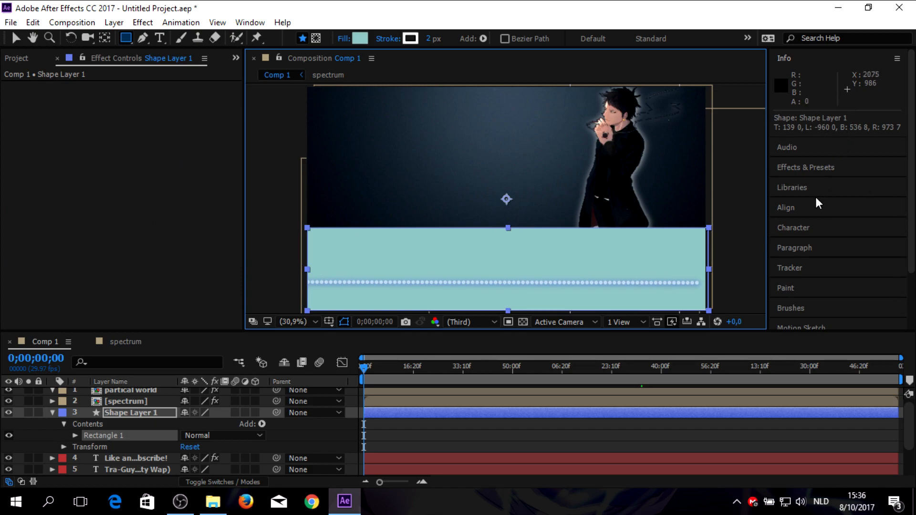
Search the effects and presets for "transp", clear the search and expand the Info readout.
{"action": "left_click", "coordinate": [820, 169]}
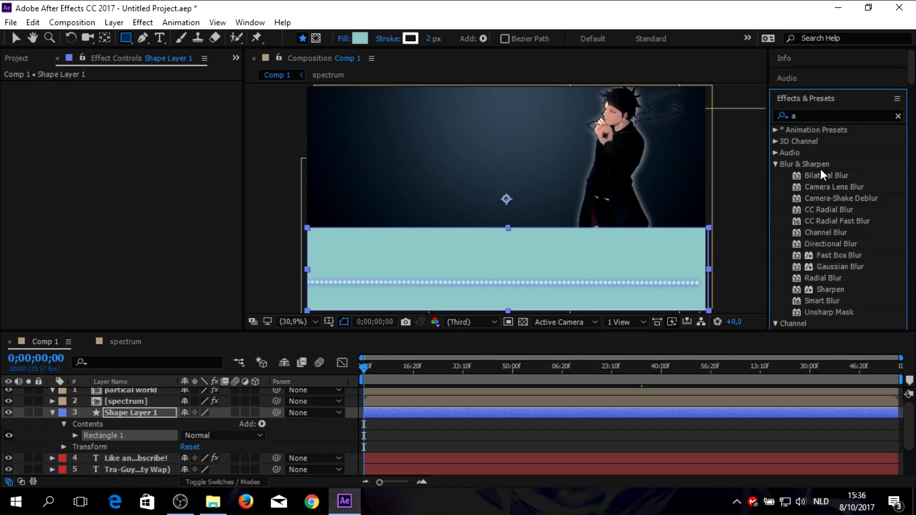
{"action": "left_click", "coordinate": [843, 115]}
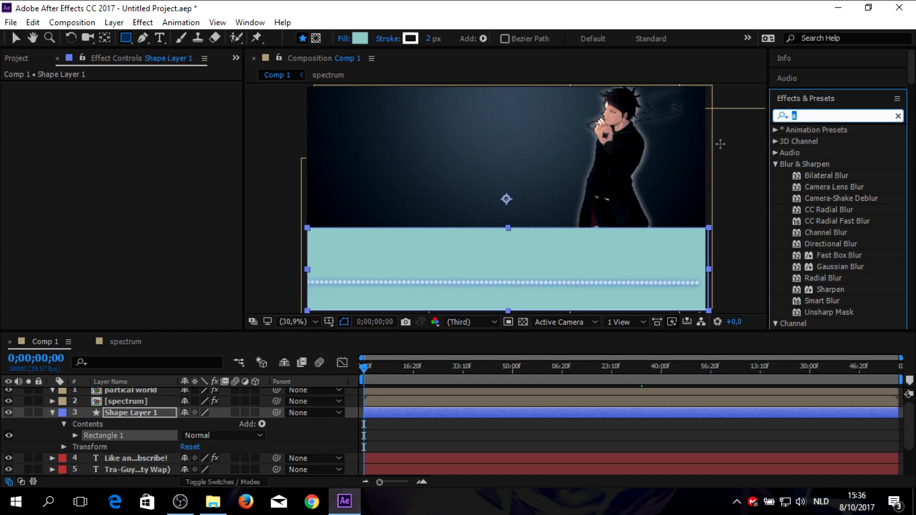
{"action": "type", "text": "t"}
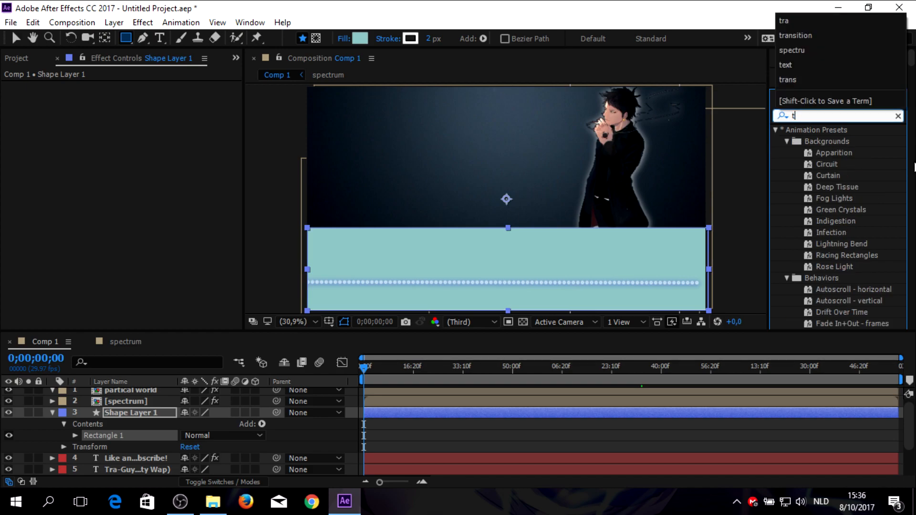
{"action": "type", "text": "ransp"}
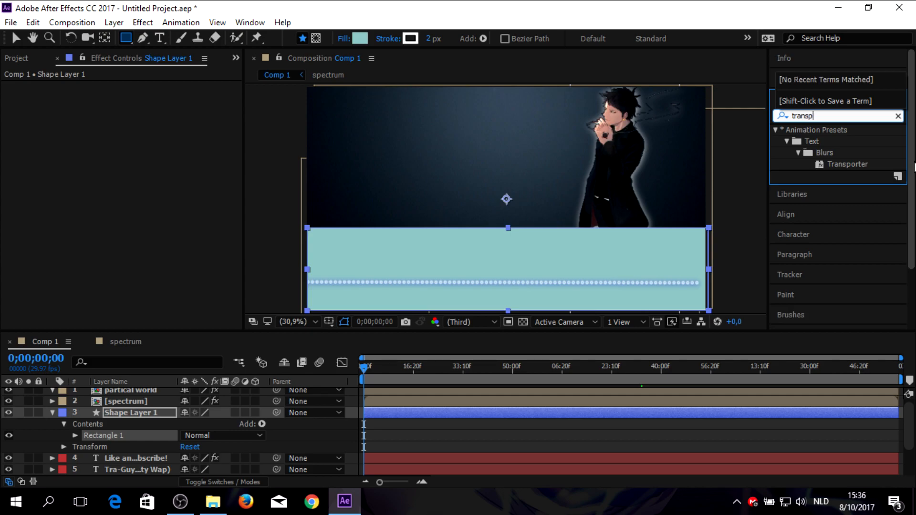
{"action": "type", "text": "ar"}
{"action": "key", "text": "BackSpace"}
{"action": "key", "text": "BackSpace"}
{"action": "type", "text": "e"}
{"action": "key", "text": "BackSpace"}
{"action": "type", "text": "per"}
{"action": "key", "text": "BackSpace"}
{"action": "key", "text": "BackSpace"}
{"action": "key", "text": "BackSpace"}
{"action": "key", "text": "BackSpace"}
{"action": "key", "text": "BackSpace"}
{"action": "key", "text": "BackSpace"}
{"action": "key", "text": "BackSpace"}
{"action": "key", "text": "BackSpace"}
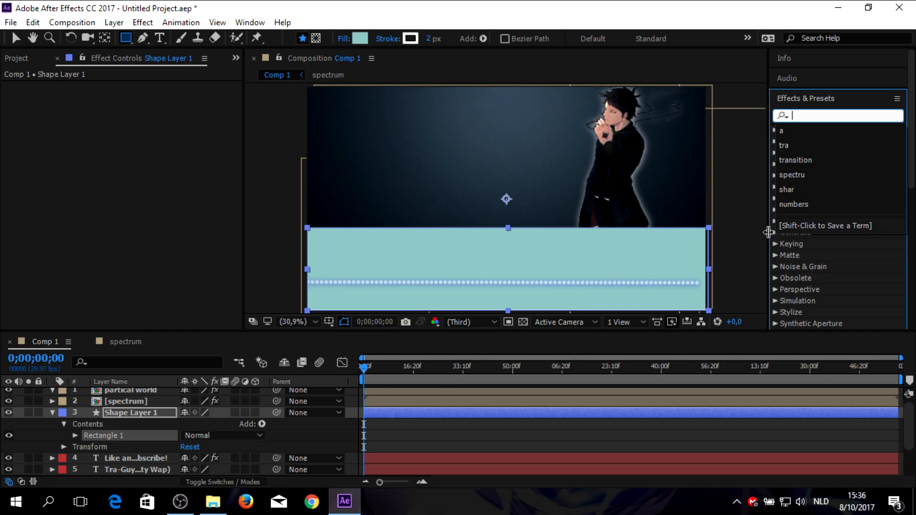
{"action": "left_click", "coordinate": [897, 99]}
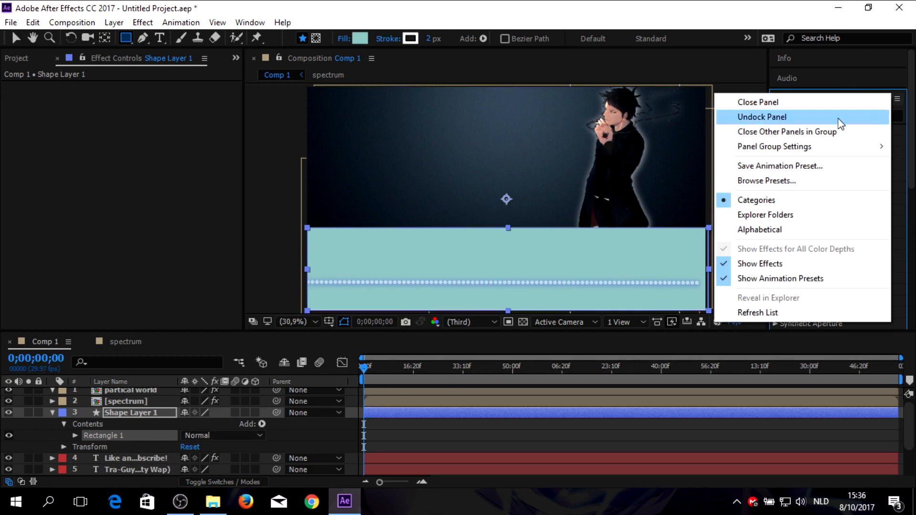
{"action": "left_click", "coordinate": [854, 63]}
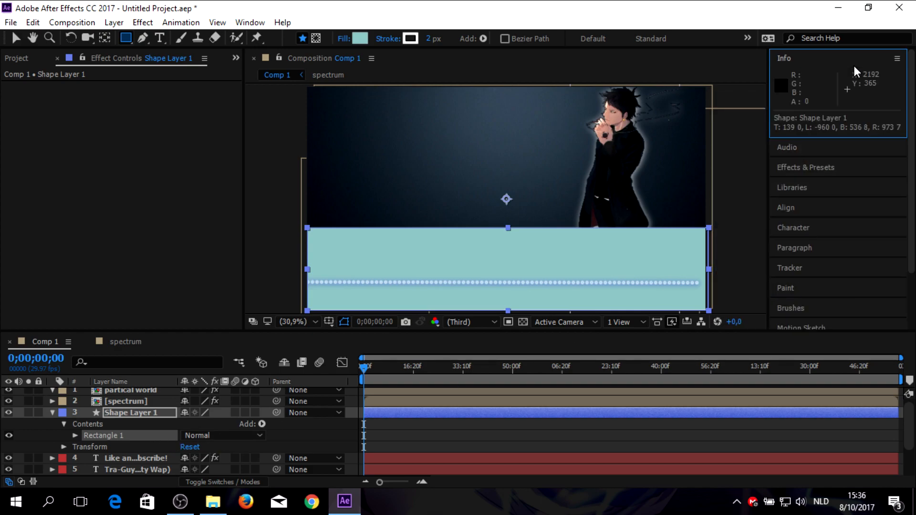
Expand the transform properties of Rectangle 1 in Shape Layer 1 and set its opacity to 9%.
{"action": "left_click", "coordinate": [74, 435]}
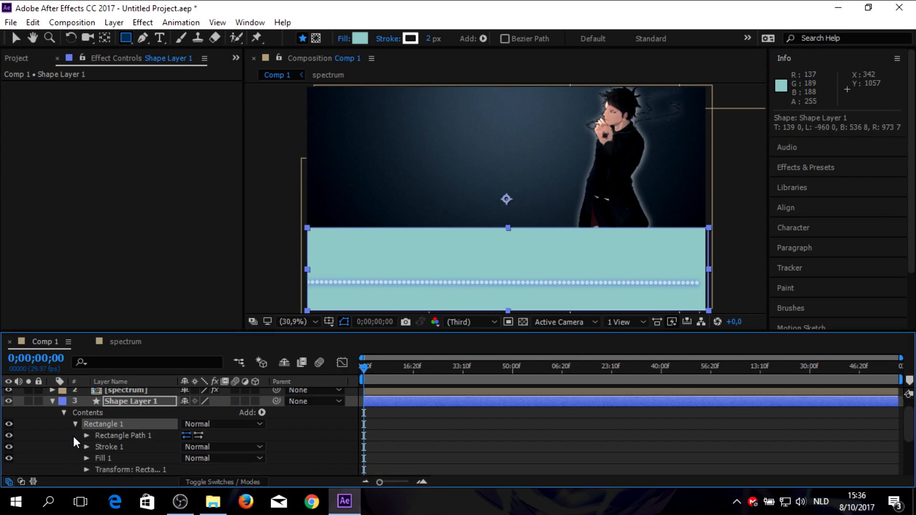
{"action": "scroll", "coordinate": [214, 435], "scroll_direction": "down", "scroll_amount": 3}
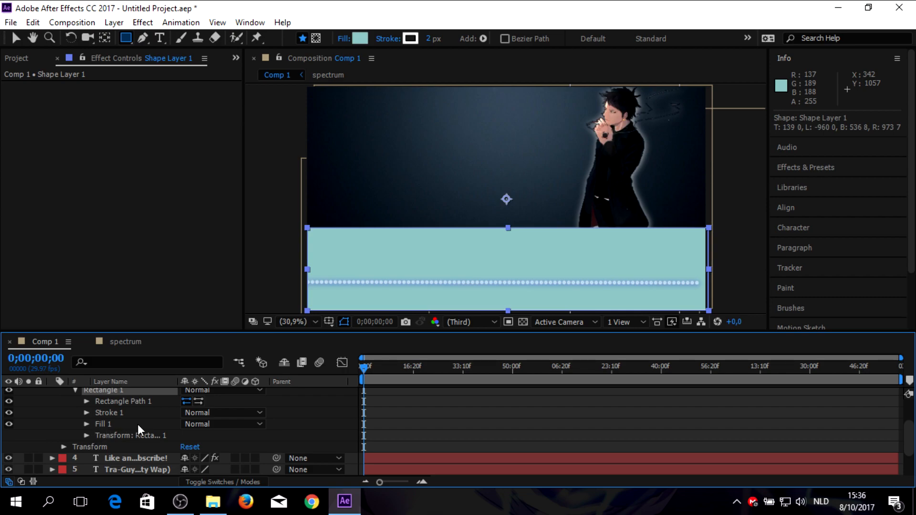
{"action": "left_click", "coordinate": [84, 434]}
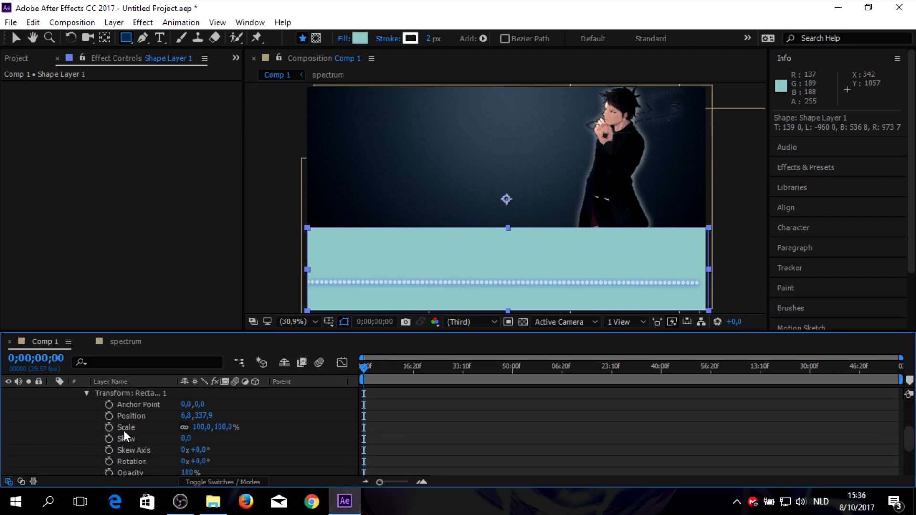
{"action": "scroll", "coordinate": [168, 422], "scroll_direction": "down", "scroll_amount": 3}
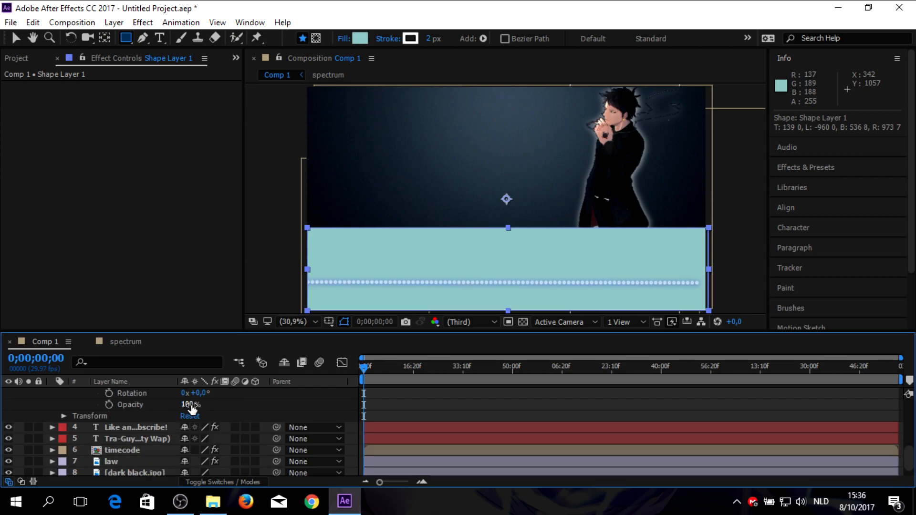
{"action": "left_click_drag", "start_coordinate": [190, 404], "coordinate": [131, 407]}
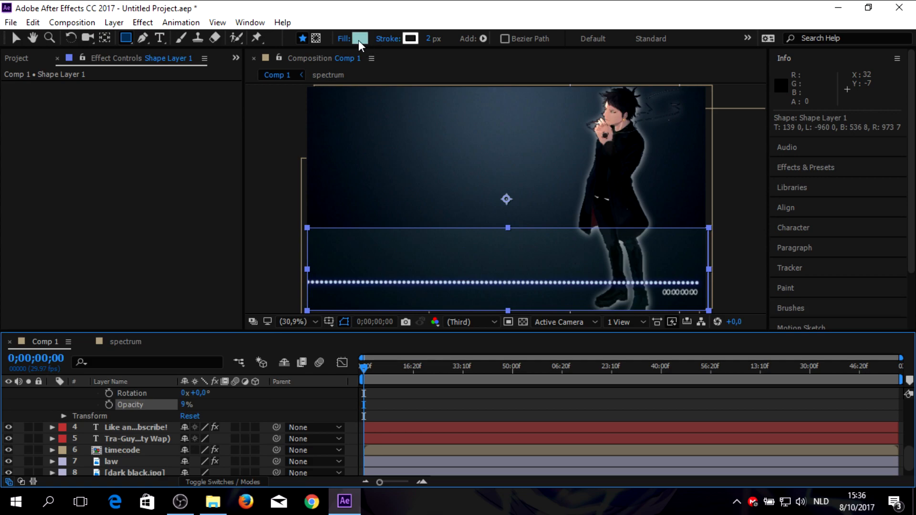
Change the lower rectangle's fill colour to black (000000) and set its opacity to 49%.
{"action": "left_click", "coordinate": [359, 38]}
{"action": "left_click_drag", "start_coordinate": [55, 167], "coordinate": [180, 310]}
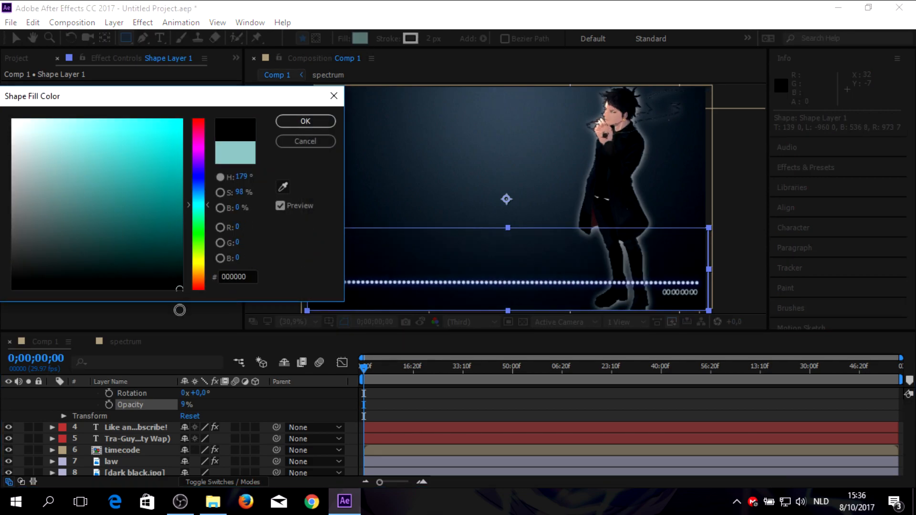
{"action": "left_click", "coordinate": [319, 122]}
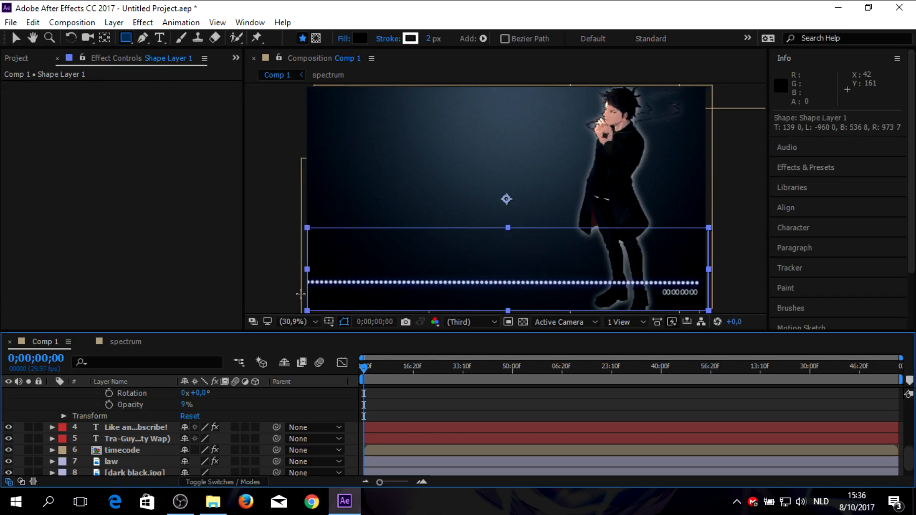
{"action": "left_click_drag", "start_coordinate": [188, 406], "coordinate": [205, 405]}
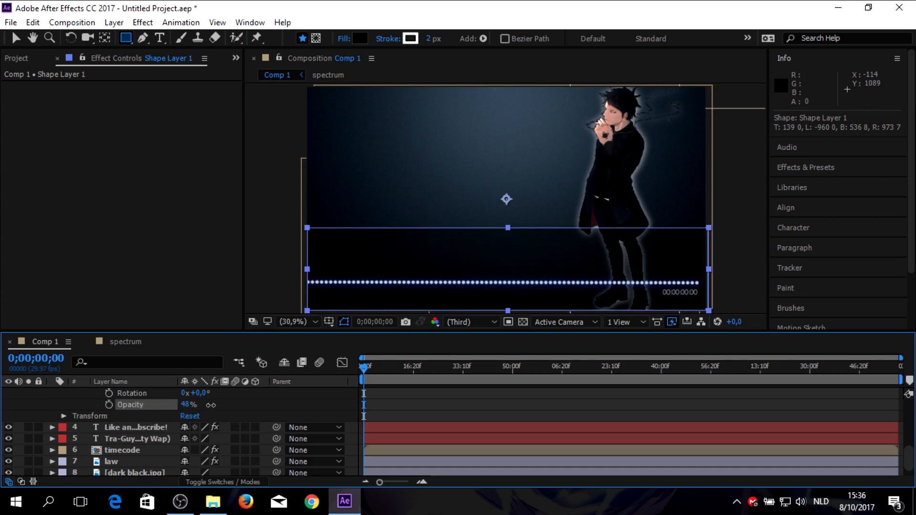
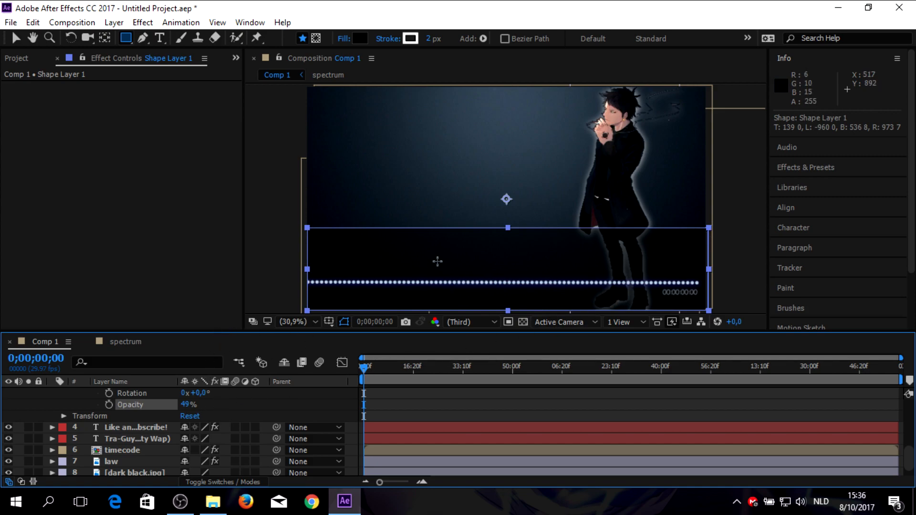
Undo the stray second rectangle and lower the first rectangle's upper edge to a vertical scale of 73.6%.
{"action": "double_click", "coordinate": [508, 228]}
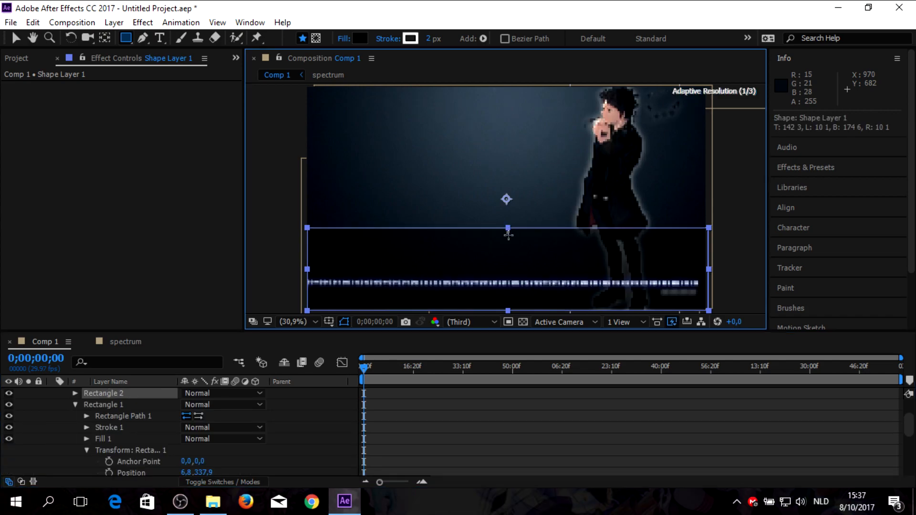
{"action": "key", "text": "ctrl+z"}
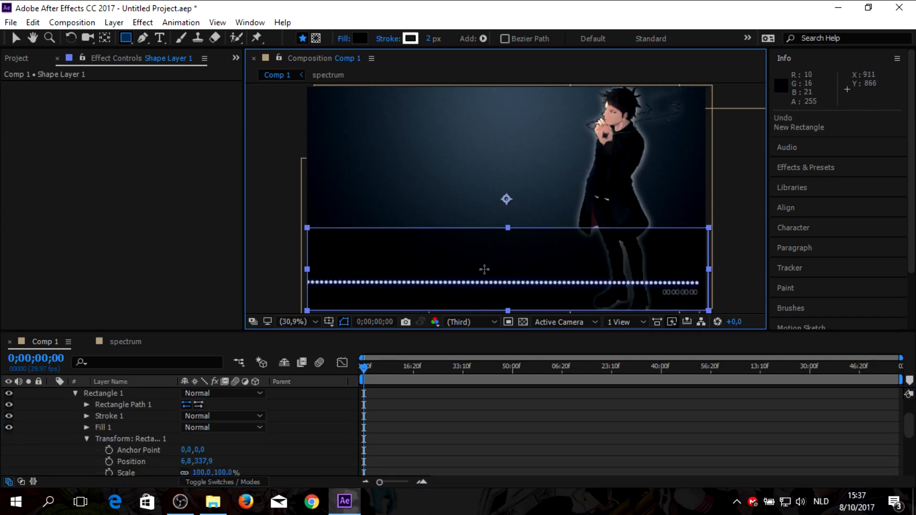
{"action": "left_click", "coordinate": [16, 38]}
{"action": "left_click_drag", "start_coordinate": [507, 228], "coordinate": [513, 263]}
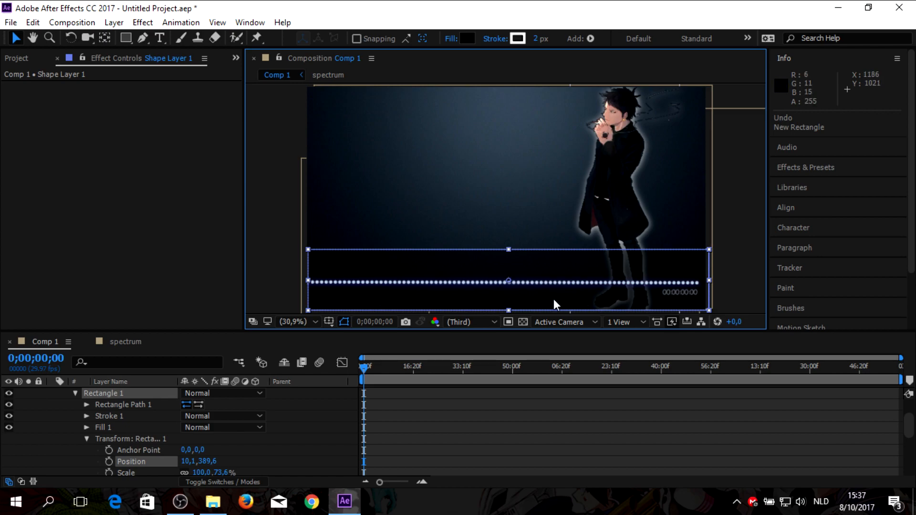
{"action": "left_click", "coordinate": [292, 269]}
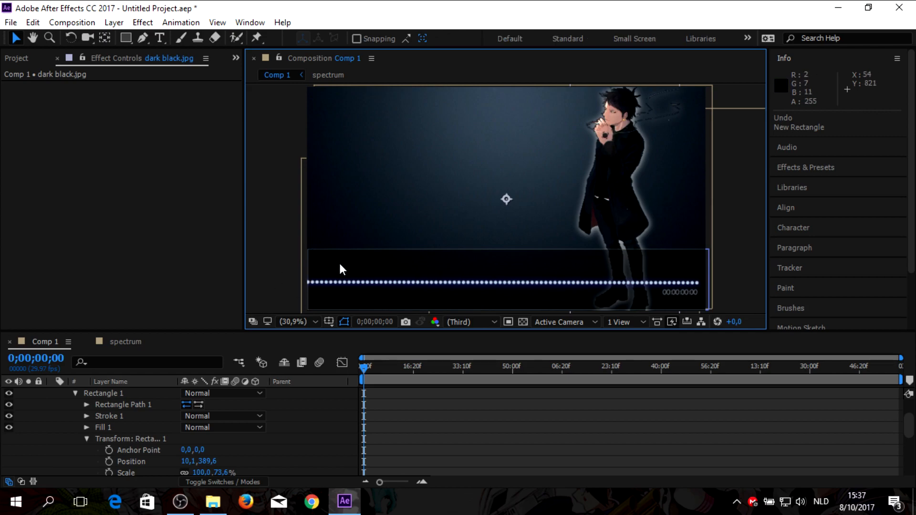
Collapse the Rectangle 1 group and Shape Layer 1 in the layer list.
{"action": "left_click", "coordinate": [75, 393]}
{"action": "scroll", "coordinate": [89, 401], "scroll_direction": "up", "scroll_amount": 2}
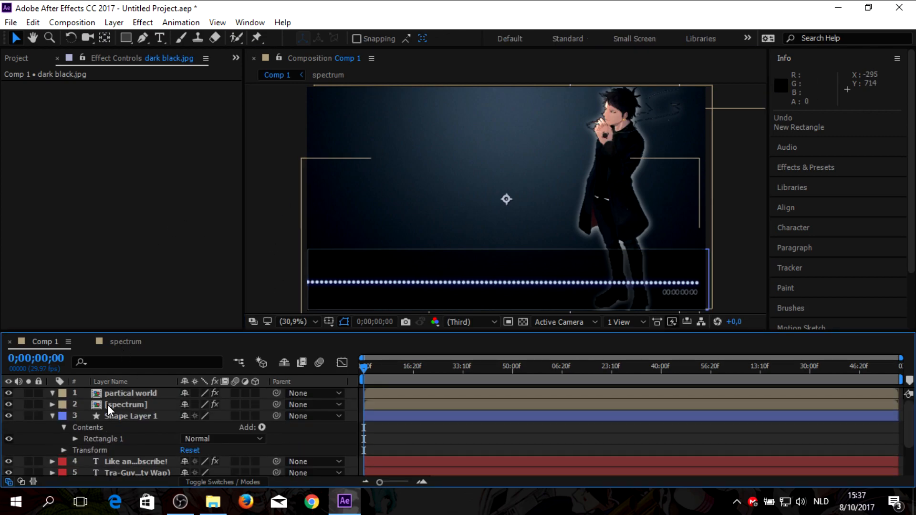
{"action": "left_click", "coordinate": [55, 414]}
Create another shape layer just above dark black.jpg and draw a strip about 1956 by 39 px along the lower rectangle's upper edge.
{"action": "right_click", "coordinate": [349, 414]}
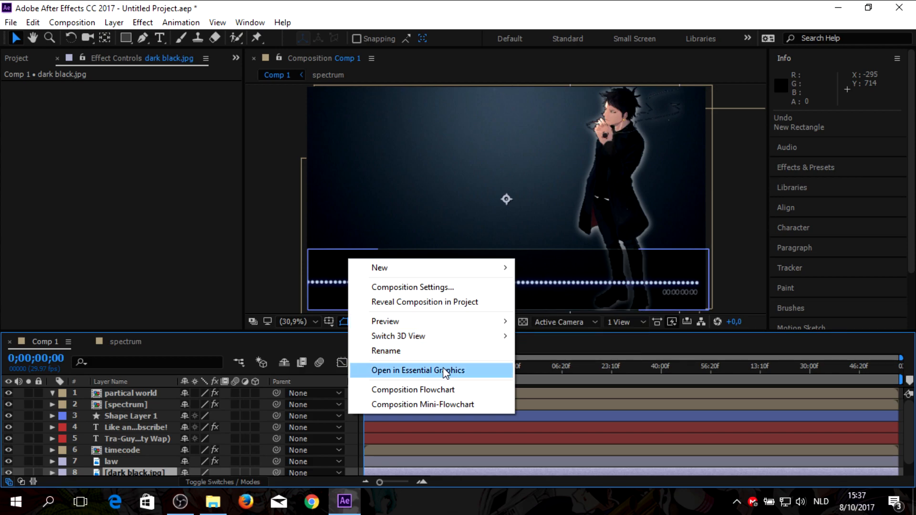
{"action": "mouse_move", "coordinate": [497, 272]}
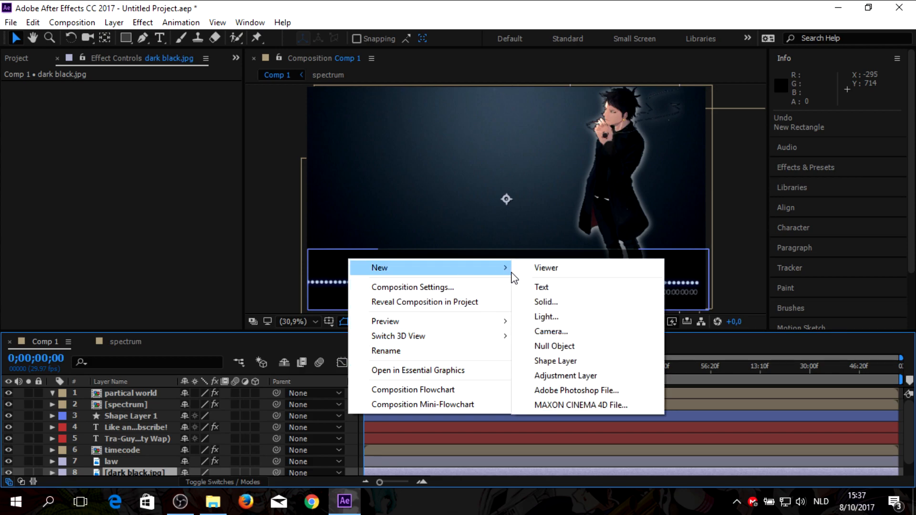
{"action": "left_click", "coordinate": [560, 361]}
{"action": "key", "text": "q"}
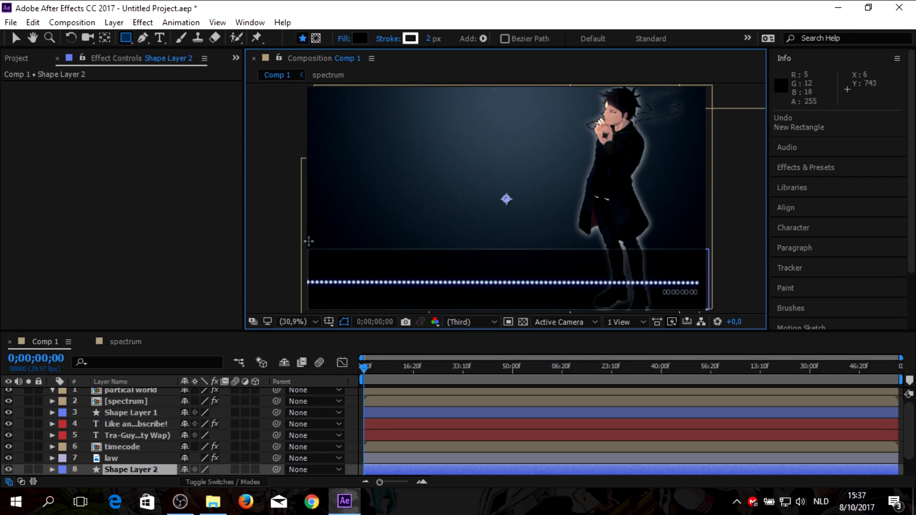
{"action": "mouse_move", "coordinate": [409, 244]}
{"action": "left_mouse_down"}
{"action": "mouse_move", "coordinate": [709, 258]}
{"action": "mouse_move", "coordinate": [711, 249]}
{"action": "left_mouse_up"}
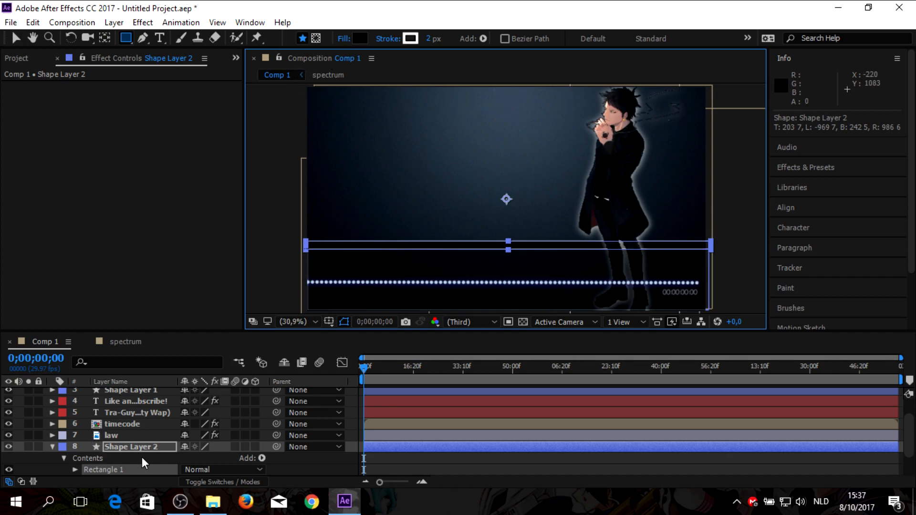
Check the transform properties of Rectangle 1 in Shape Layer 2 and collapse the layer in the layer list.
{"action": "scroll", "coordinate": [84, 466], "scroll_direction": "down", "scroll_amount": 3}
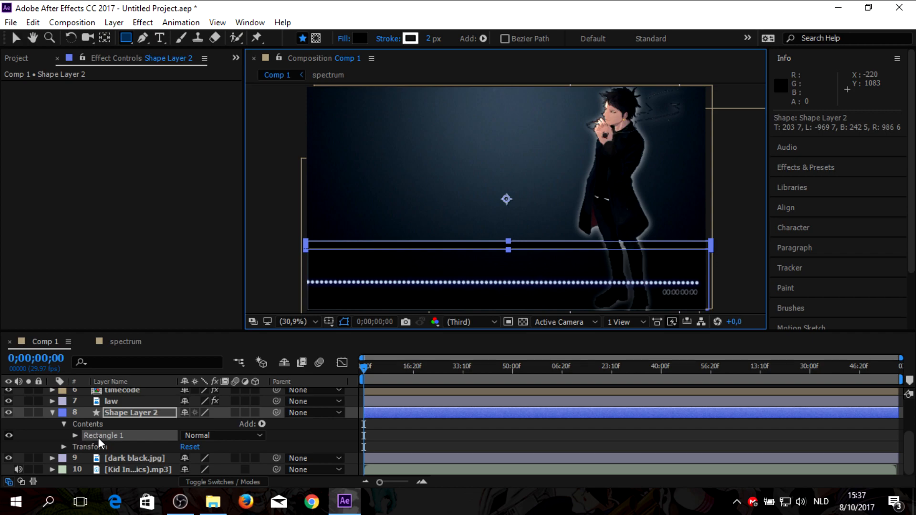
{"action": "left_click", "coordinate": [75, 435]}
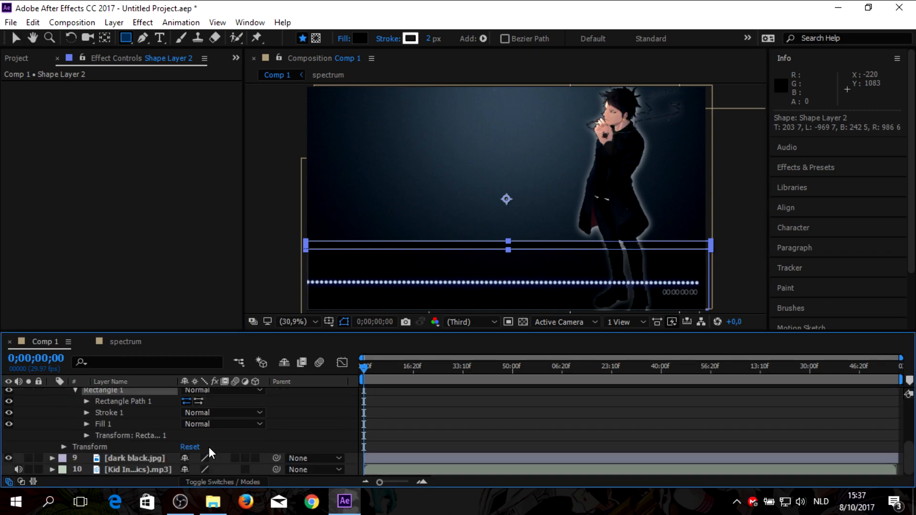
{"action": "left_click", "coordinate": [87, 435]}
{"action": "scroll", "coordinate": [179, 434], "scroll_direction": "down", "scroll_amount": 3}
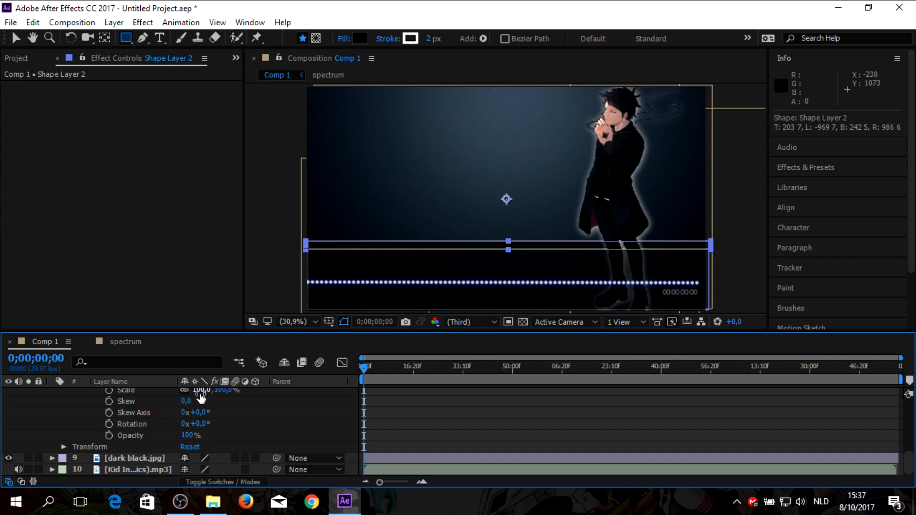
{"action": "scroll", "coordinate": [142, 412], "scroll_direction": "up", "scroll_amount": 3}
{"action": "left_click", "coordinate": [74, 412]}
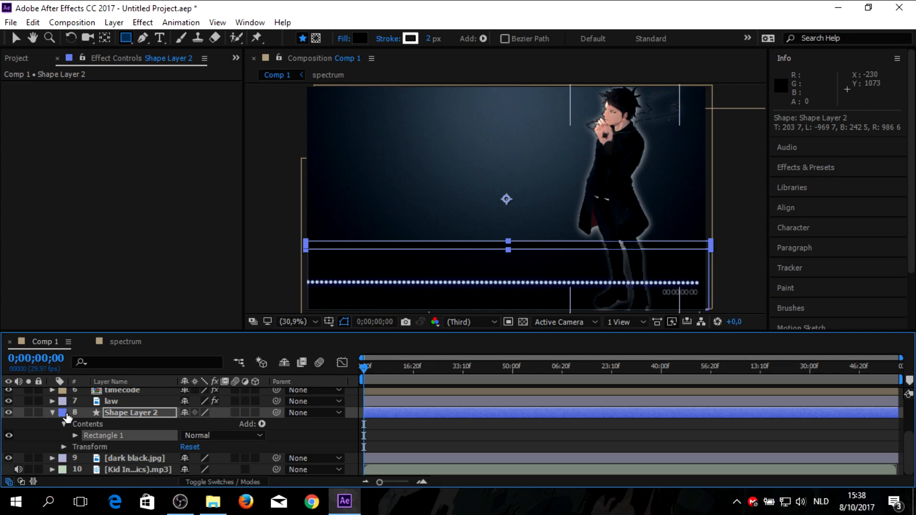
{"action": "left_click", "coordinate": [65, 423]}
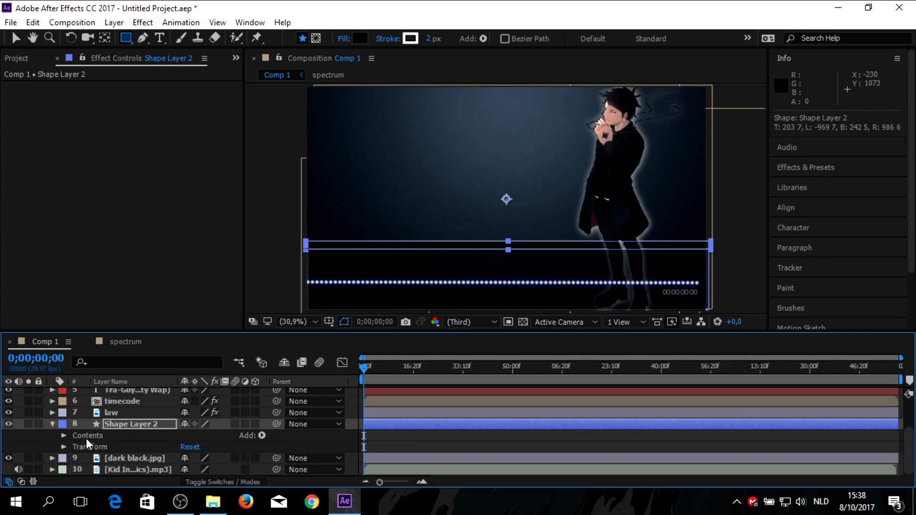
{"action": "left_click", "coordinate": [52, 424]}
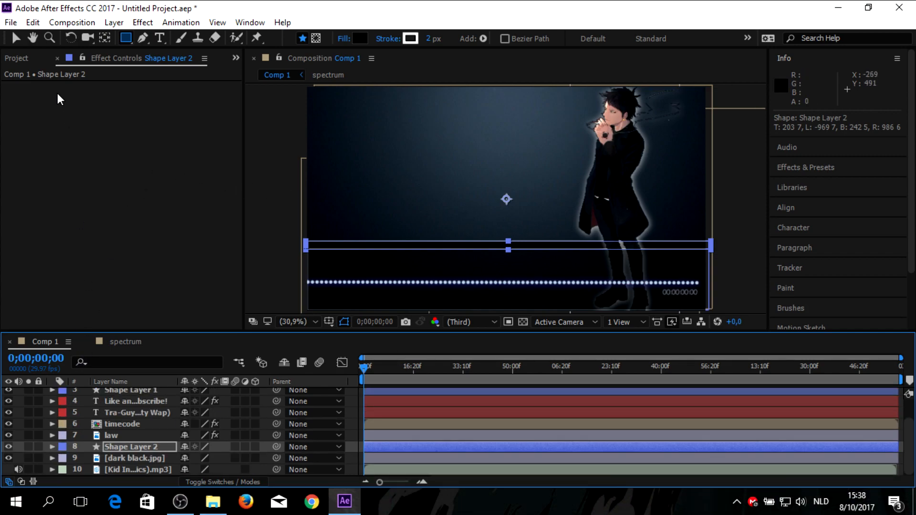
Move Shape Layer 2 up in the layer order to sit directly above the timecode layer.
{"action": "left_click", "coordinate": [20, 39]}
{"action": "left_click", "coordinate": [292, 218]}
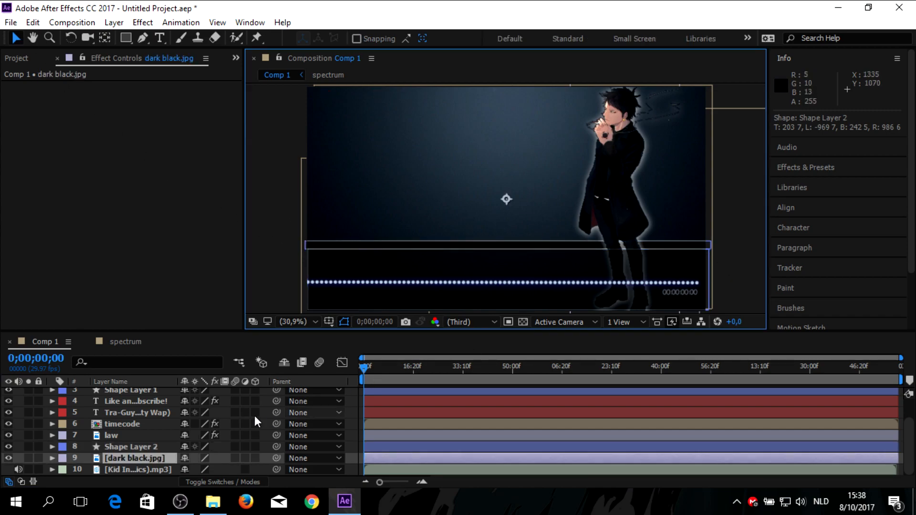
{"action": "left_click_drag", "start_coordinate": [138, 450], "coordinate": [155, 424]}
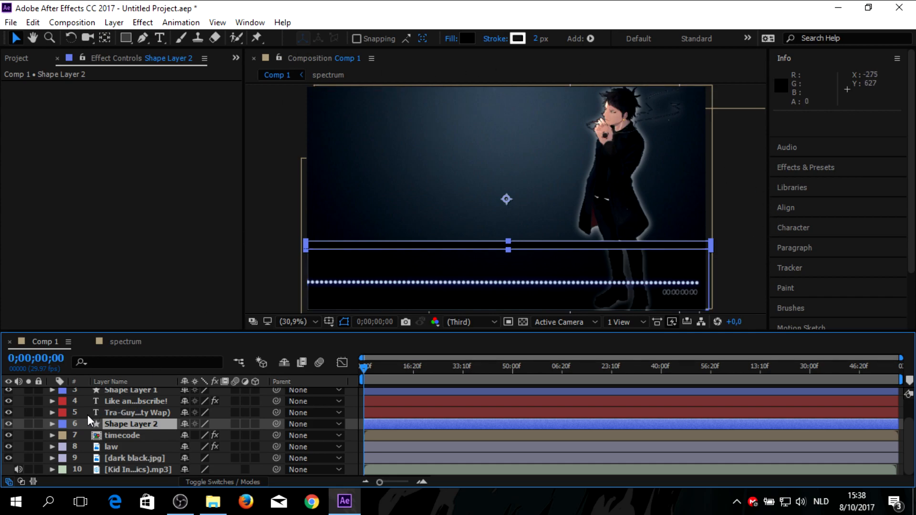
{"action": "left_click", "coordinate": [52, 424]}
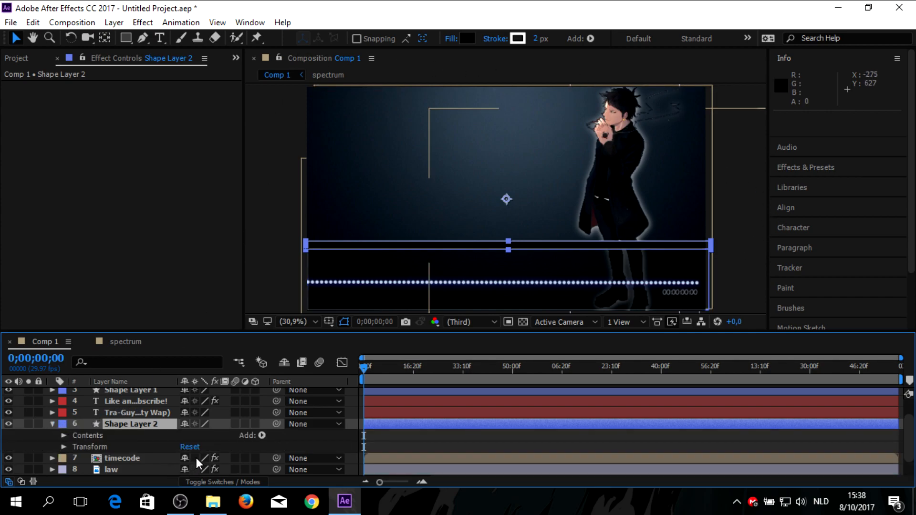
{"action": "left_click", "coordinate": [52, 424]}
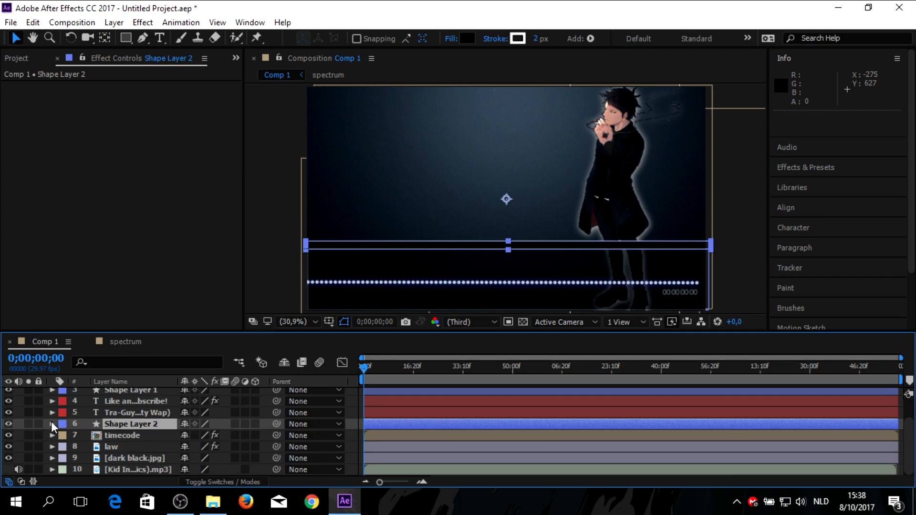
Search the effects for blur, apply Gaussian Blur to Shape Layer 2 and set its Blurriness to 16,6.
{"action": "left_click", "coordinate": [825, 170]}
{"action": "left_click", "coordinate": [822, 116]}
{"action": "type", "text": "bleu"}
{"action": "key", "text": "BackSpace"}
{"action": "key", "text": "BackSpace"}
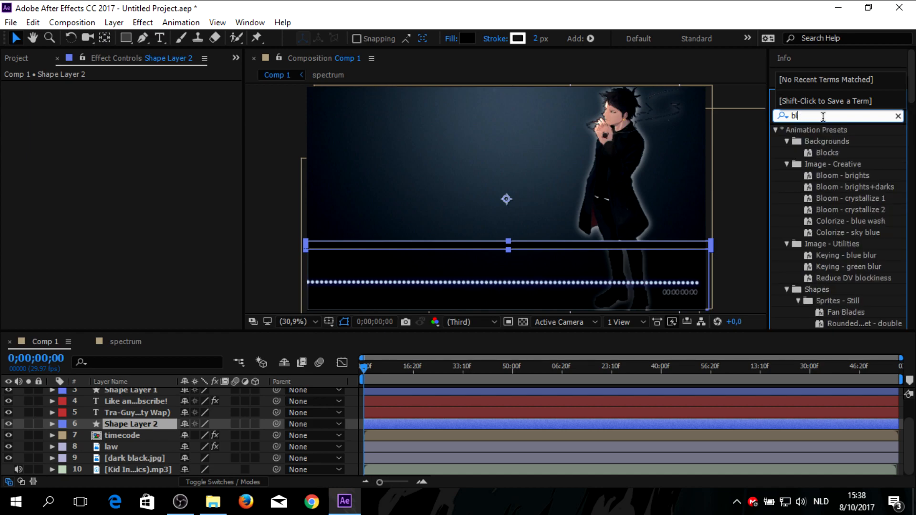
{"action": "type", "text": "ur"}
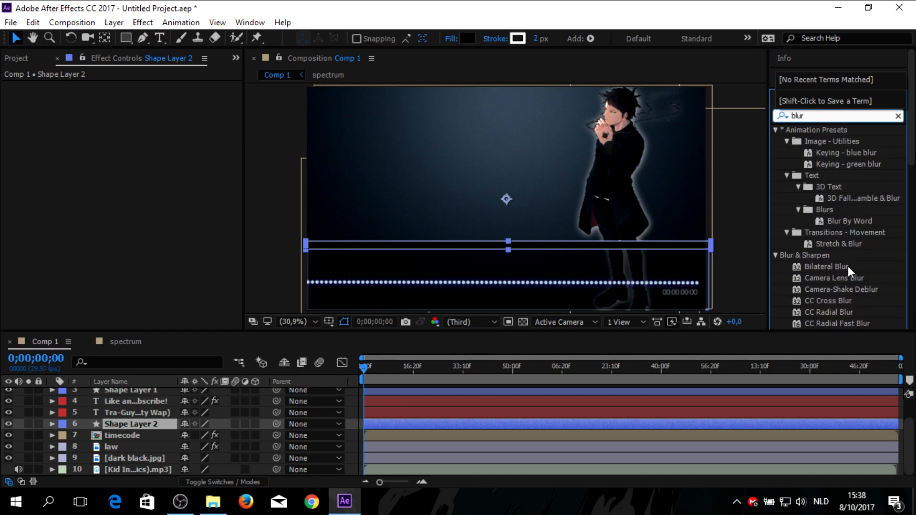
{"action": "scroll", "coordinate": [852, 268], "scroll_direction": "down", "scroll_amount": 4}
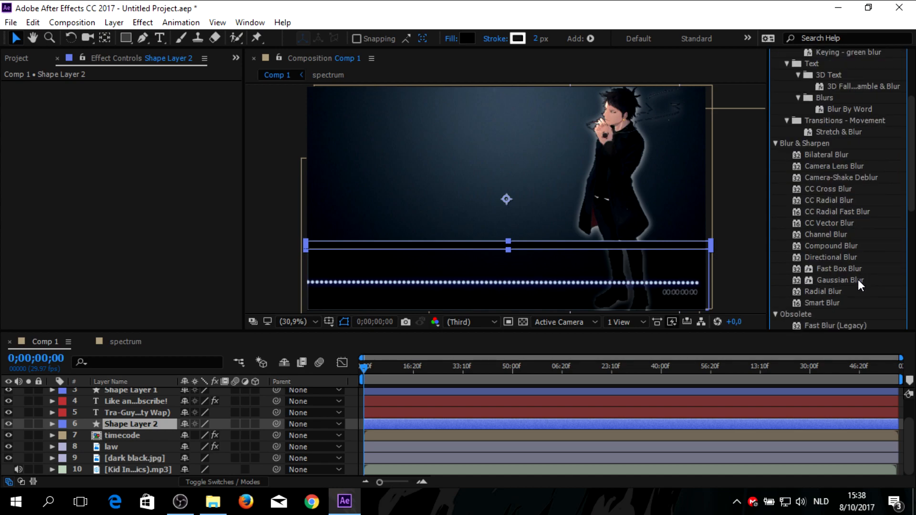
{"action": "scroll", "coordinate": [858, 280], "scroll_direction": "down", "scroll_amount": 2}
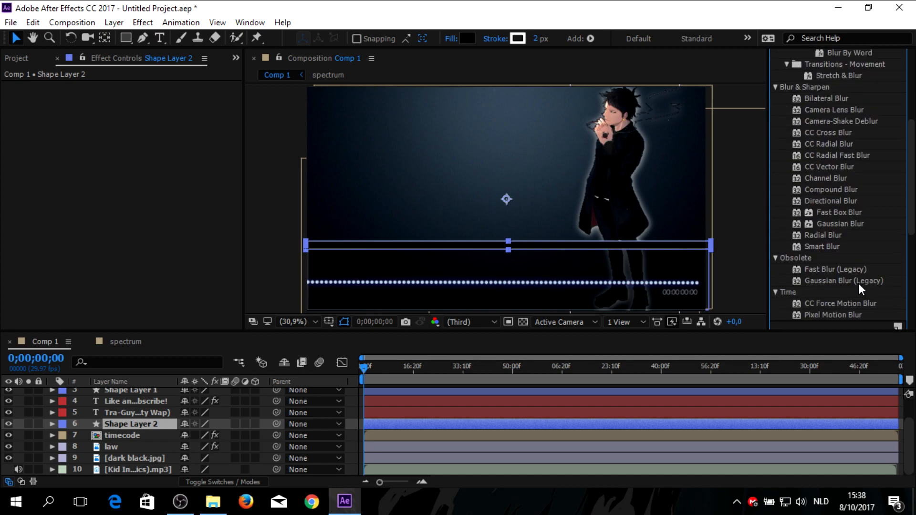
{"action": "scroll", "coordinate": [858, 283], "scroll_direction": "down", "scroll_amount": 1}
{"action": "scroll", "coordinate": [859, 272], "scroll_direction": "up", "scroll_amount": 3}
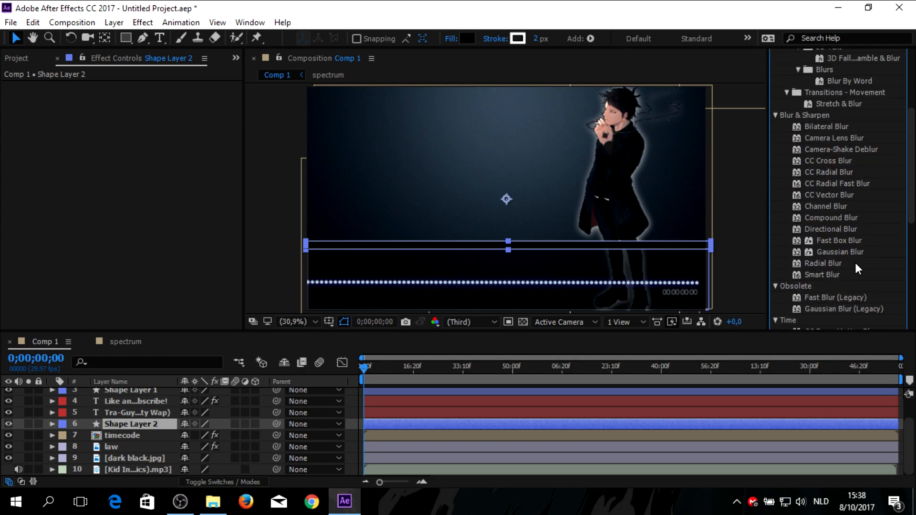
{"action": "left_click_drag", "start_coordinate": [843, 253], "coordinate": [127, 424]}
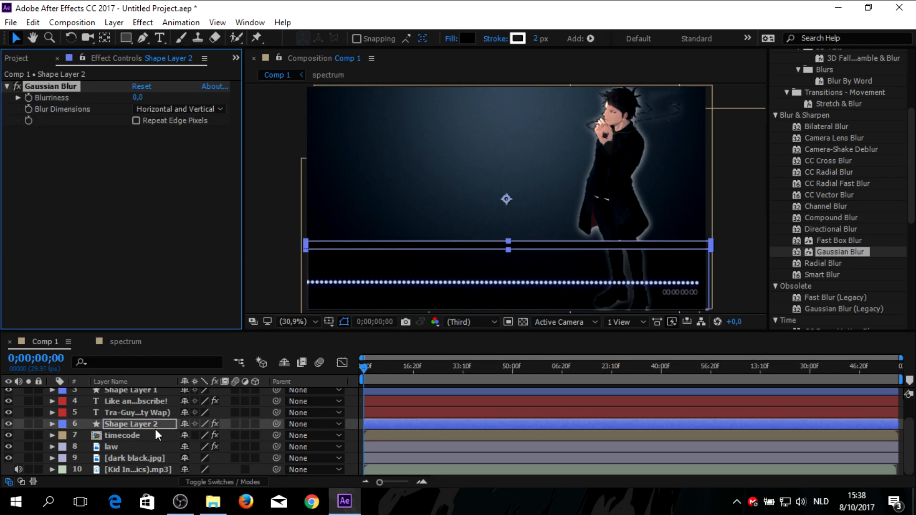
{"action": "left_click_drag", "start_coordinate": [135, 98], "coordinate": [208, 100]}
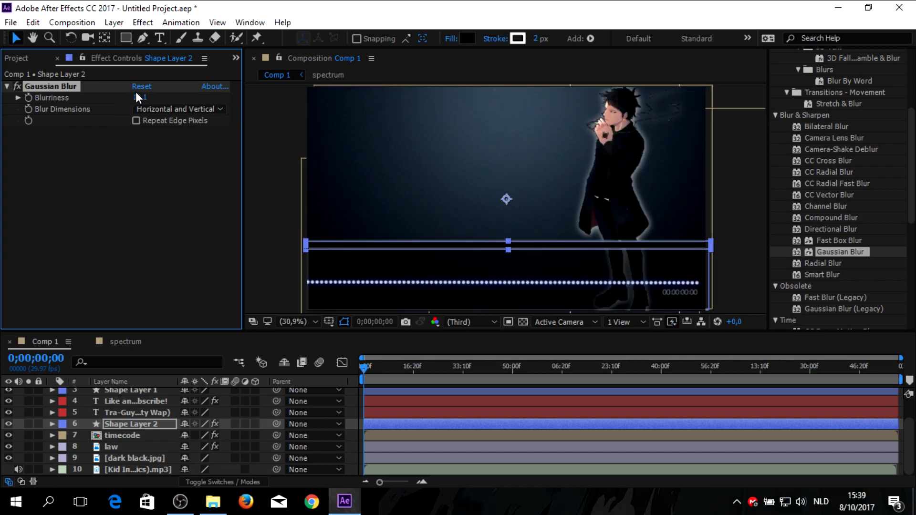
{"action": "left_click_drag", "start_coordinate": [139, 97], "coordinate": [215, 149]}
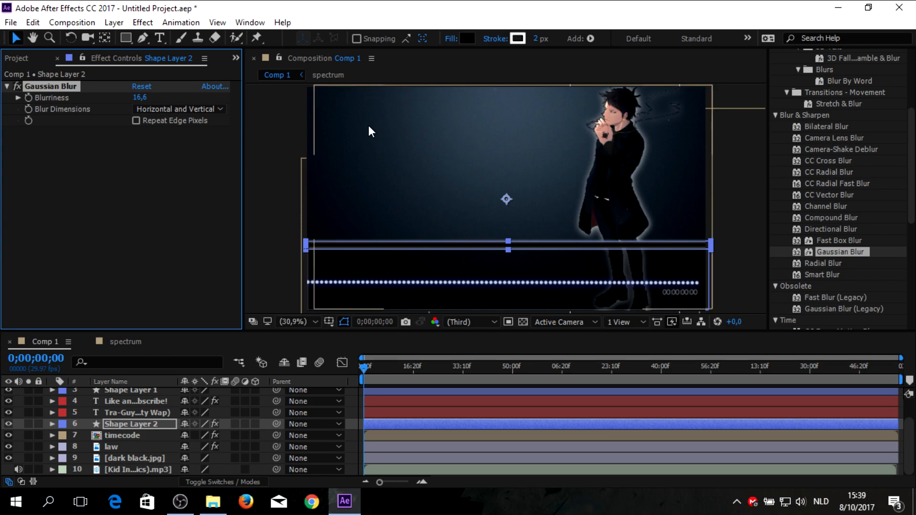
Try other fill colours for the Shape Layer 2 strip, including cyan (00EAFF) and white (FFFFFF).
{"action": "left_click", "coordinate": [468, 38]}
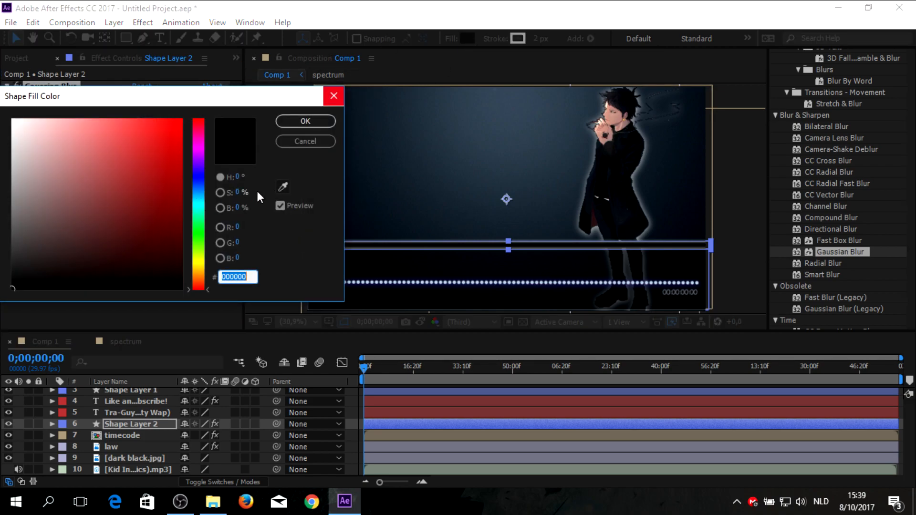
{"action": "left_click", "coordinate": [283, 187]}
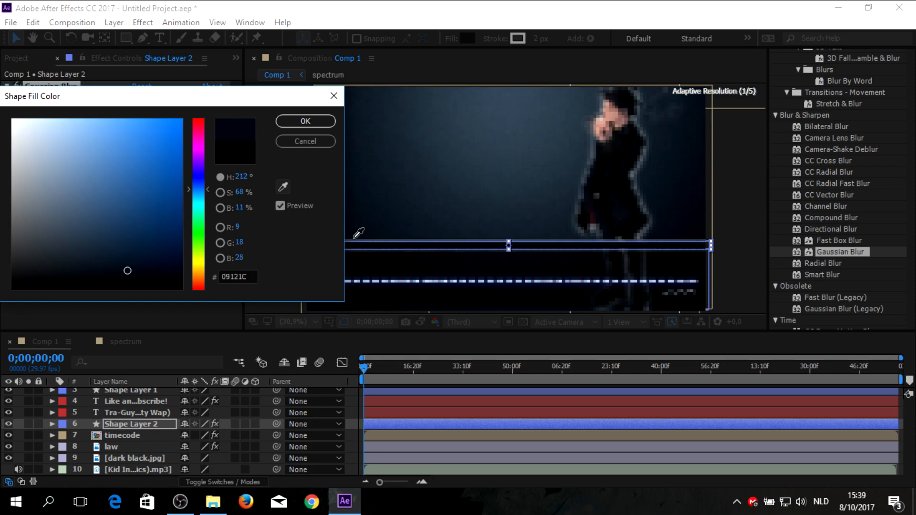
{"action": "left_click", "coordinate": [199, 202]}
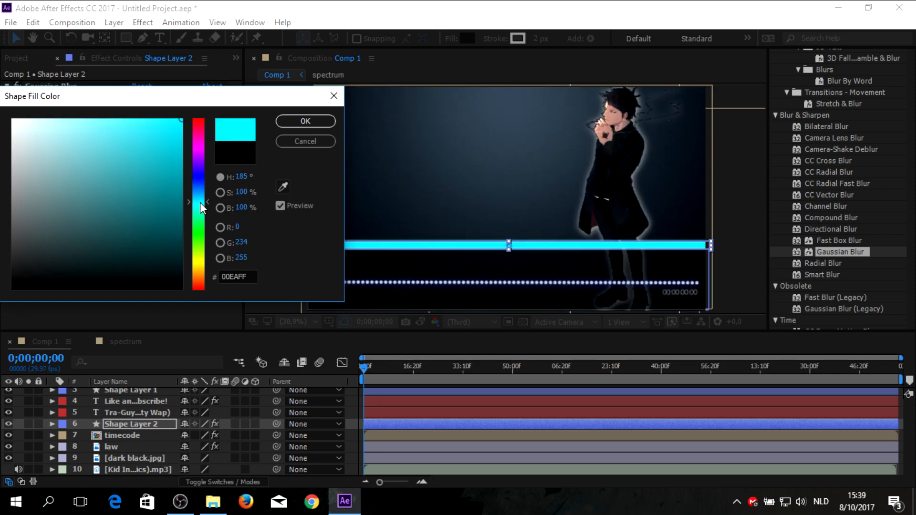
{"action": "mouse_move", "coordinate": [199, 184]}
{"action": "left_mouse_down"}
{"action": "mouse_move", "coordinate": [204, 162]}
{"action": "mouse_move", "coordinate": [206, 180]}
{"action": "mouse_move", "coordinate": [172, 187]}
{"action": "mouse_move", "coordinate": [172, 268]}
{"action": "mouse_move", "coordinate": [153, 136]}
{"action": "mouse_move", "coordinate": [135, 128]}
{"action": "mouse_move", "coordinate": [178, 138]}
{"action": "mouse_move", "coordinate": [5, 117]}
{"action": "left_mouse_up"}
{"action": "left_click", "coordinate": [200, 196]}
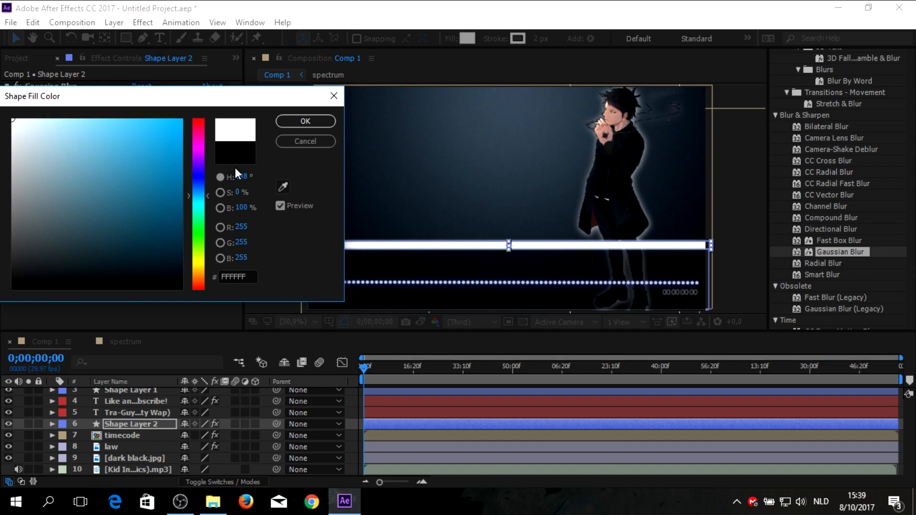
{"action": "left_click_drag", "start_coordinate": [12, 119], "coordinate": [29, 163]}
{"action": "mouse_move", "coordinate": [33, 194]}
{"action": "left_mouse_down"}
{"action": "mouse_move", "coordinate": [27, 207]}
{"action": "mouse_move", "coordinate": [11, 120]}
{"action": "mouse_move", "coordinate": [11, 136]}
{"action": "left_mouse_up"}
{"action": "mouse_move", "coordinate": [69, 135]}
{"action": "left_mouse_down"}
{"action": "mouse_move", "coordinate": [157, 130]}
{"action": "mouse_move", "coordinate": [158, 186]}
{"action": "left_mouse_up"}
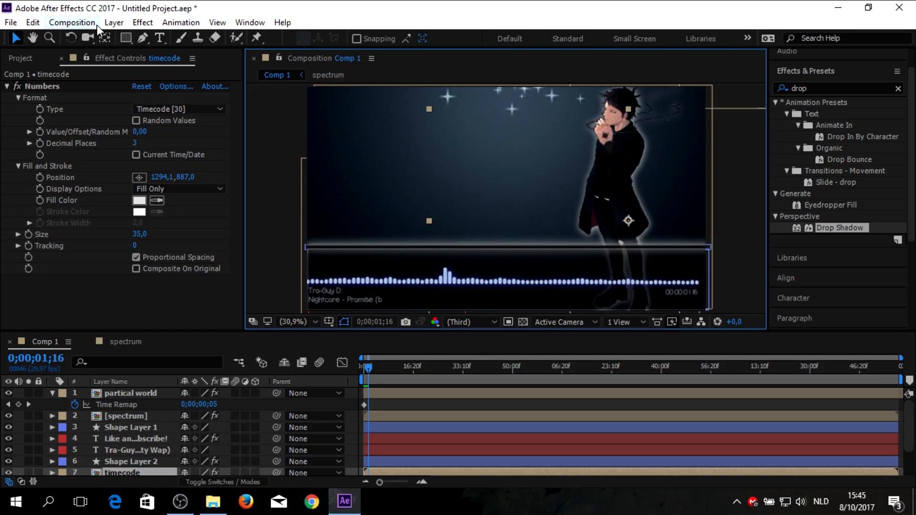
Add Comp 1 to the render queue and choose the Finished projects folder in Video's as the output location.
{"action": "left_click", "coordinate": [71, 22]}
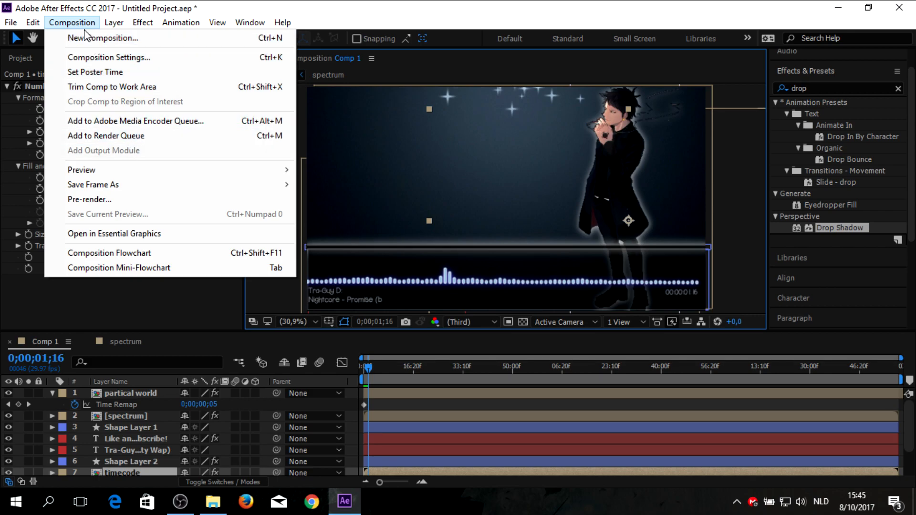
{"action": "left_click", "coordinate": [128, 136]}
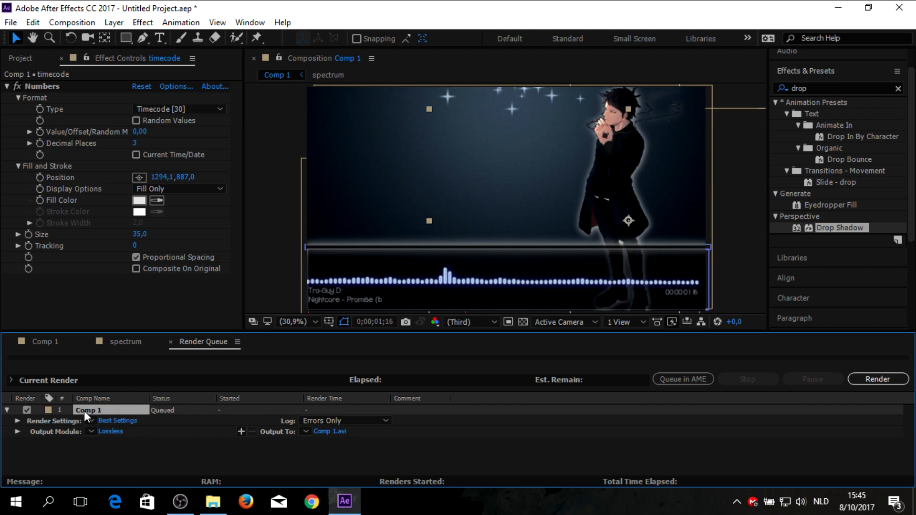
{"action": "left_click", "coordinate": [335, 432]}
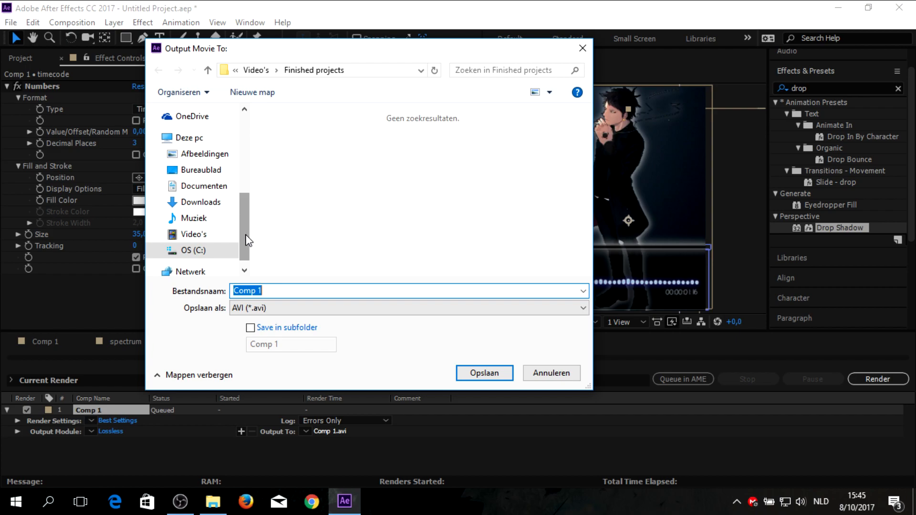
{"action": "left_click", "coordinate": [196, 235]}
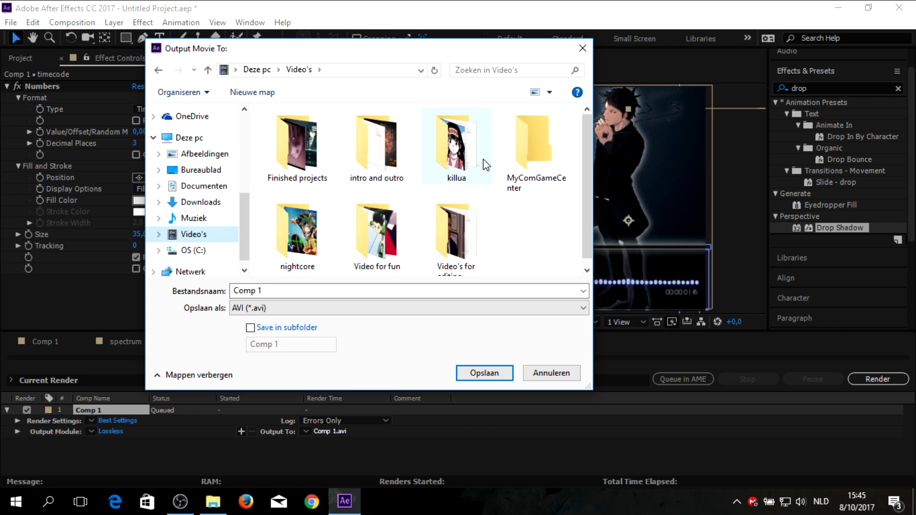
{"action": "double_click", "coordinate": [317, 179]}
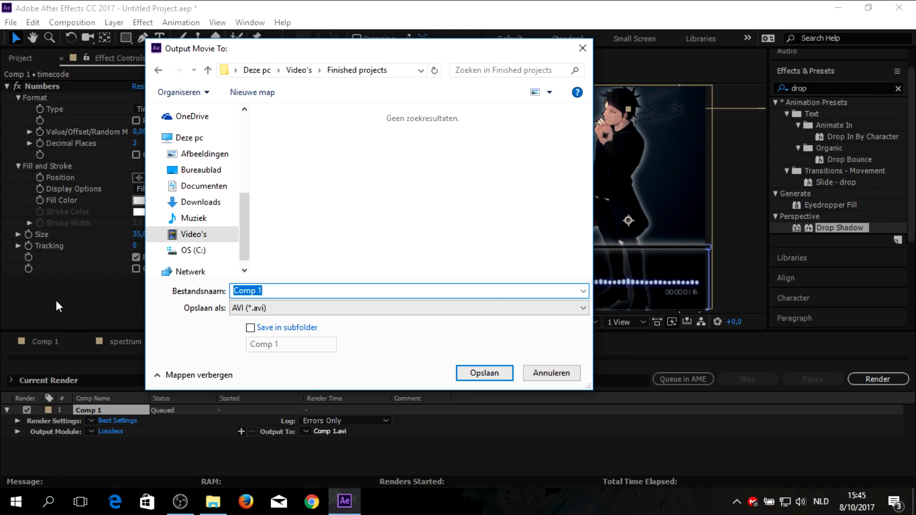
Save the output movie as "promis nightcore" in AVI format and start the render.
{"action": "type", "text": "promids"}
{"action": "key", "text": "BackSpace"}
{"action": "key", "text": "BackSpace"}
{"action": "type", "text": "s "}
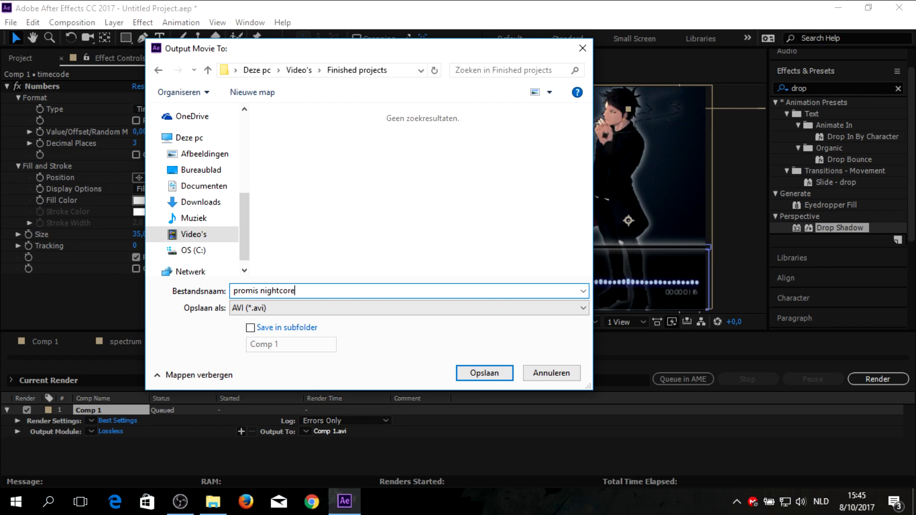
{"action": "type", "text": "nightcore"}
{"action": "key", "text": "Return"}
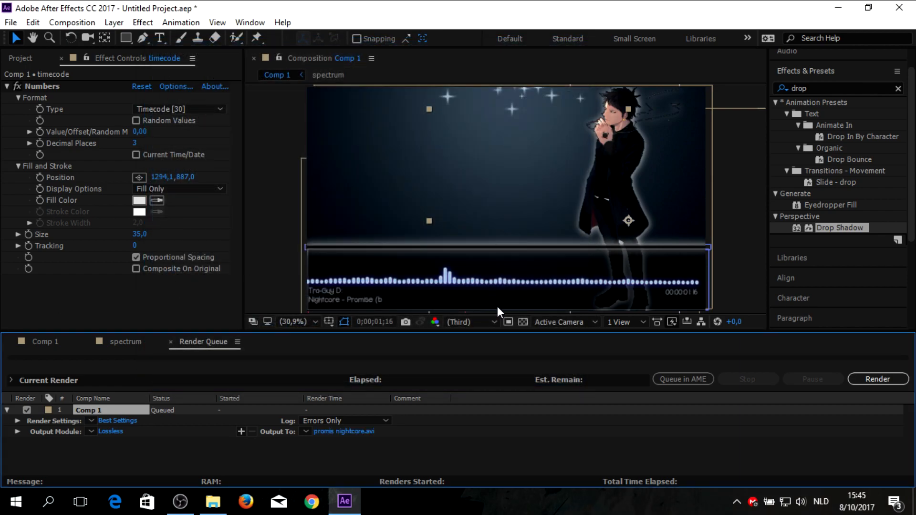
{"action": "left_click", "coordinate": [883, 378]}
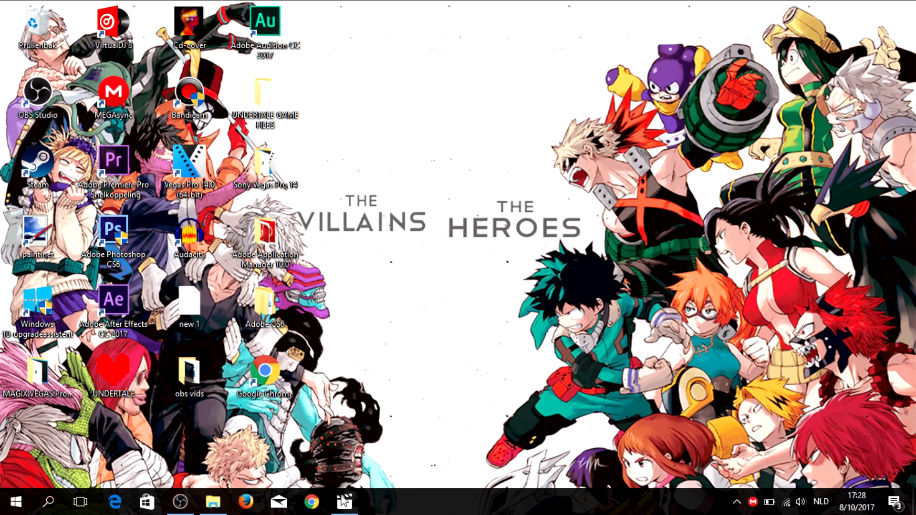
Switch to Films en tv, play the finished visualizer video to review it, and pause after about 36 seconds.
{"action": "left_click", "coordinate": [344, 501]}
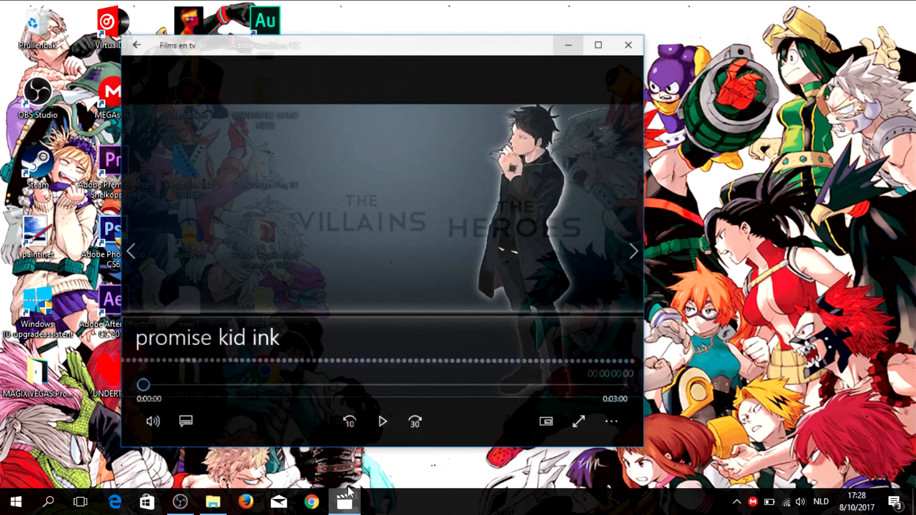
{"action": "left_click", "coordinate": [381, 418]}
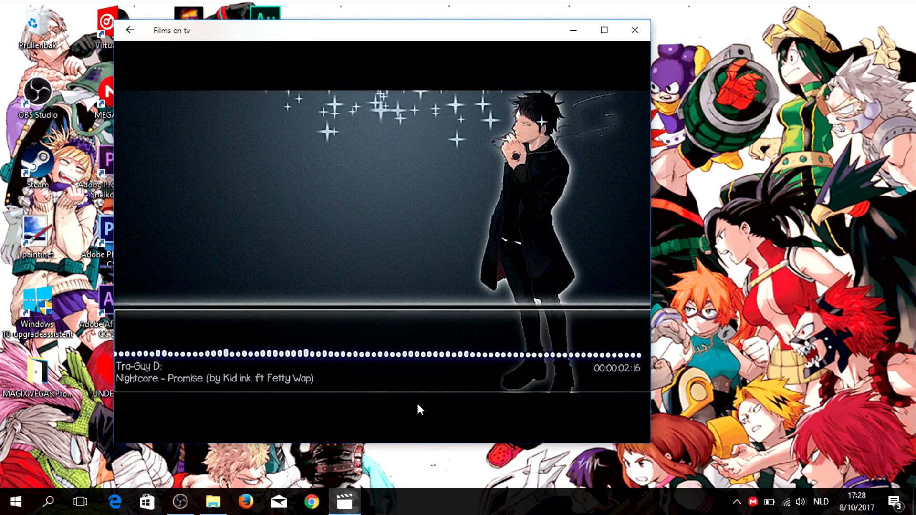
{"action": "mouse_move", "coordinate": [632, 197]}
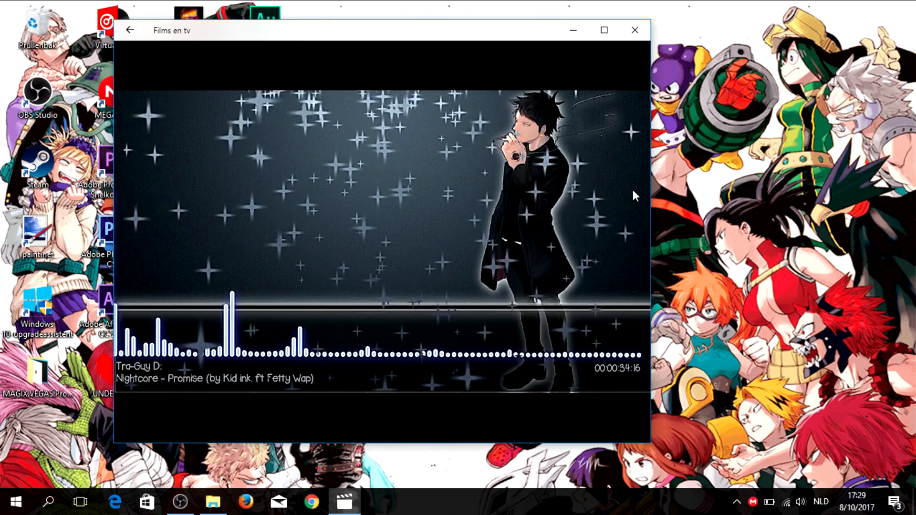
{"action": "mouse_move", "coordinate": [490, 135]}
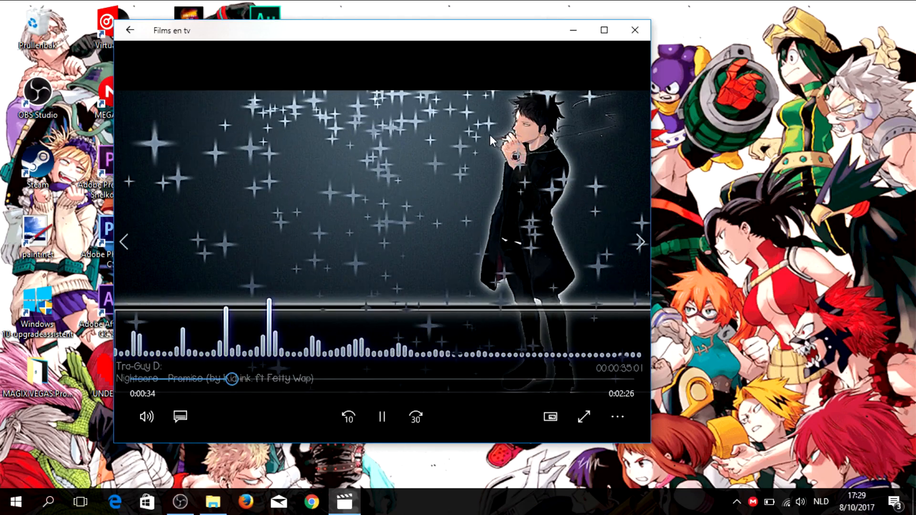
{"action": "left_click", "coordinate": [385, 421]}
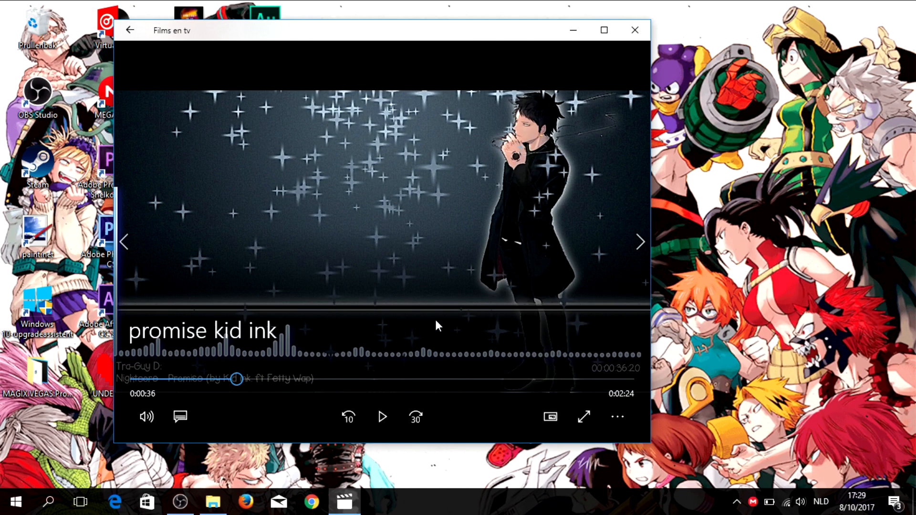